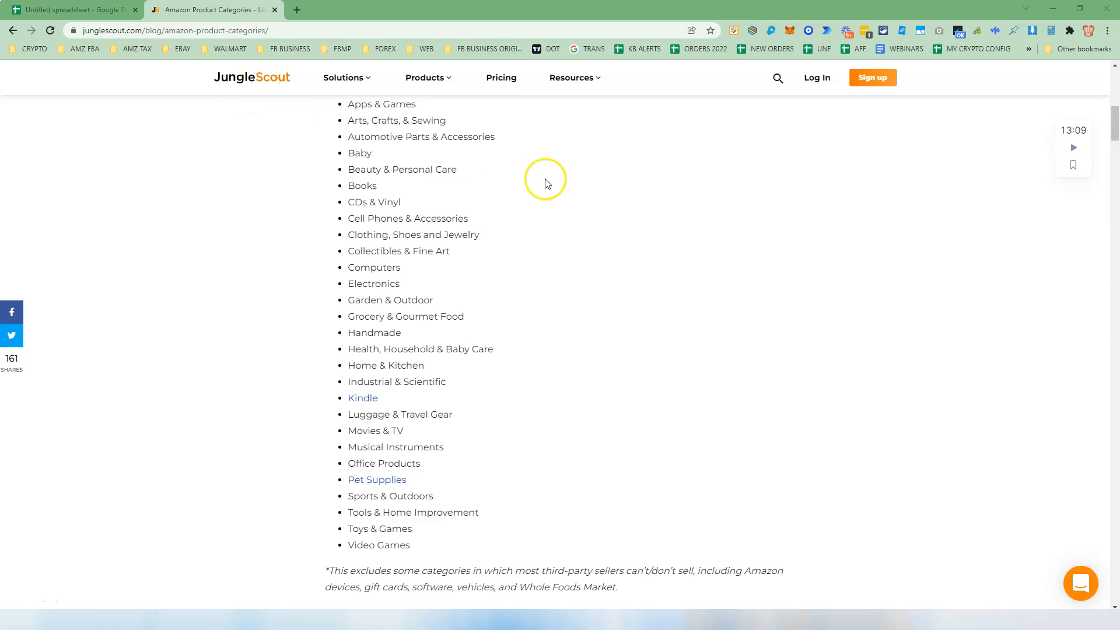
- Copy the category name "Automotive Parts & Accessories" from the Jungle Scout list of Amazon categories
scroll(546, 180, "up", 2)
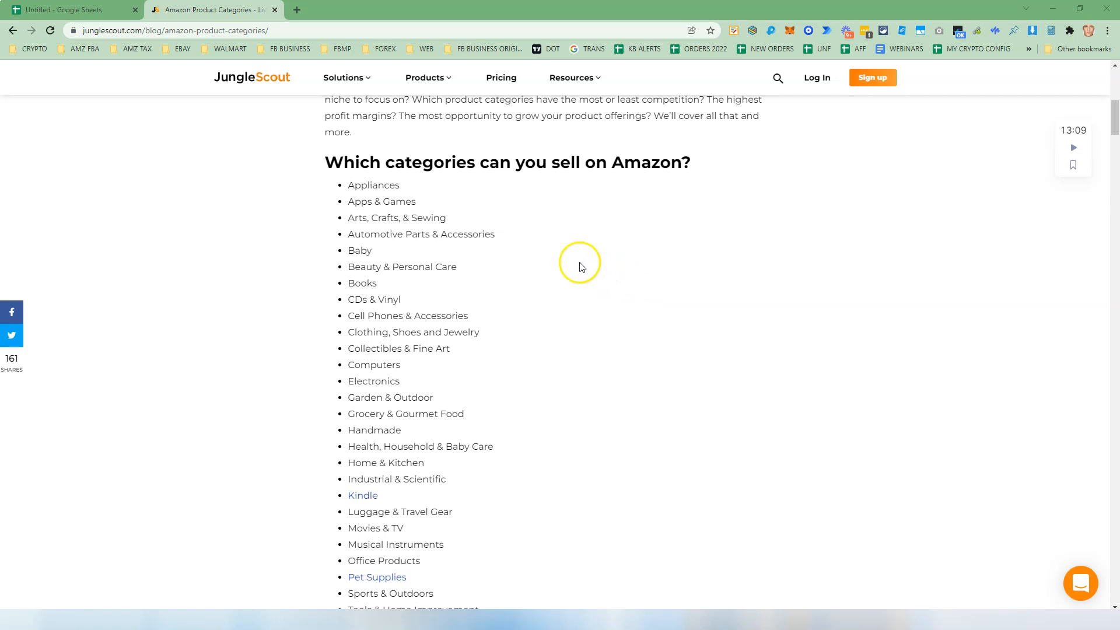
double_click(449, 236)
triple_click(450, 236)
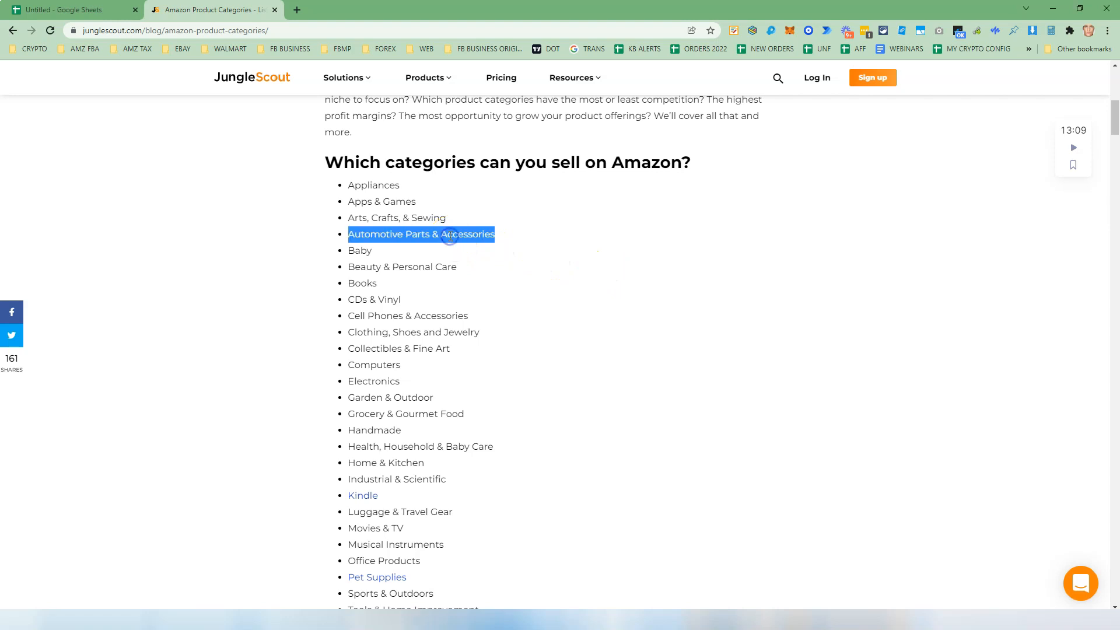
right_click(449, 236)
left_click(478, 242)
- Switch to Google Sheets and rename the untitled spreadsheet as "Automotive Parts & Accessories HEXALISTER"
left_click(100, 16)
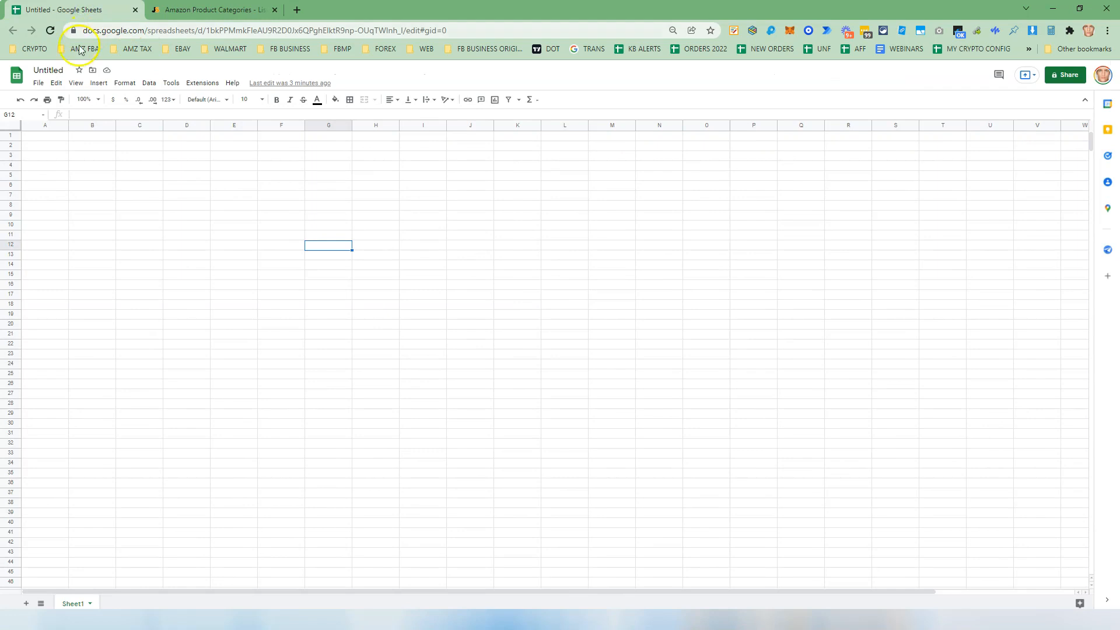
left_click(43, 70)
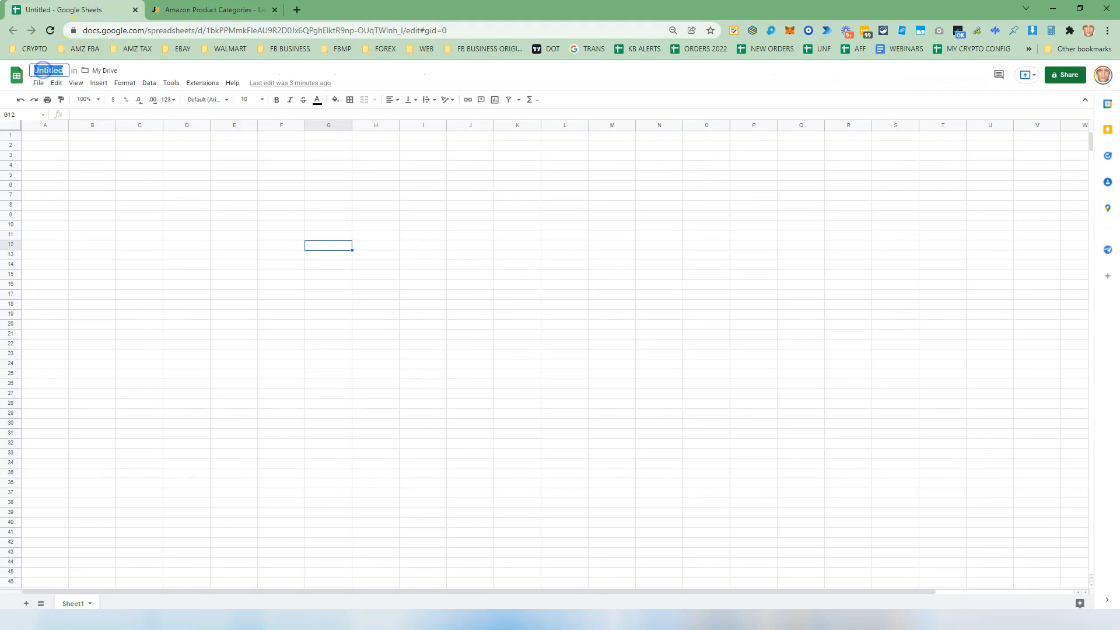
key("ctrl+v")
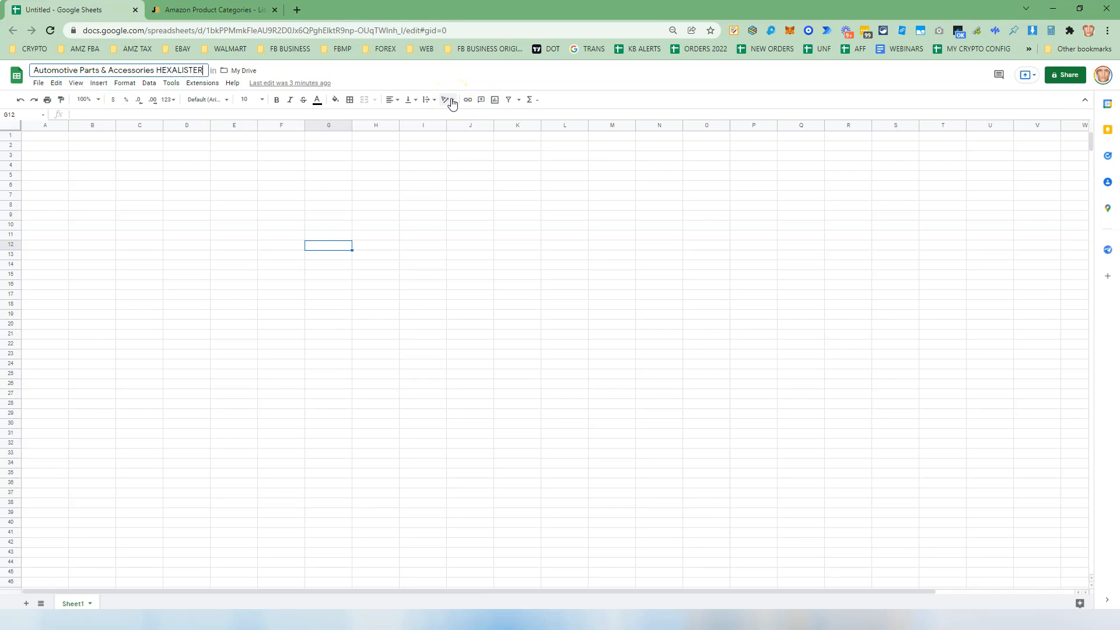
left_click(527, 237)
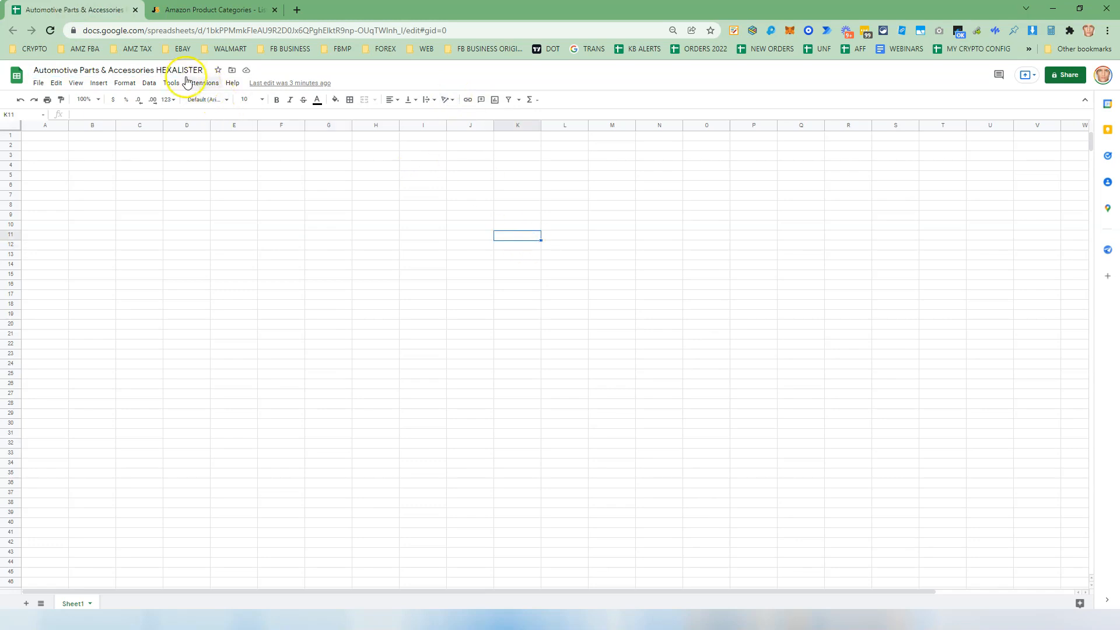
- Examine which sheet connections are available in the Hexalister extension's default settings
left_click(754, 33)
left_click(752, 54)
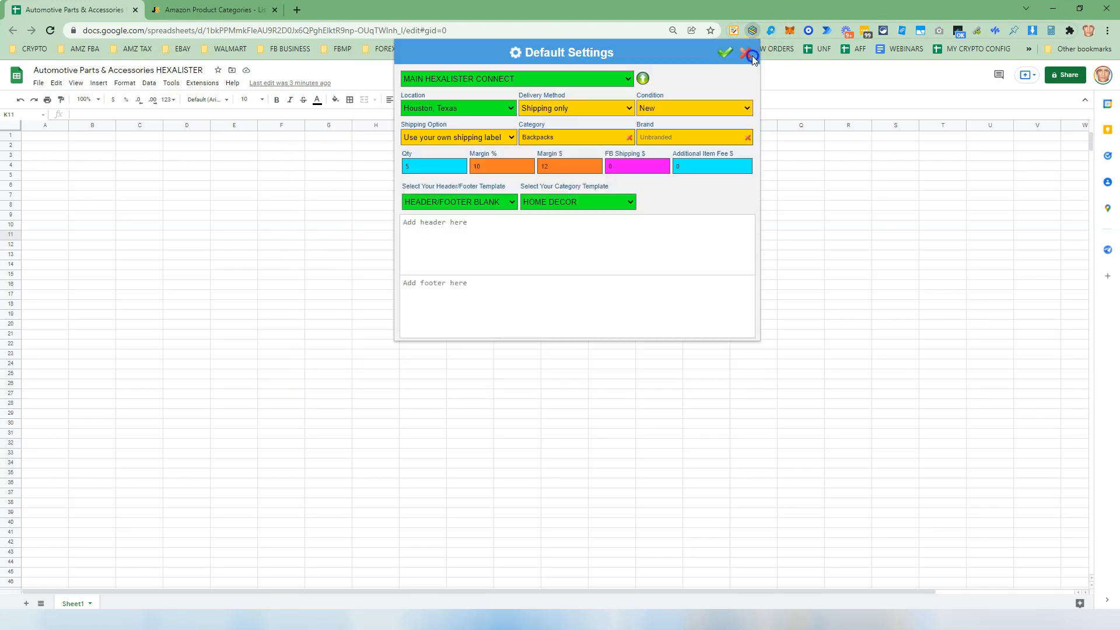
left_click(600, 81)
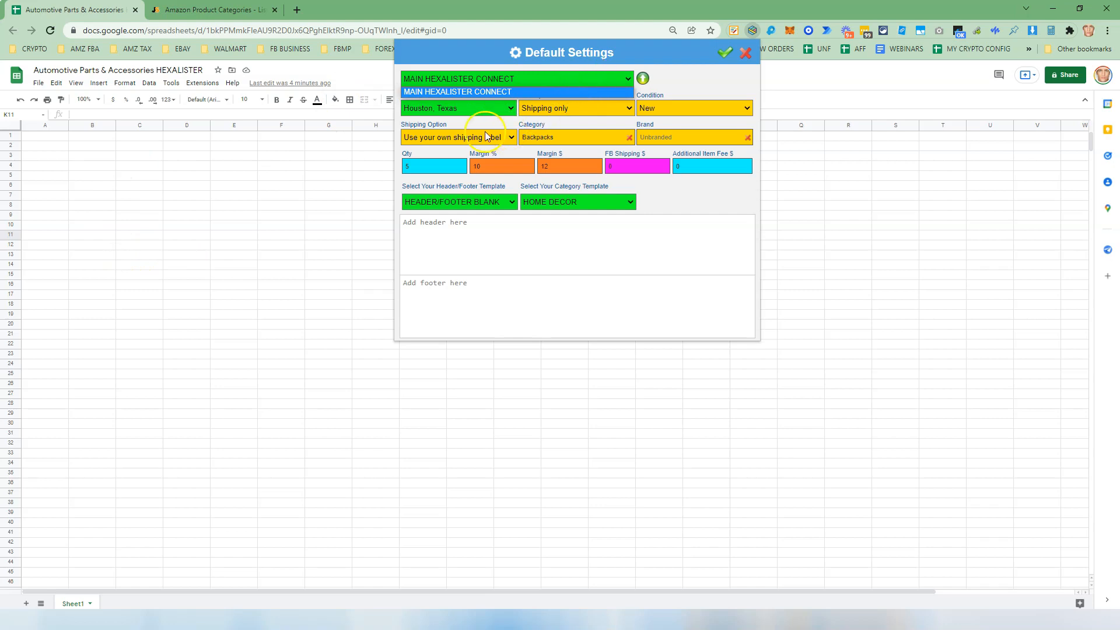
left_click(197, 198)
- Copy the full title of the automotive spreadsheet
triple_click(148, 72)
right_click(148, 73)
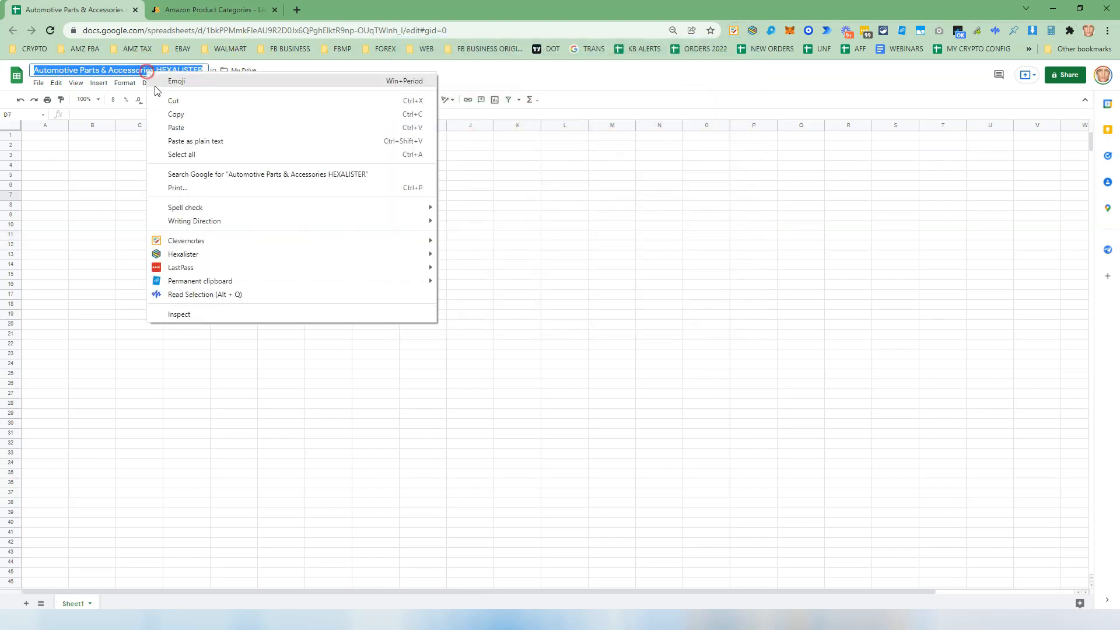
left_click(178, 116)
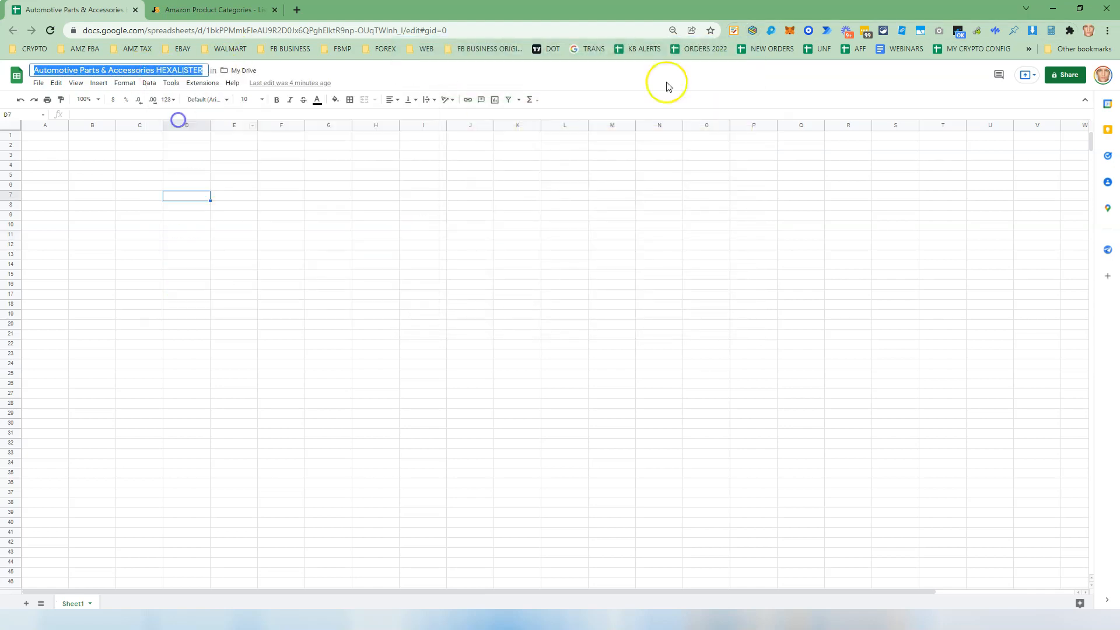
- Open the Hexalister template configuration page and set the new template's type to HEXALISTER GOOGLE SHEET
left_click(752, 32)
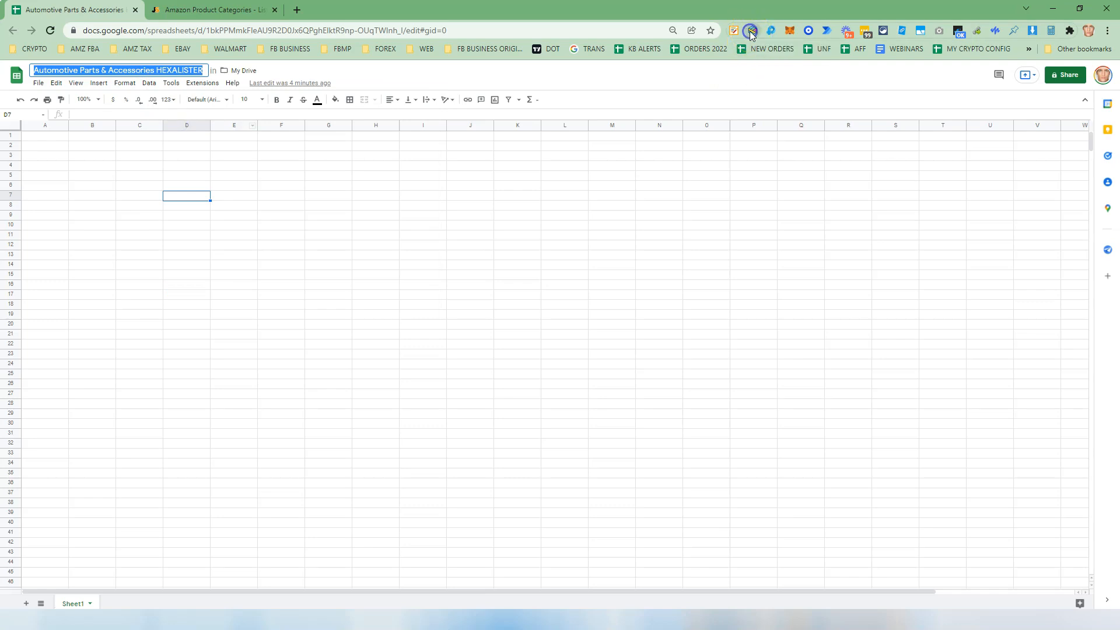
left_click(695, 53)
left_click(563, 160)
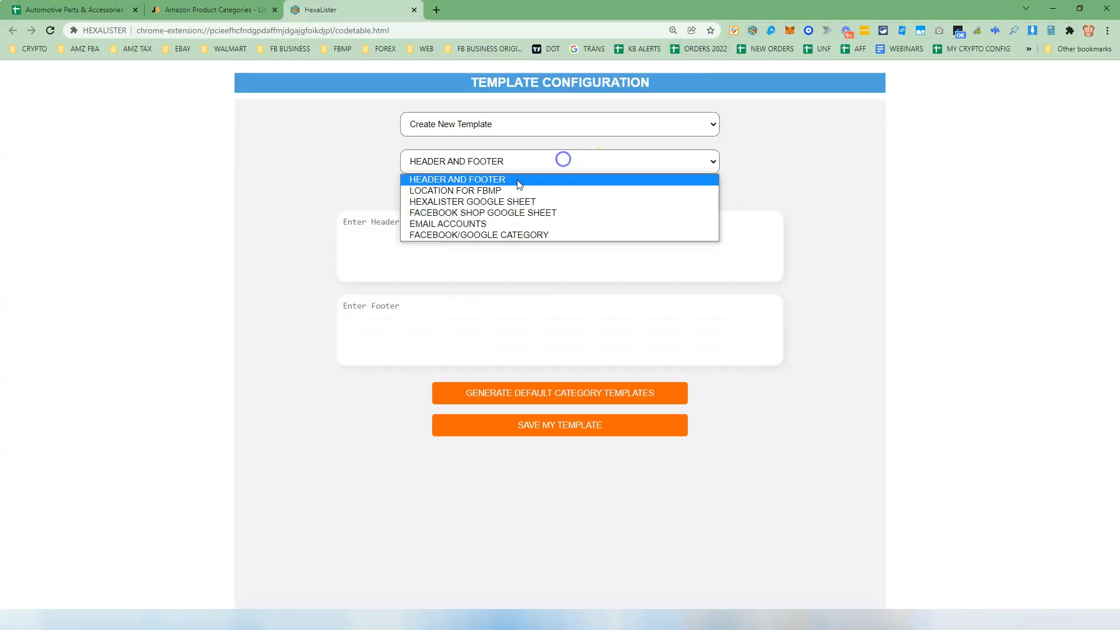
left_click(511, 202)
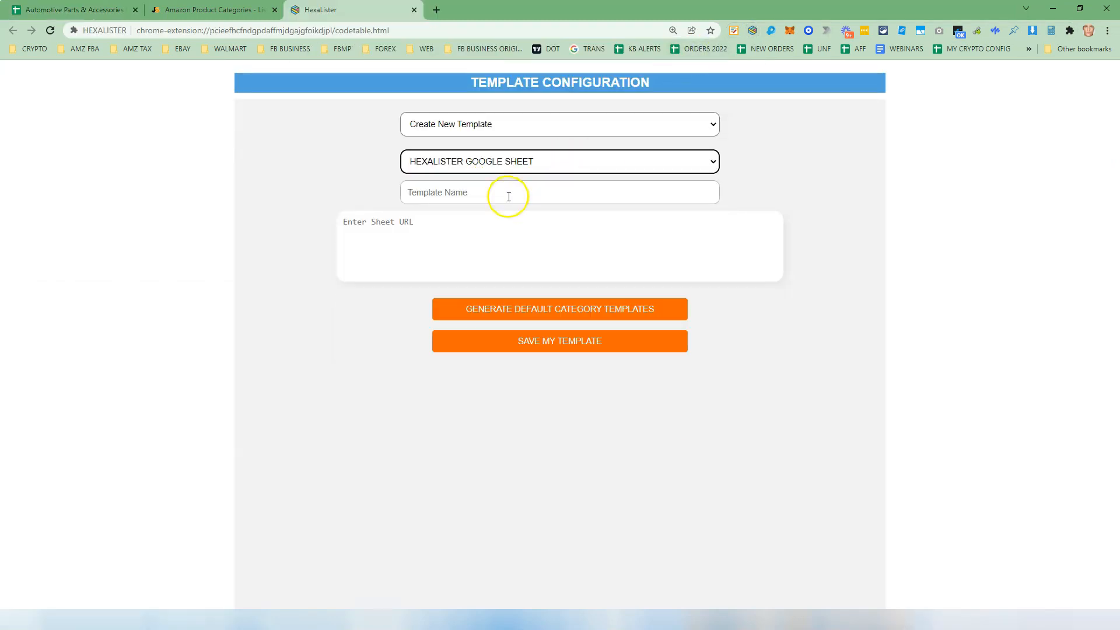
- Name the new template "Automotive Parts & Accessories HEXALISTER" by copying the title from the spreadsheet
left_click(58, 11)
triple_click(138, 70)
right_click(141, 68)
left_click(179, 108)
left_click(339, 10)
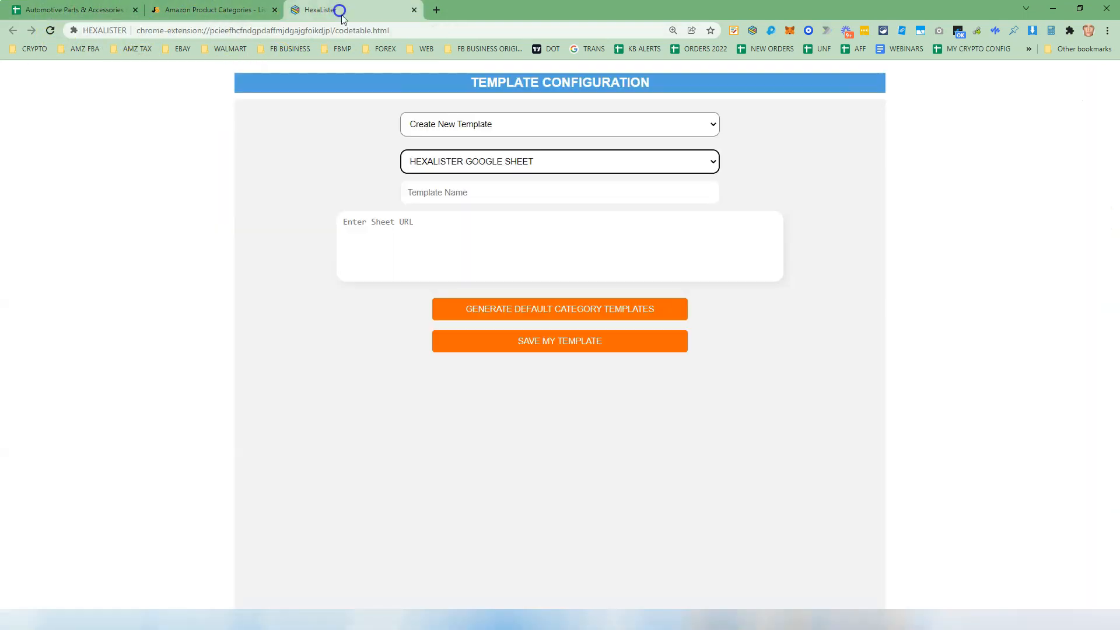
left_click(457, 196)
key("ctrl+v")
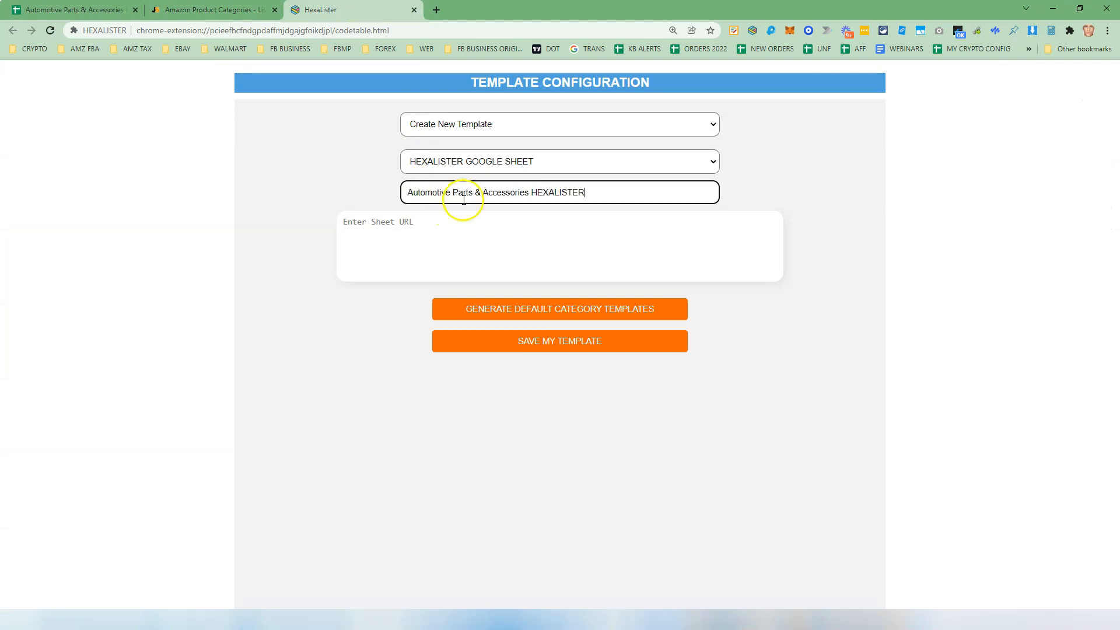
- Share the automotive spreadsheet with anyone with the link as Editor and copy its link
left_click(77, 7)
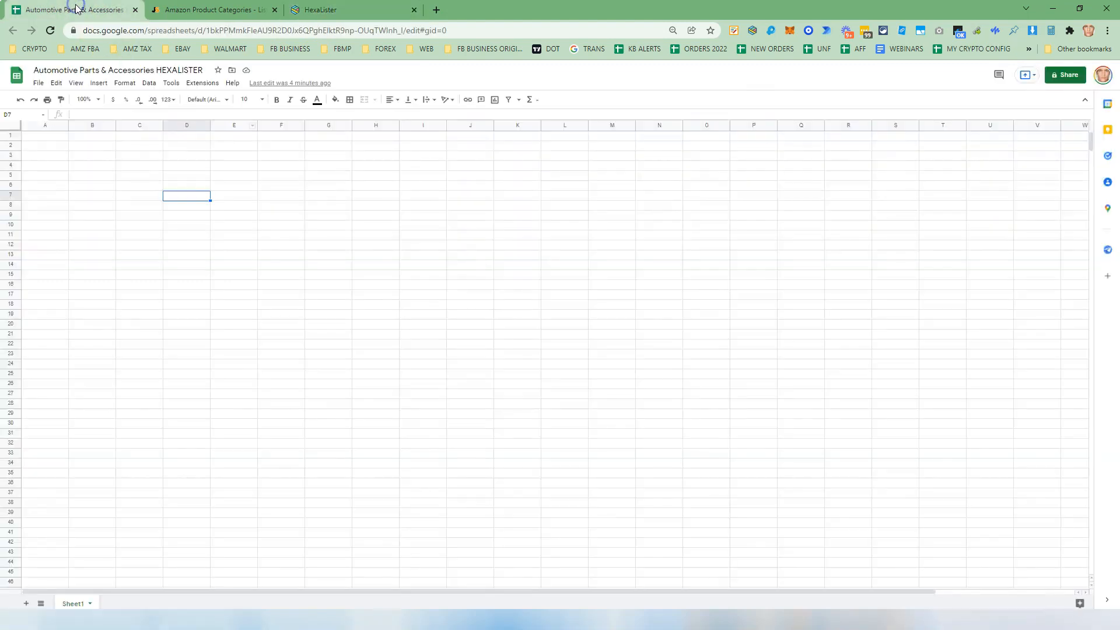
left_click(1067, 78)
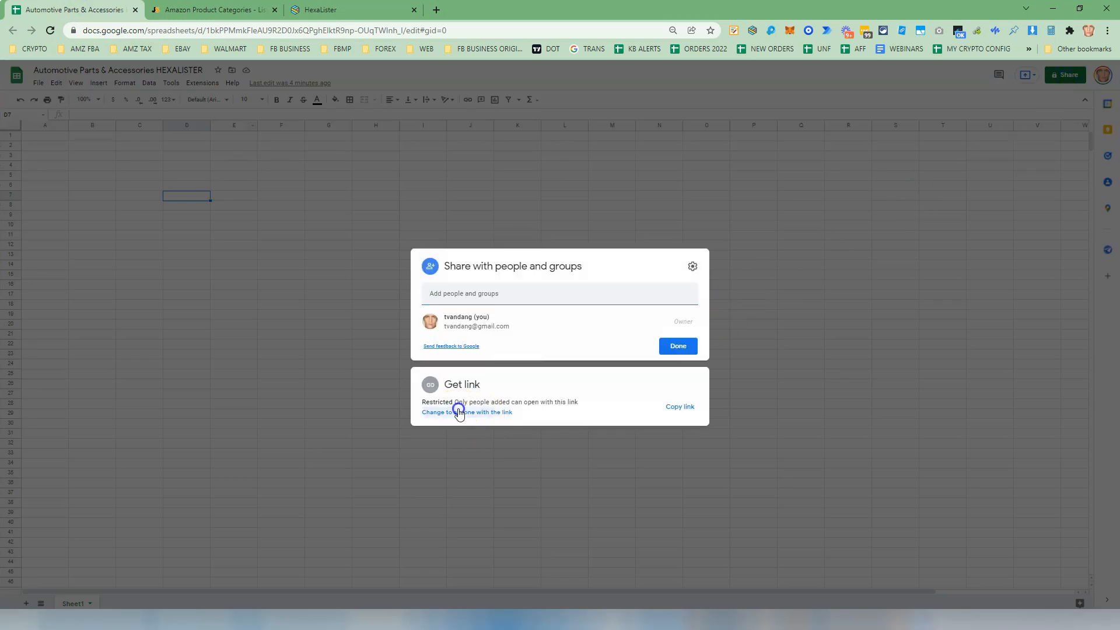
left_click(458, 410)
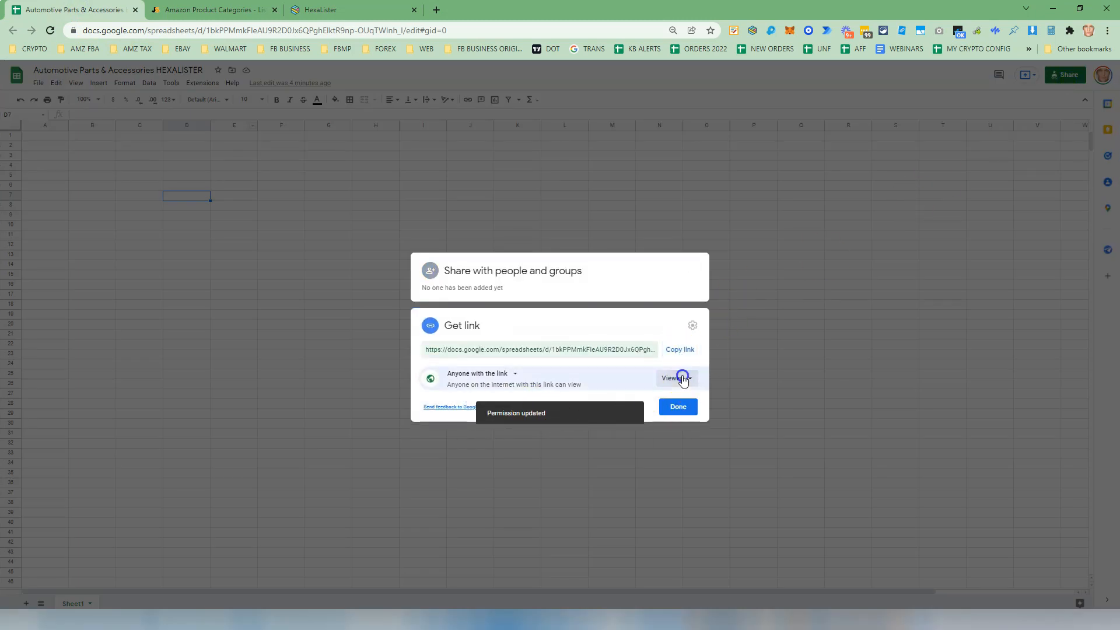
left_click(679, 378)
left_click(689, 447)
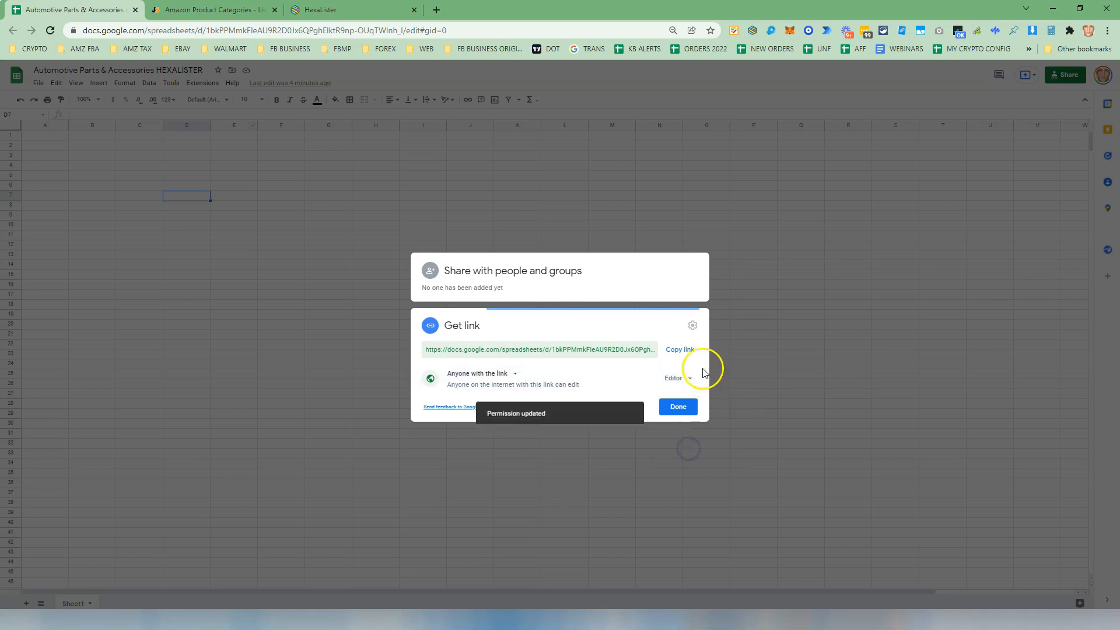
left_click(686, 353)
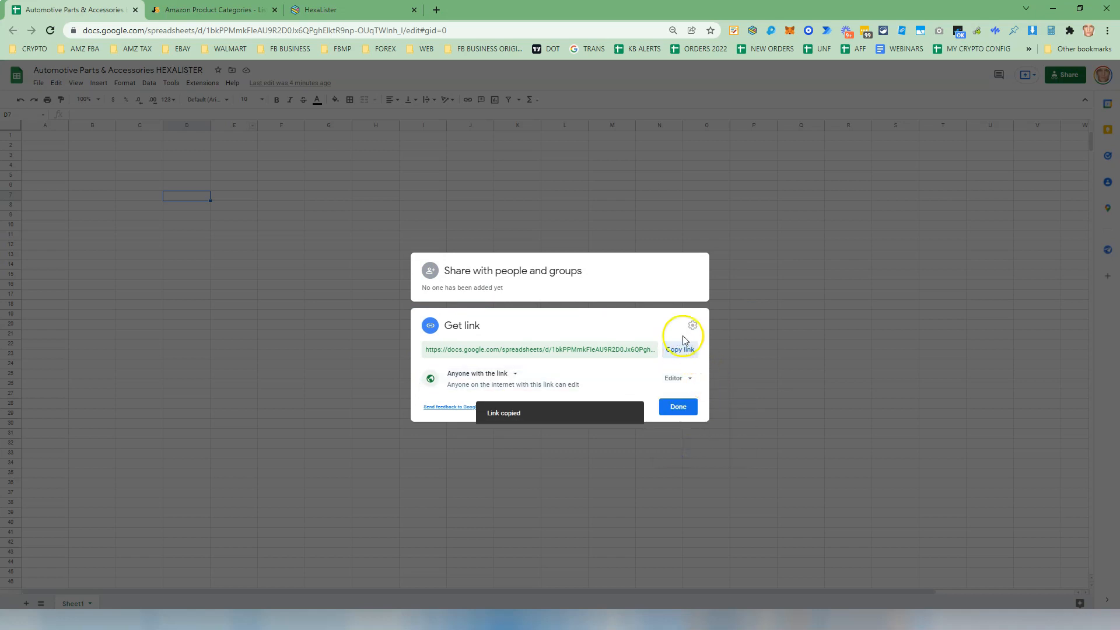
- Paste the copied link as the sheet URL of the automotive Hexalister template and save the template
left_click(344, 6)
left_click(453, 231)
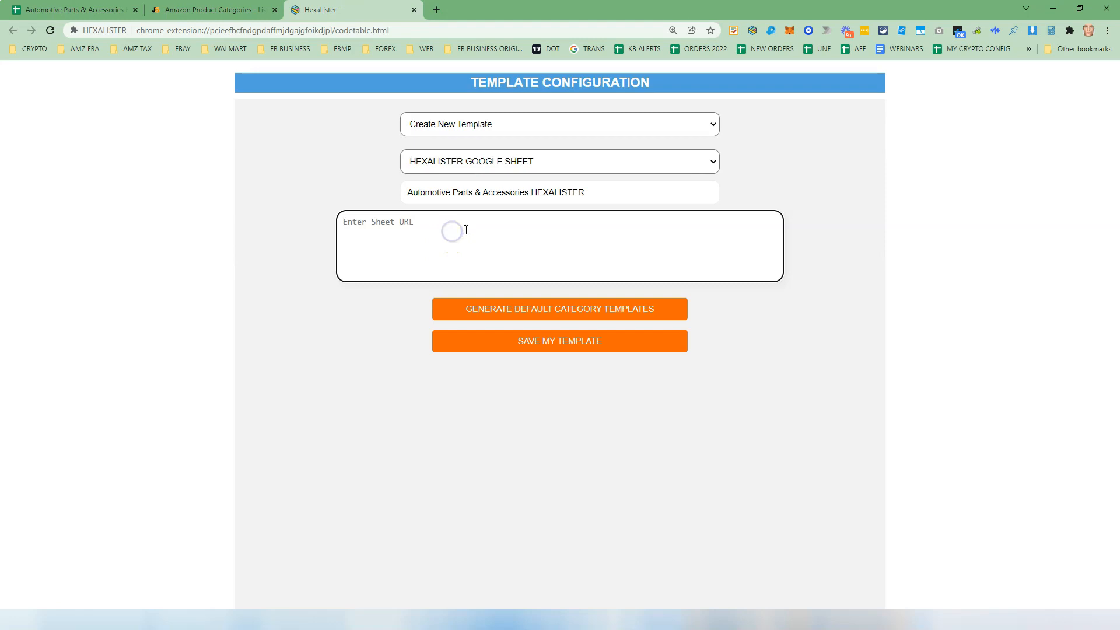
key("ctrl+v")
left_click(580, 343)
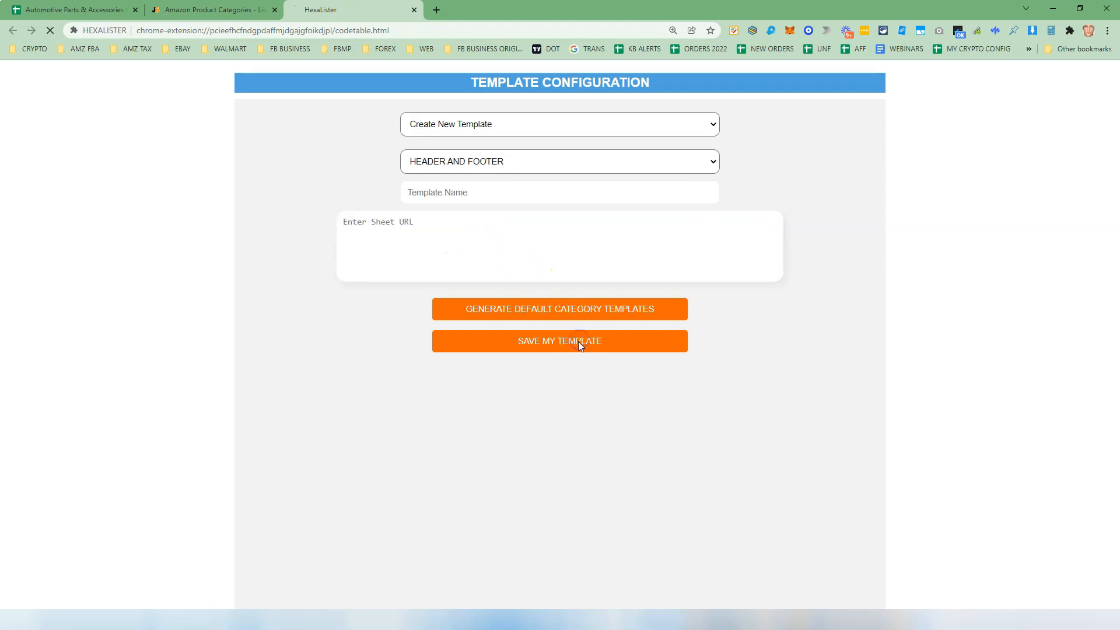
left_click(508, 213)
- Copy the category name "Garden & Outdoor" from the Jungle Scout list
key("ctrl+shift+Tab")
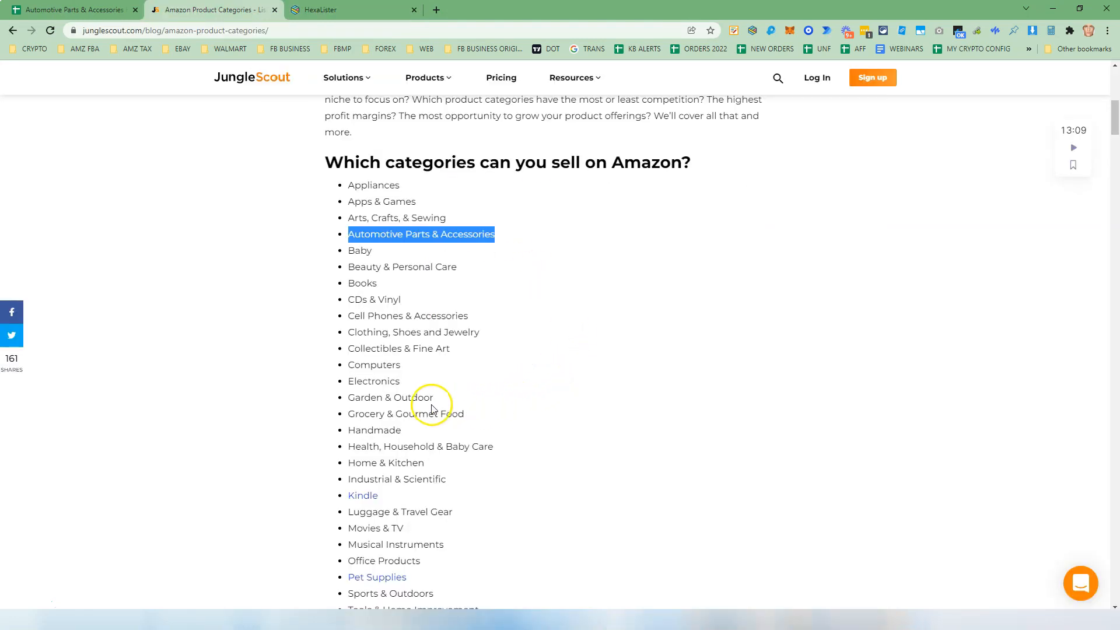
triple_click(414, 398)
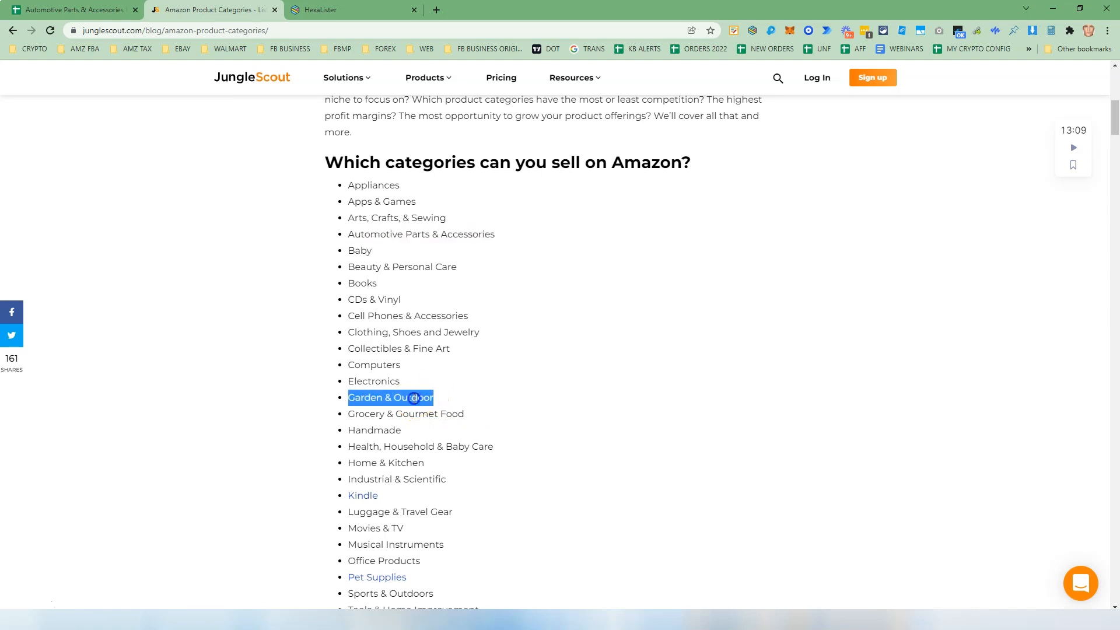
right_click(418, 403)
left_click(453, 408)
- Make a copy of the automotive spreadsheet in Google Sheets named "Garden & Outdoor HEXALISTER"
left_click(90, 9)
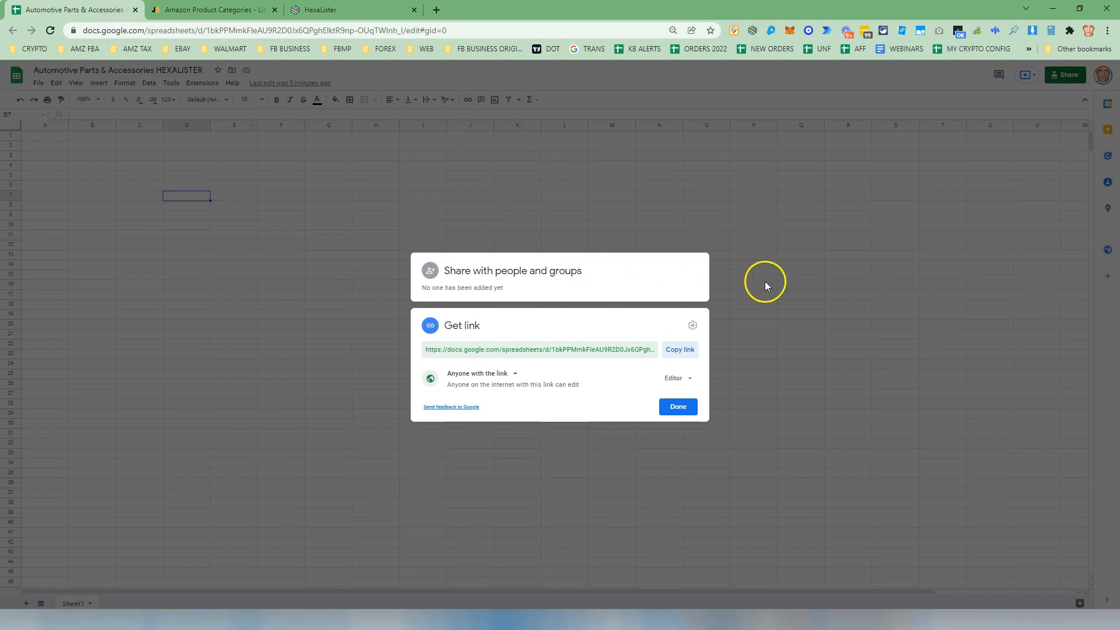
left_click(865, 262)
left_click(40, 84)
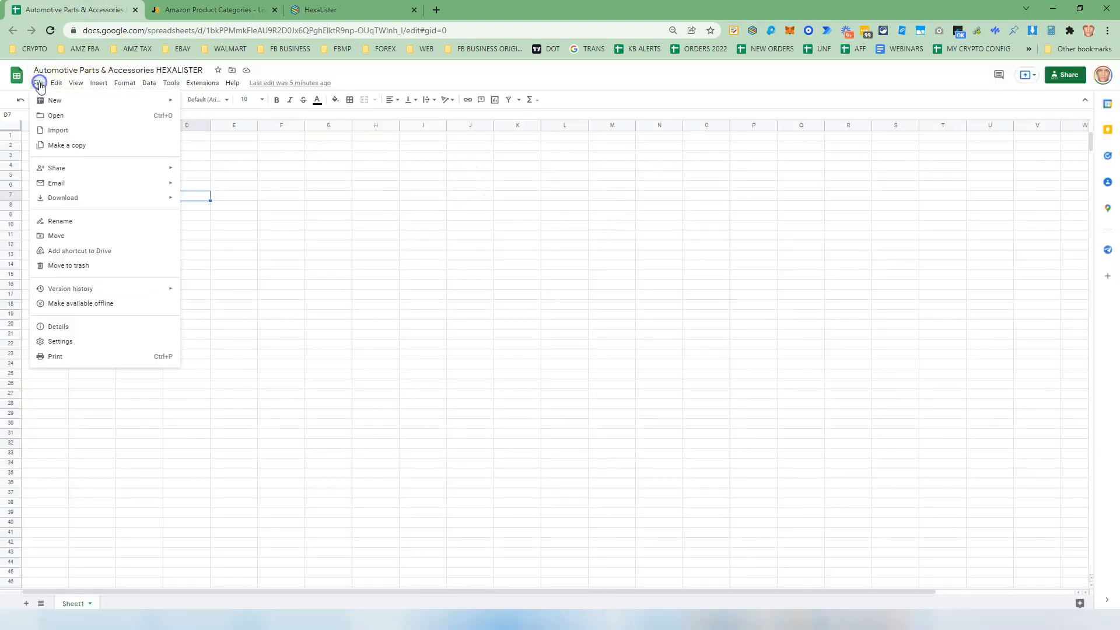
left_click(60, 145)
triple_click(551, 296)
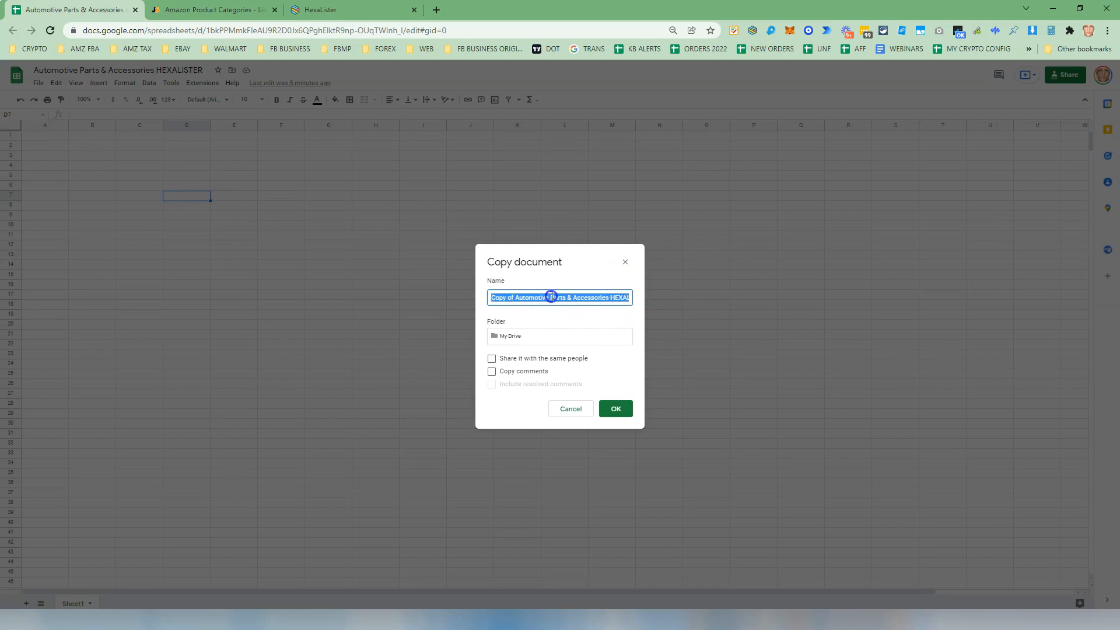
key("ctrl+v")
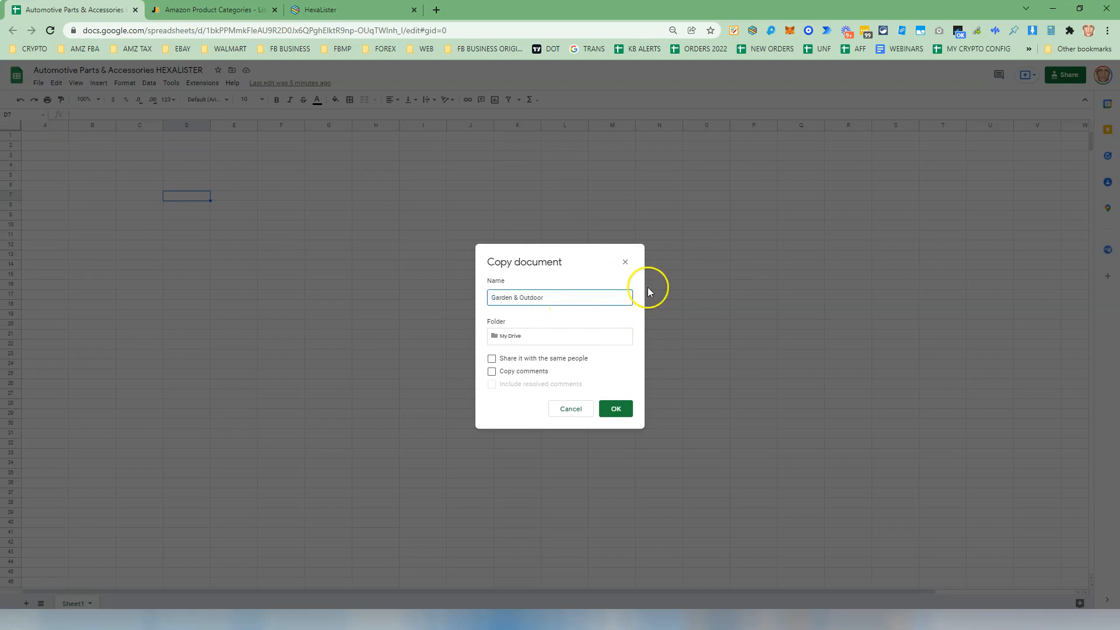
type("HEXALISTER")
left_click(617, 409)
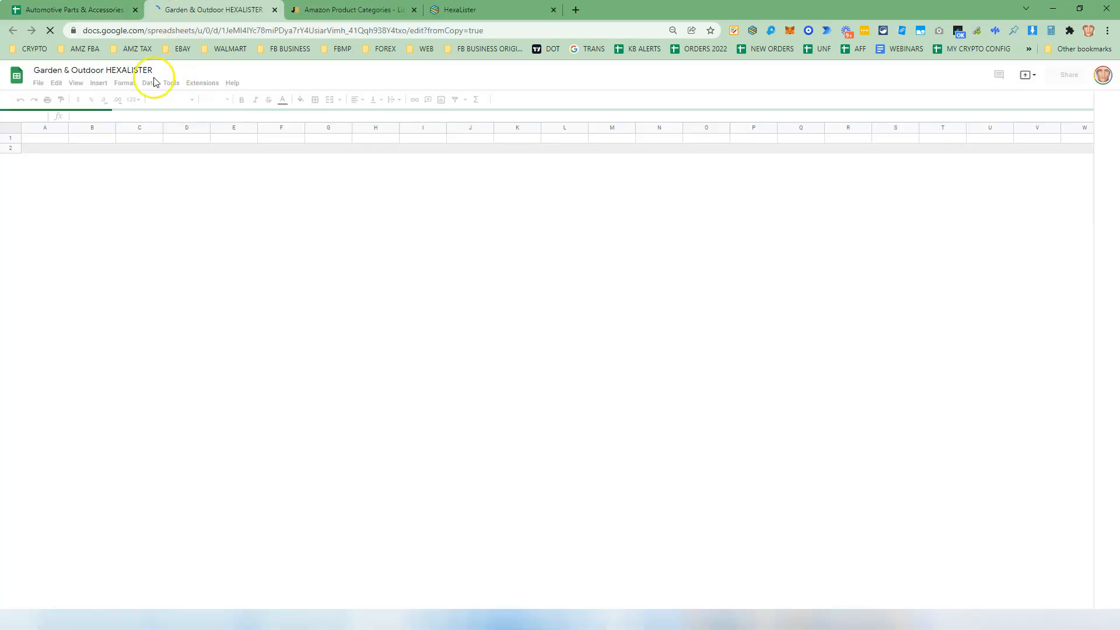
- Copy the full title of the new Garden & Outdoor spreadsheet
left_click(118, 72)
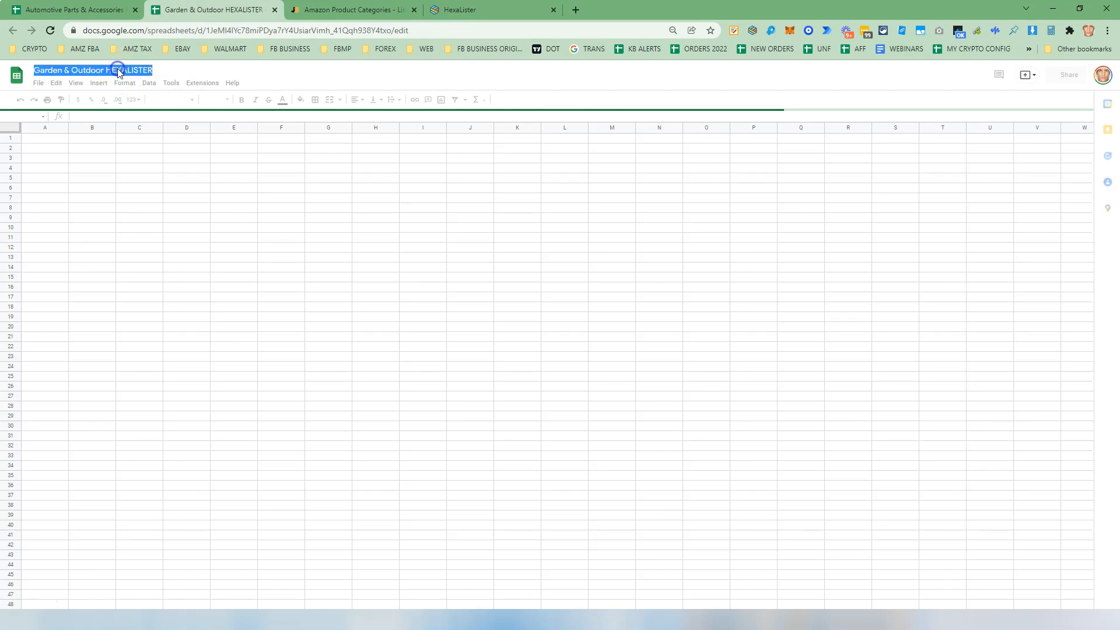
right_click(118, 70)
left_click(147, 78)
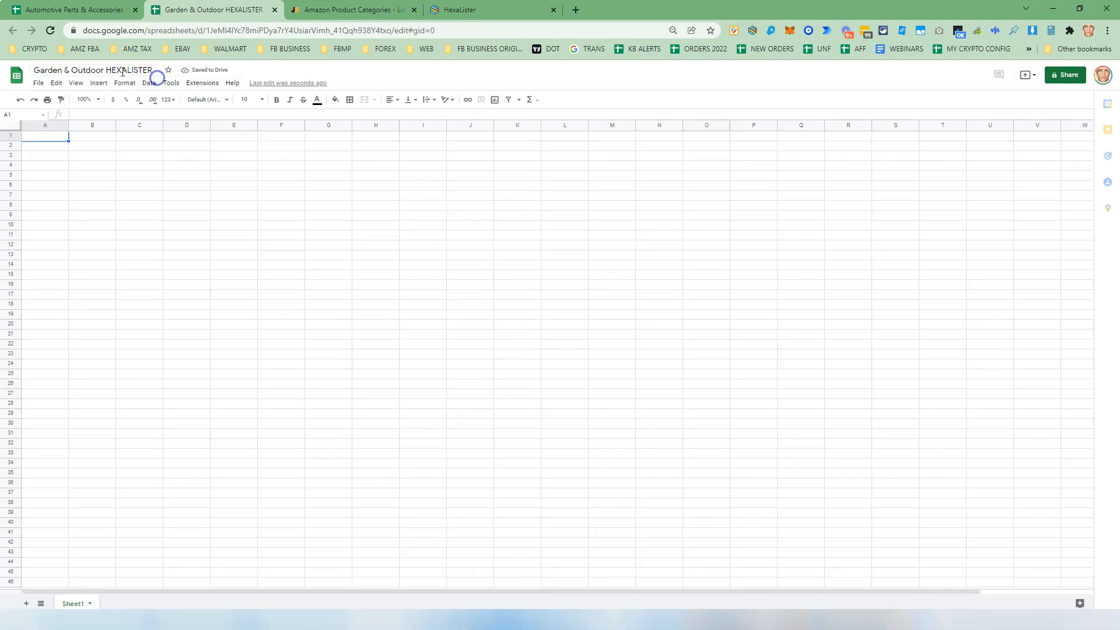
right_click(124, 70)
left_click(150, 114)
- Start a HEXALISTER GOOGLE SHEET template on the Hexalister page and name it "Garden & Outdoor HEXALISTER"
left_click(493, 6)
left_click(517, 161)
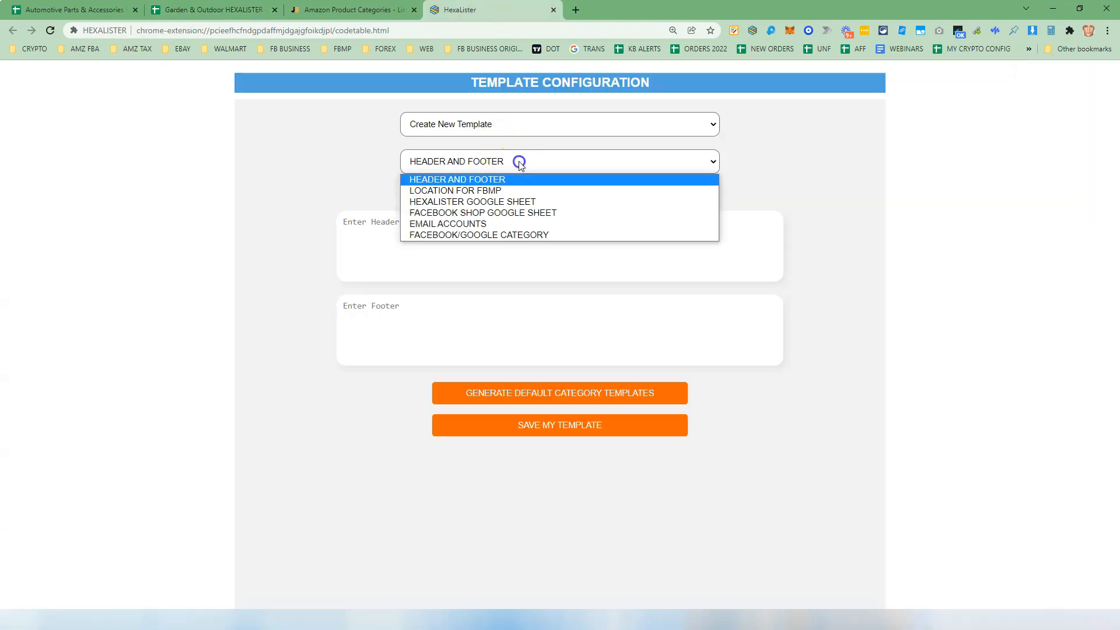
left_click(515, 202)
left_click(523, 190)
key("ctrl+v")
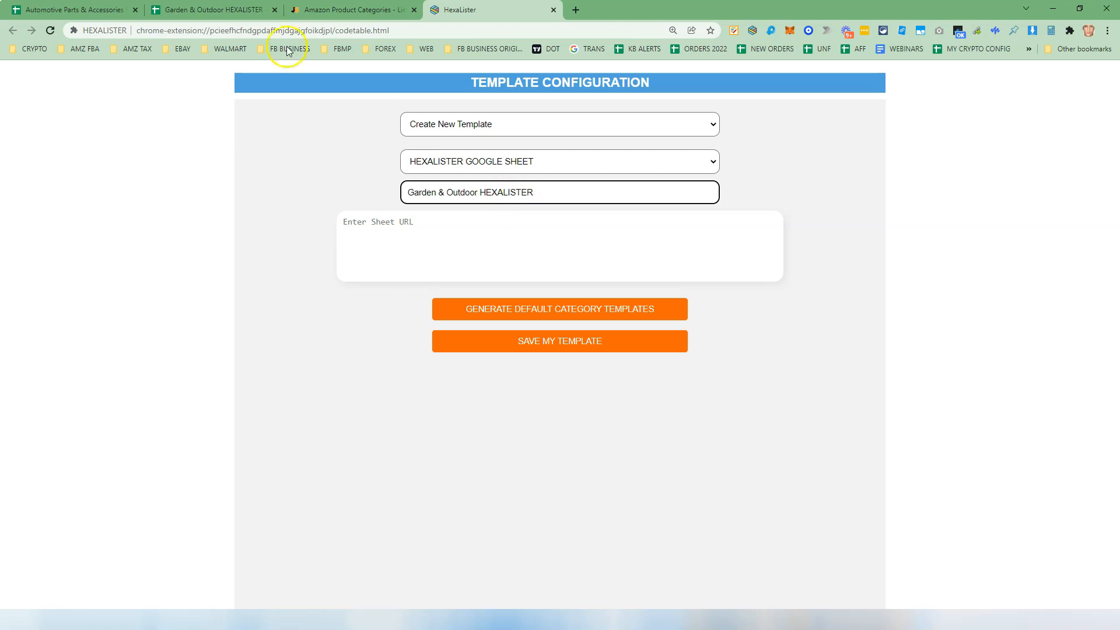
- Share the Garden & Outdoor spreadsheet with anyone with the link as Editor and copy its link
left_click(214, 9)
left_click(1065, 75)
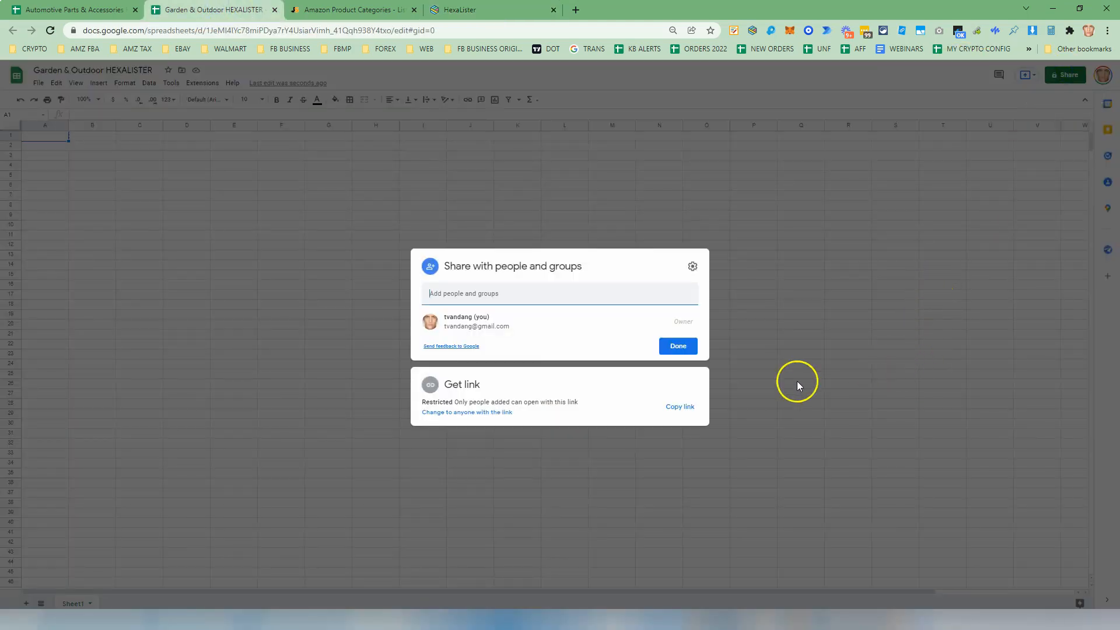
left_click(474, 412)
left_click(678, 378)
left_click(691, 446)
left_click(678, 349)
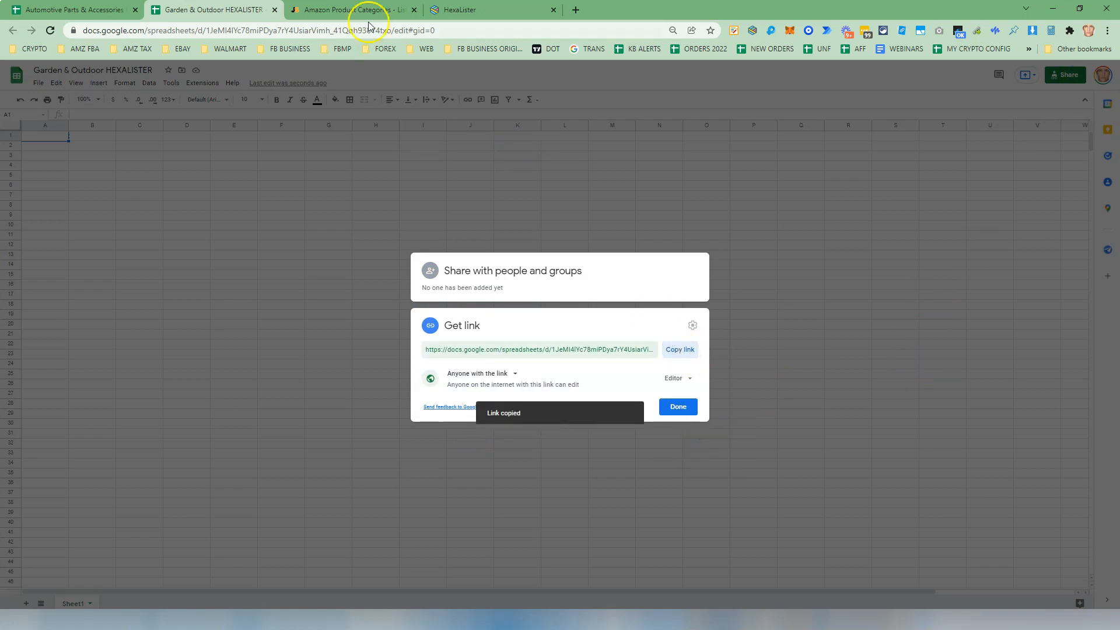
- Paste the Garden & Outdoor spreadsheet link as the sheet URL in the Hexalister template and save the template
left_click(450, 10)
left_click(476, 238)
key("ctrl+v")
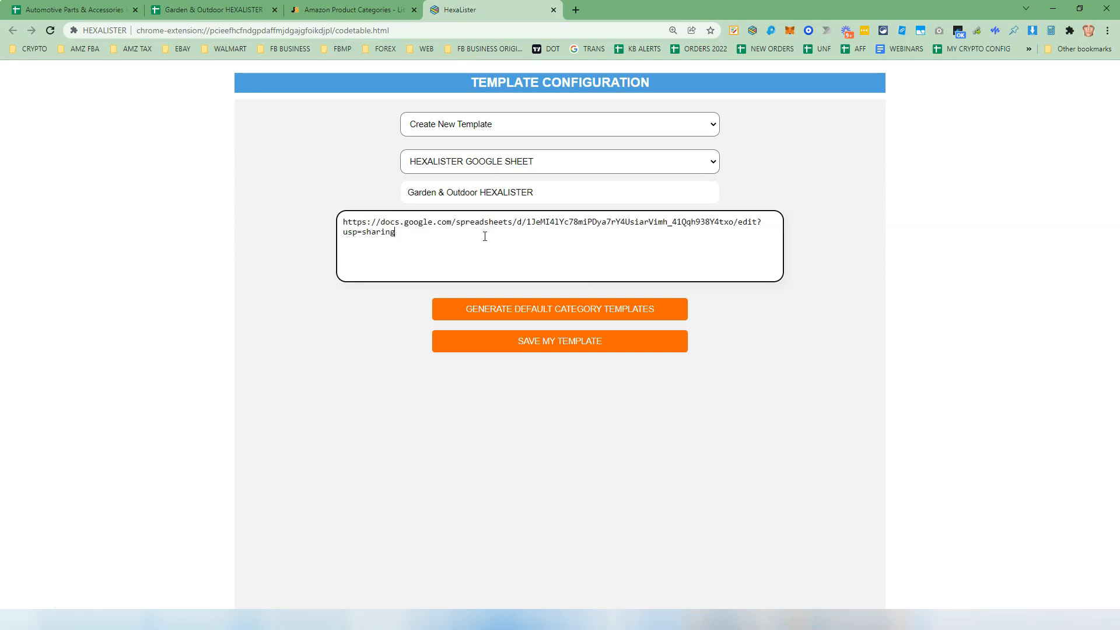
left_click(566, 345)
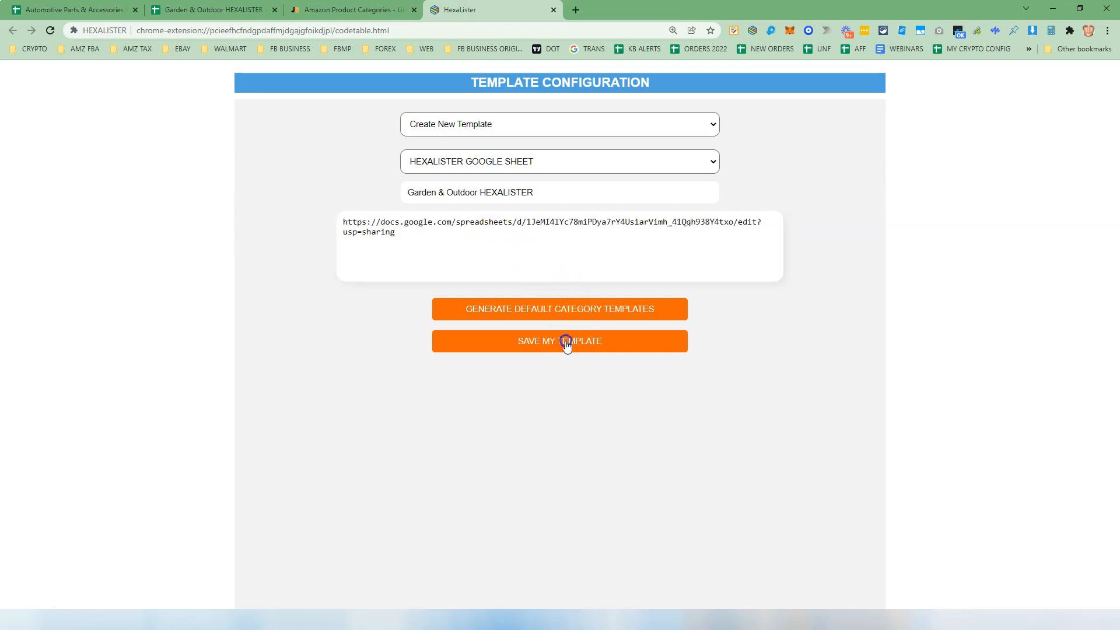
- Copy the category name "Home & Kitchen" from the Jungle Scout list of Amazon product categories
left_click(335, 12)
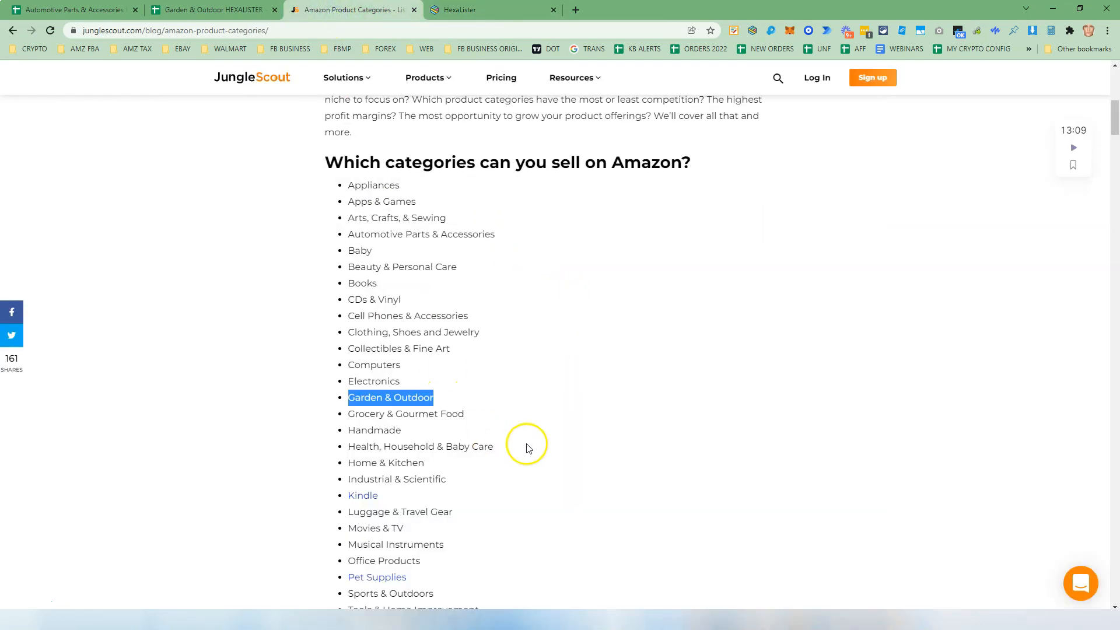
scroll(509, 439, "down", 2)
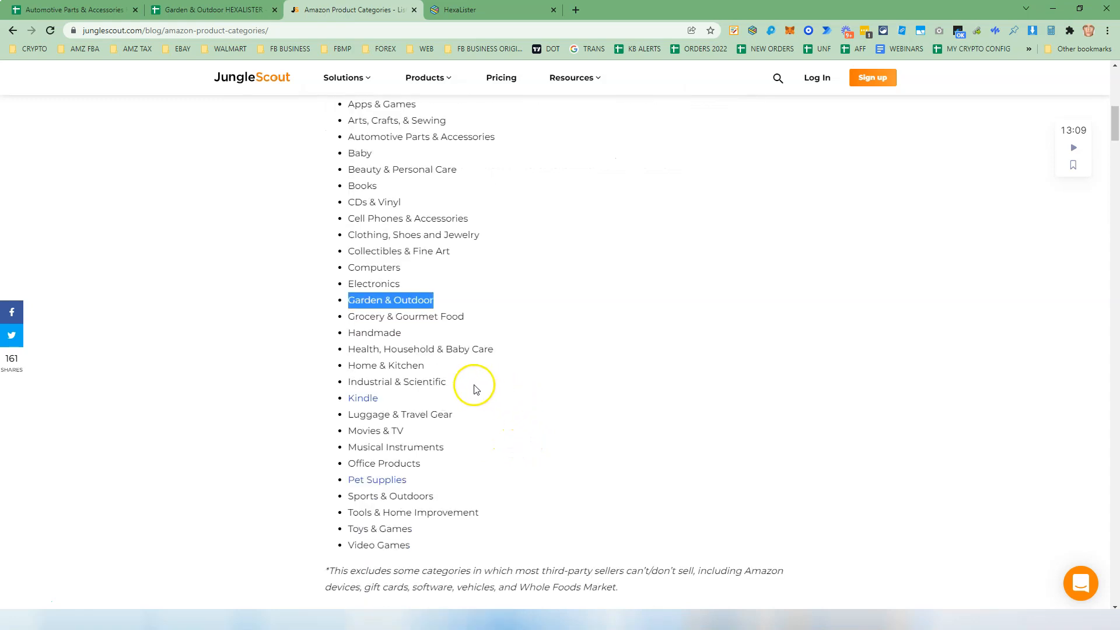
triple_click(389, 368)
right_click(389, 369)
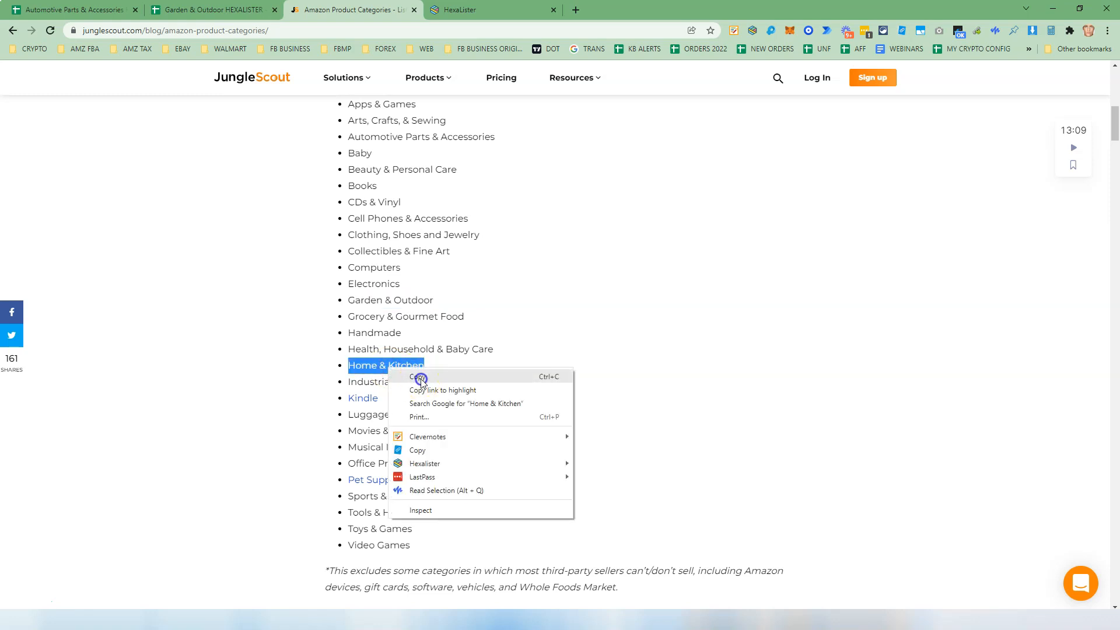
left_click(420, 379)
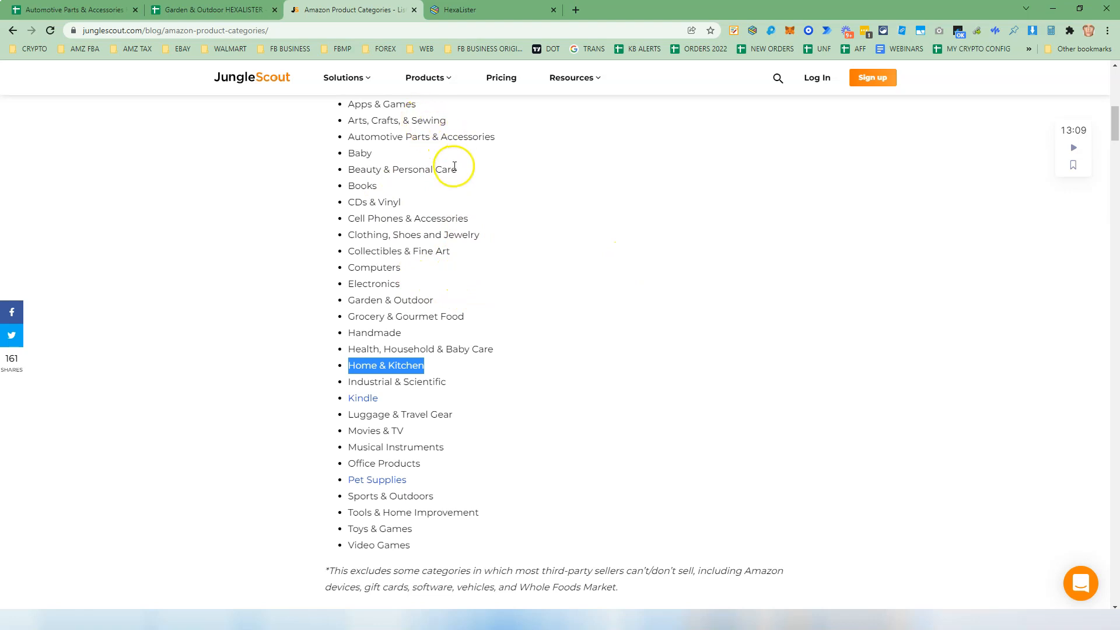
- Make a copy of the Garden & Outdoor spreadsheet in Google Sheets named "Home & Kitchen HEXALISTER"
left_click(230, 10)
left_click(304, 223)
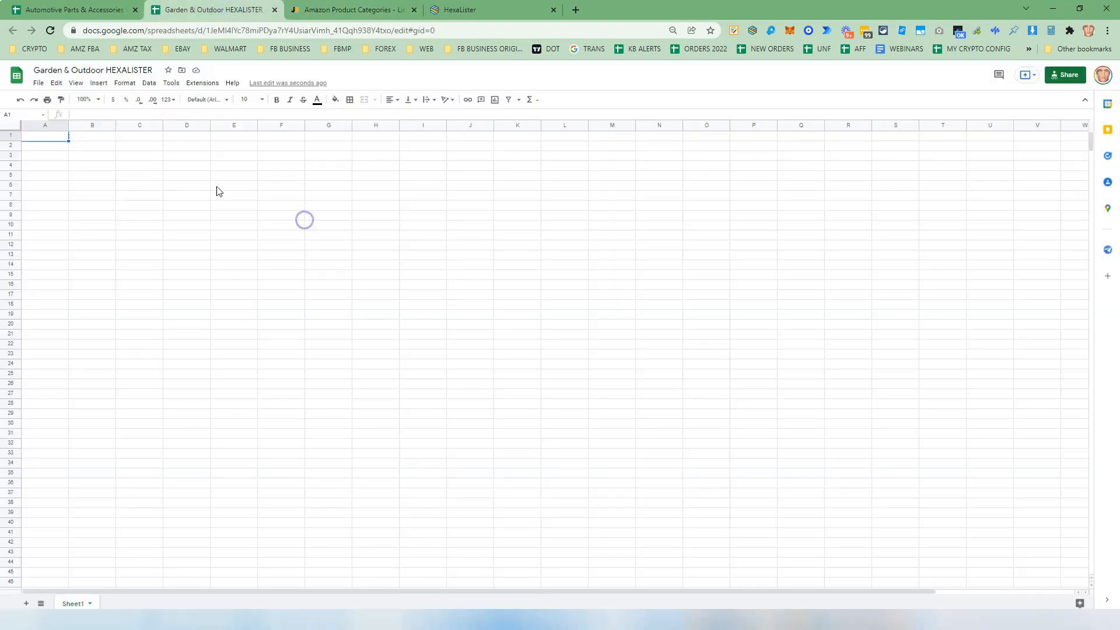
left_click(38, 83)
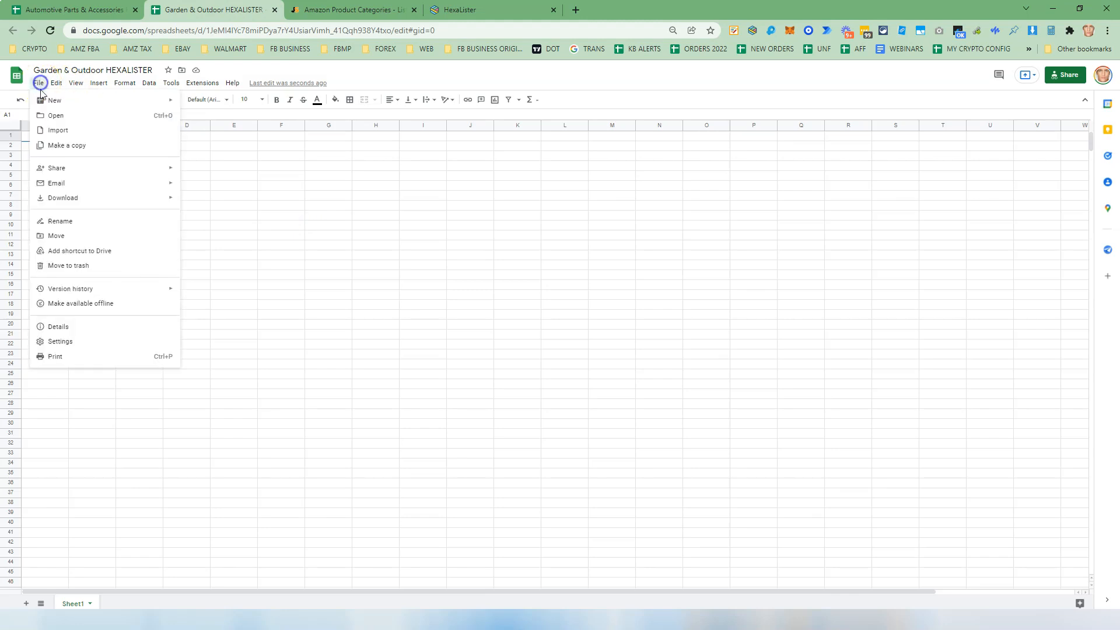
left_click(63, 144)
key("ctrl+v")
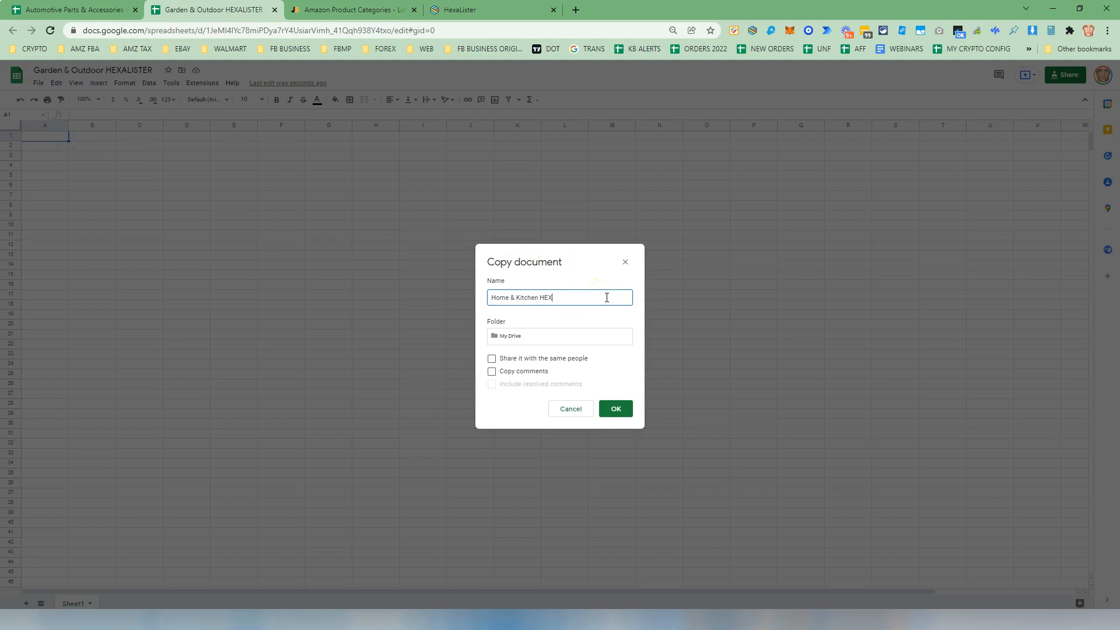
left_click(616, 407)
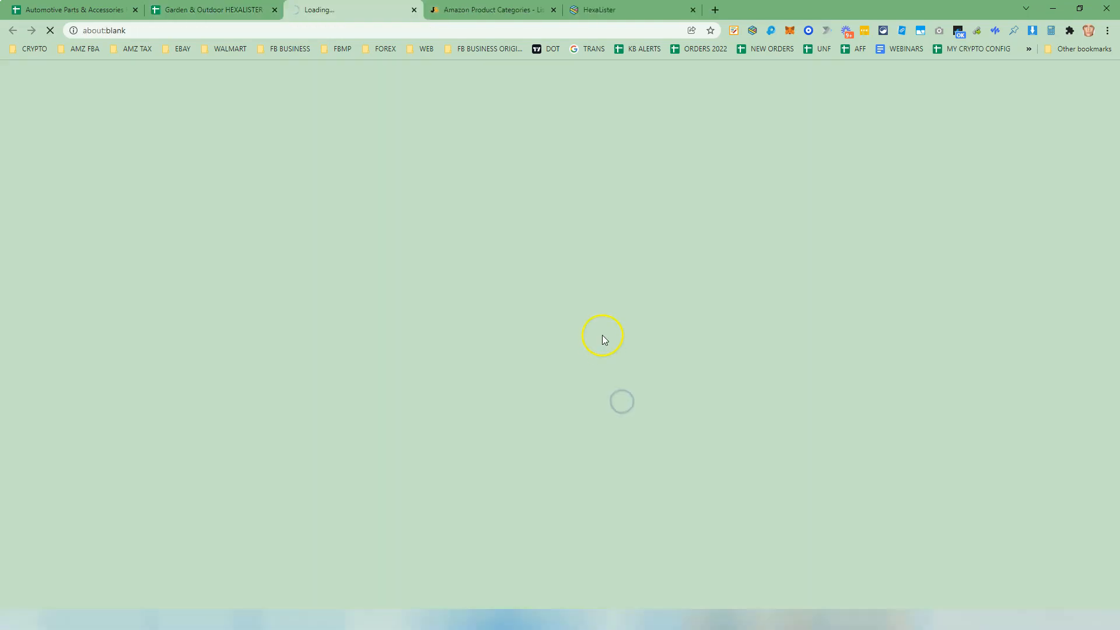
- Start a HEXALISTER GOOGLE SHEET template on the Hexalister page and paste the copied category name as its name
left_click(620, 13)
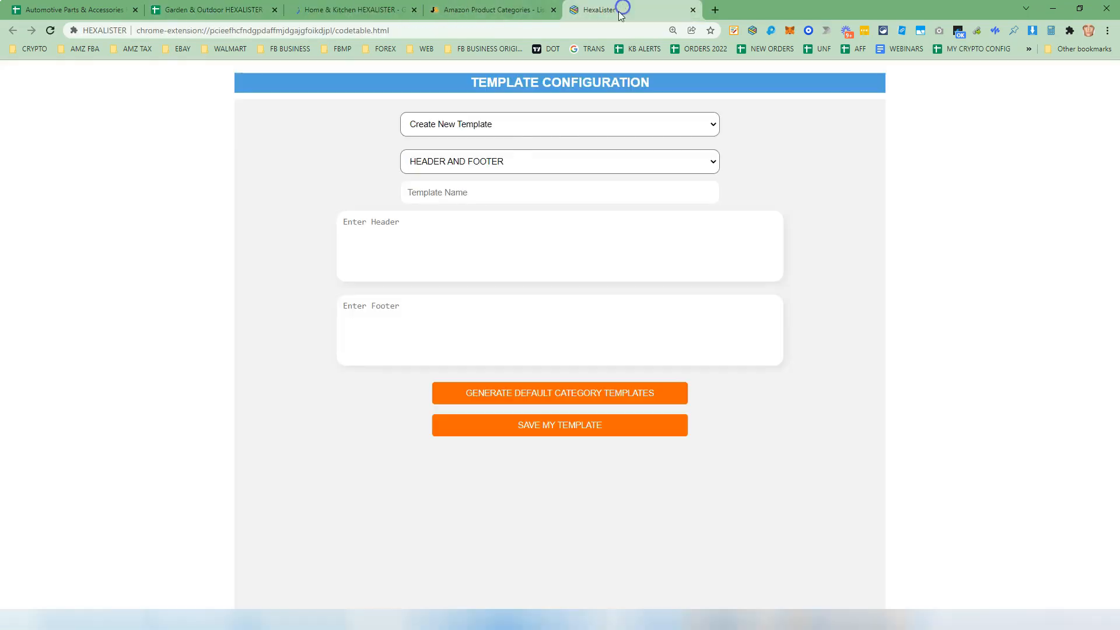
left_click(525, 163)
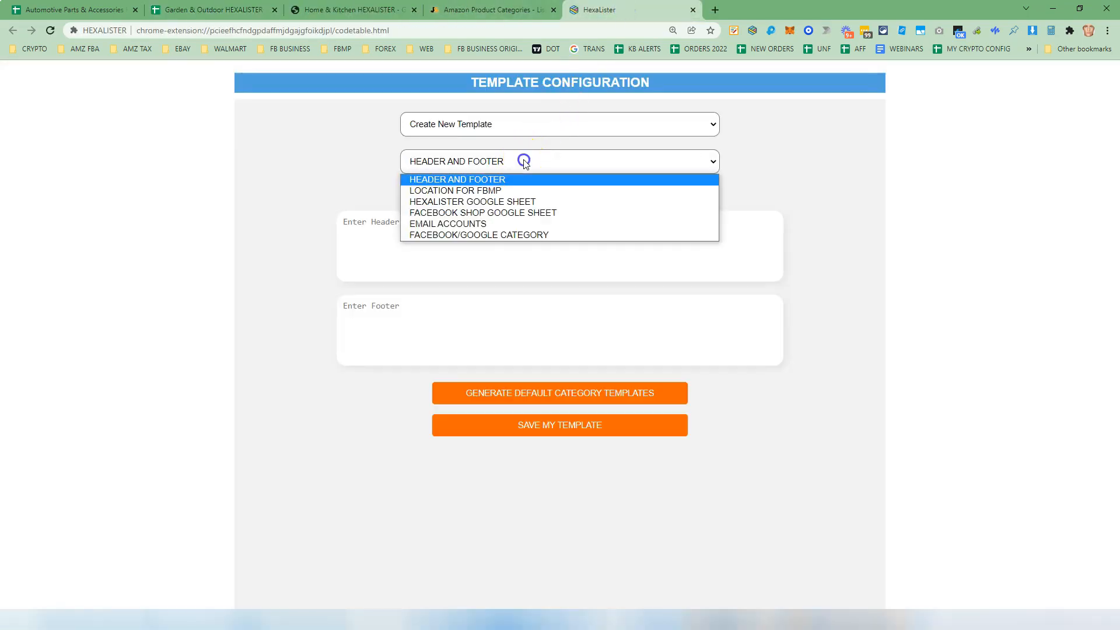
left_click(503, 202)
left_click(503, 193)
key("ctrl+v")
- Copy the full title of the new Home & Kitchen spreadsheet and name the Hexalister template "Home & Kitchen HEXALISTER" with it
left_click(361, 19)
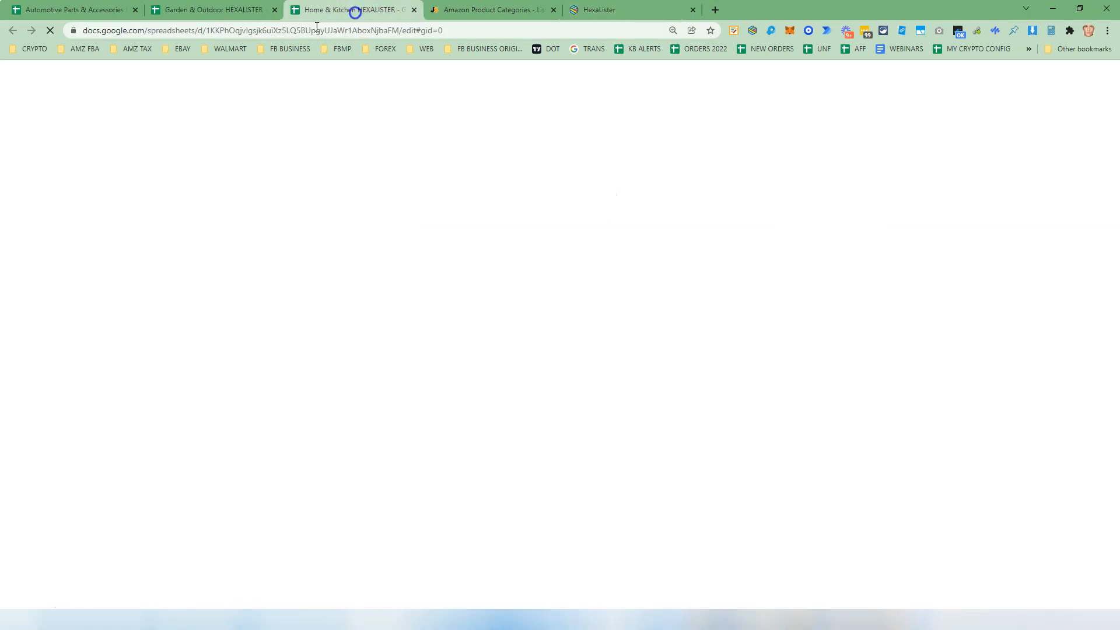
left_click(109, 69)
key("ctrl+c")
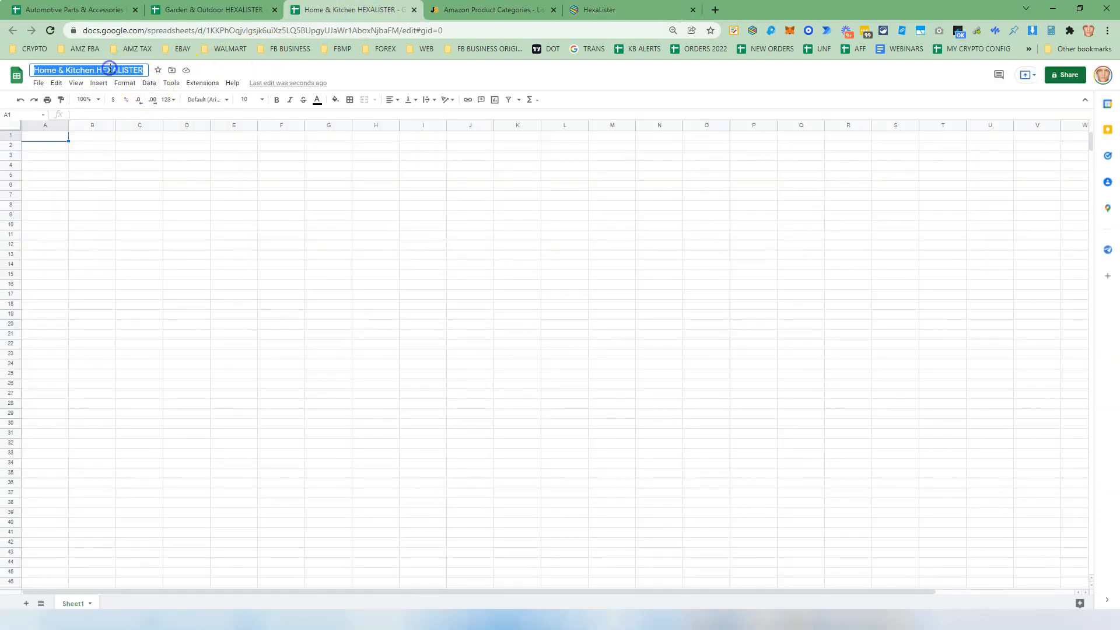
left_click(620, 9)
double_click(455, 192)
key("ctrl+v")
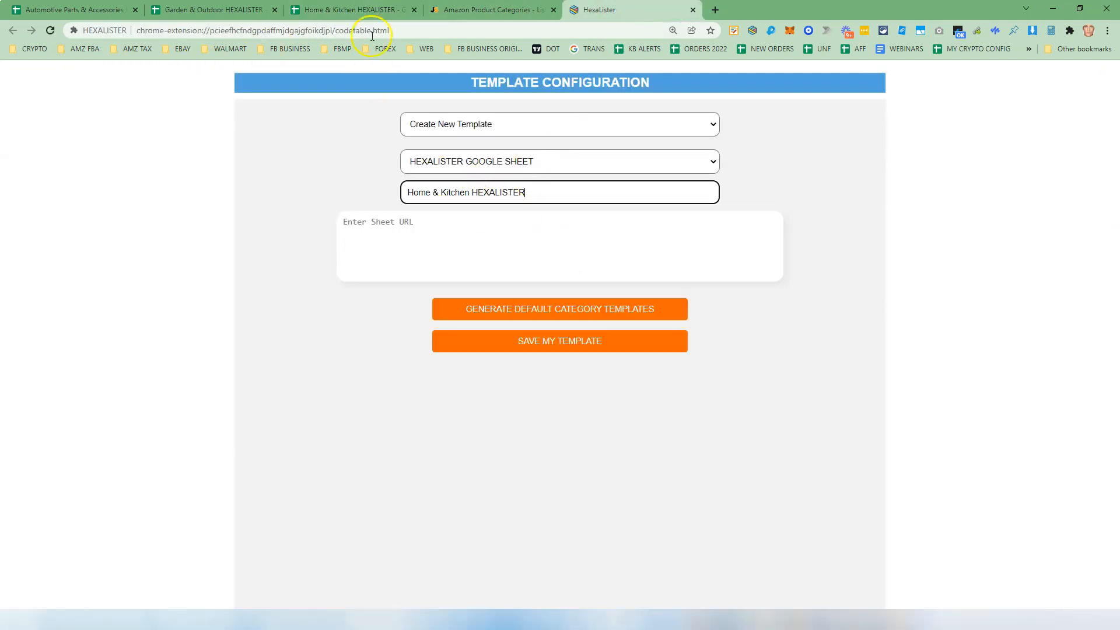
- Share the Home & Kitchen spreadsheet with anyone with the link as Editor and copy its link
left_click(352, 10)
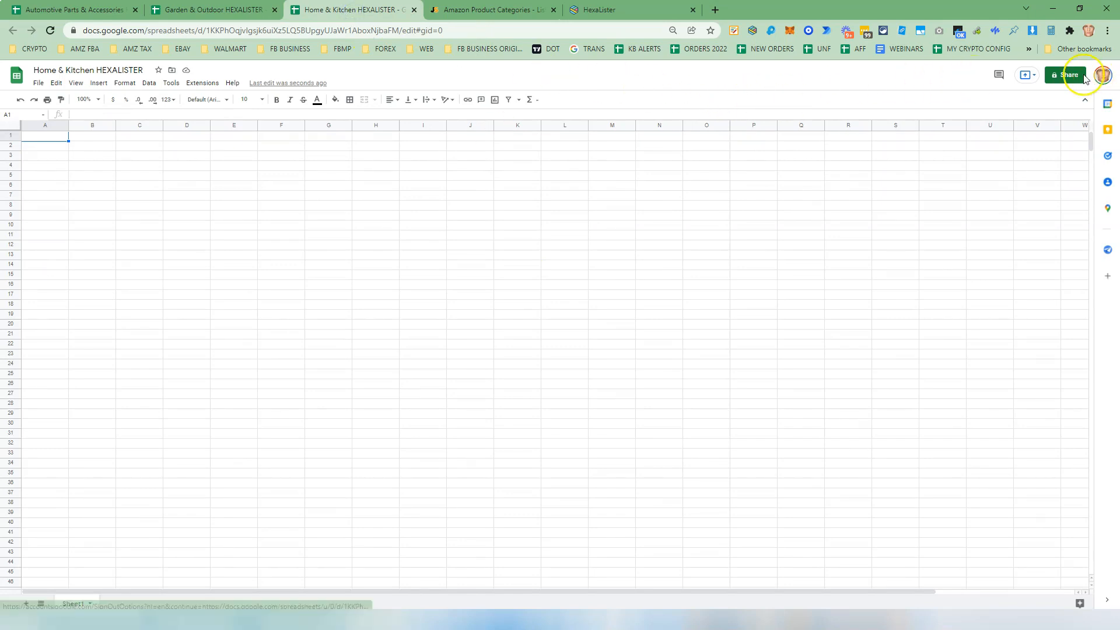
left_click(1065, 75)
left_click(462, 408)
left_click(670, 375)
left_click(680, 445)
left_click(680, 349)
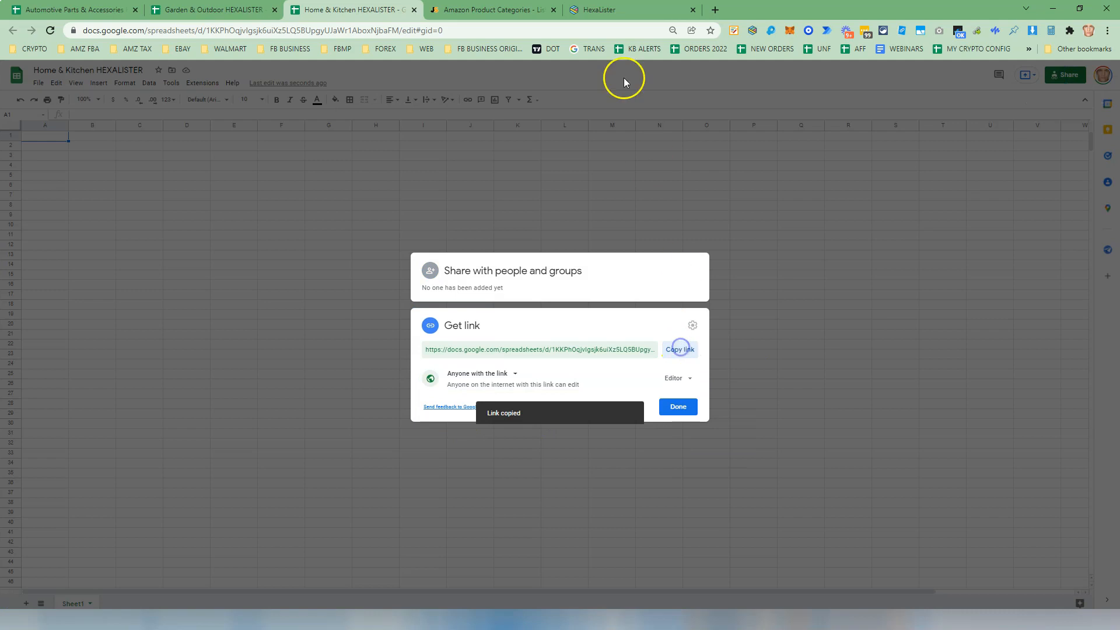
- Paste the Home & Kitchen spreadsheet link as the sheet URL in the Hexalister template and save the template
left_click(618, 10)
left_click(494, 233)
key("ctrl+v")
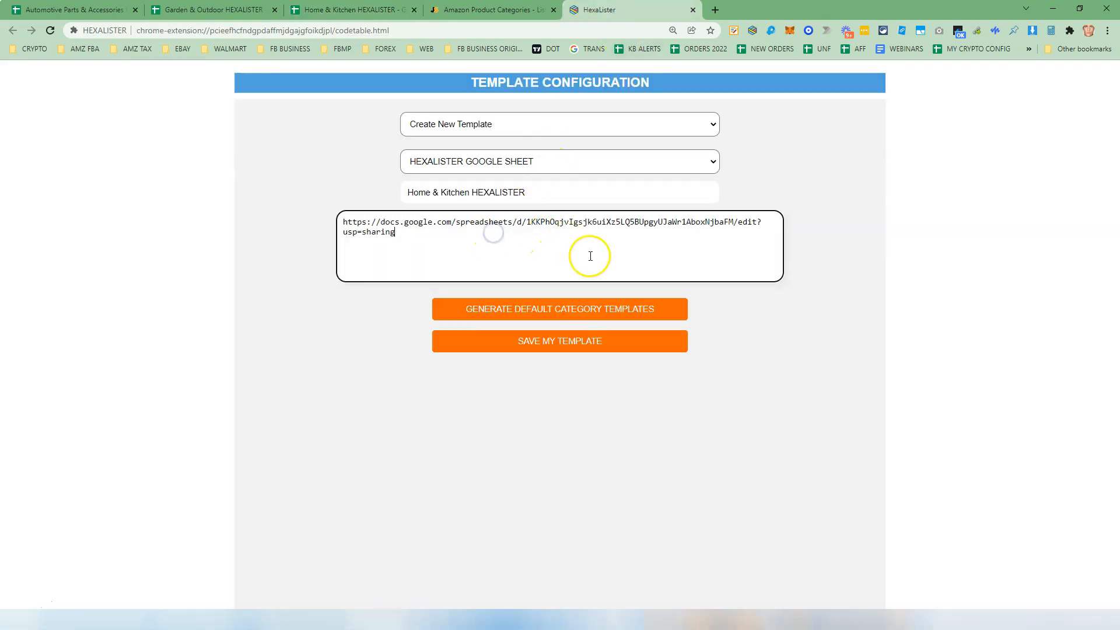
left_click(576, 347)
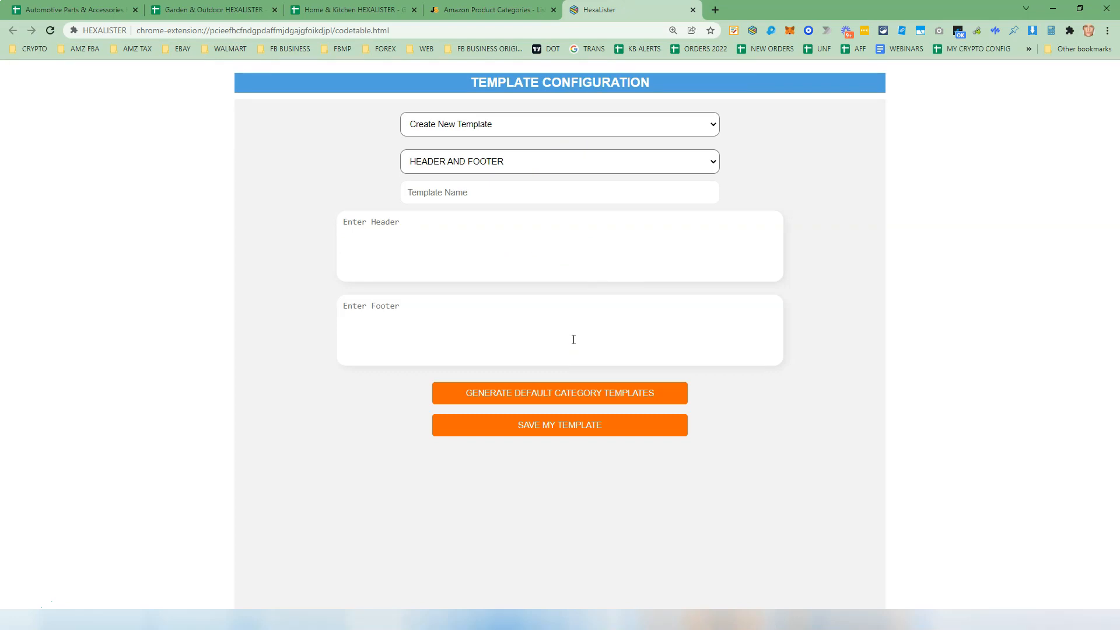
- Connect the Hexalister extension to the "Automotive Parts & Accessories HEXALISTER" Google Sheet in its default settings
left_click_drag(621, 11, 512, 6)
left_click(611, 10)
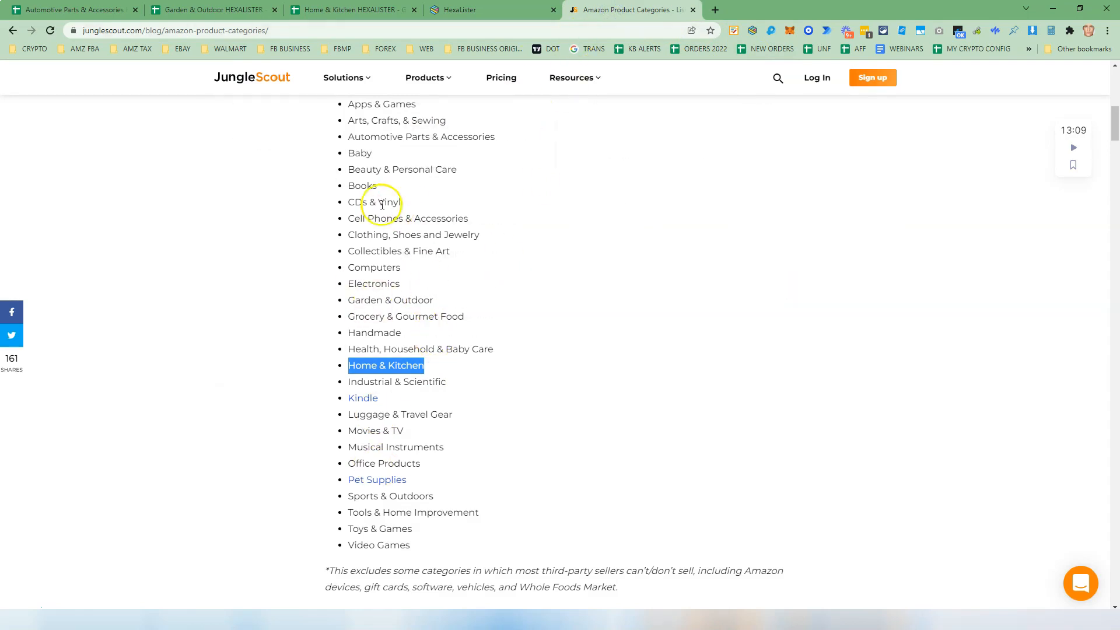
left_click(753, 31)
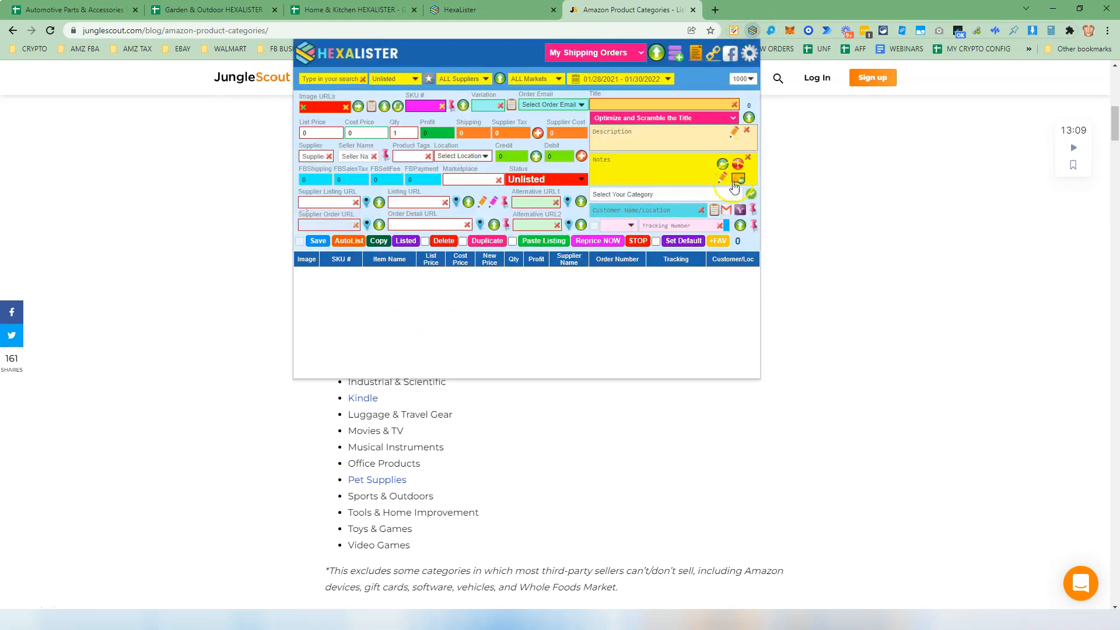
left_click(745, 62)
left_click(565, 79)
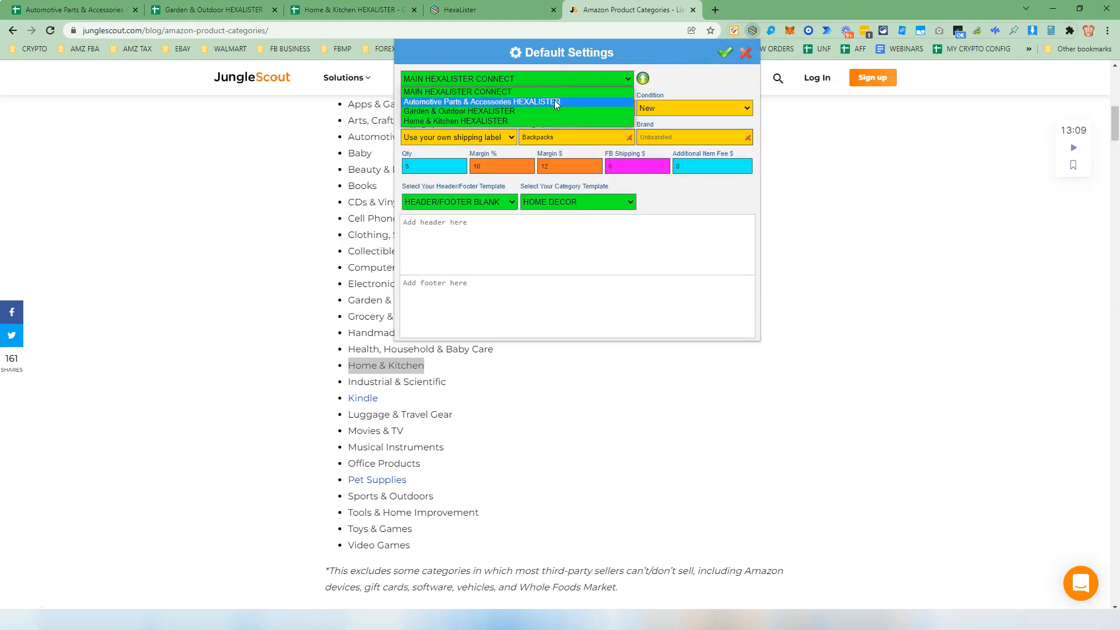
left_click(514, 102)
left_click(559, 217)
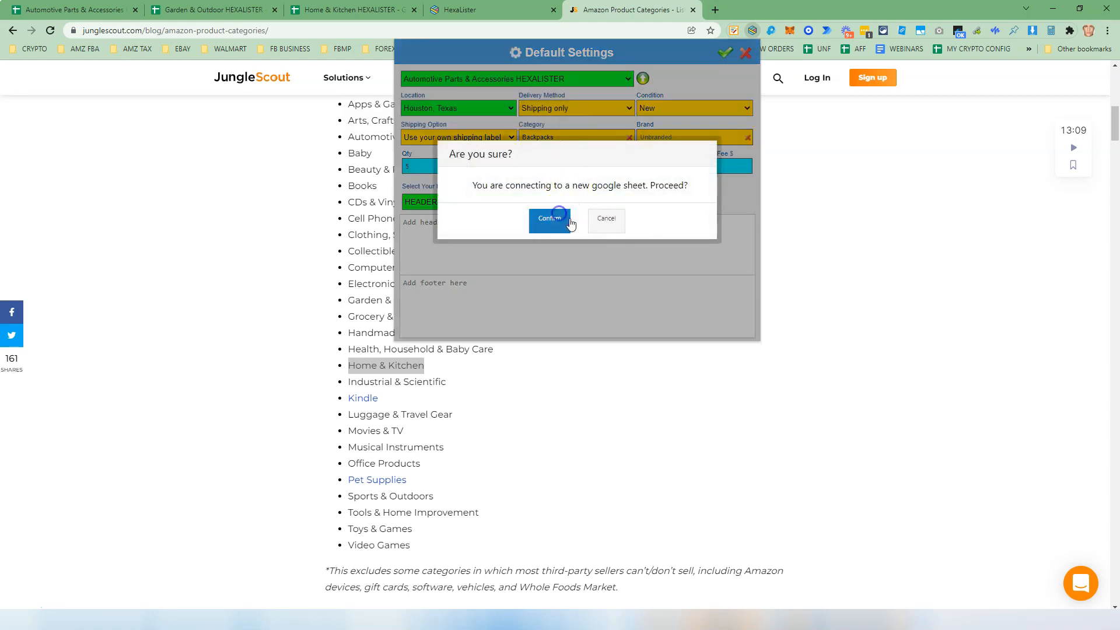
left_click(550, 220)
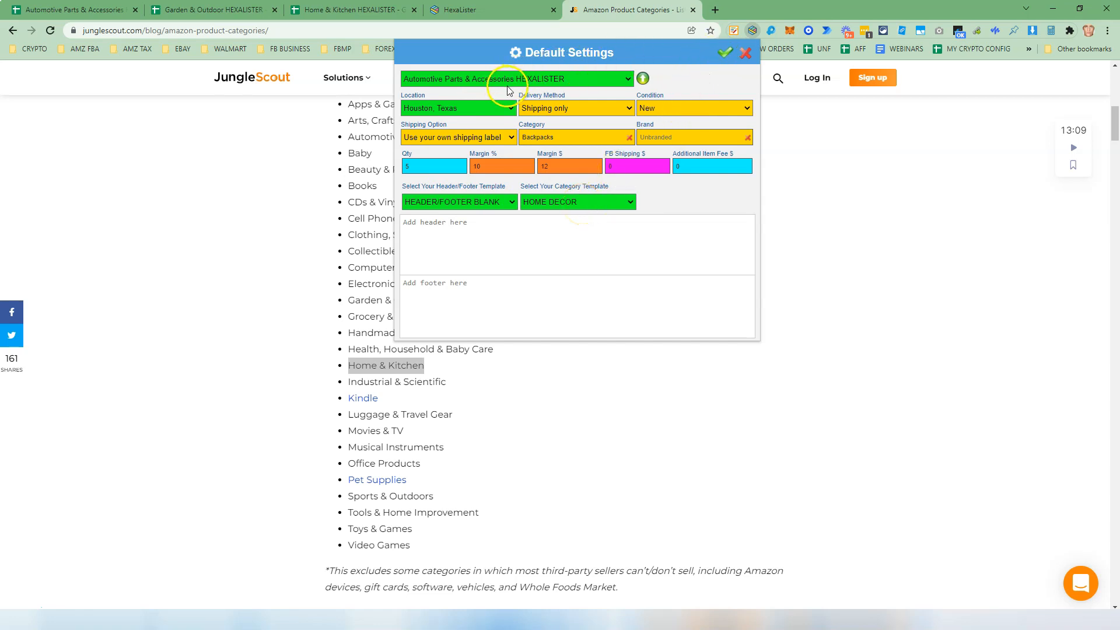
- Set the category template to AUTOMOTIVE in the Hexalister default settings and save them
left_click(577, 204)
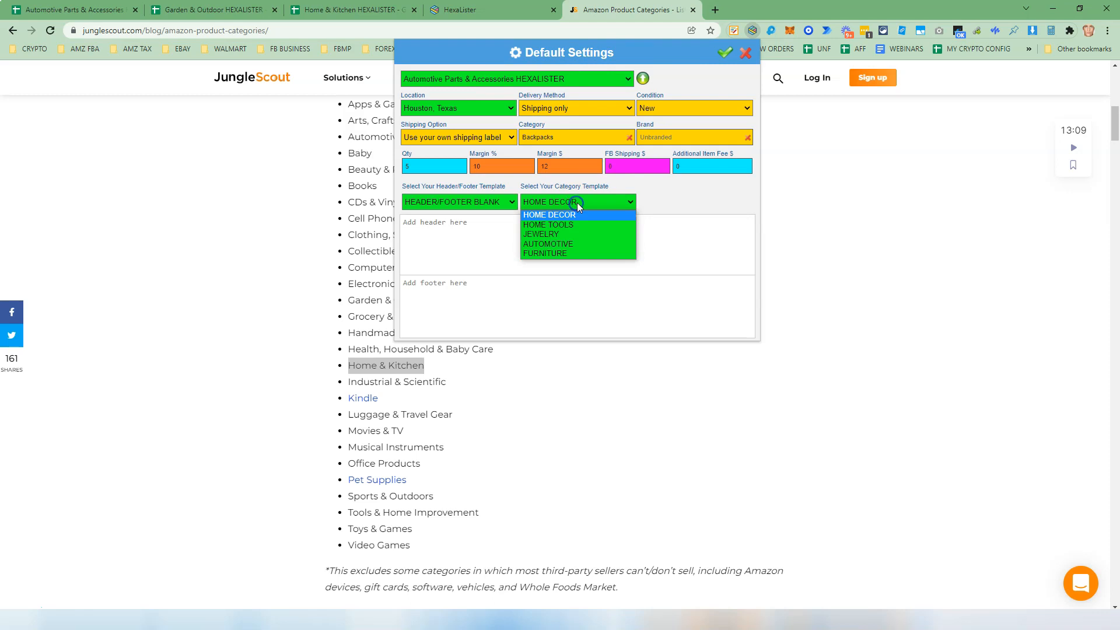
left_click(570, 244)
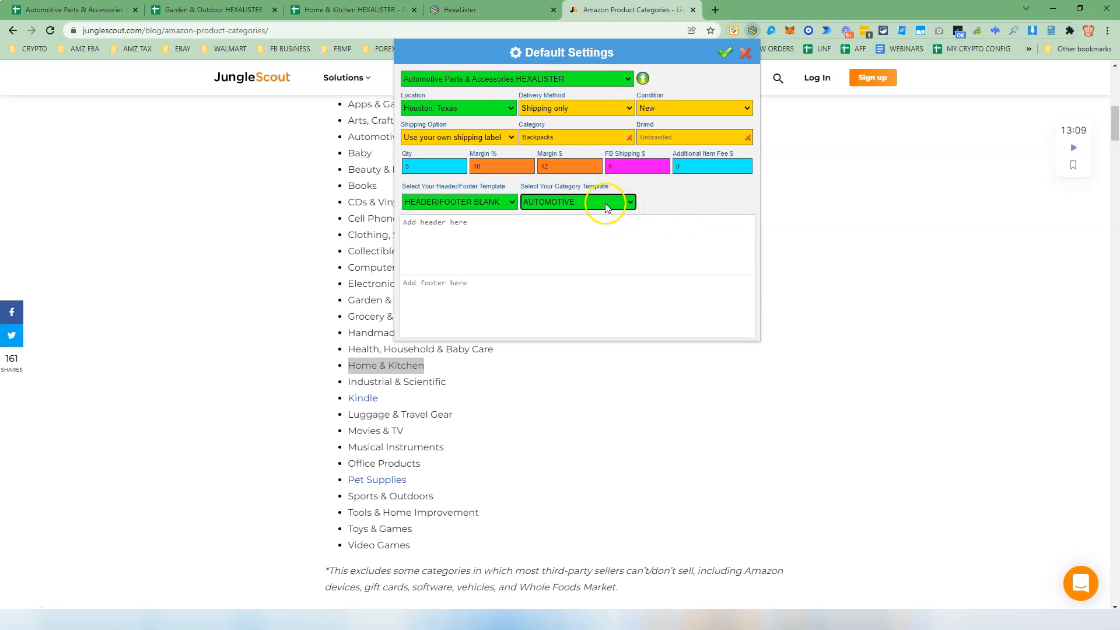
left_click(724, 54)
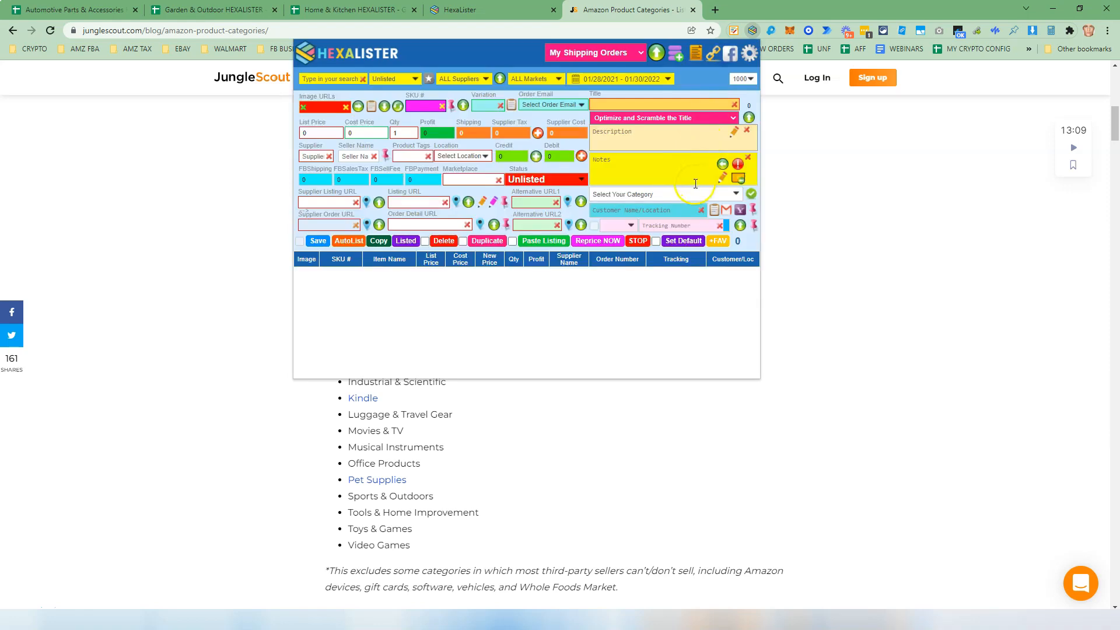
- Search Amazon for "AUTOMOTIVE" in a new browser tab and apply Hexalister's default filter to the results
left_click(715, 11)
type("AUTOMOTIVE")
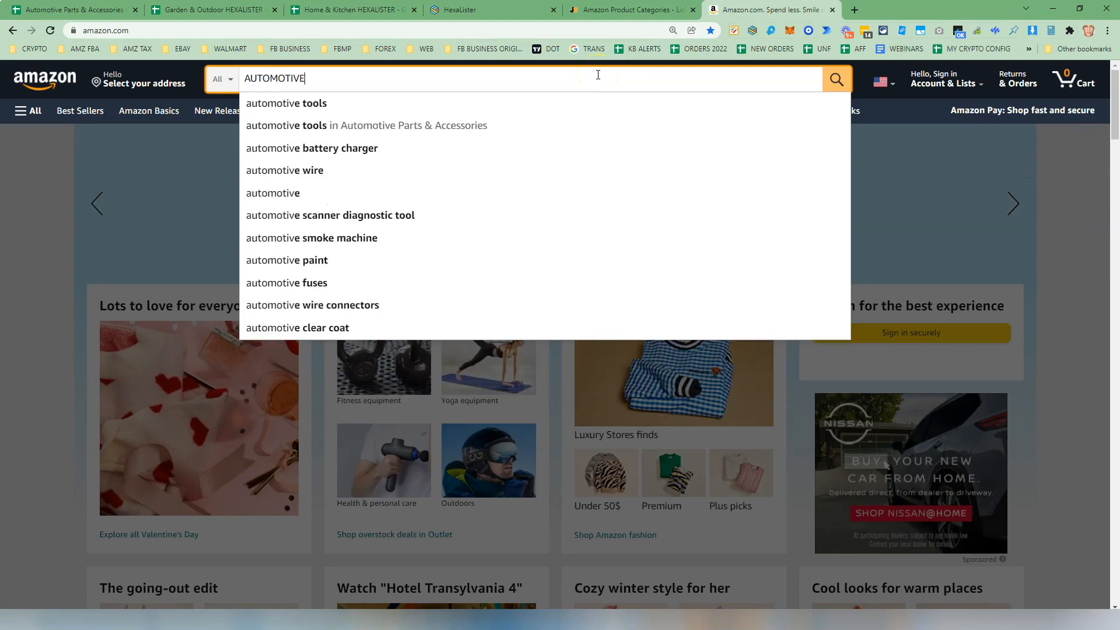
key("Return")
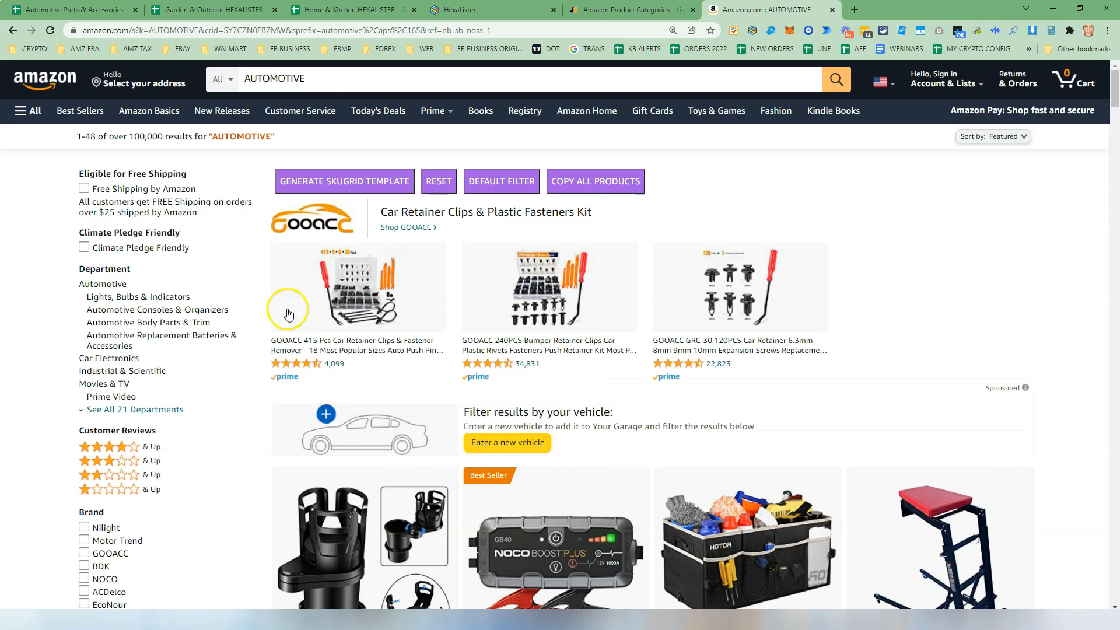
left_click(493, 194)
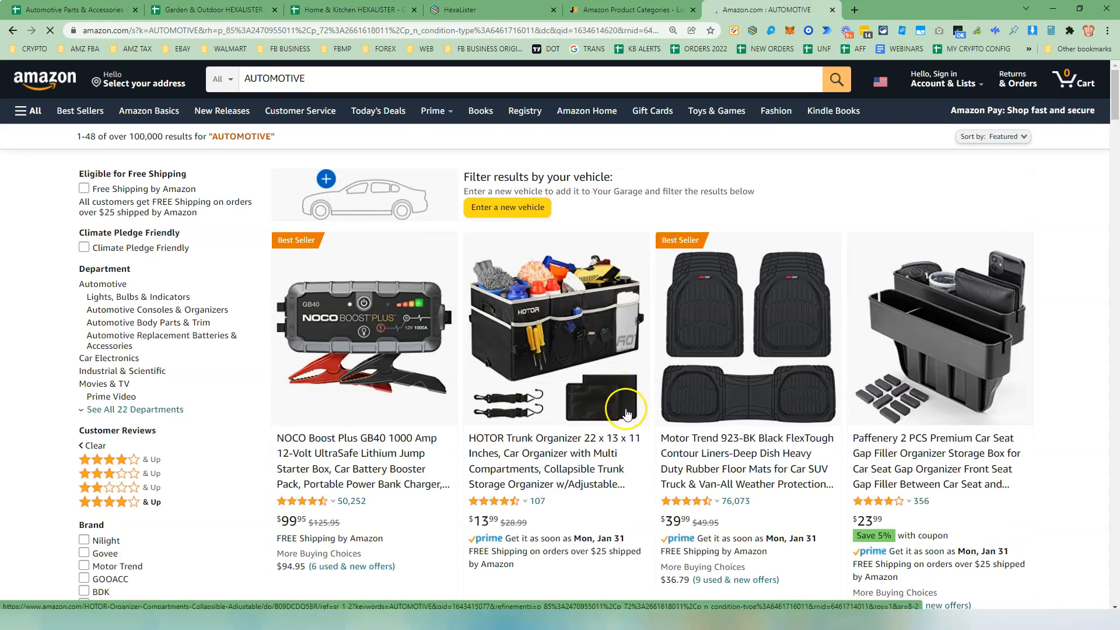
- Browse the filtered automotive results and open the HOTOR Trunk Organizer product page
scroll(648, 487, "down", 2)
scroll(648, 486, "down", 2)
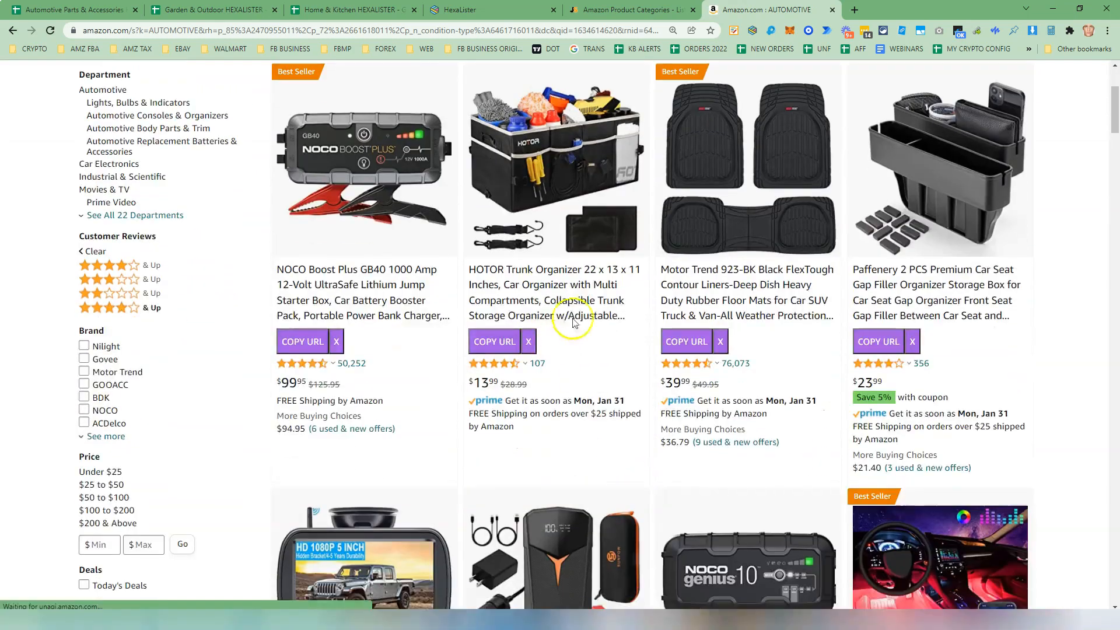
scroll(592, 394, "up", 2)
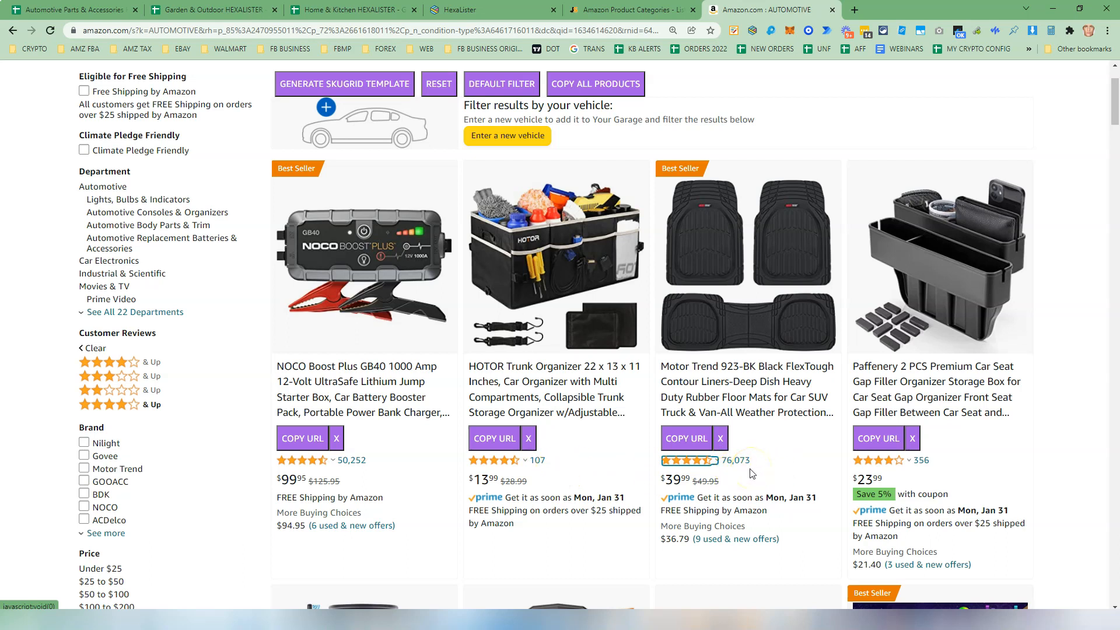
left_click(575, 396)
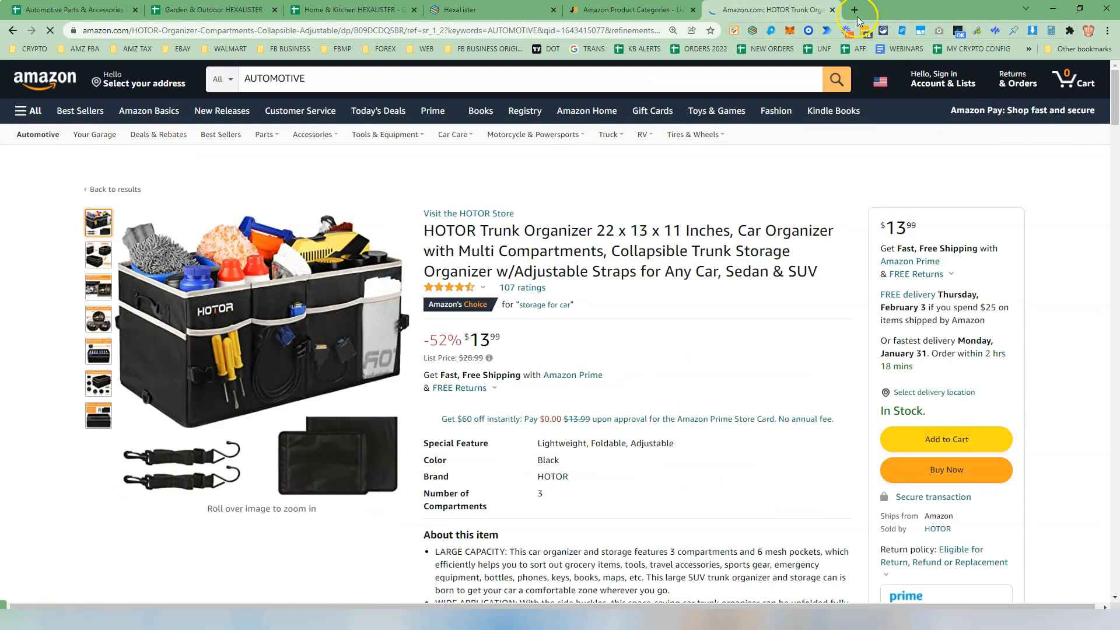
- Open the Hexalister default settings on the product page to check the selected Google Sheet and category template
left_click(754, 30)
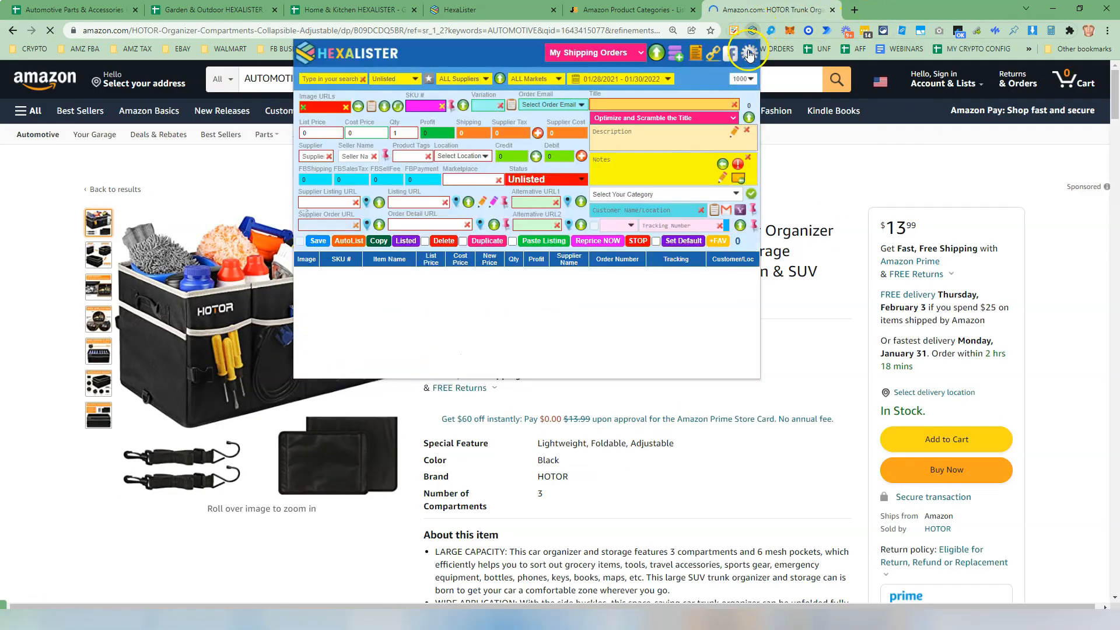
left_click(750, 55)
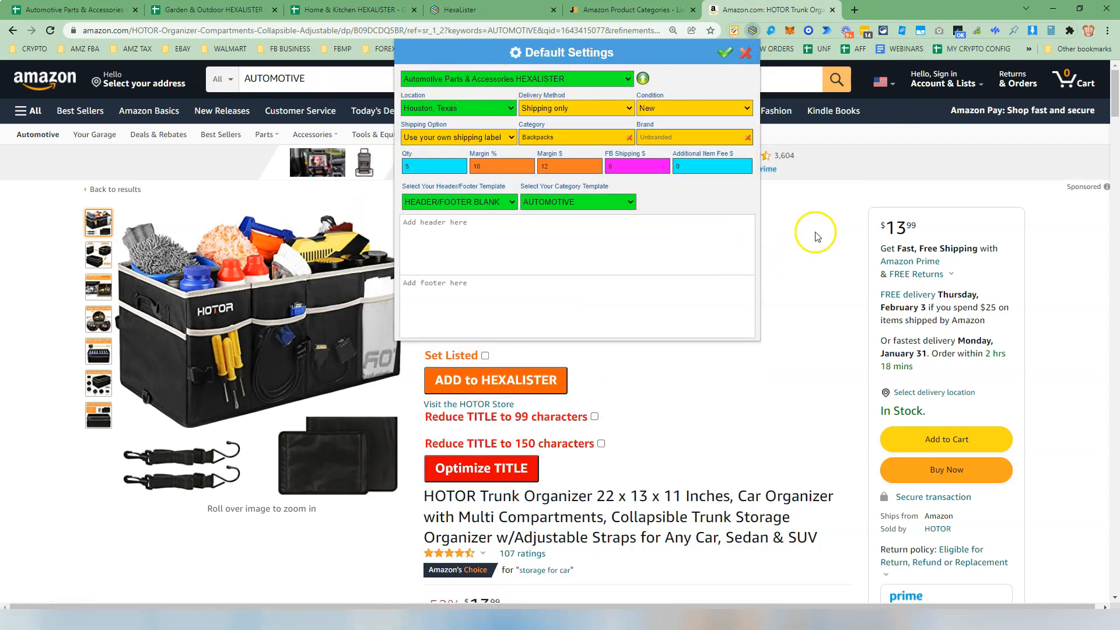
- Close the default settings and optimize the HOTOR trunk organizer's title several times
left_click(836, 294)
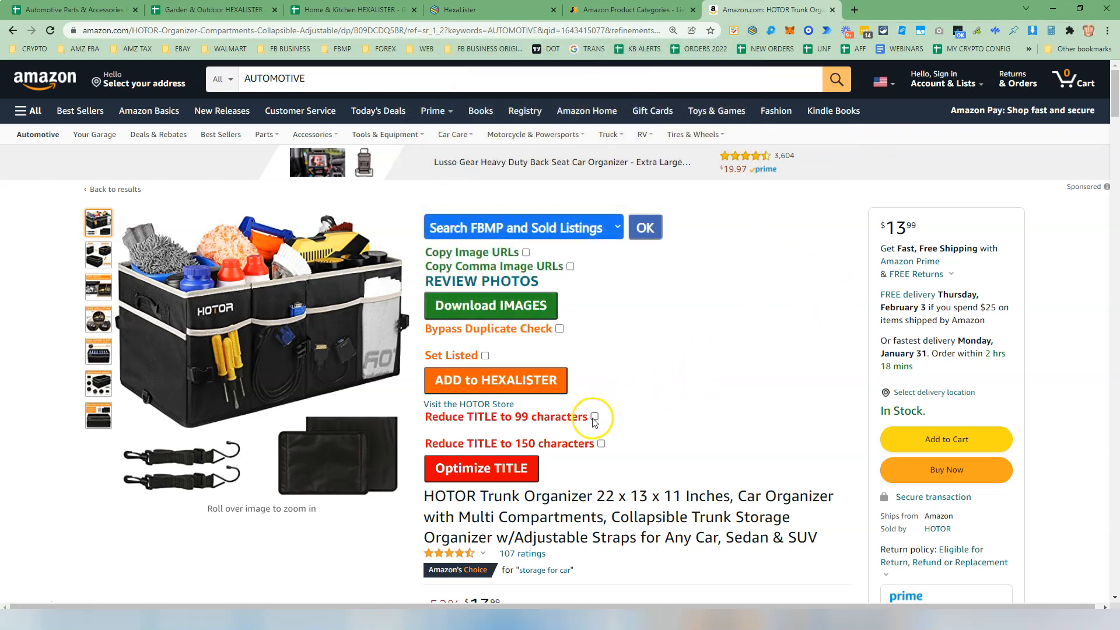
left_click(498, 470)
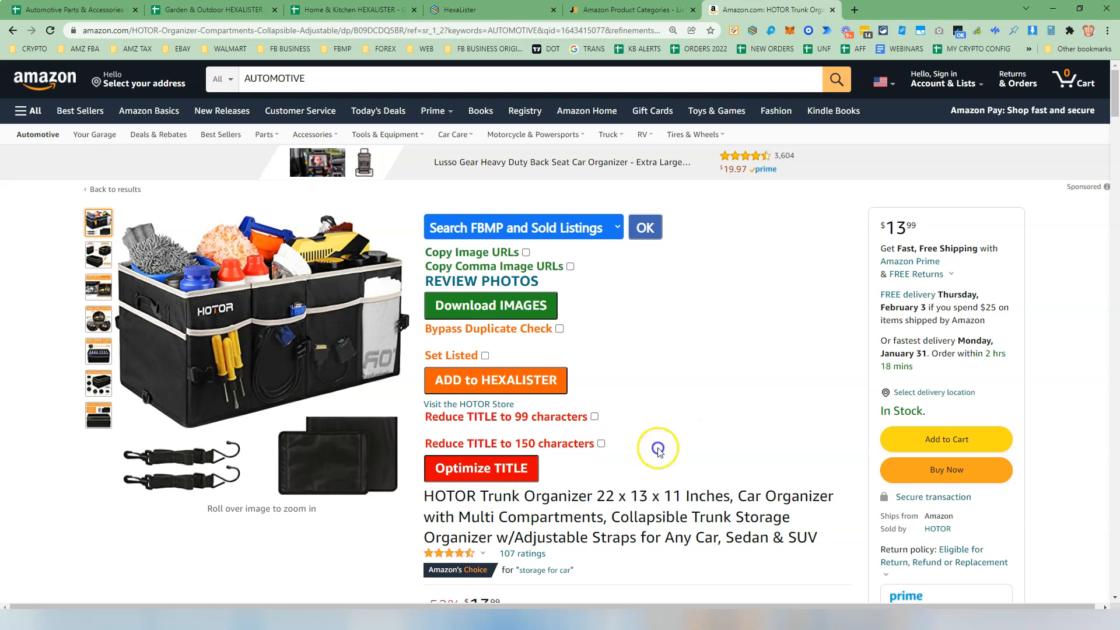
left_click(502, 470)
left_click(500, 470)
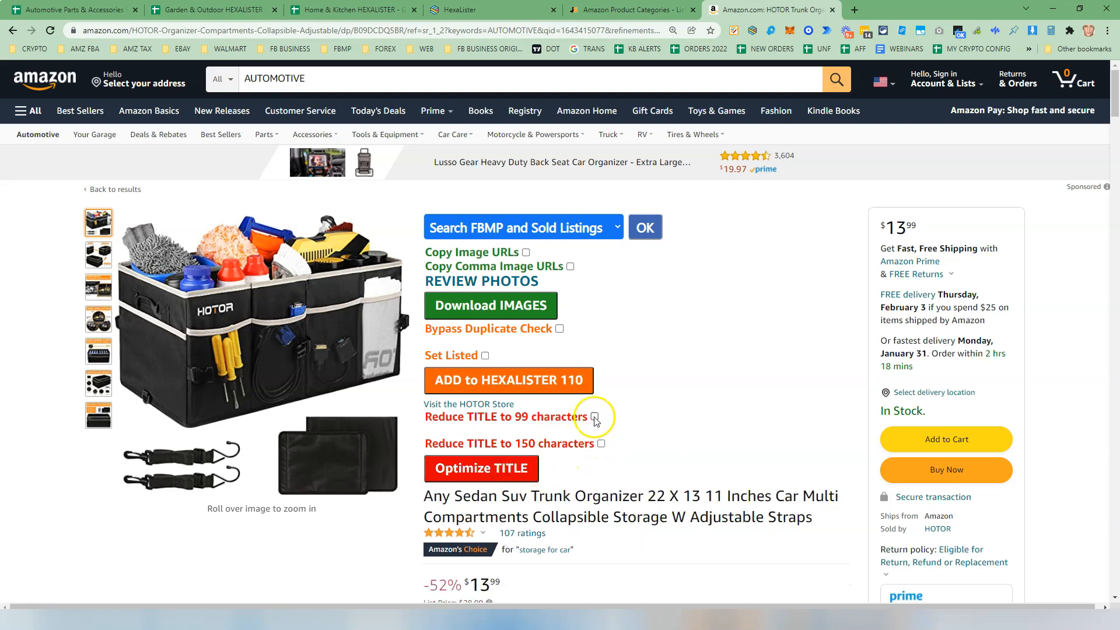
- Reduce the title to 99 characters, optimize it again, and correct its ending to "Inch Car Multi Compartments Collapsible"
scroll(656, 442, "down", 2)
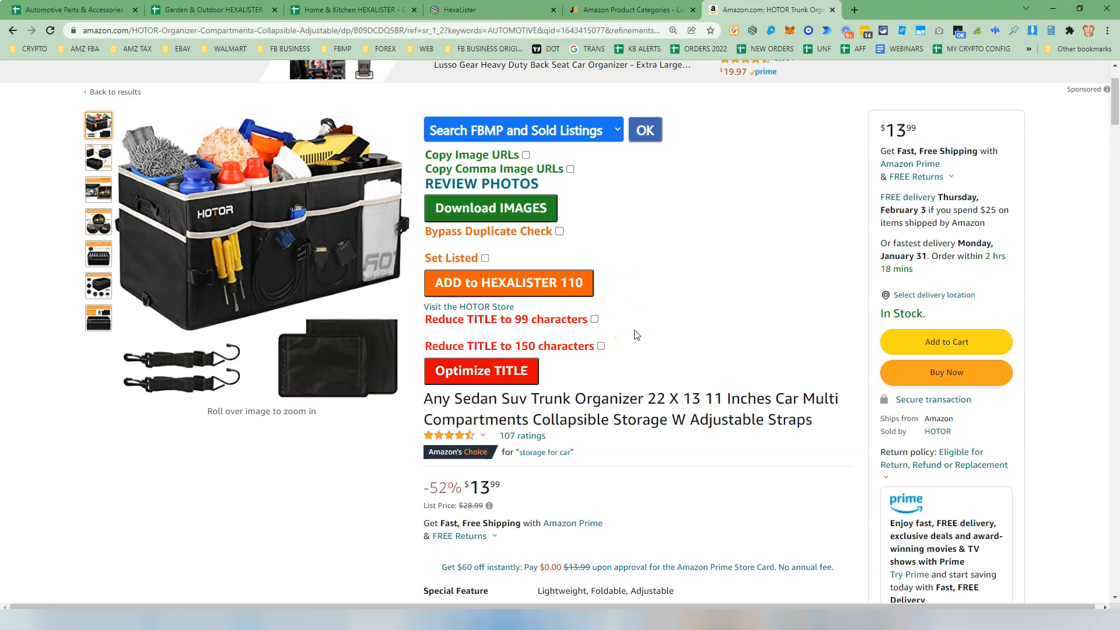
left_click(595, 320)
left_click(511, 376)
left_click(721, 421)
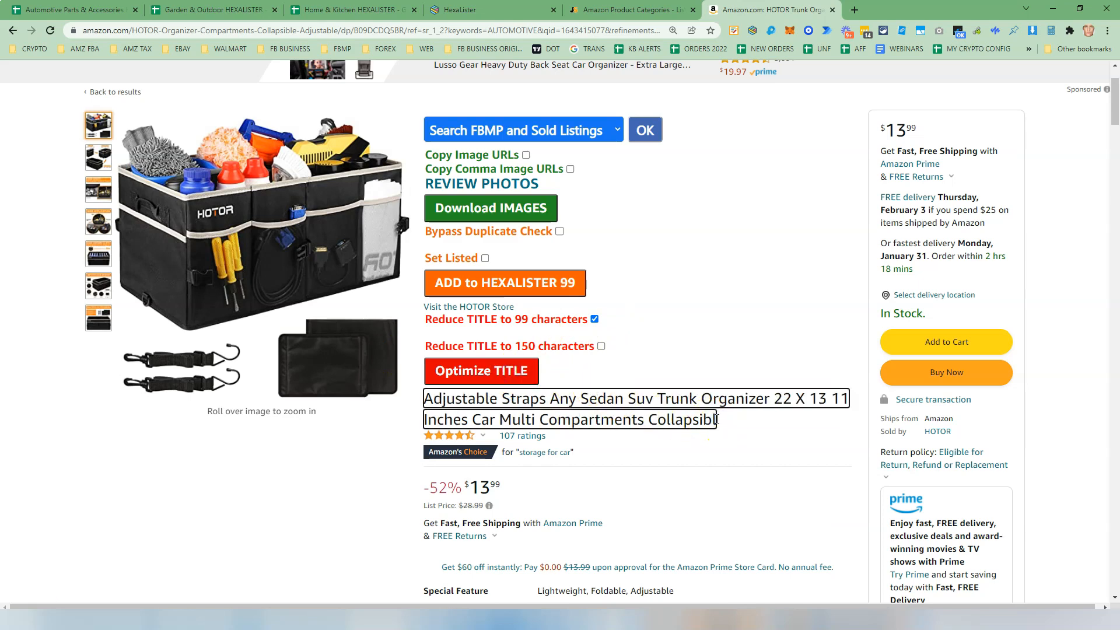
key("BackSpace")
key("BackSpace")
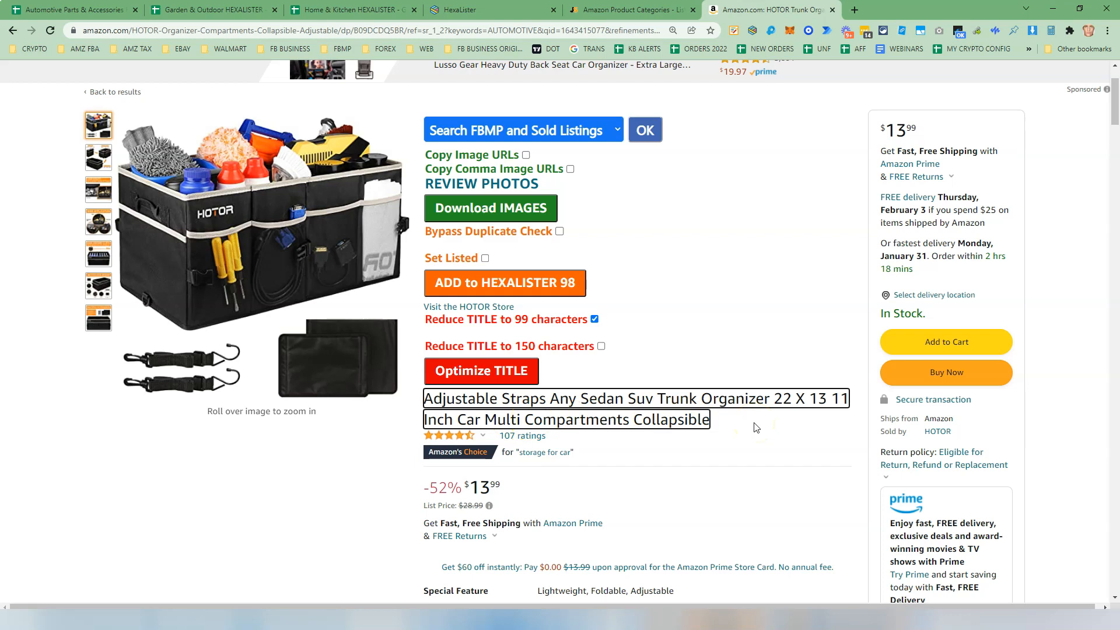
- Re-optimize the corrected title until it reads "11 Inch Car Multi Compartments Collapsible Adjustable Straps Any Sedan Suv Trunk Organizer 22 X 13"
left_click(500, 373)
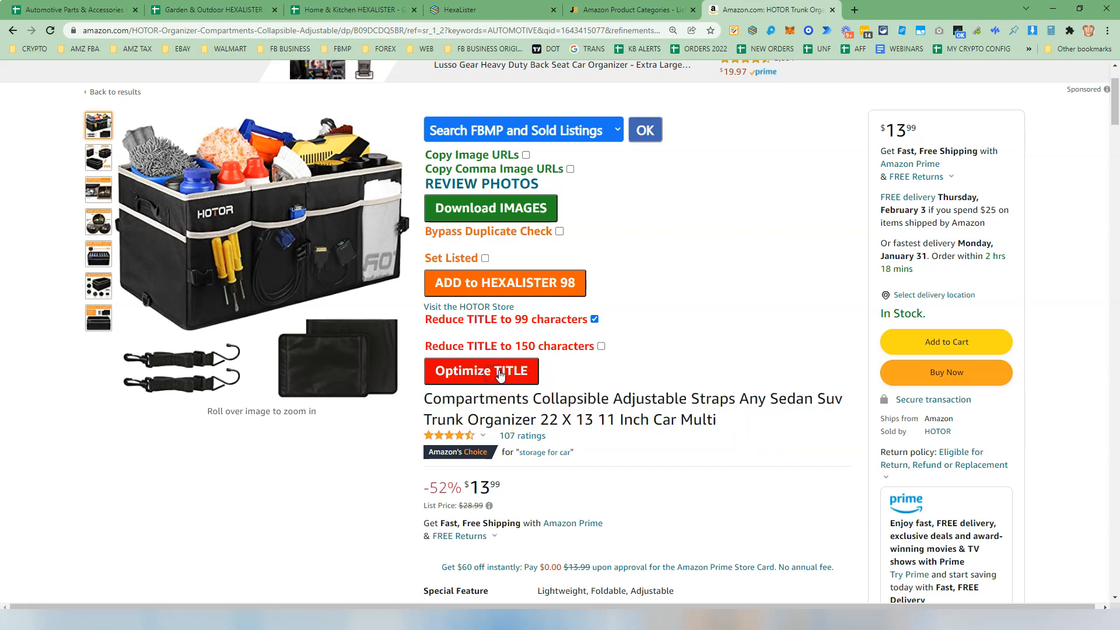
left_click(500, 374)
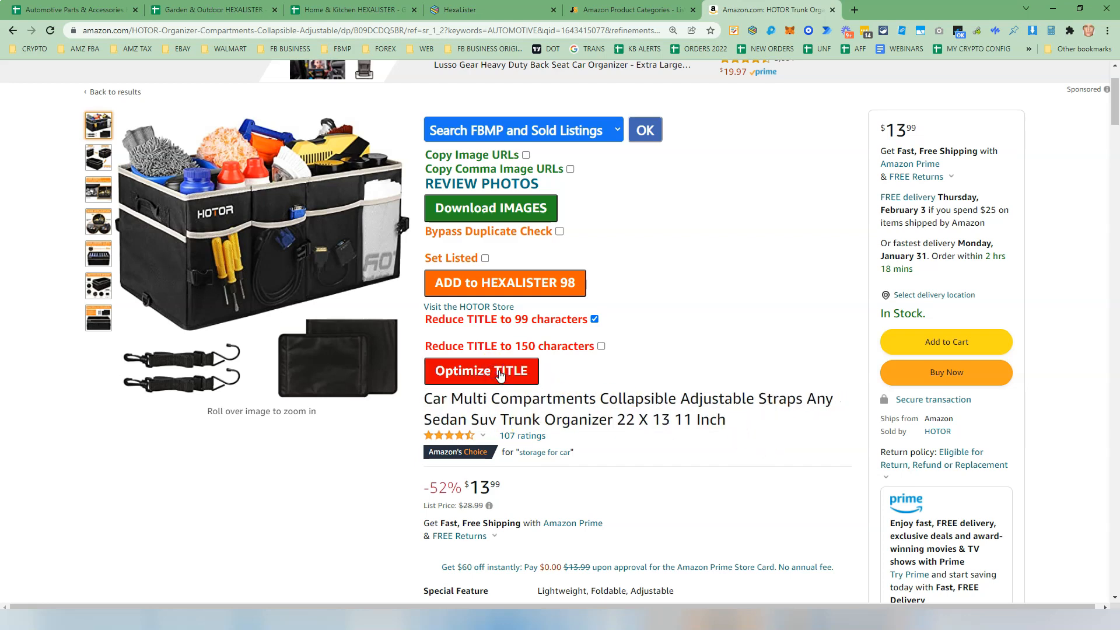
left_click(500, 374)
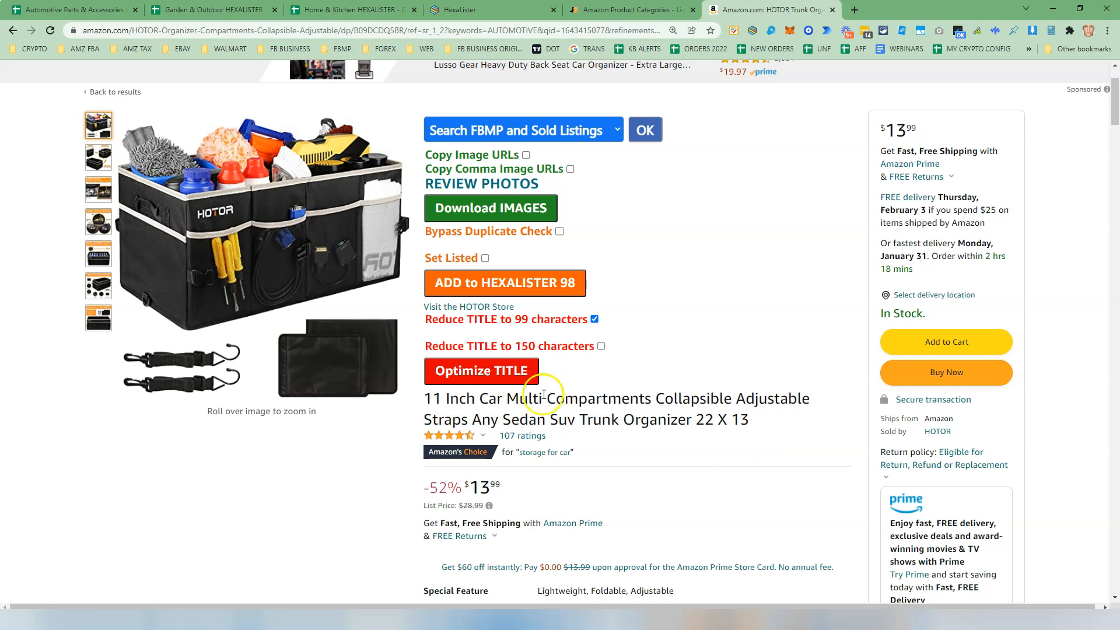
- Delete the "See more product details" link and the "About this item" heading from the product description
scroll(622, 401, "down", 5)
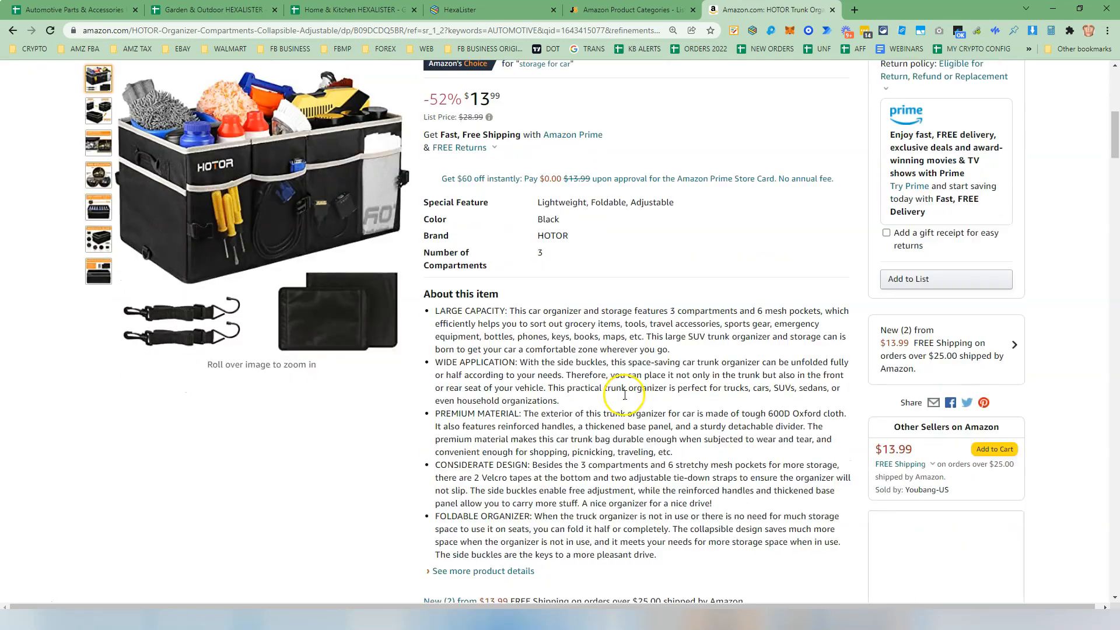
left_click(541, 537)
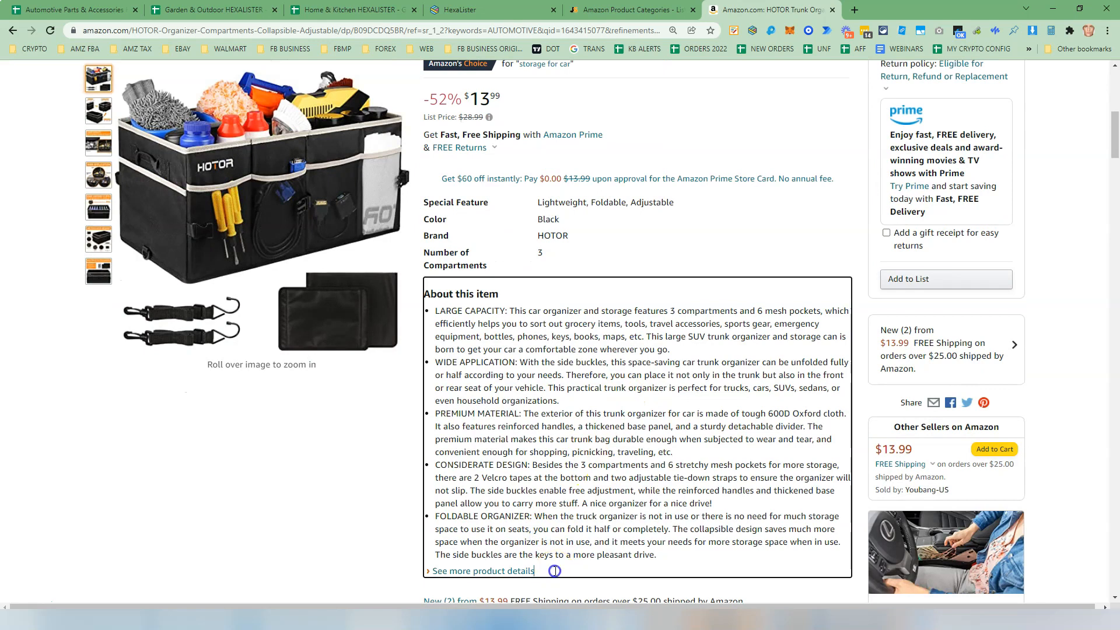
triple_click(554, 570)
key("BackSpace")
key("BackSpace")
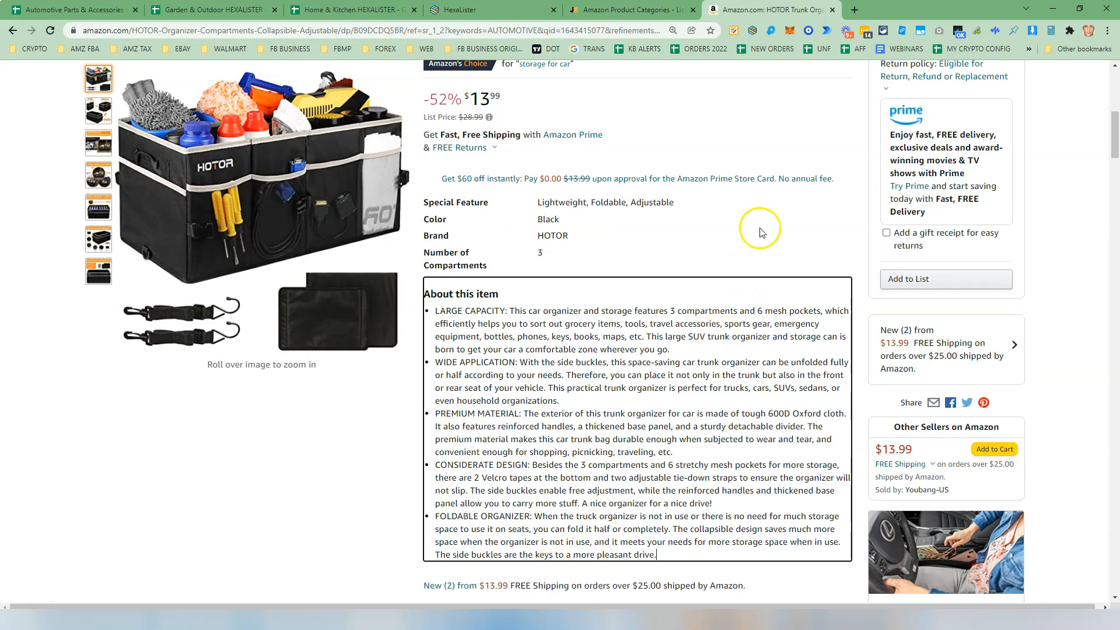
triple_click(489, 300)
key("BackSpace")
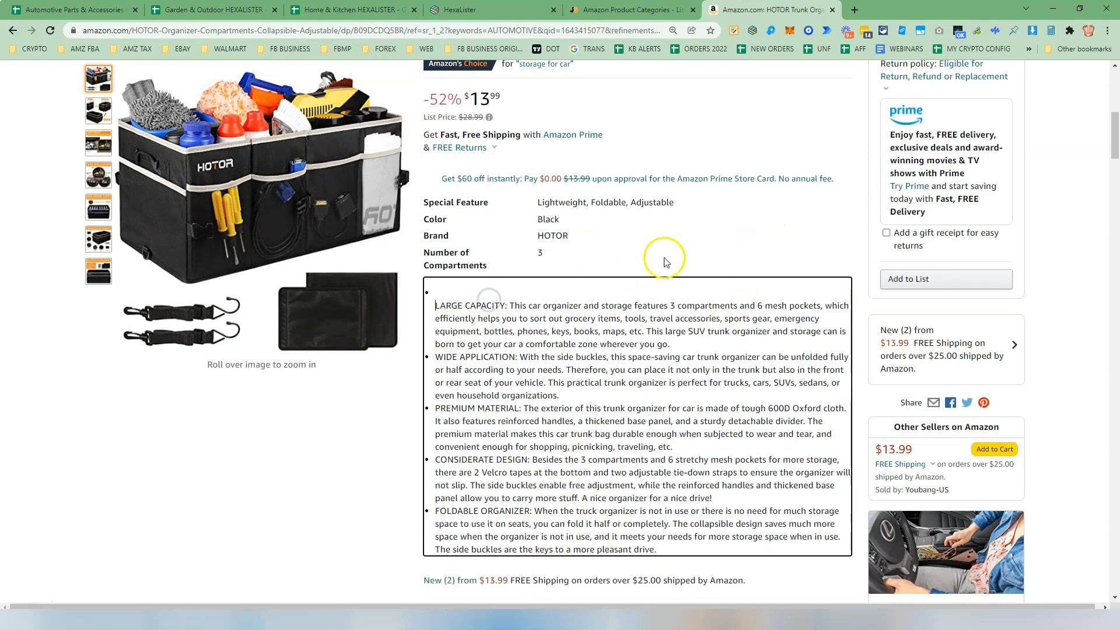
key("BackSpace")
left_click(746, 237)
scroll(747, 254, "up", 8)
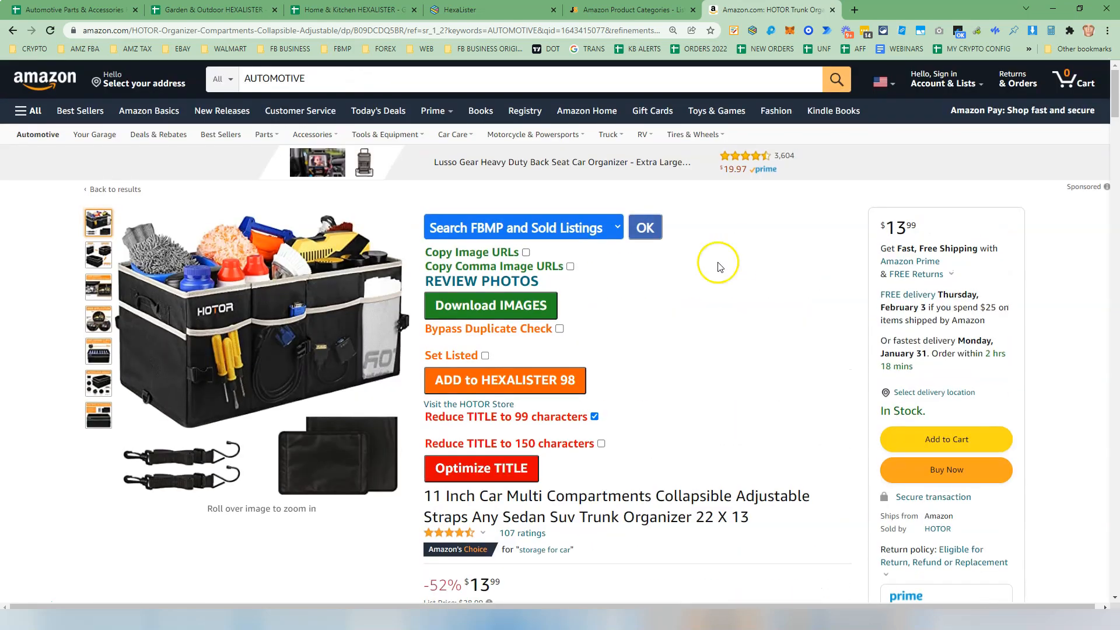
- Add the trunk organizer to Hexalister, set its list price to 29, and save the record
left_click(495, 384)
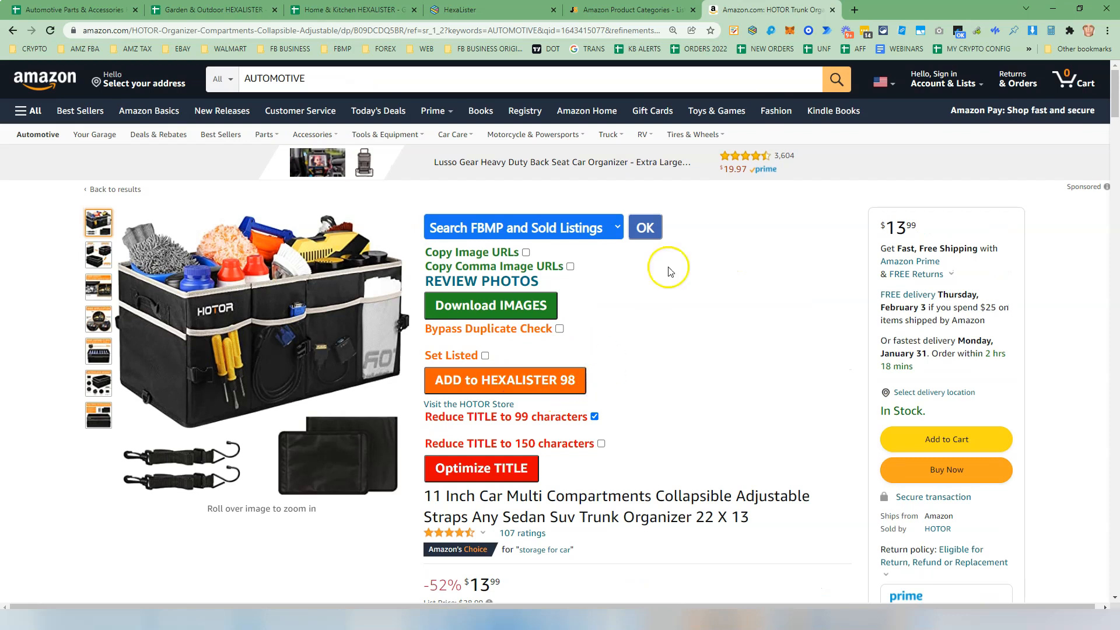
left_click(750, 29)
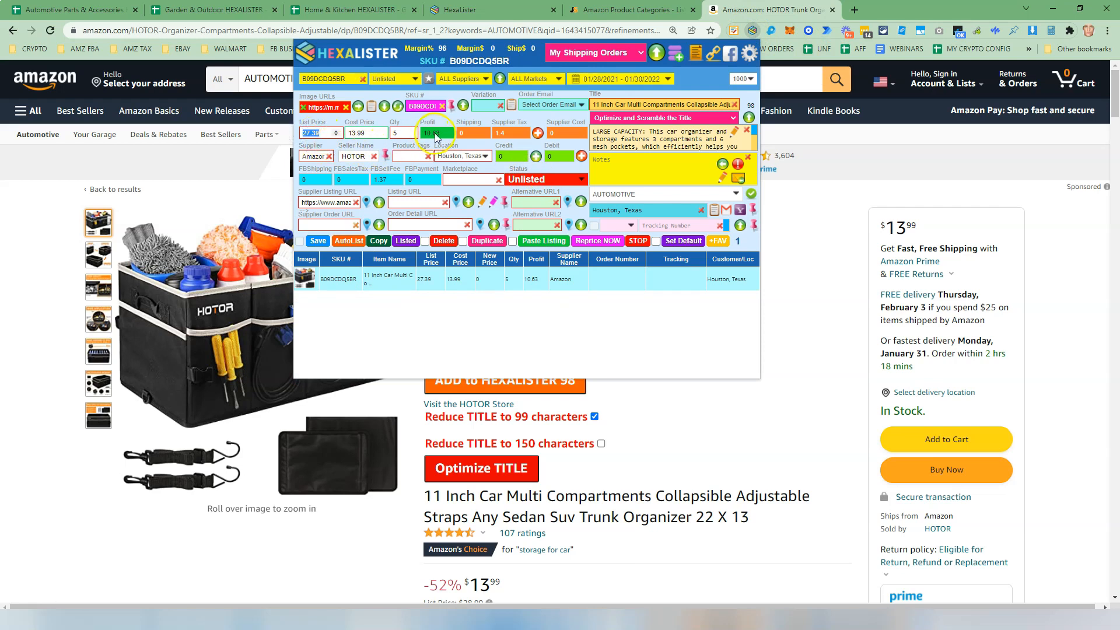
type("29")
left_click(321, 241)
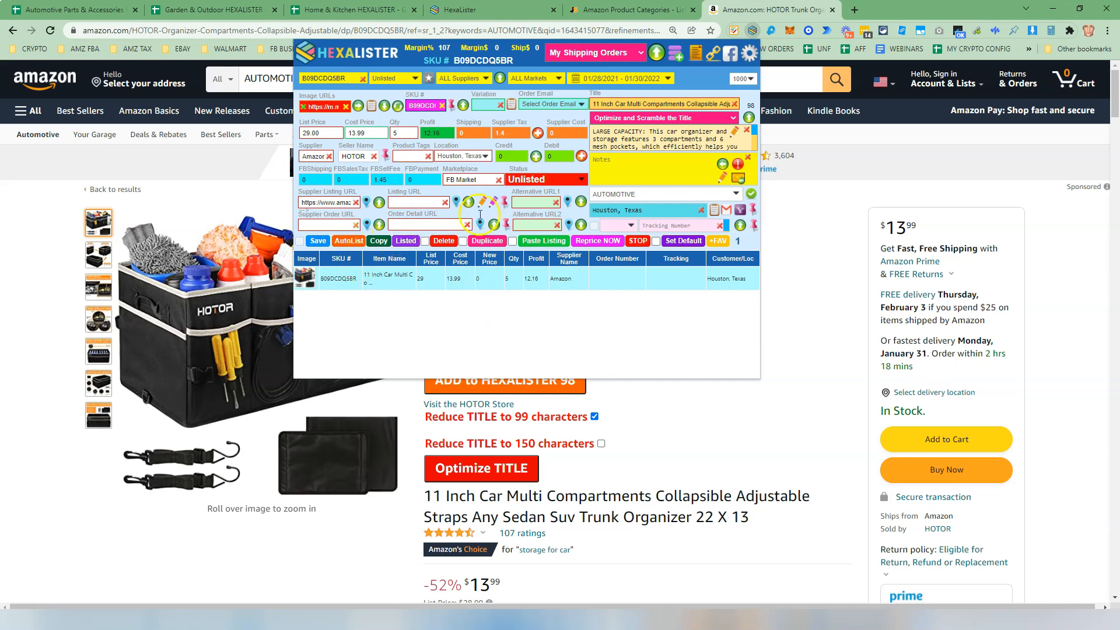
- Mark the trunk organizer as Listed and open its record among the Listed items with the SKU search cleared
left_click(540, 180)
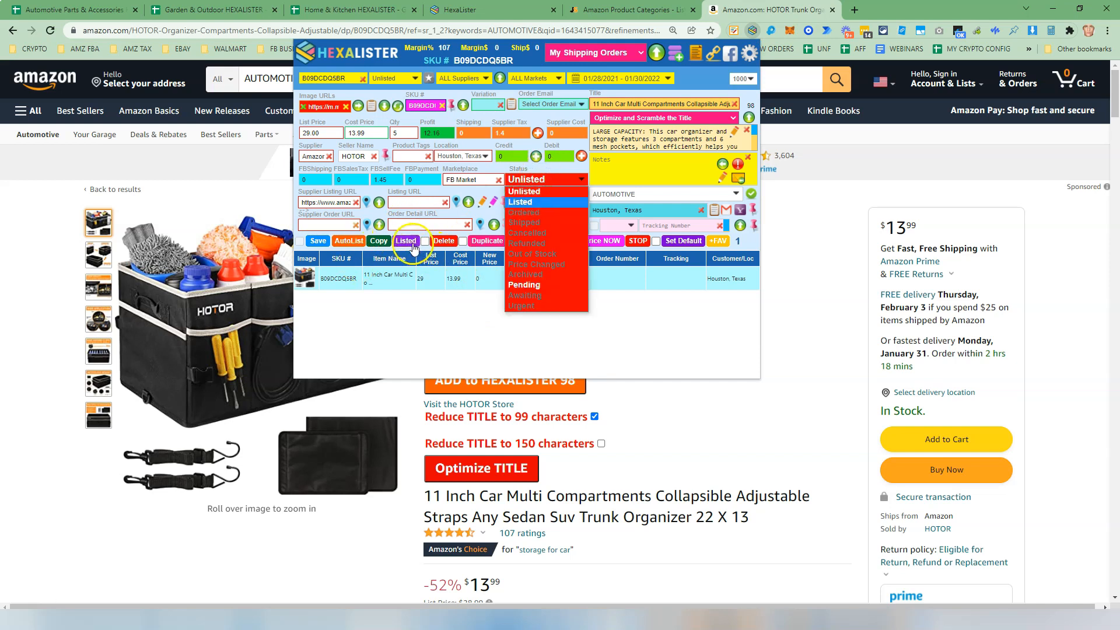
left_click(390, 315)
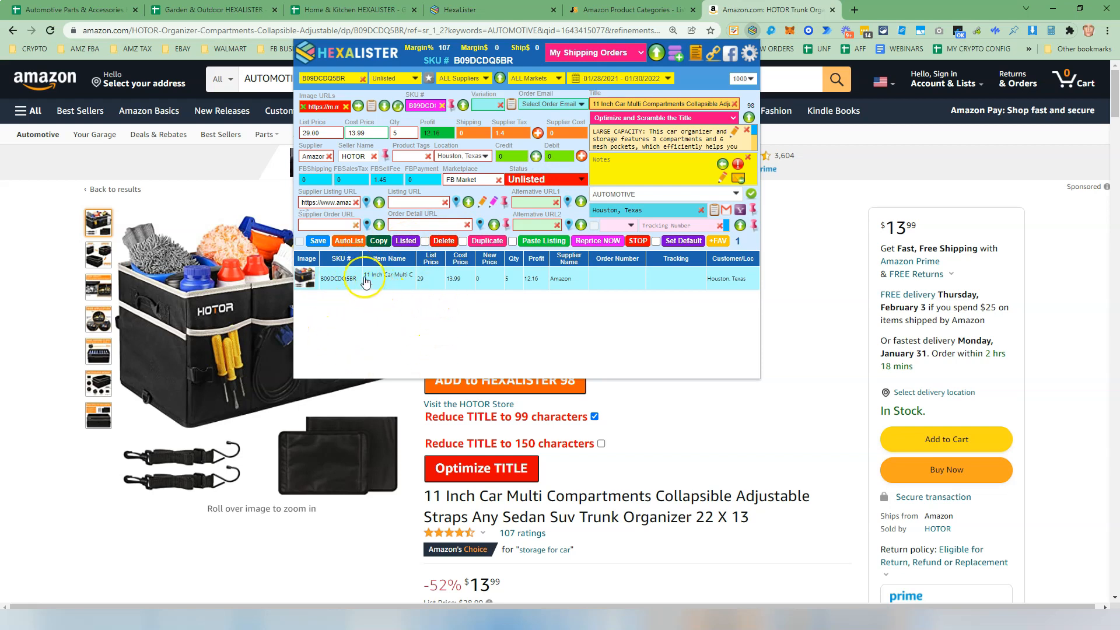
left_click(406, 241)
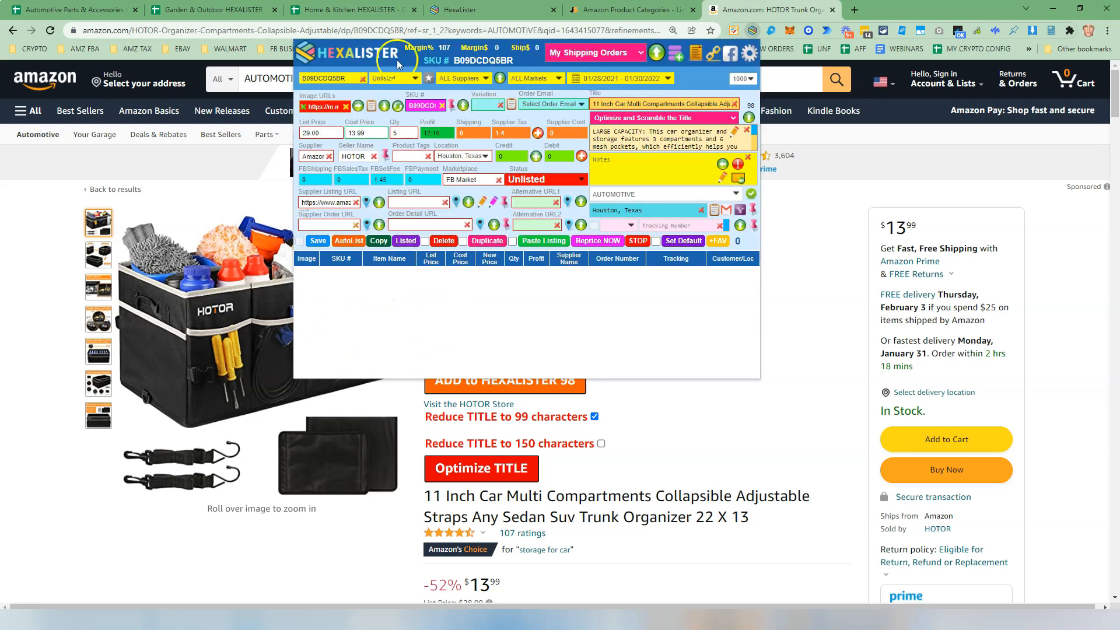
left_click(391, 85)
left_click(388, 98)
left_click(362, 78)
left_click(388, 278)
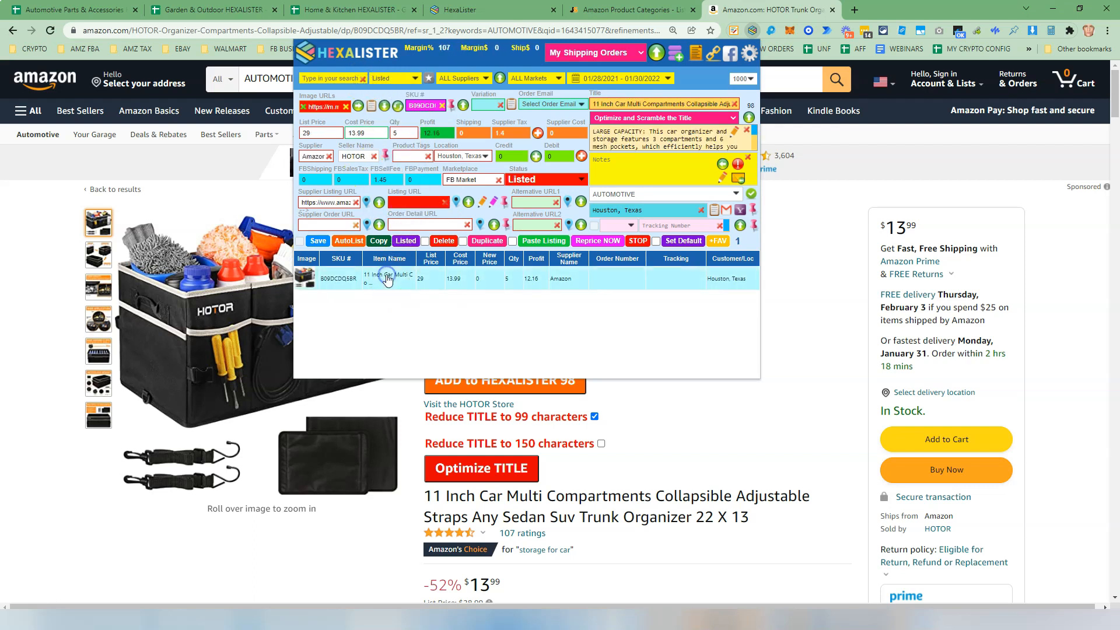
- Check the Automotive, Garden & Outdoor, and Home & Kitchen sheets for the trunk organizer's row
left_click(76, 10)
left_click(7, 171)
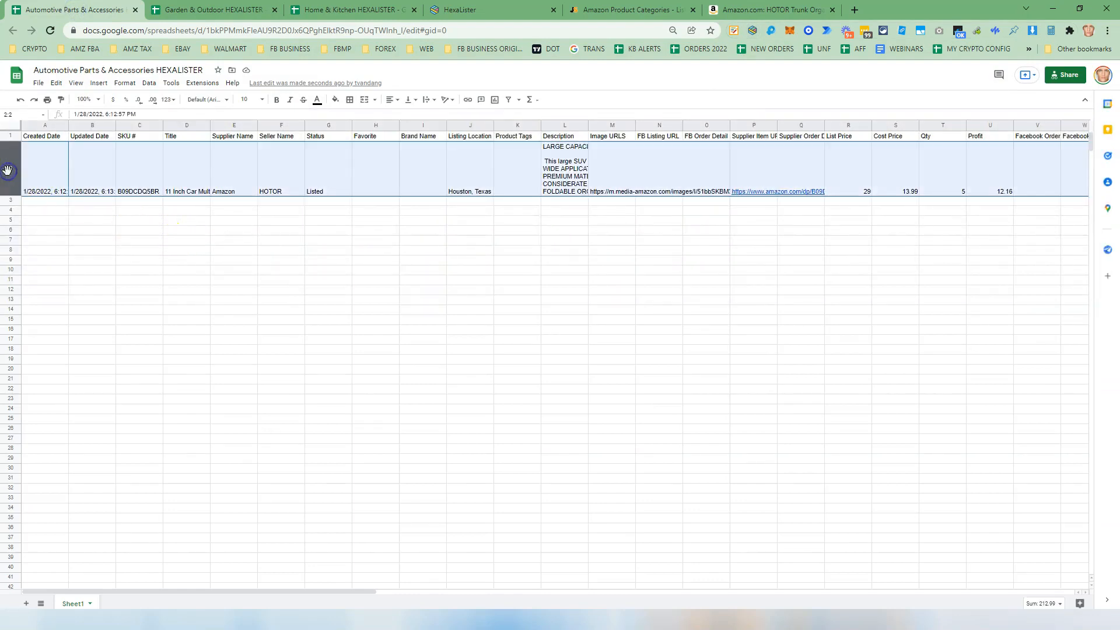
left_click(213, 10)
left_click(58, 150)
left_click(77, 214)
left_click(356, 10)
left_click(89, 11)
- Open the Govee interior car lights from the automotive results and add them to Hexalister with an optimized 99-character title
left_click(780, 10)
left_click(11, 31)
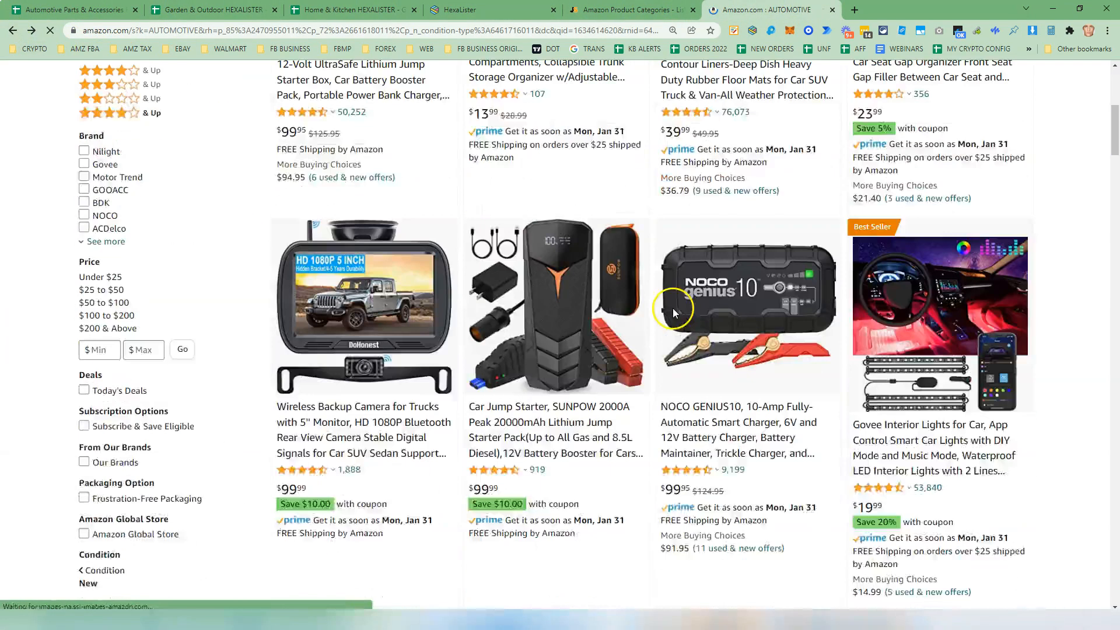
left_click(673, 308)
left_click(485, 356)
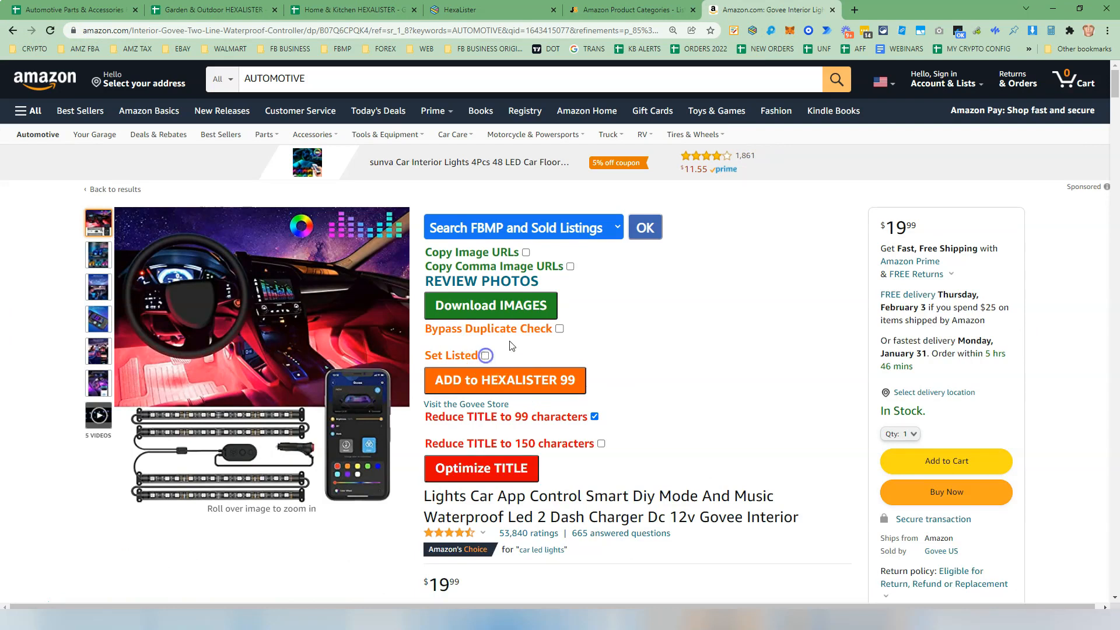
- Filter Hexalister to Unlisted items, set the Govee lights' list price to 39, and save the record
left_click(752, 30)
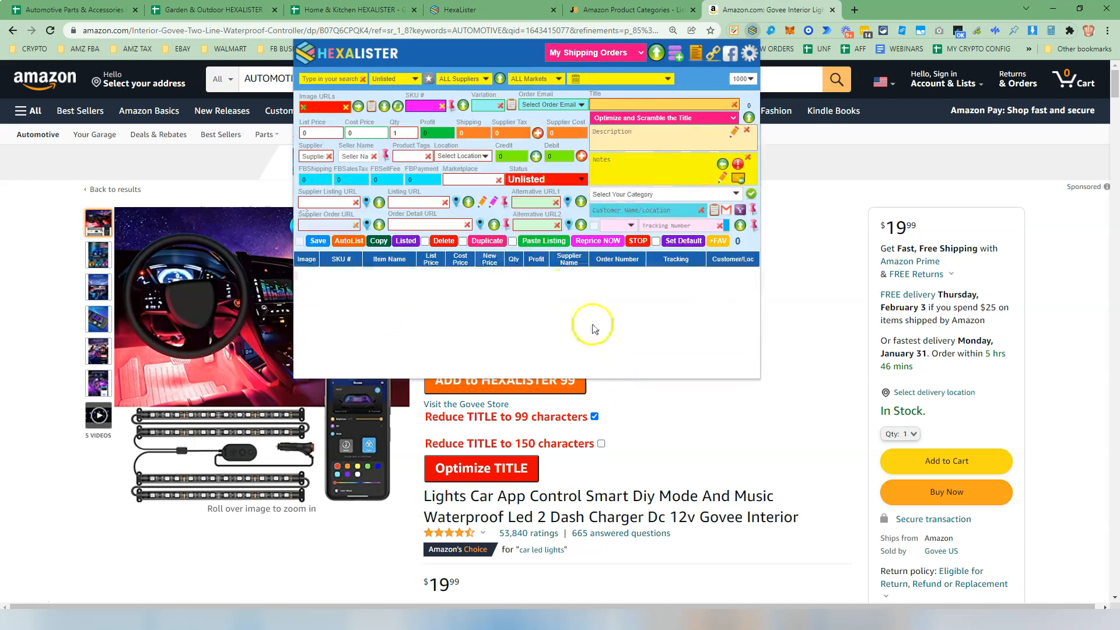
left_click(390, 83)
left_click(379, 92)
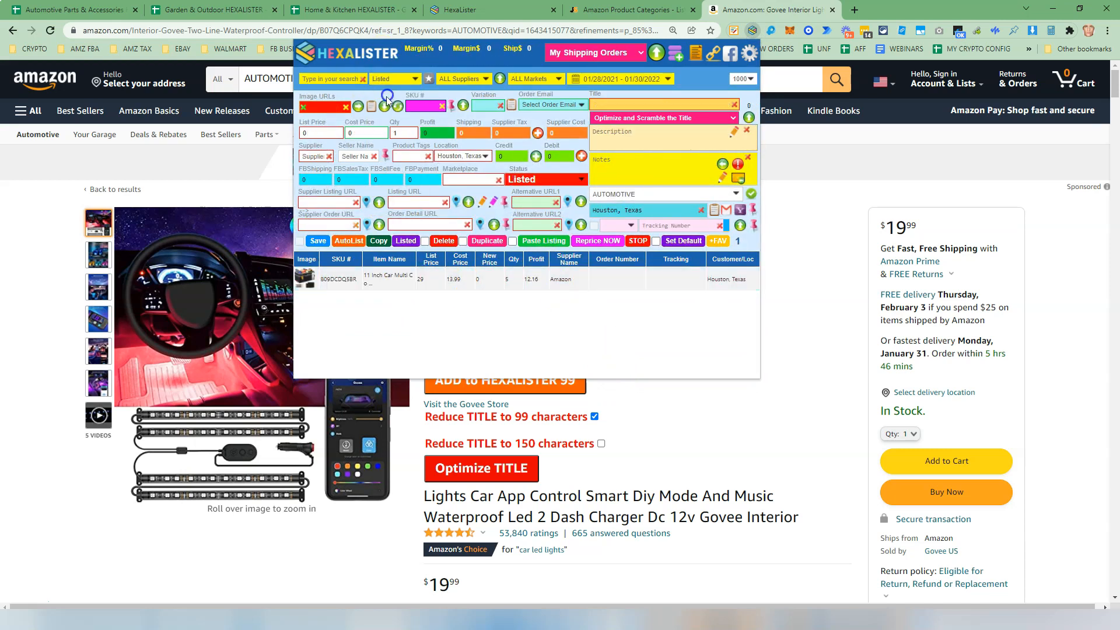
left_click(397, 80)
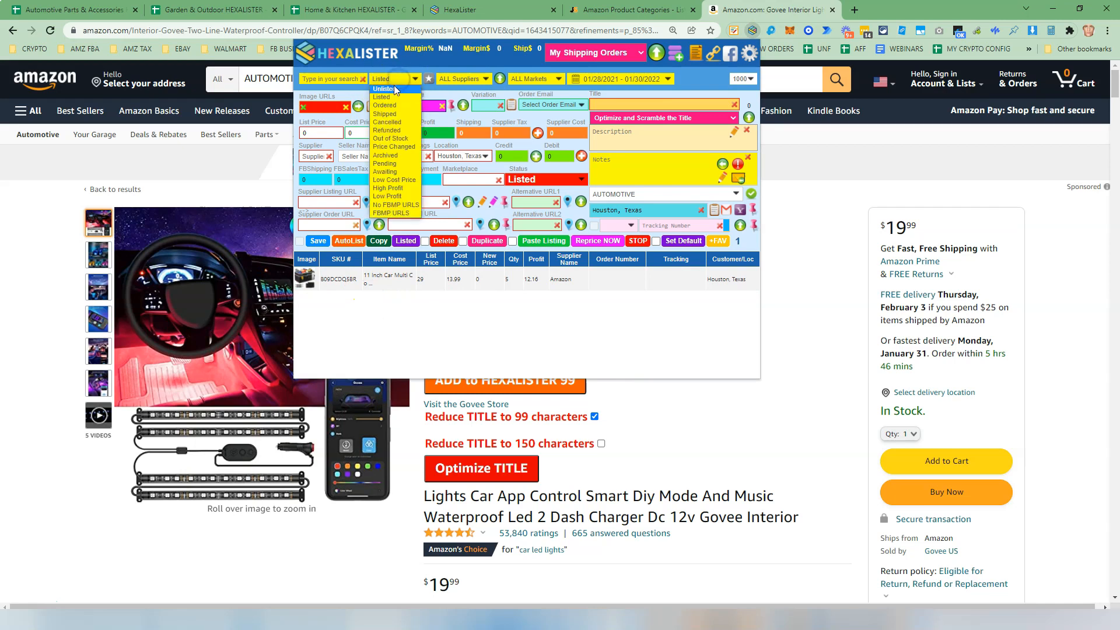
left_click(394, 88)
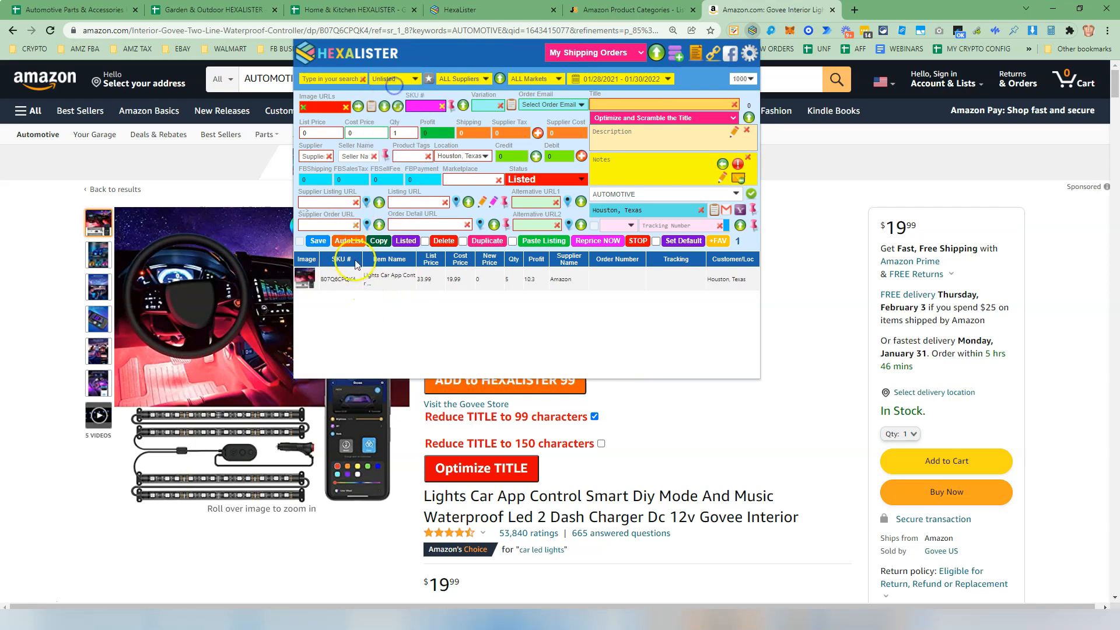
left_click(285, 130)
type("39")
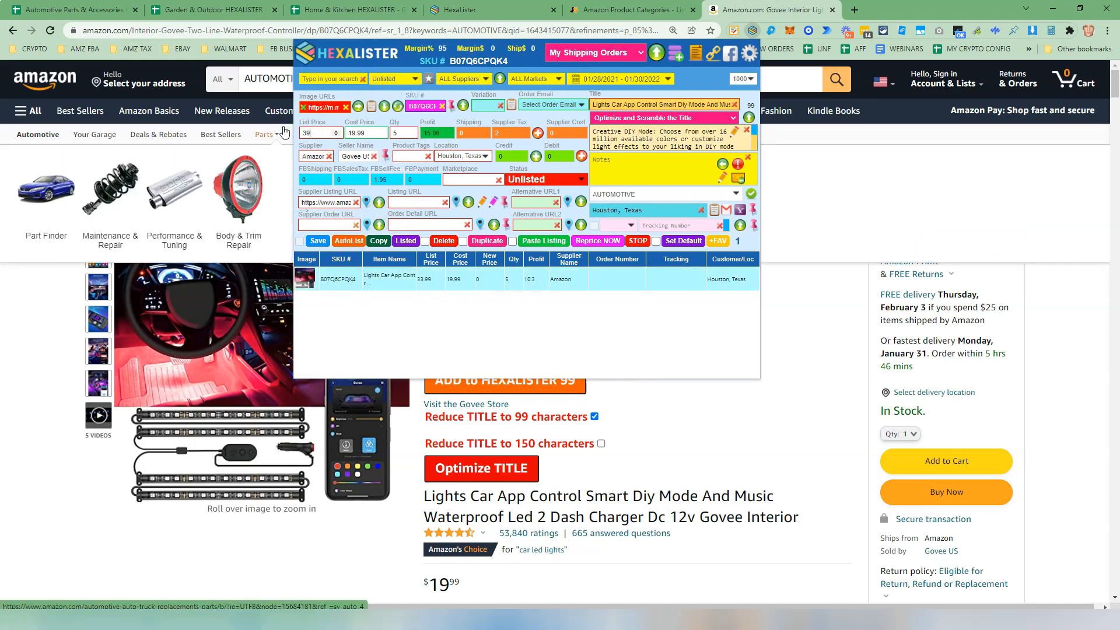
left_click(319, 240)
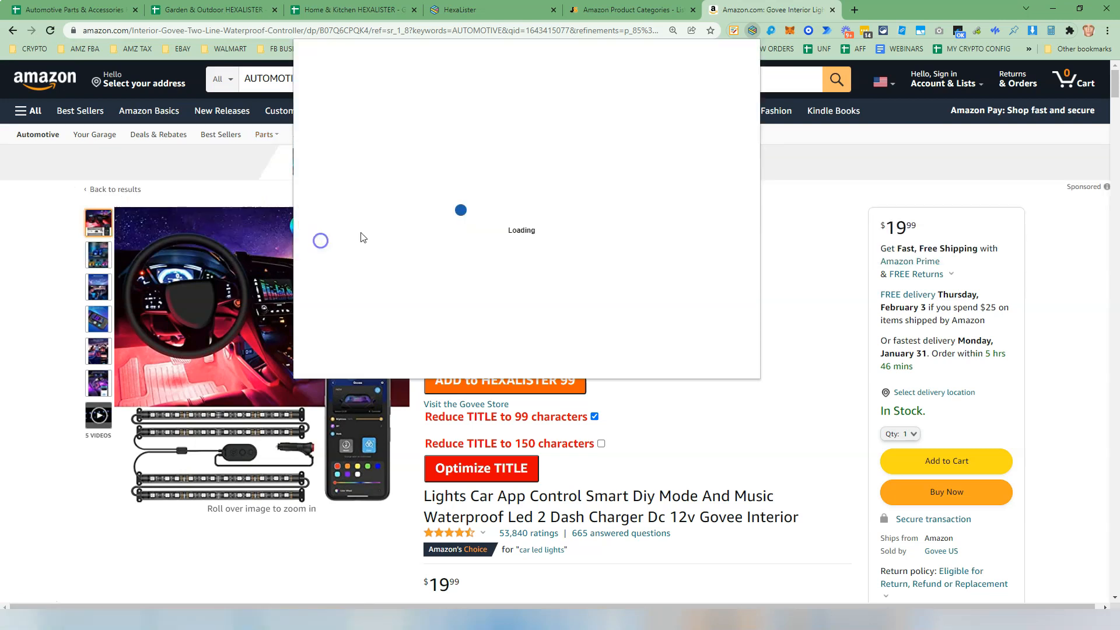
- Set the Govee lights' status to Listed, save, and check the Listed items and the automotive sheet
left_click(531, 181)
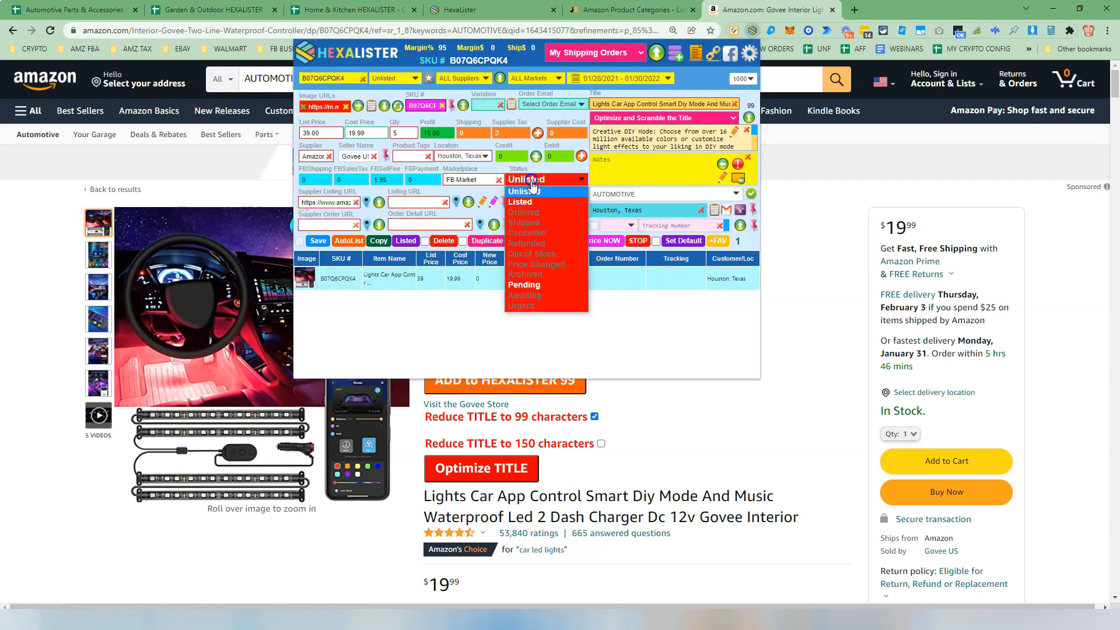
left_click(527, 203)
left_click(311, 240)
left_click(402, 82)
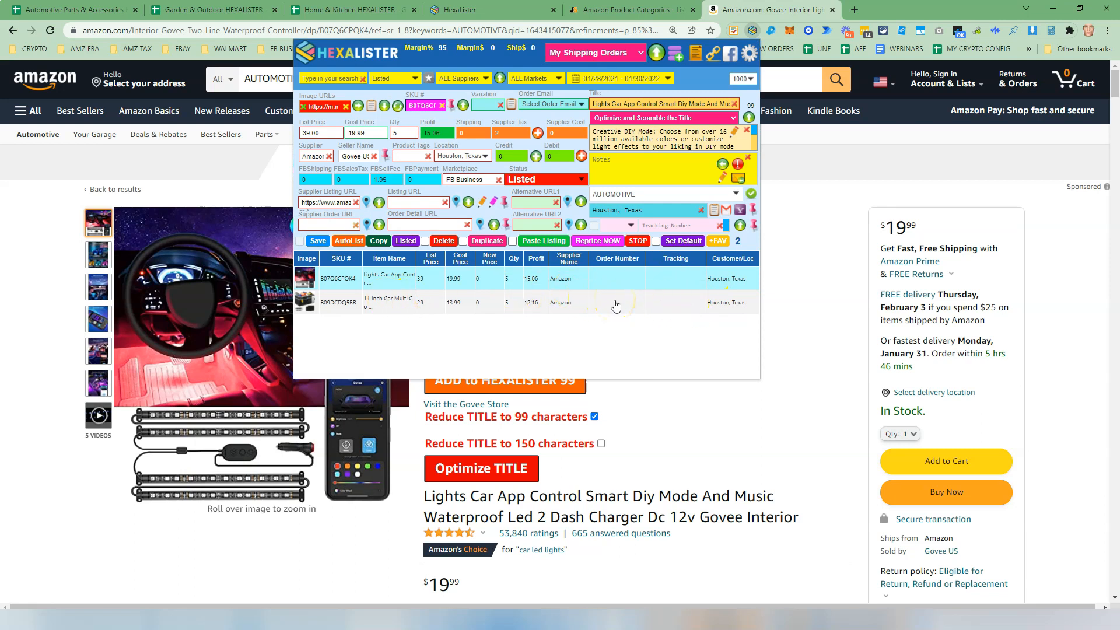
left_click(41, 10)
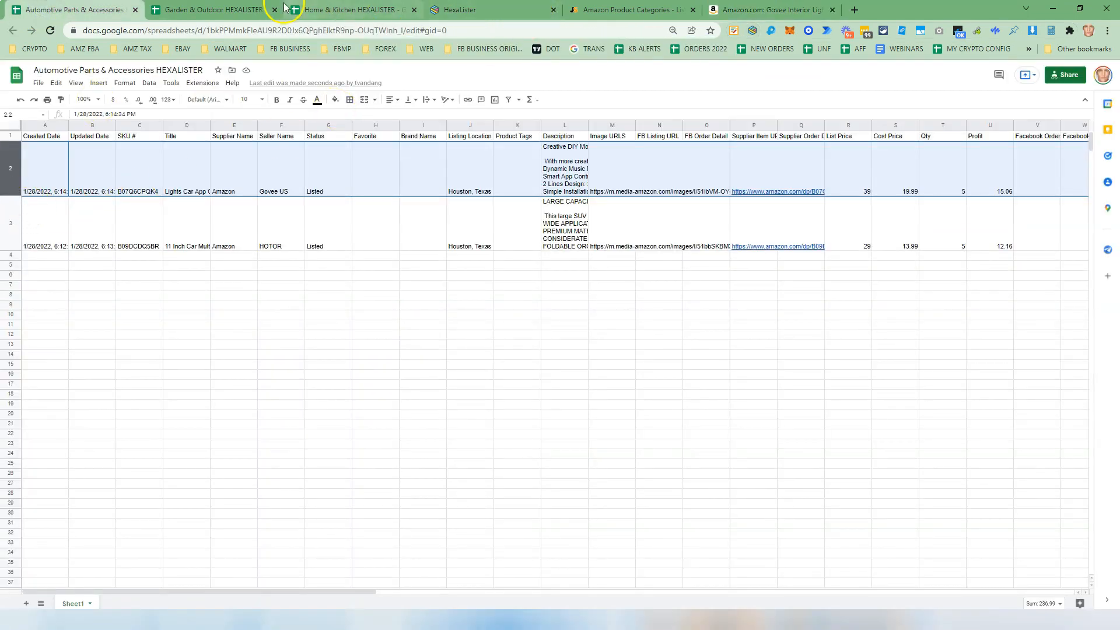
- Check the Garden & Outdoor sheet, then search Amazon for "garden outdoor"
left_click(233, 13)
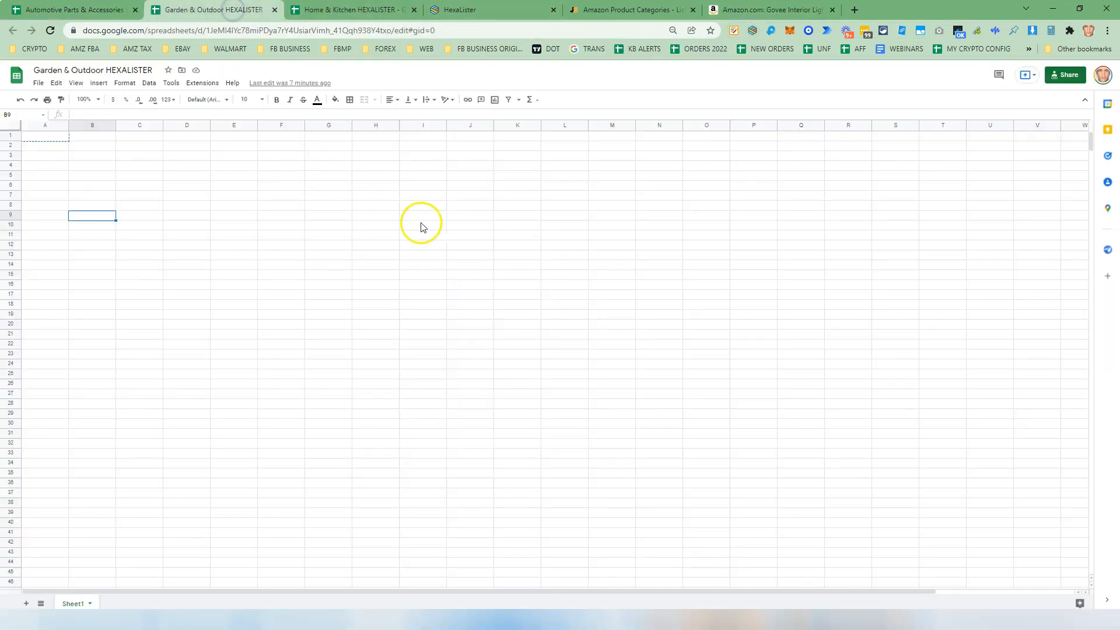
type("garden outdoor")
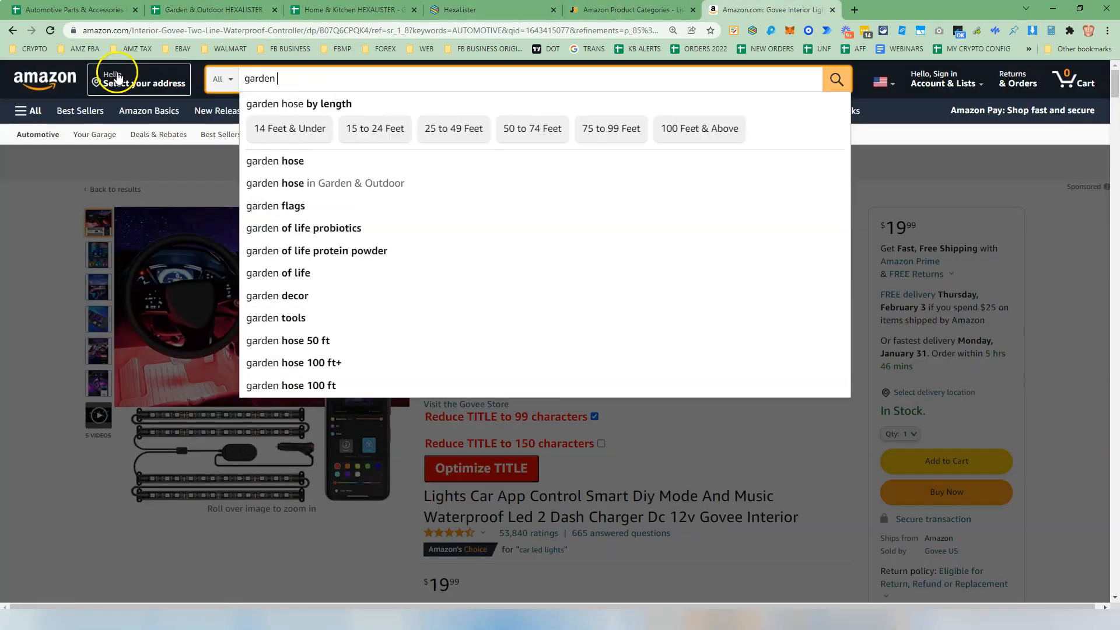
key("Return")
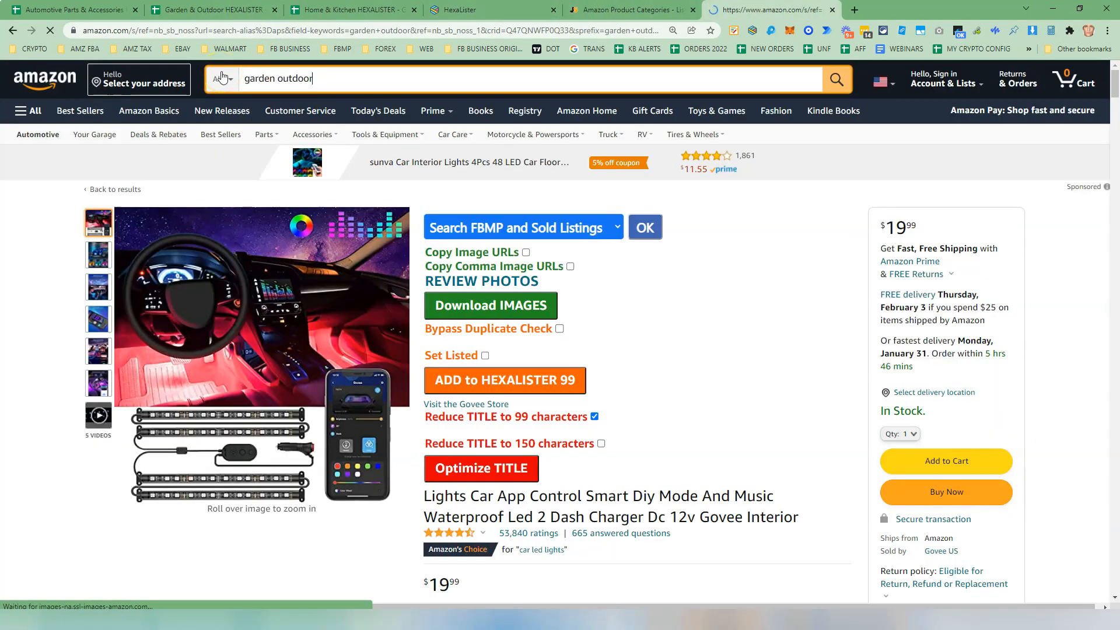
scroll(630, 380, "down", 2)
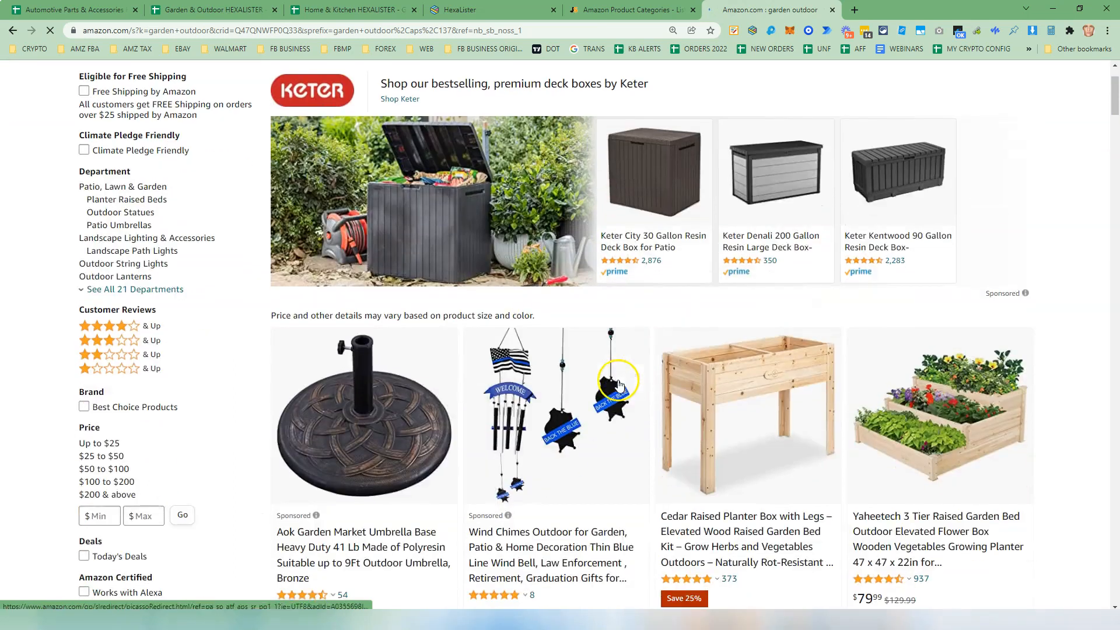
- Switch Hexalister's default Google Sheet to Garden & Outdoor HEXALISTER and confirm the new connection
left_click(751, 32)
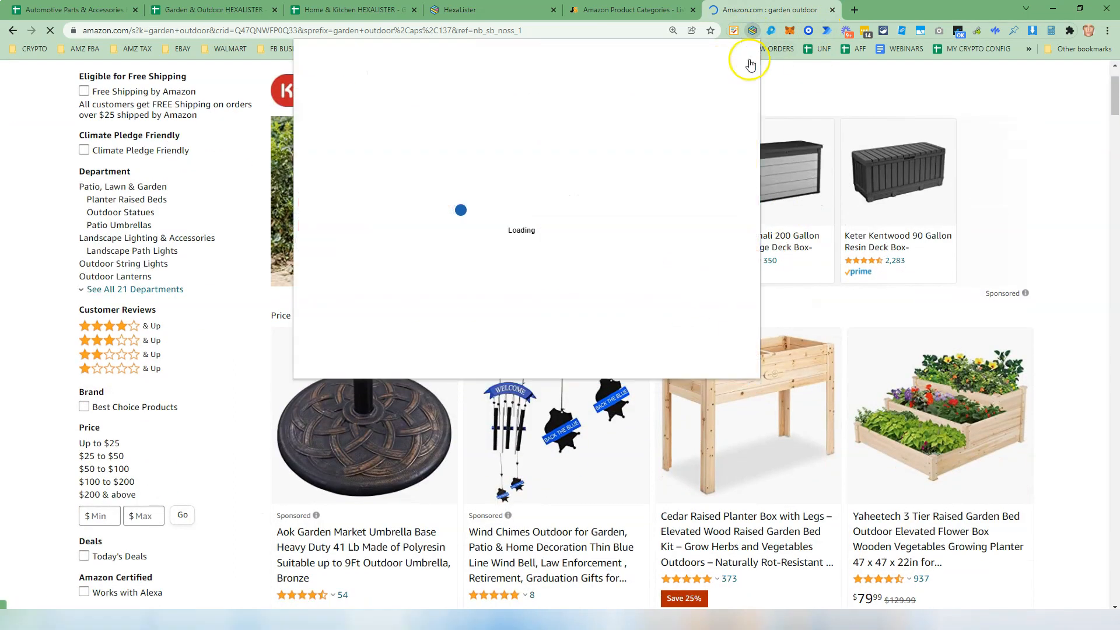
left_click(752, 55)
left_click(519, 79)
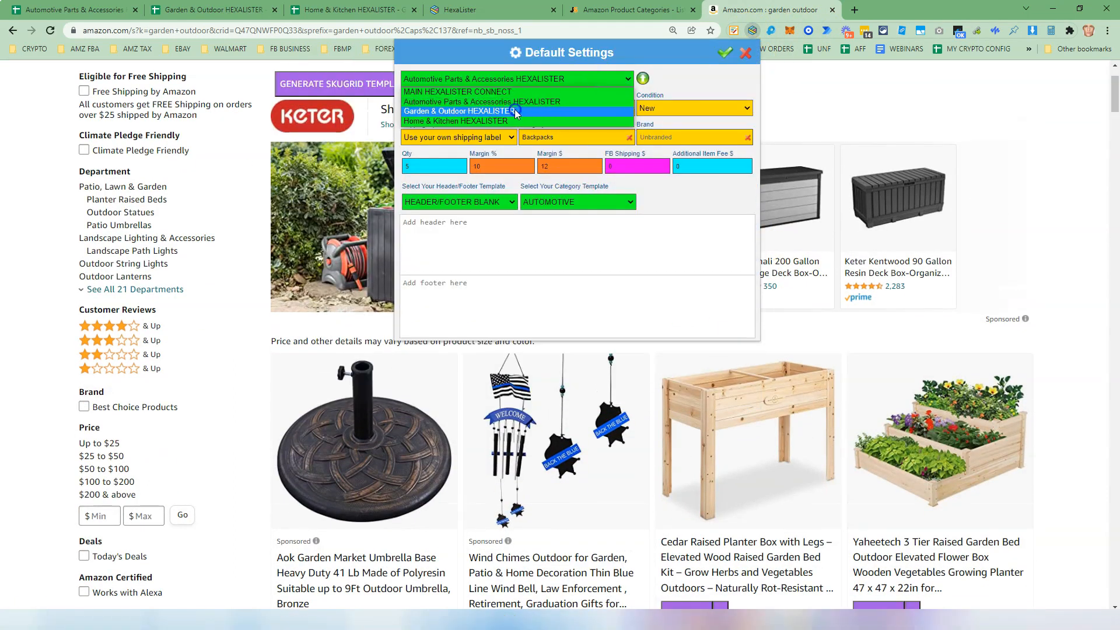
left_click(515, 112)
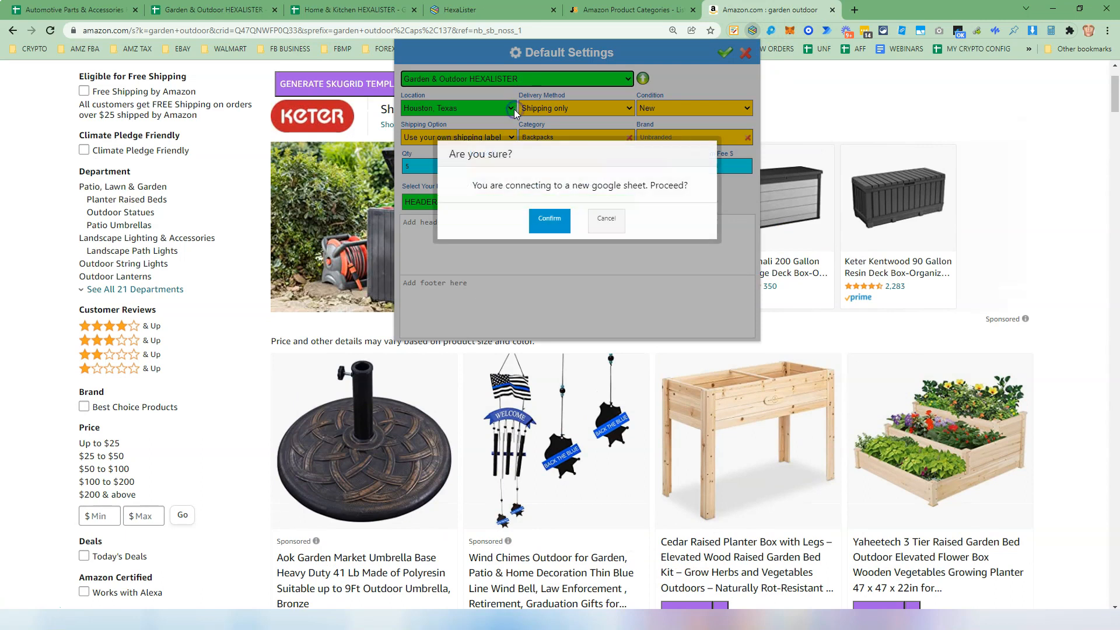
left_click(557, 225)
- Check the available category templates and open the Google/Facebook Category reference spreadsheet from Hexalister's extras
left_click(603, 202)
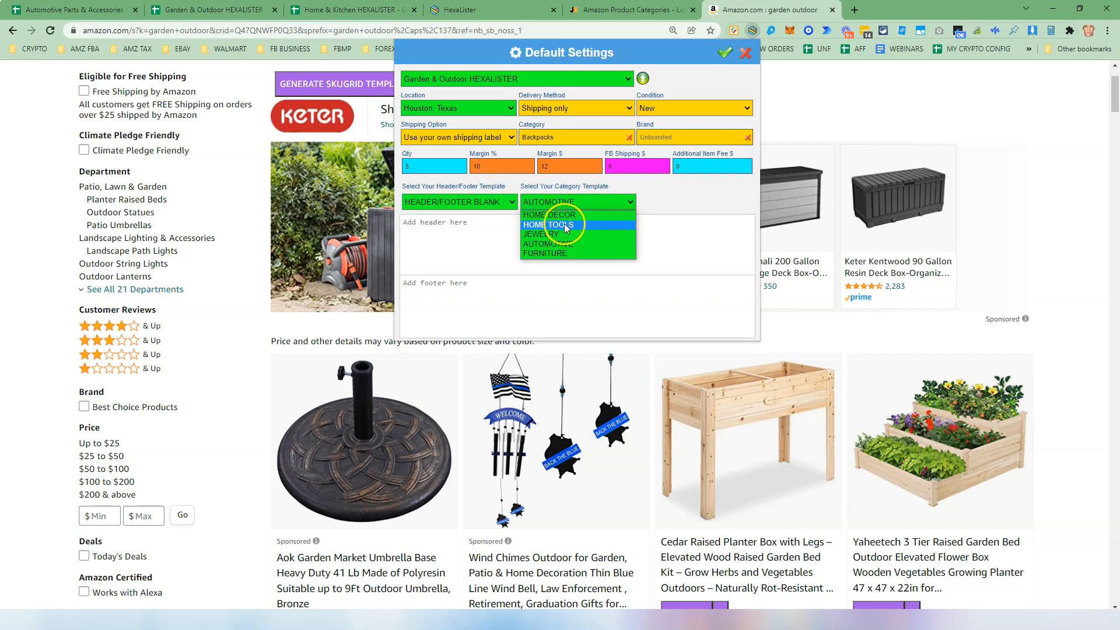
left_click(698, 54)
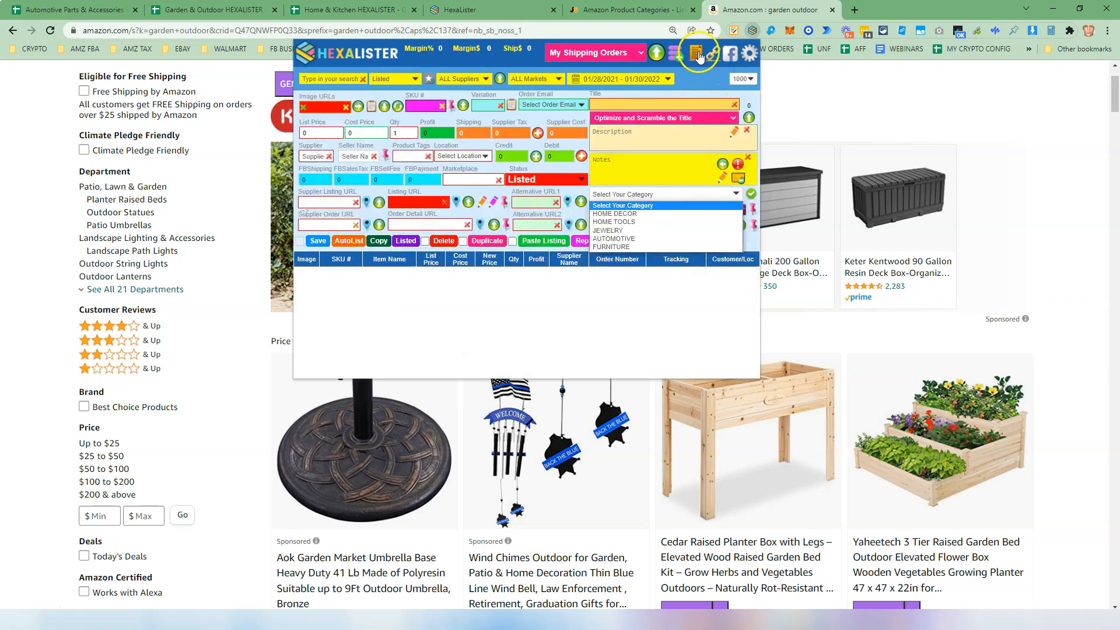
left_click(621, 52)
scroll(596, 183, "down", 3)
scroll(597, 184, "down", 3)
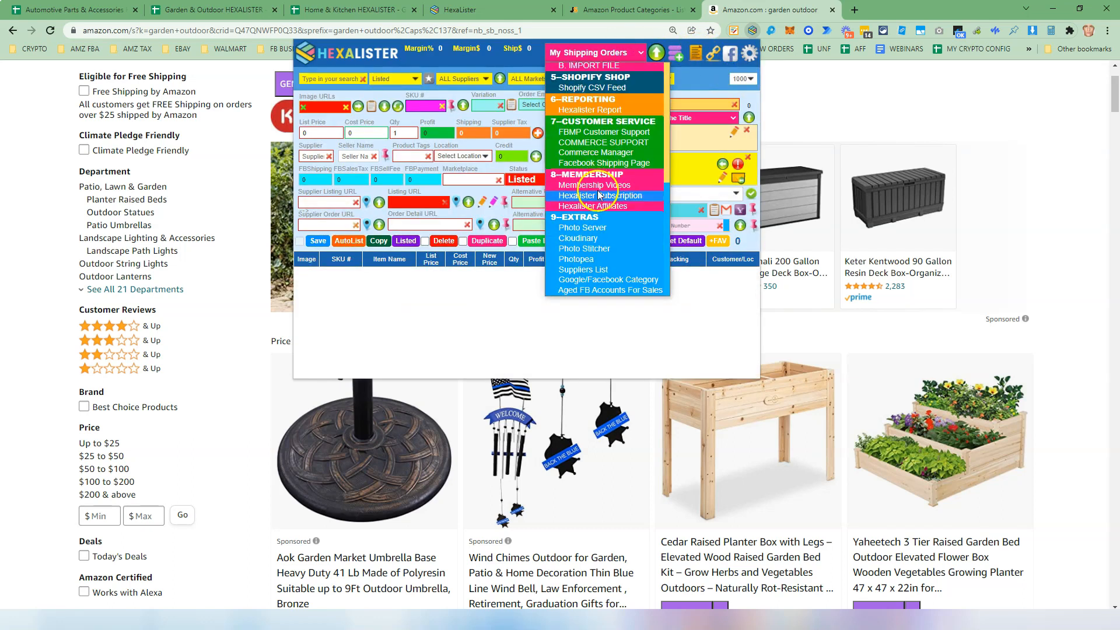
left_click(639, 278)
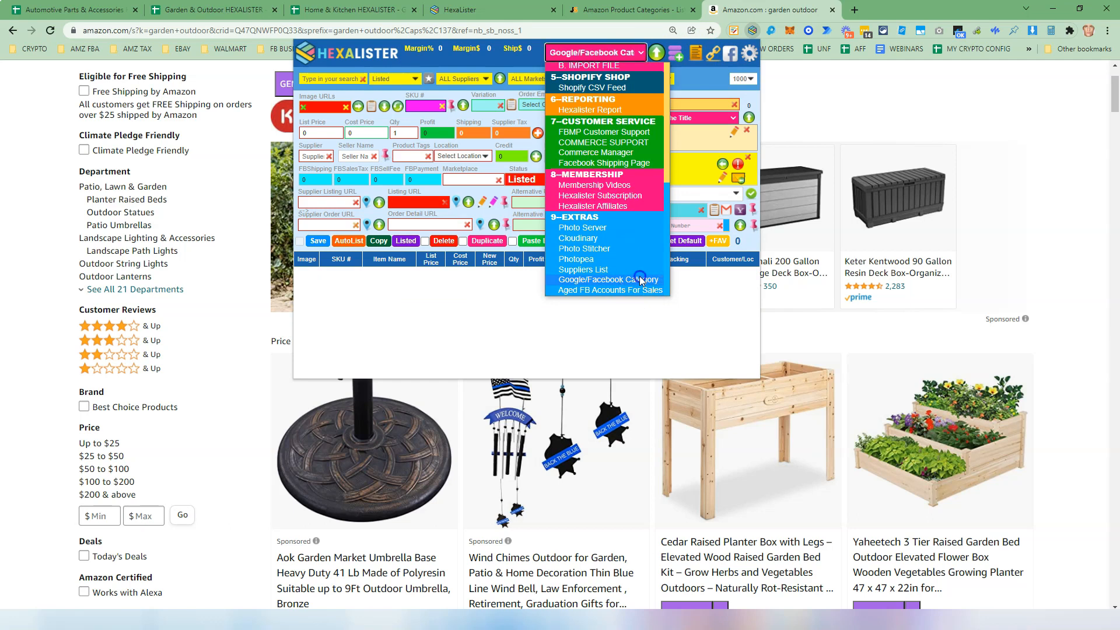
left_click(657, 53)
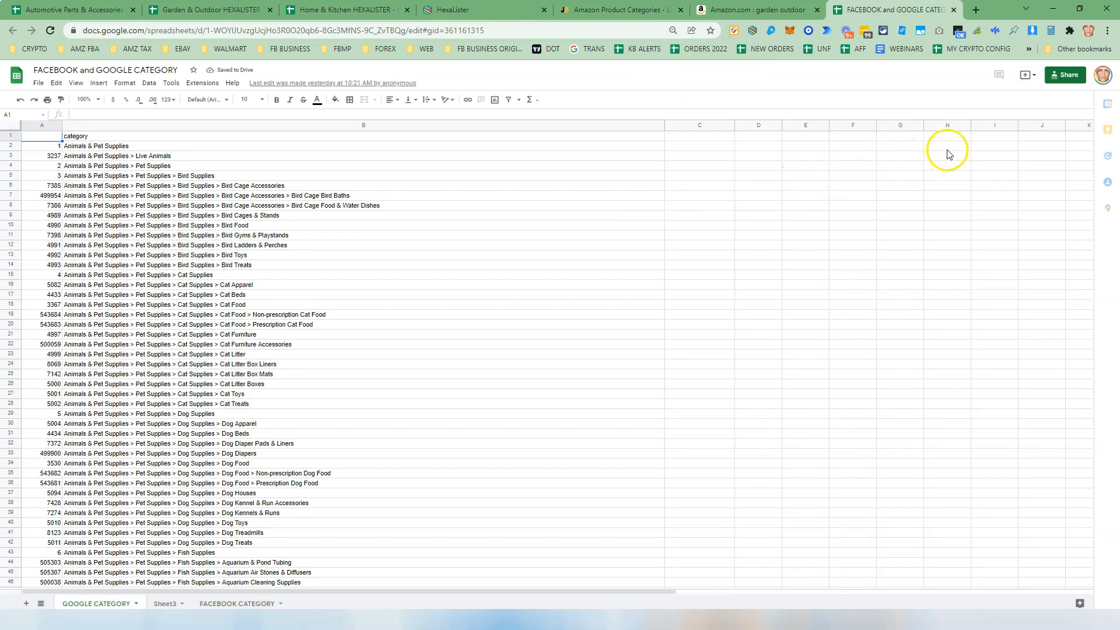
- Move the FACEBOOK CATEGORY sheet directly after GOOGLE CATEGORY and return to the GOOGLE CATEGORY list
scroll(412, 307, "down", 10)
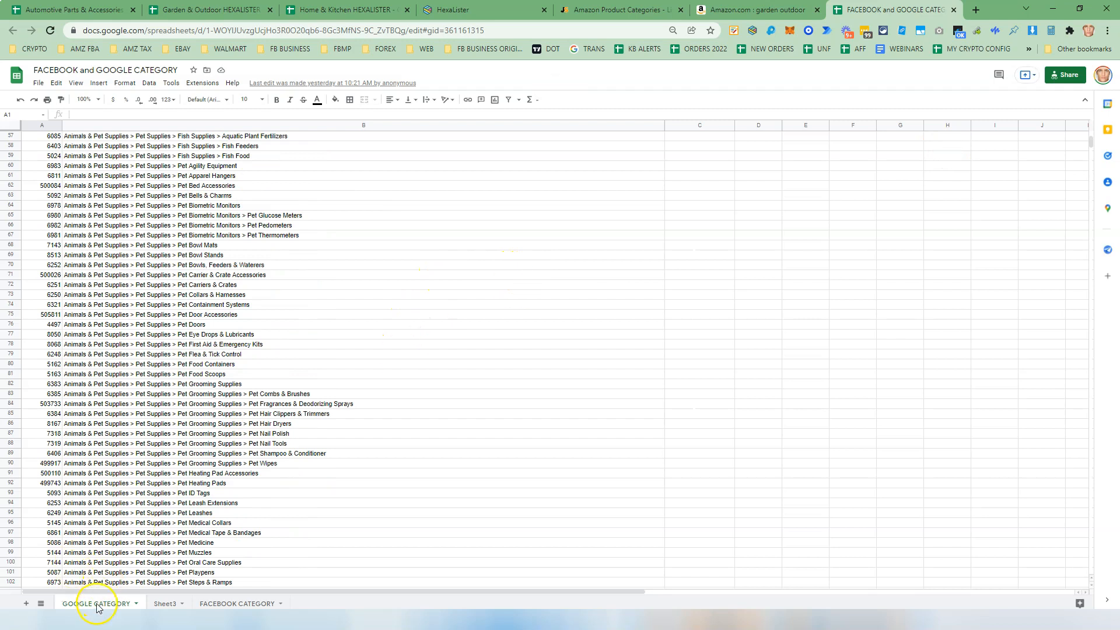
left_click_drag(222, 605, 180, 607)
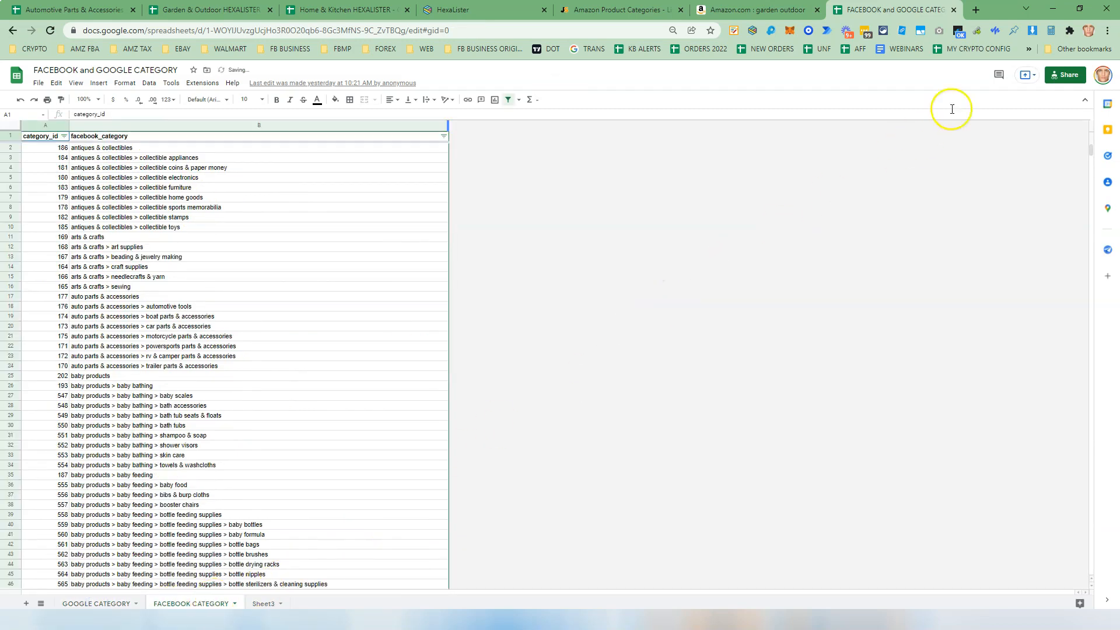
left_click(96, 605)
- Search the GOOGLE CATEGORY sheet for "garden" and go through the matches to the Home & Garden category
left_click(523, 375)
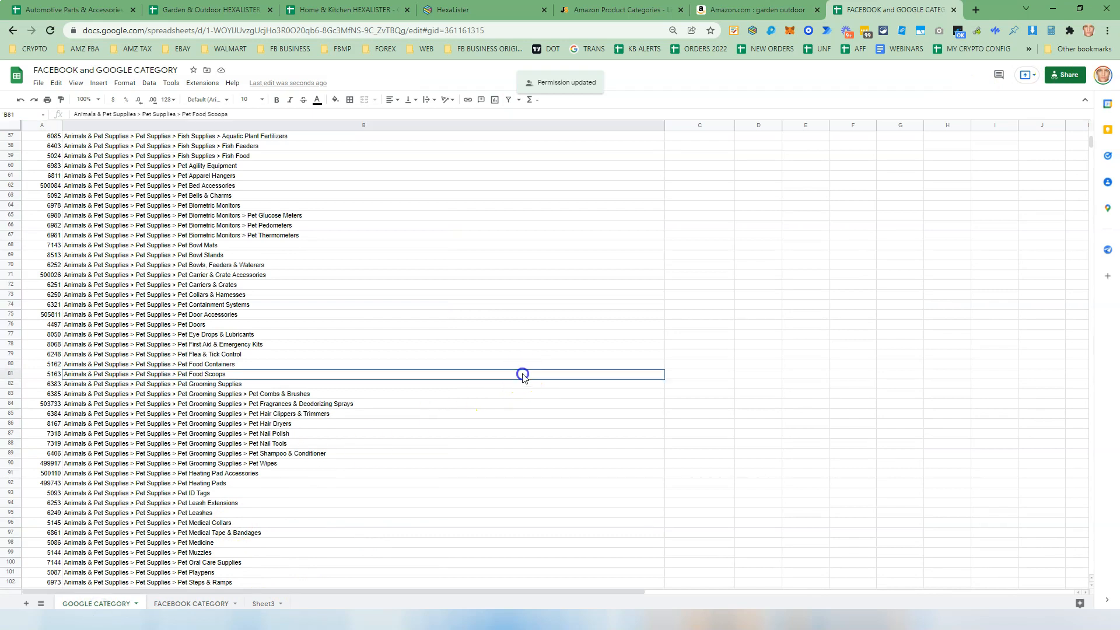
key("ctrl+f")
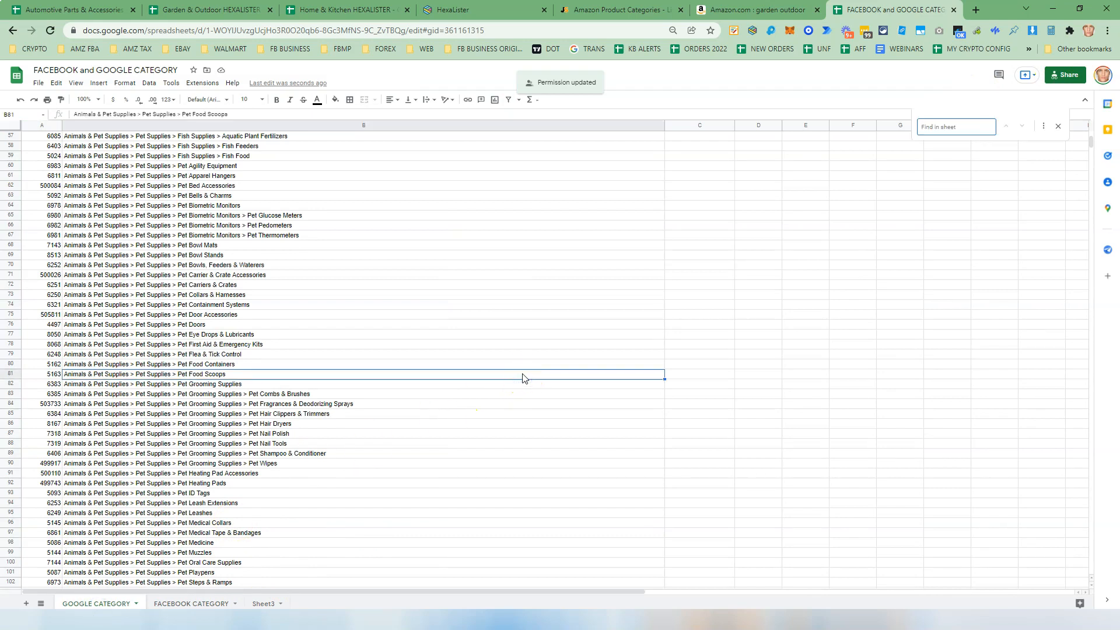
type("garden")
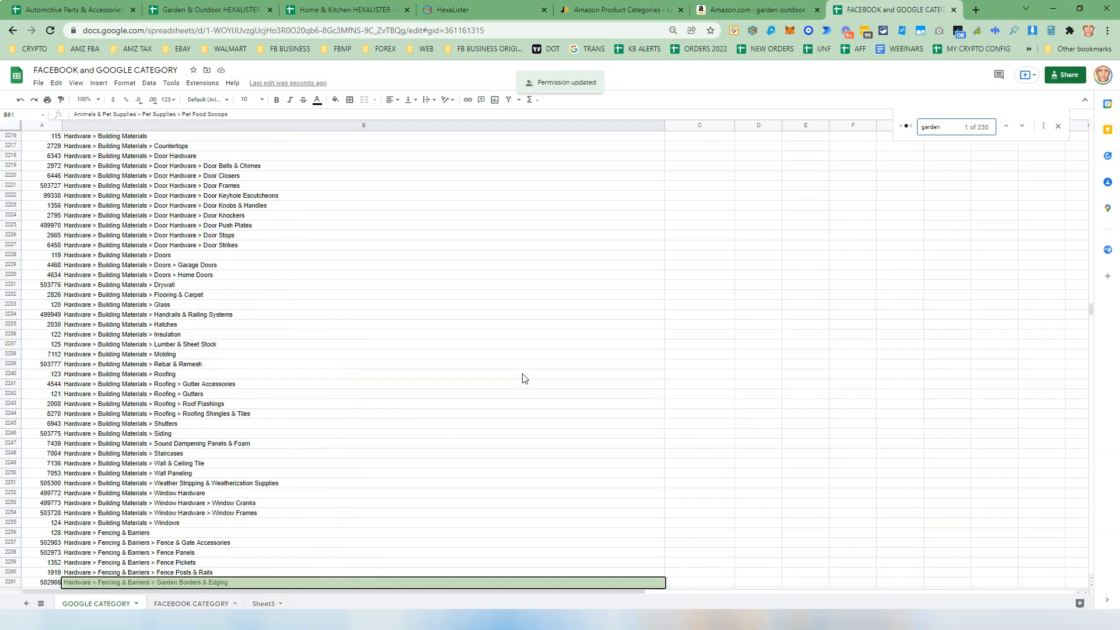
scroll(522, 378, "down", 2)
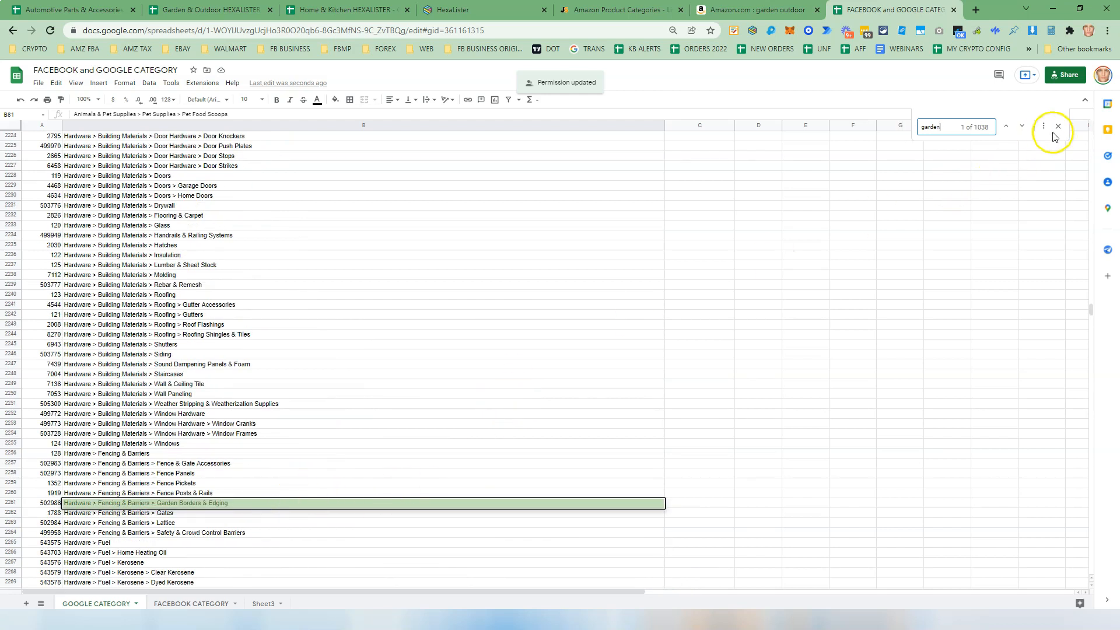
left_click(1025, 127)
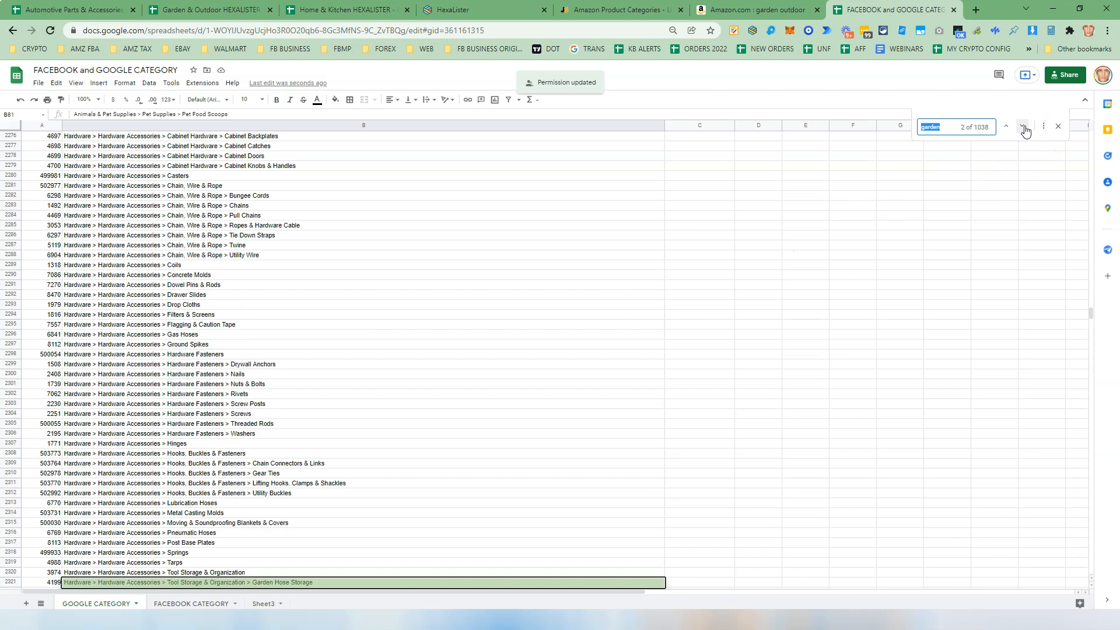
left_click(1025, 127)
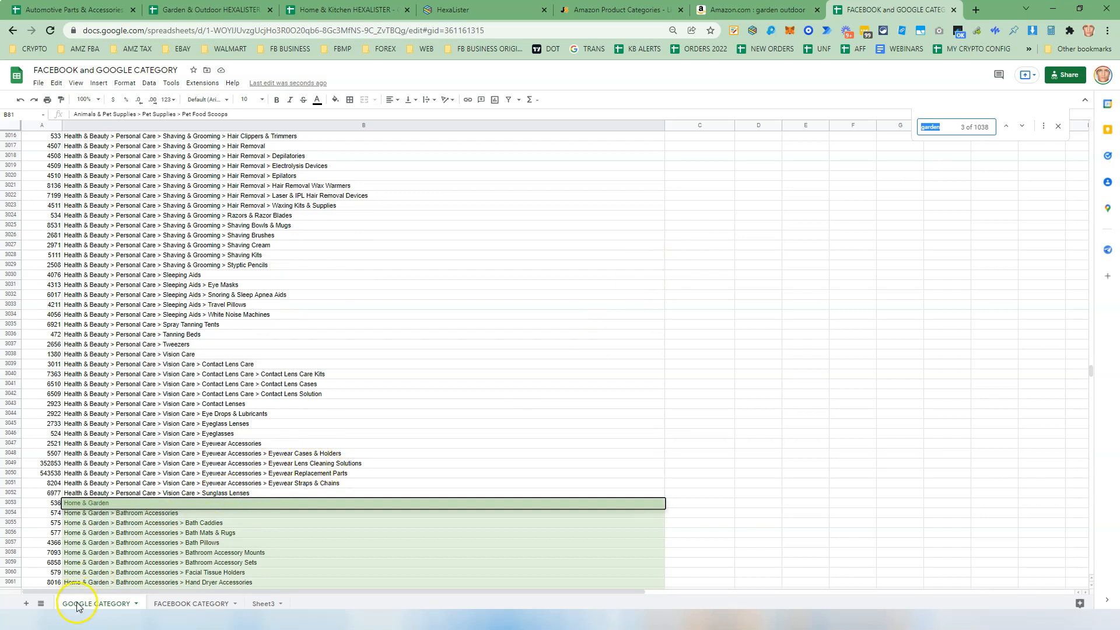
- Look for "garden" in the FACEBOOK CATEGORY sheet and step through the matches among the patio & garden entries
left_click(190, 605)
left_click(1023, 126)
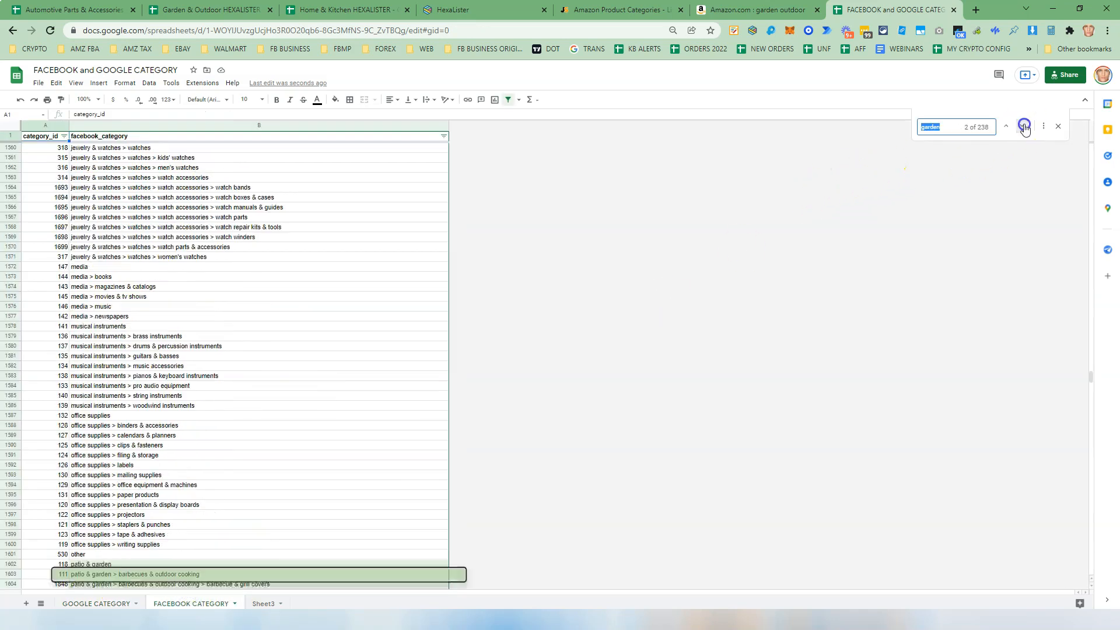
scroll(824, 264, "down", 3)
left_click(1025, 127)
left_click(1024, 128)
left_click(1024, 128)
left_click(1024, 129)
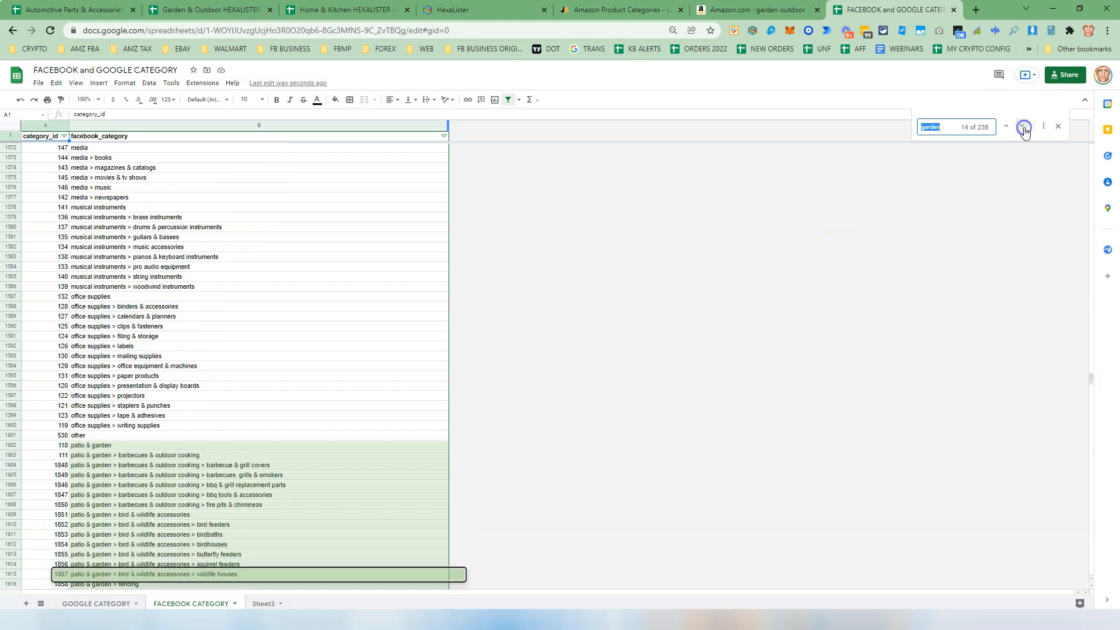
left_click(1024, 129)
left_click(1024, 128)
left_click(1024, 128)
left_click(1025, 128)
left_click(1024, 128)
- Browse the patio & garden subcategories and select the top-level patio & garden cell in the FACEBOOK CATEGORY sheet
scroll(815, 289, "down", 10)
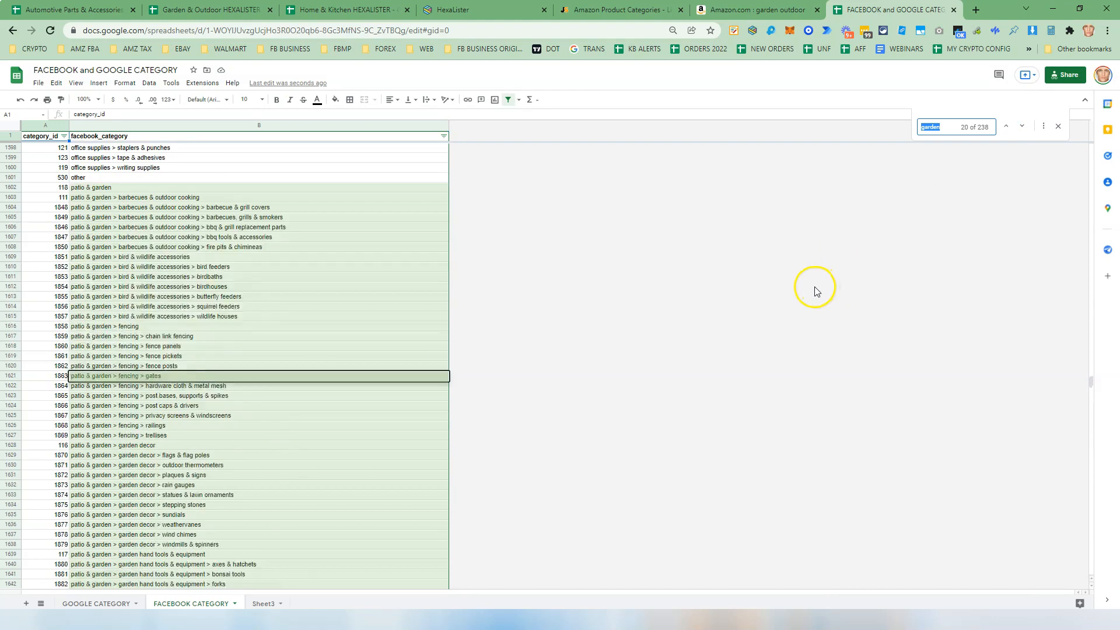
scroll(815, 289, "down", 20)
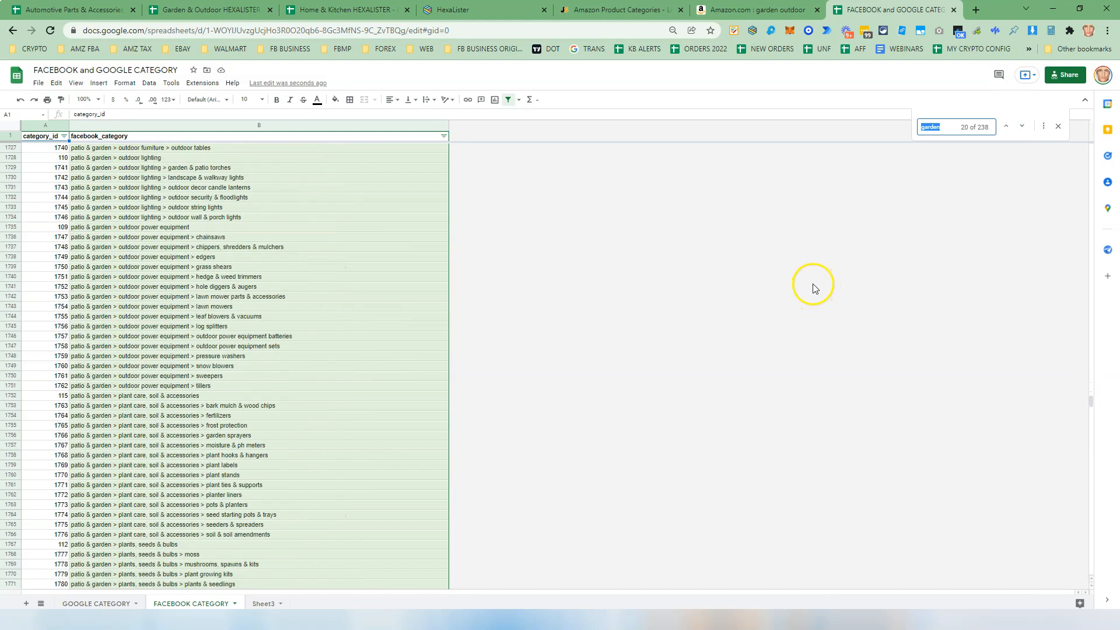
left_click_drag(1090, 405, 1049, 321)
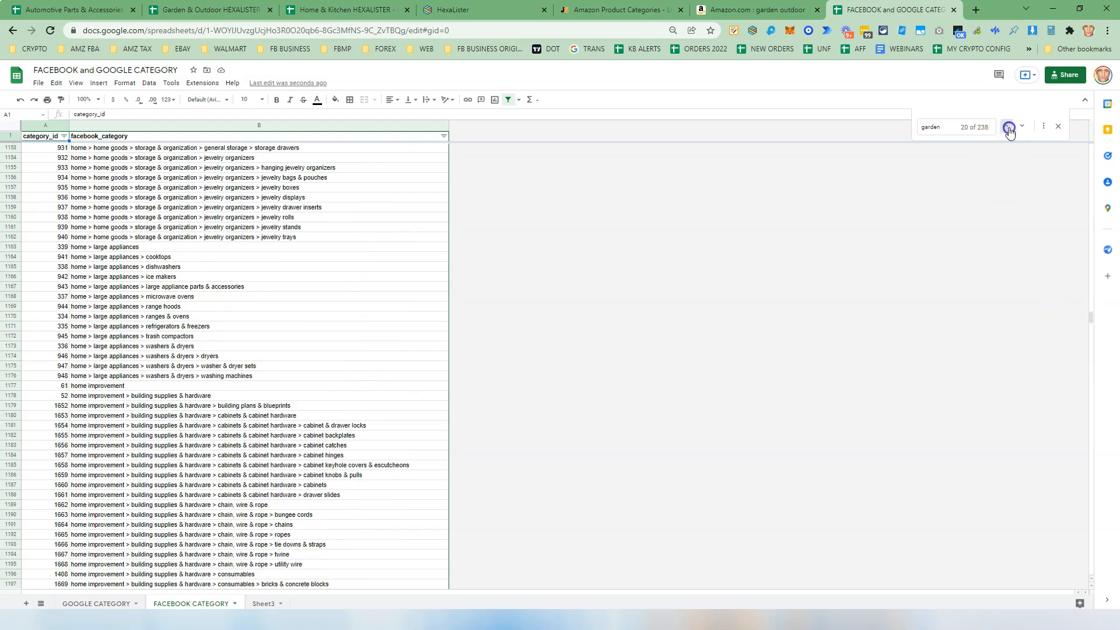
left_click(1006, 126)
scroll(261, 438, "down", 5)
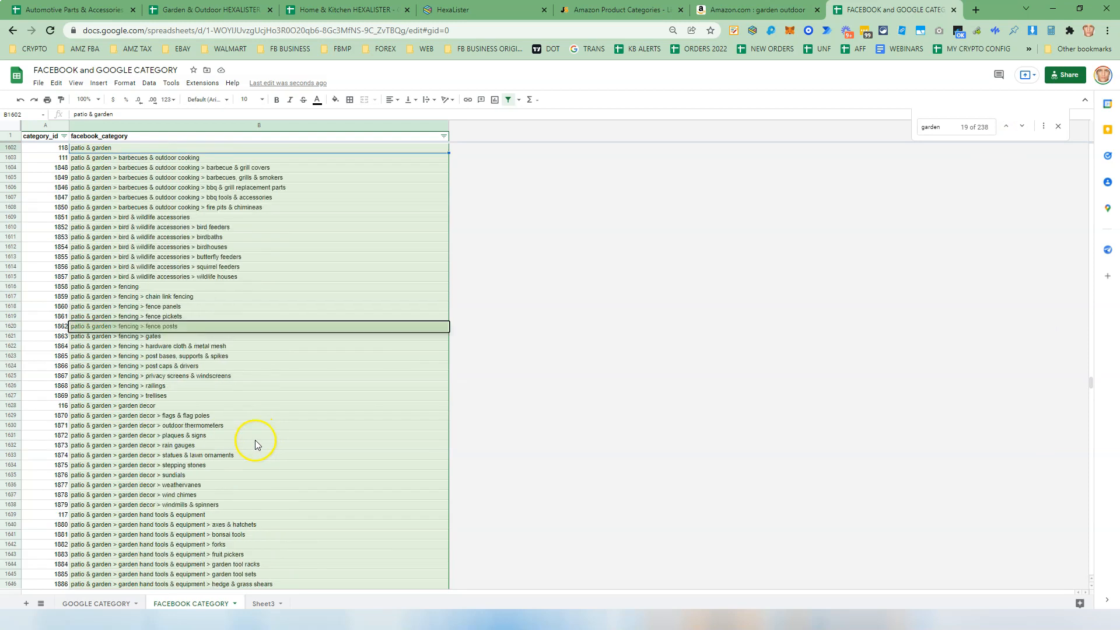
scroll(120, 402, "up", 4)
left_click(97, 318)
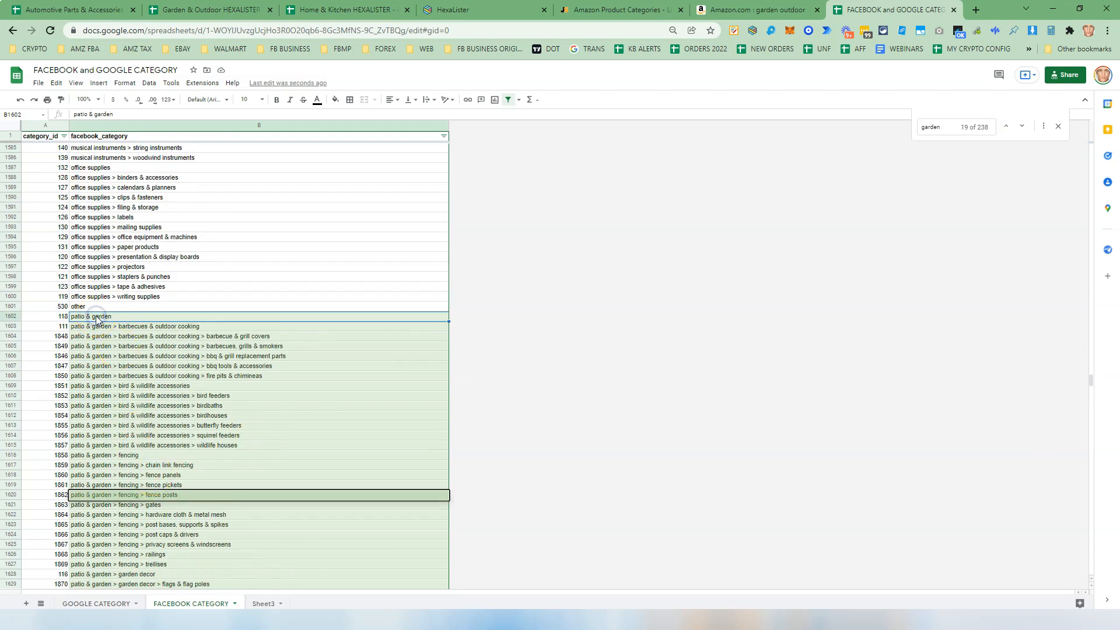
- Open Hexalister's template configuration, close the duplicate page, and set the new template's type to FACEBOOK/GOOGLE CATEGORY
left_click(753, 31)
left_click(696, 53)
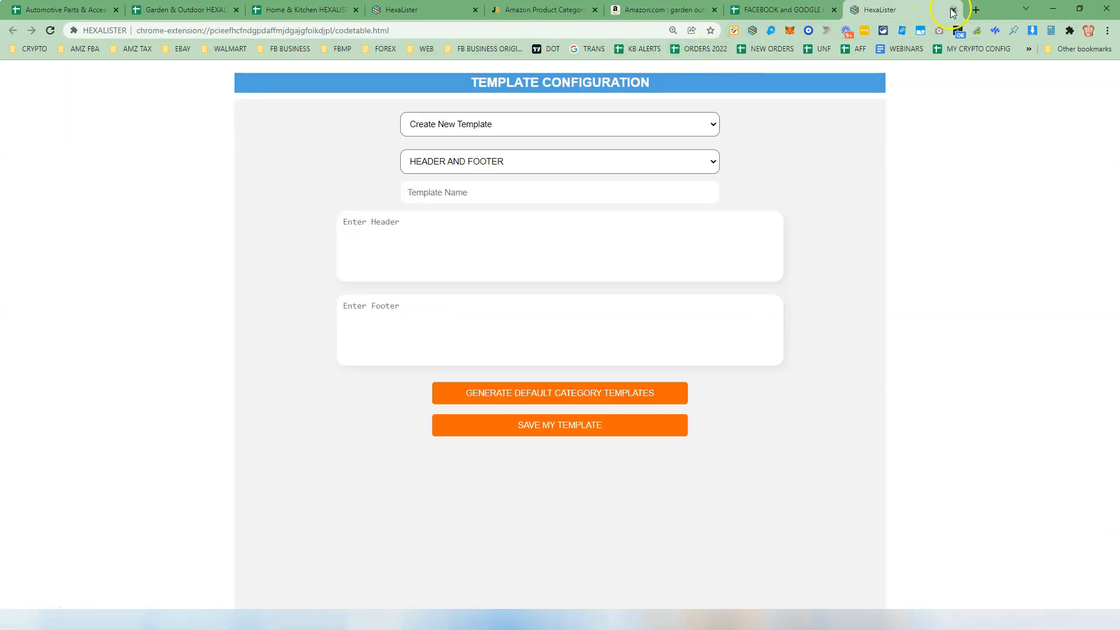
left_click(954, 10)
left_click(465, 10)
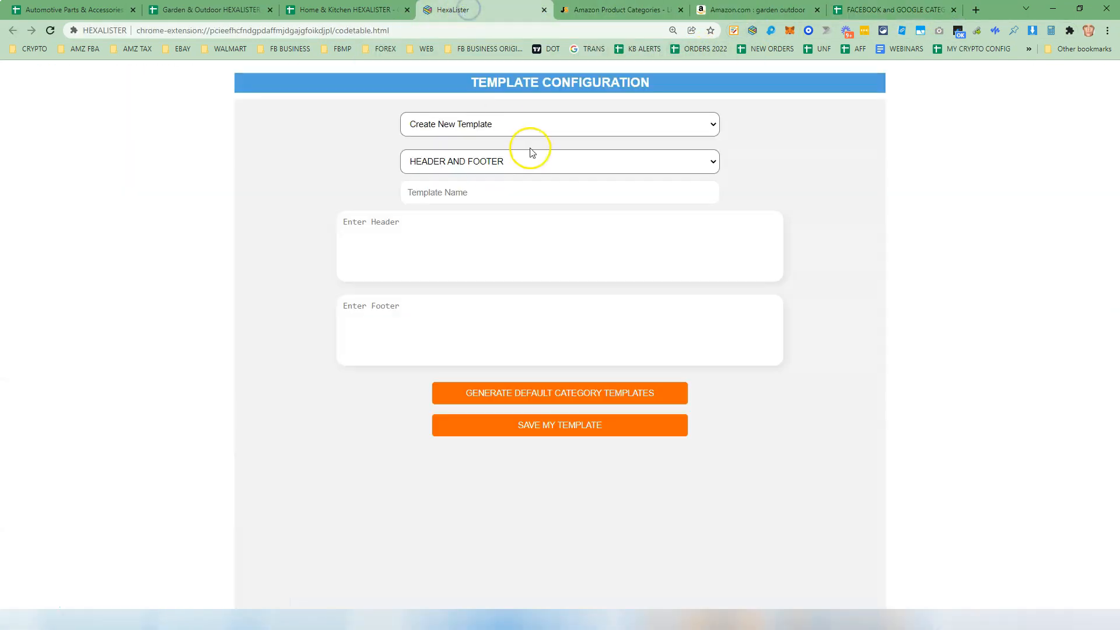
left_click(539, 163)
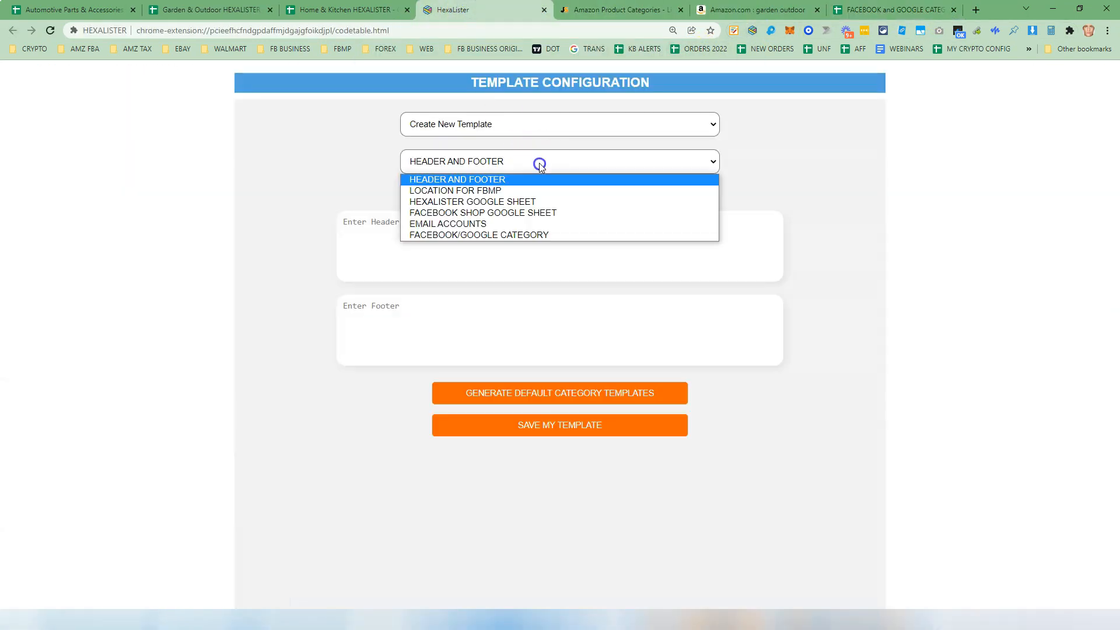
left_click(497, 236)
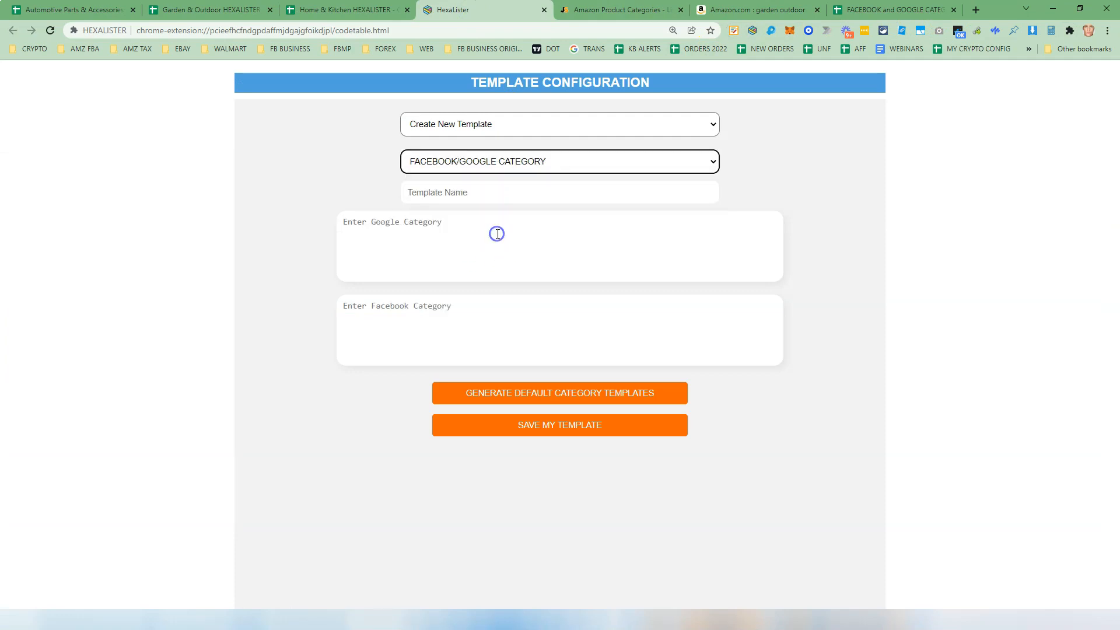
- Copy Home & Garden from the GOOGLE CATEGORY sheet into the template's Google category and name the template GARDEN & OUTDOOR
left_click(408, 232)
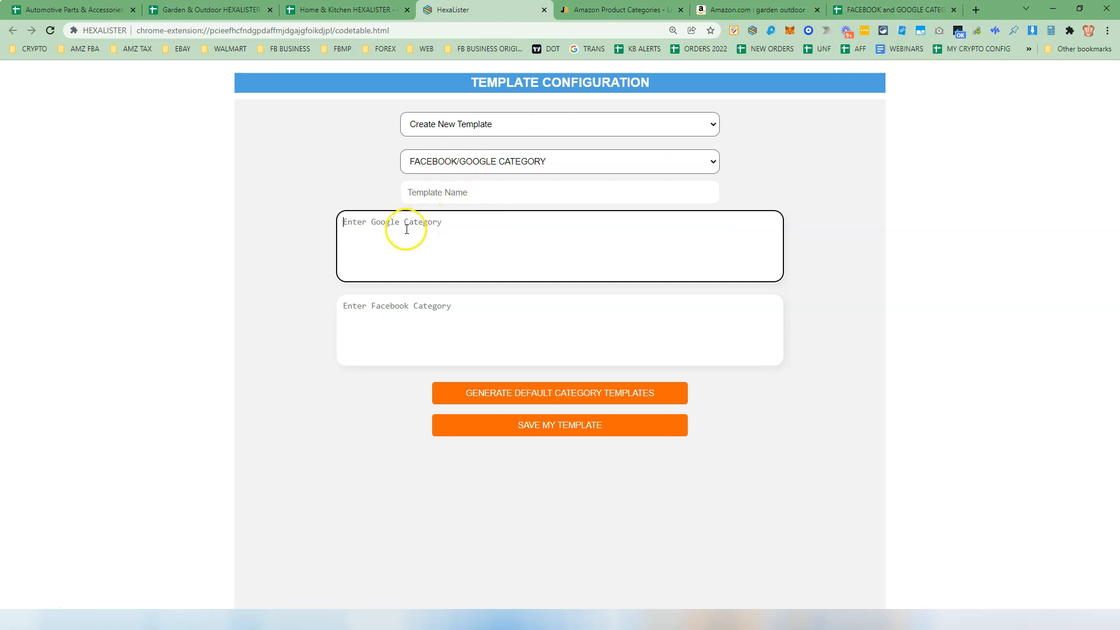
left_click(881, 9)
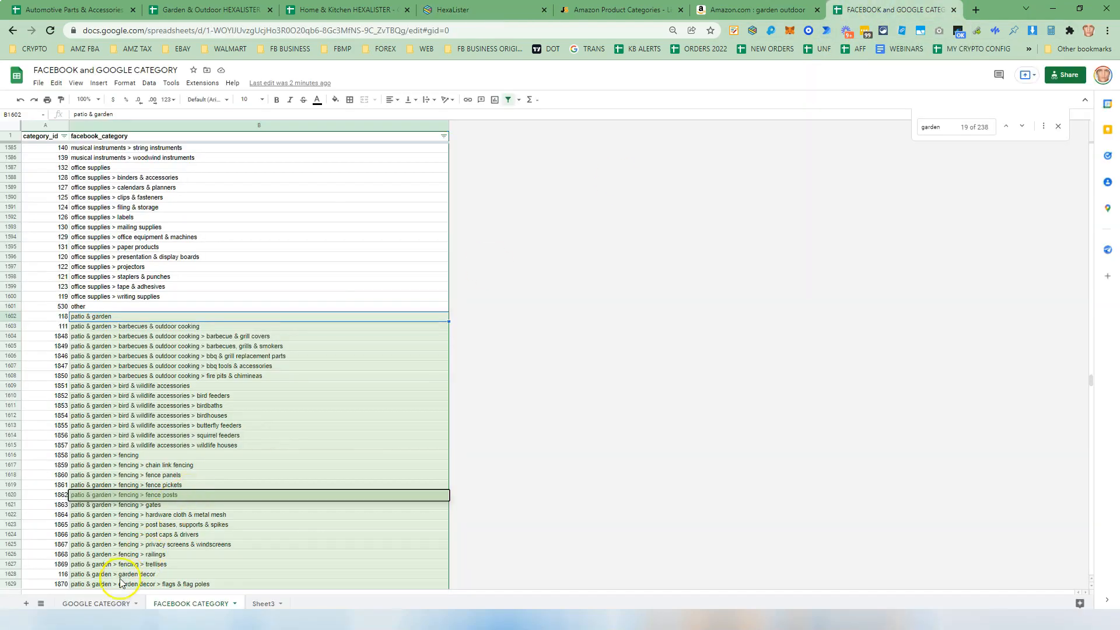
left_click(95, 608)
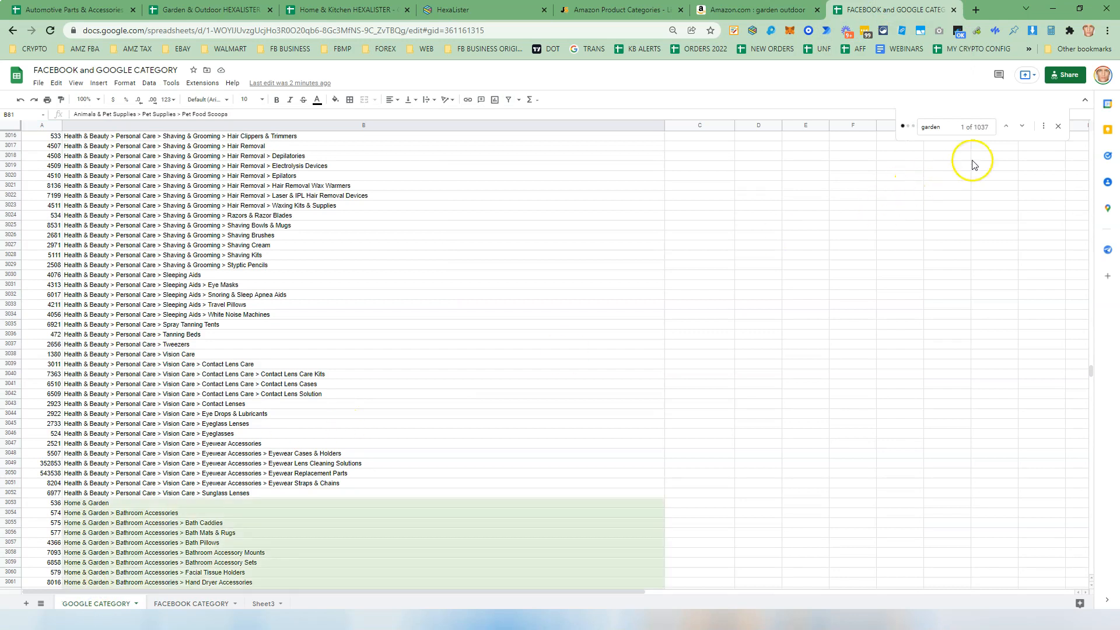
left_click(84, 504)
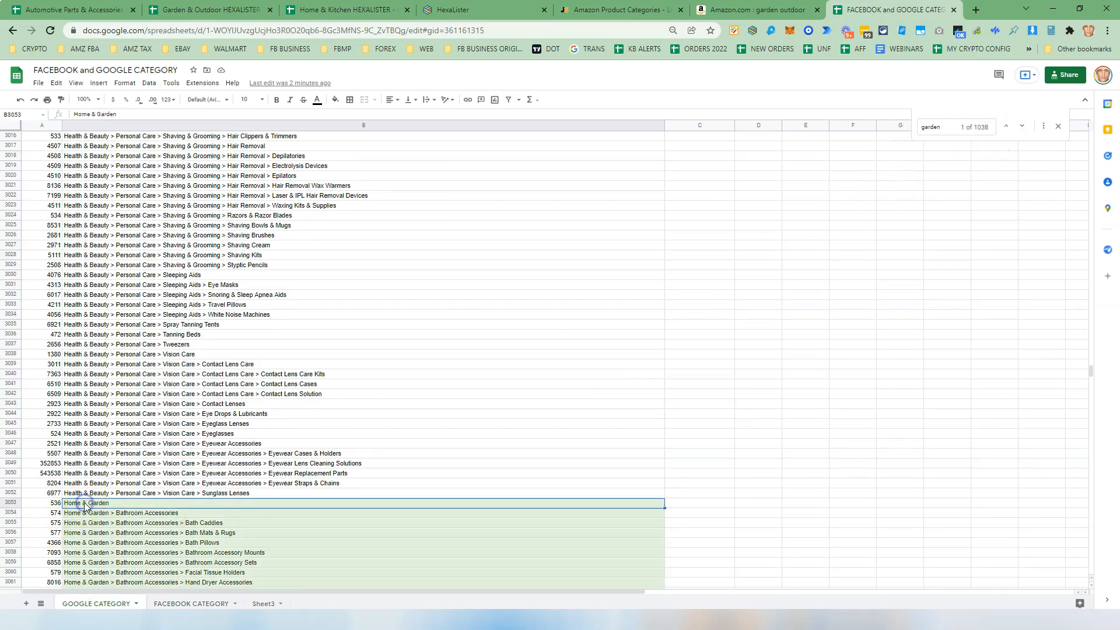
left_click(488, 9)
type("Home & Garden")
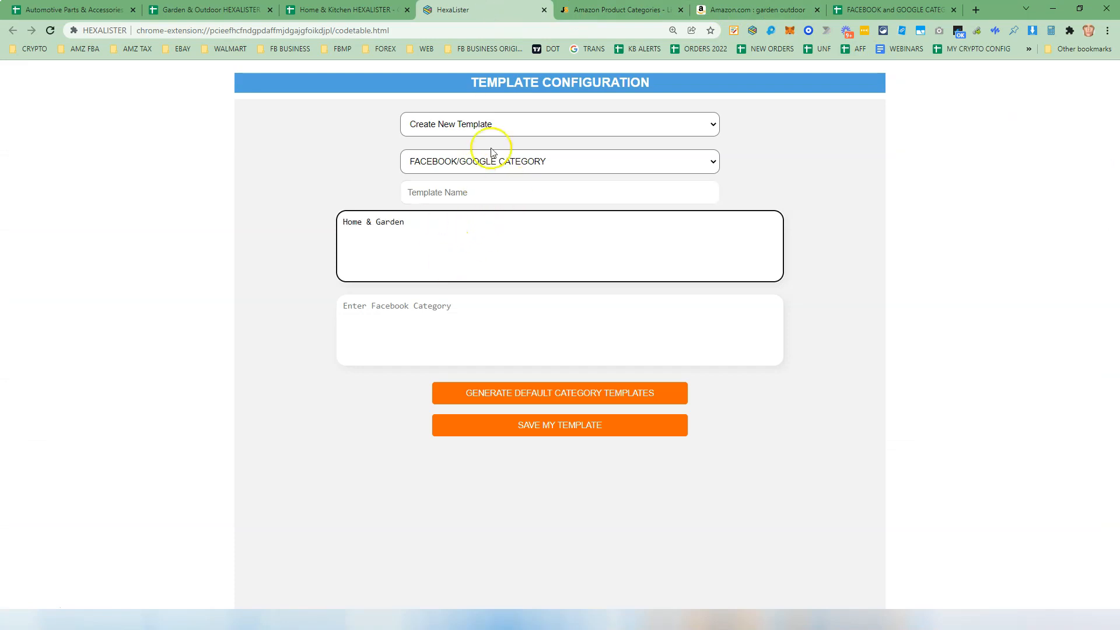
left_click(445, 193)
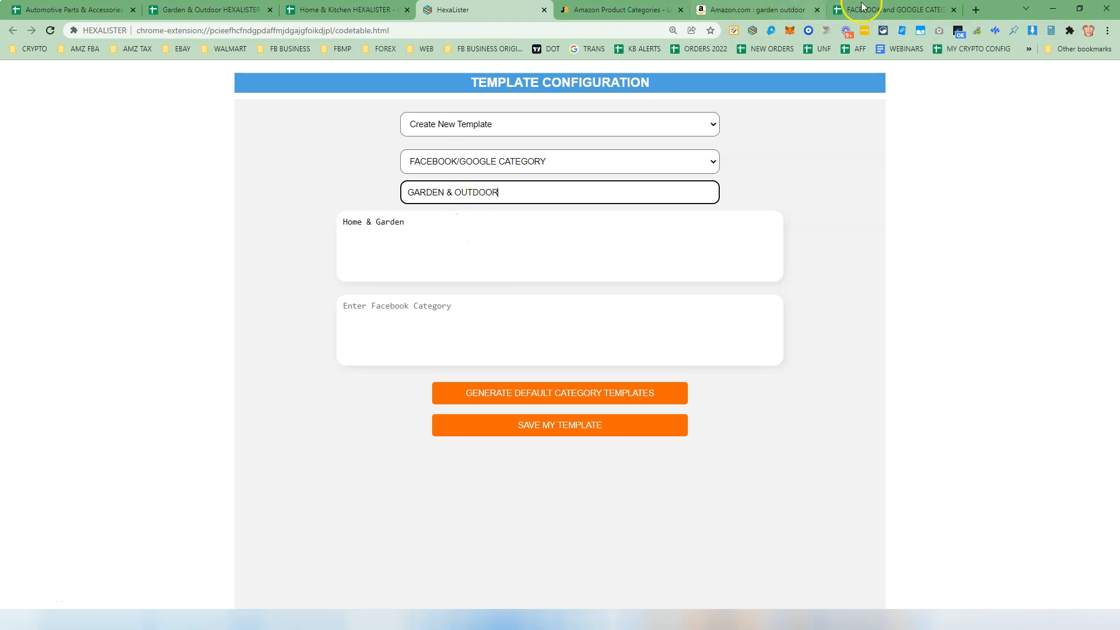
- Copy patio & garden from the FACEBOOK CATEGORY sheet into the template's Facebook category and save the template
left_click(907, 8)
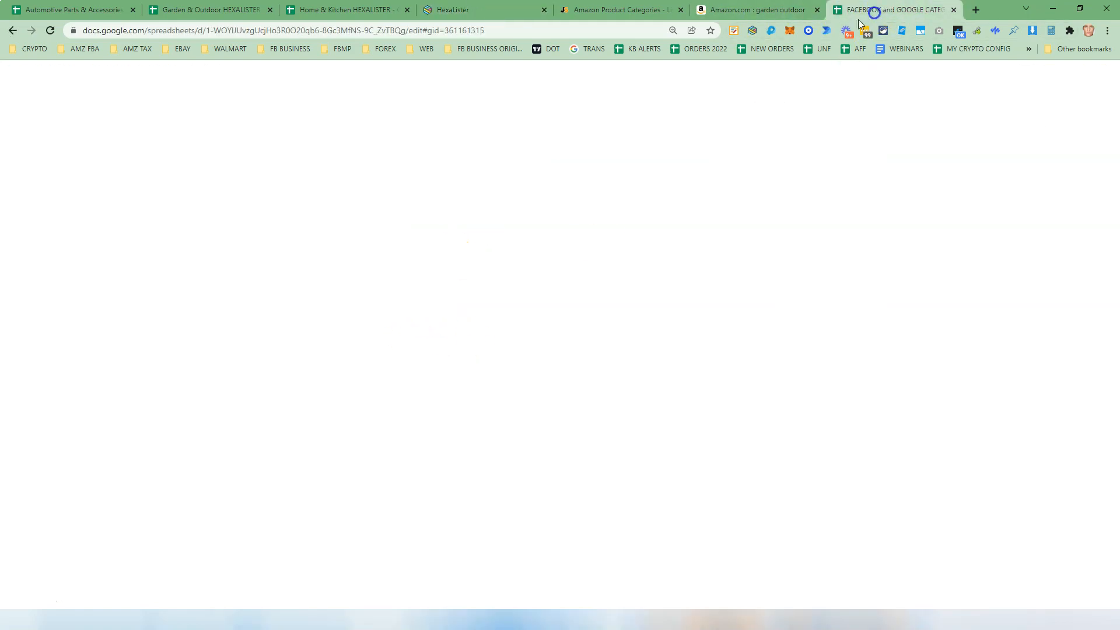
left_click(203, 604)
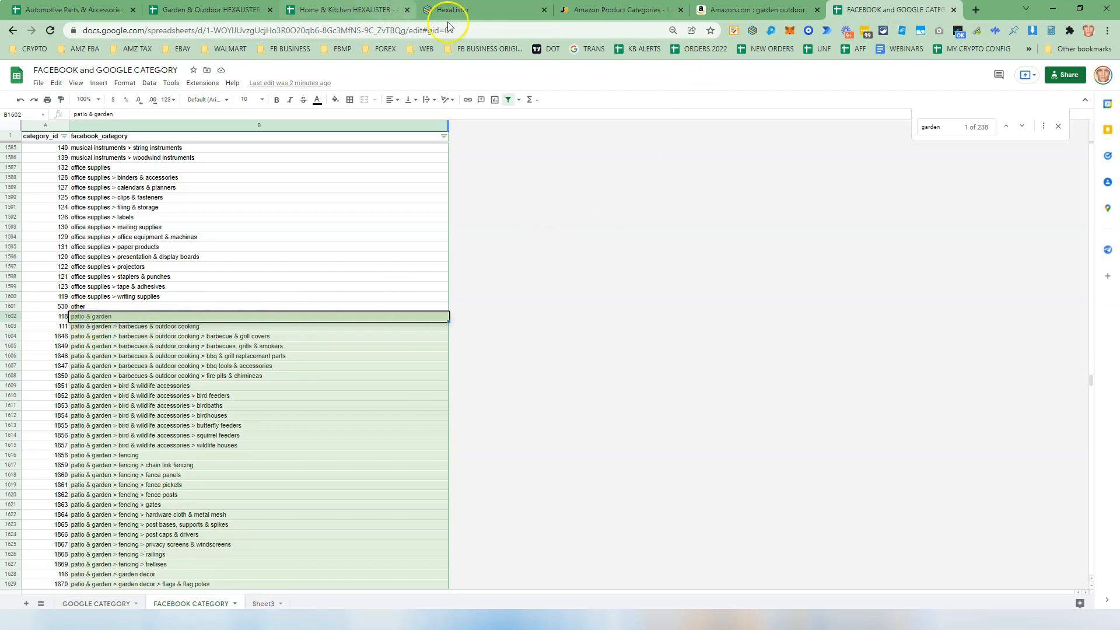
left_click(455, 9)
left_click(436, 305)
type("patio & garden")
left_click(570, 430)
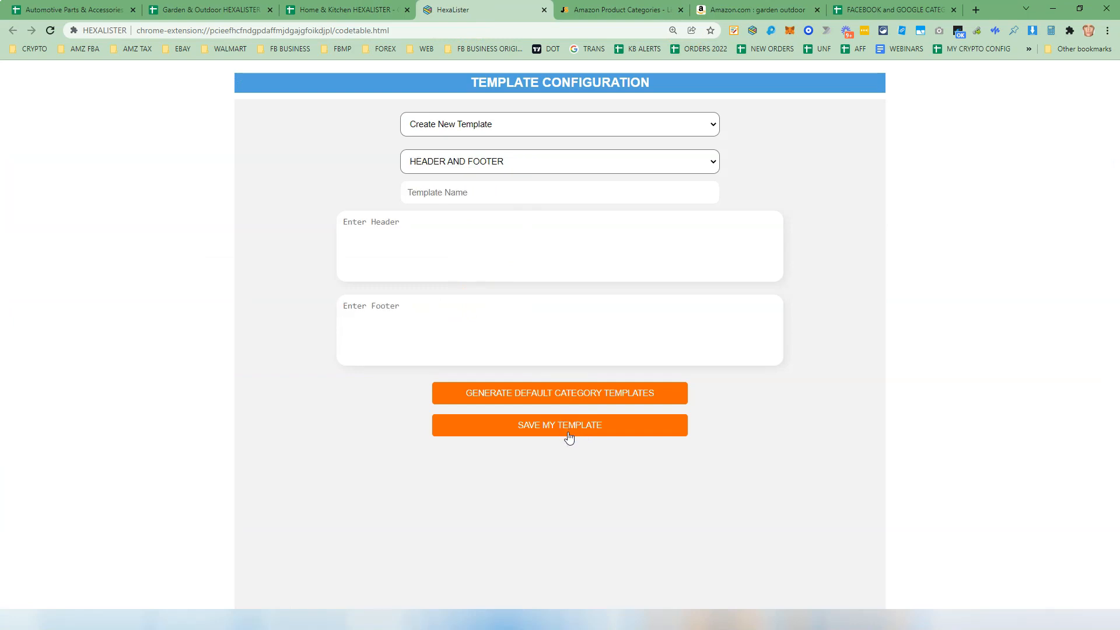
- Set Hexalister's default category template to GARDEN & OUTDOOR, save the settings, and reopen them to check the choice
left_click(752, 31)
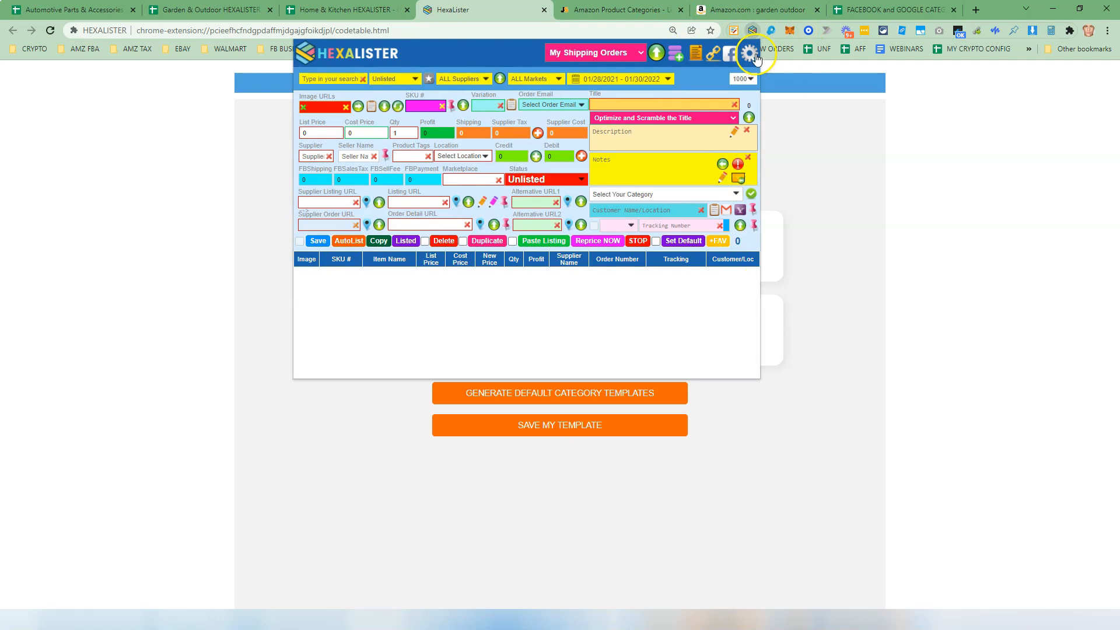
left_click(751, 52)
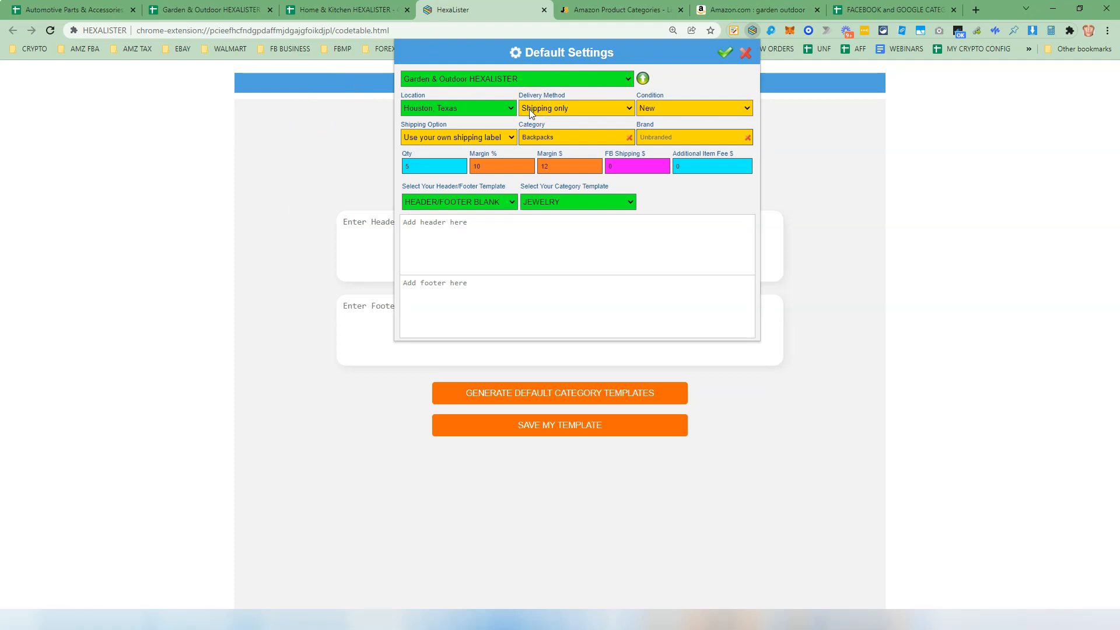
left_click(533, 89)
left_click(576, 204)
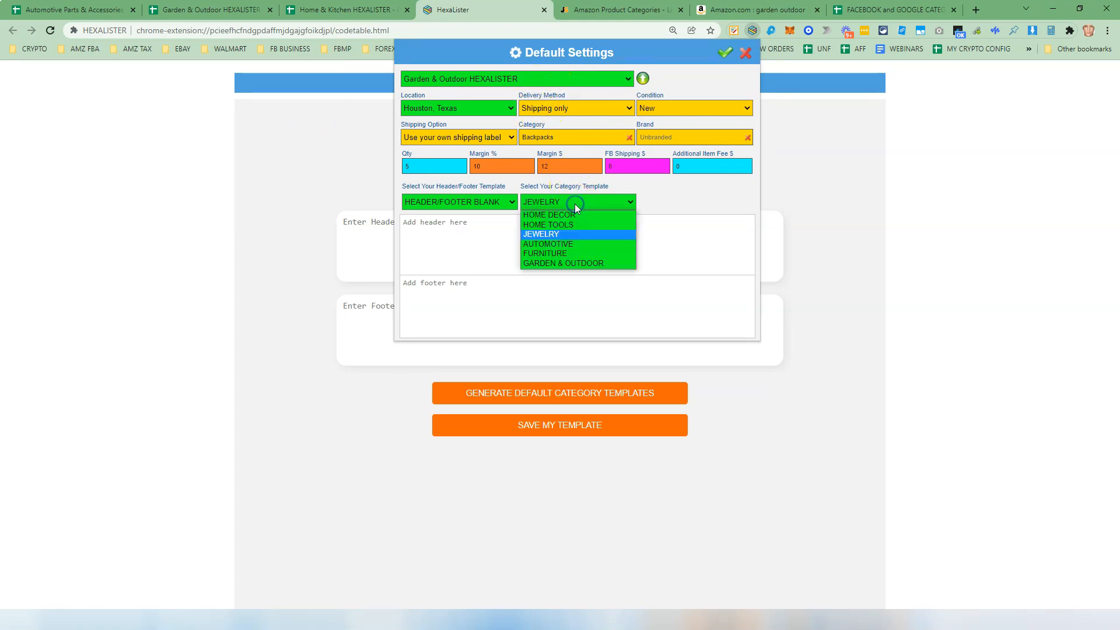
left_click(566, 263)
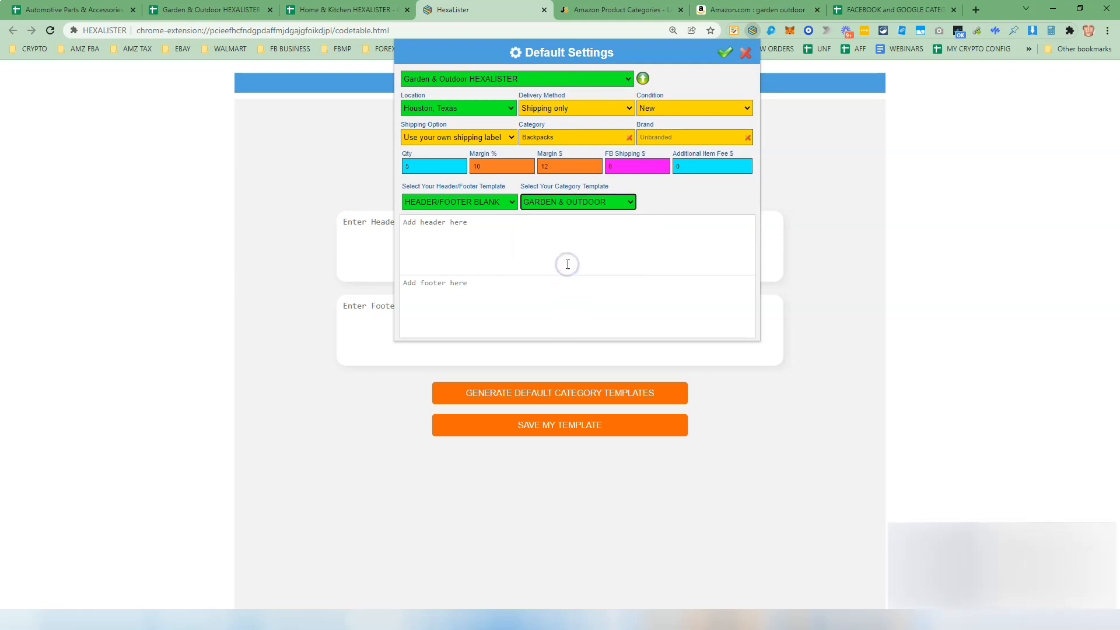
left_click(725, 53)
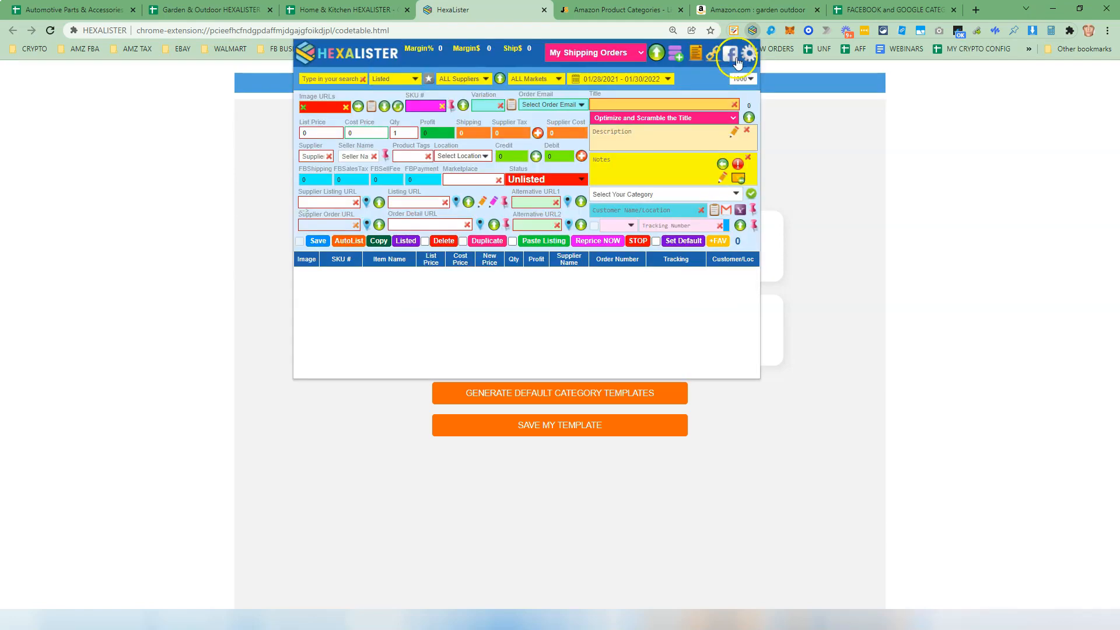
left_click(750, 56)
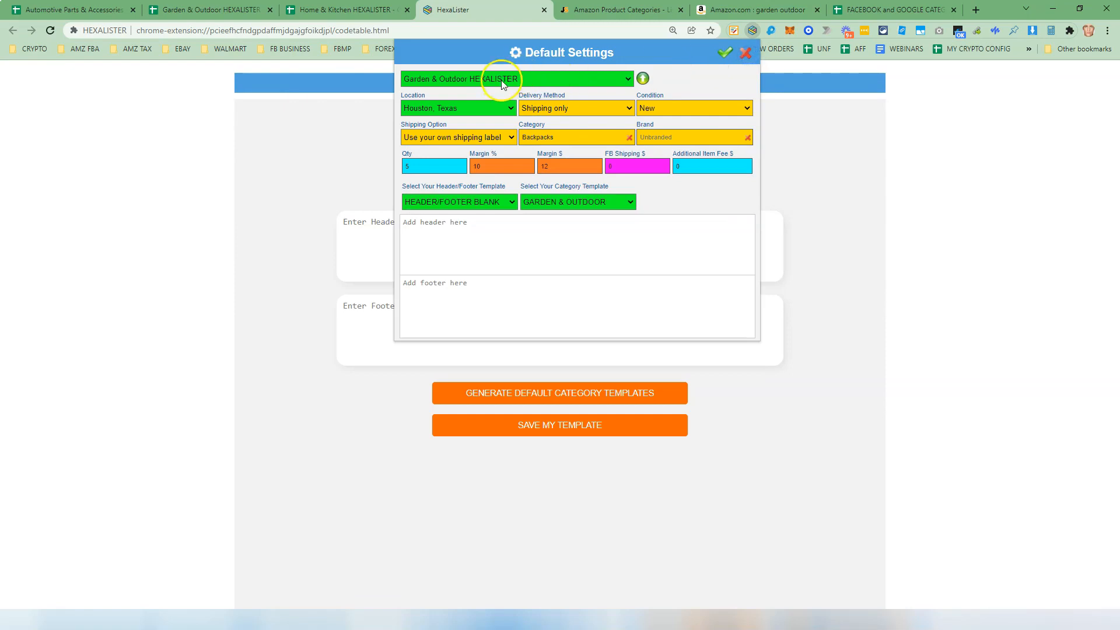
- Open the Yaheetech 3 Tier Raised Garden Bed product page from the Amazon garden outdoor results
left_click(755, 10)
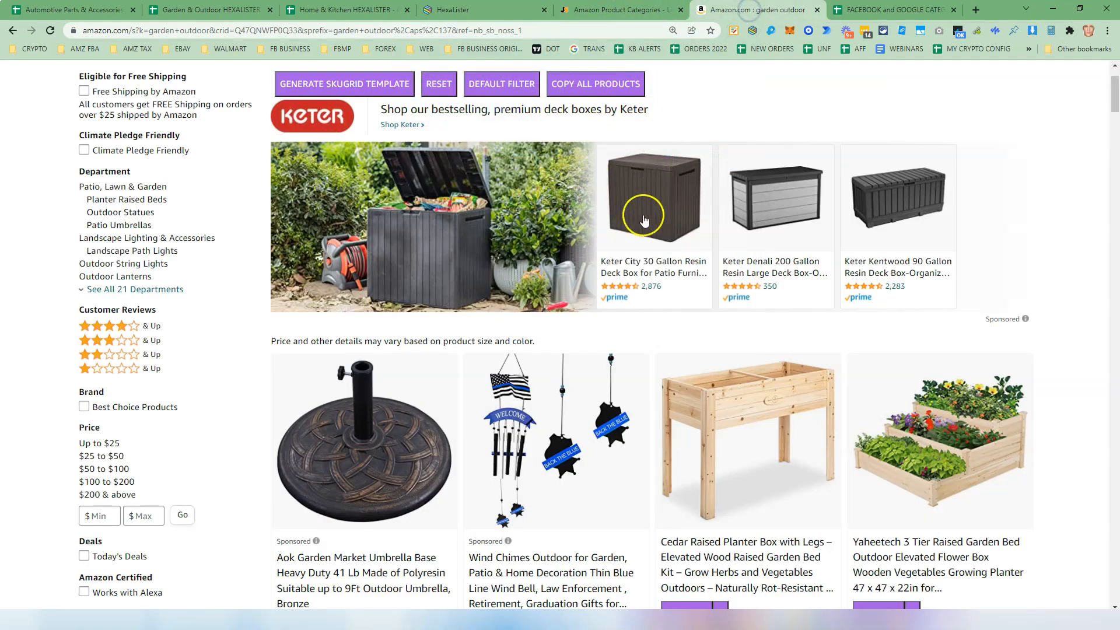
scroll(824, 292, "down", 3)
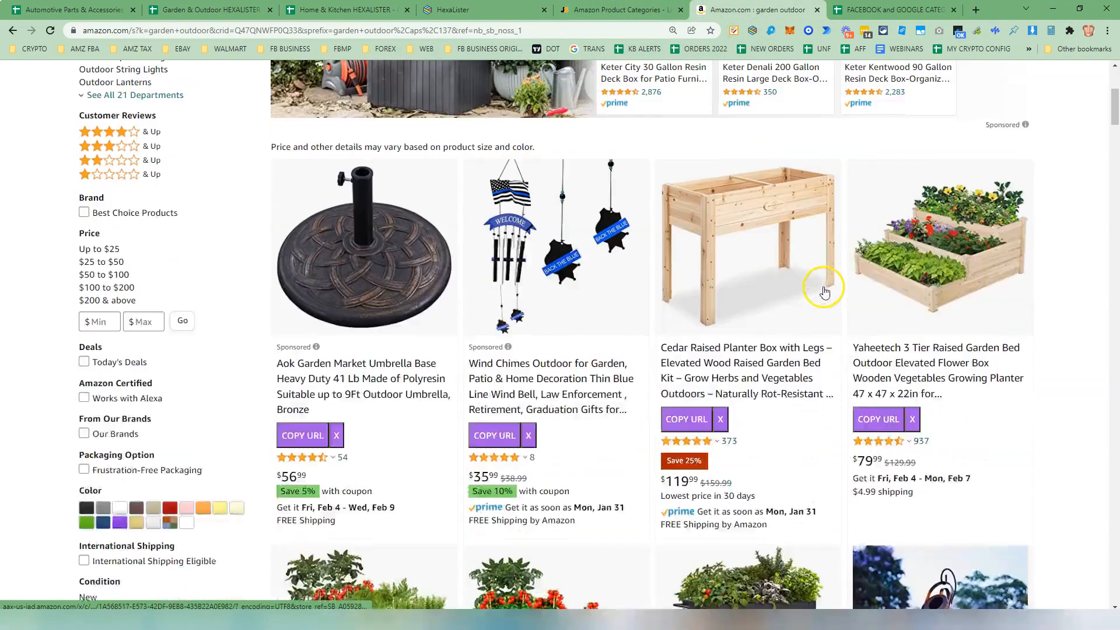
scroll(825, 292, "down", 2)
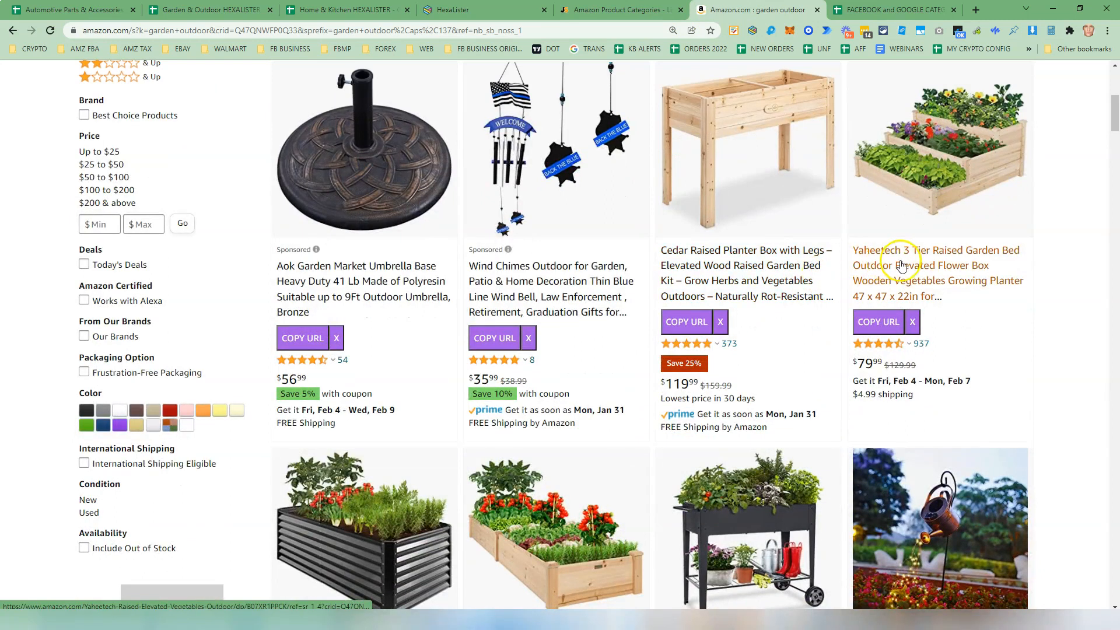
left_click(968, 270)
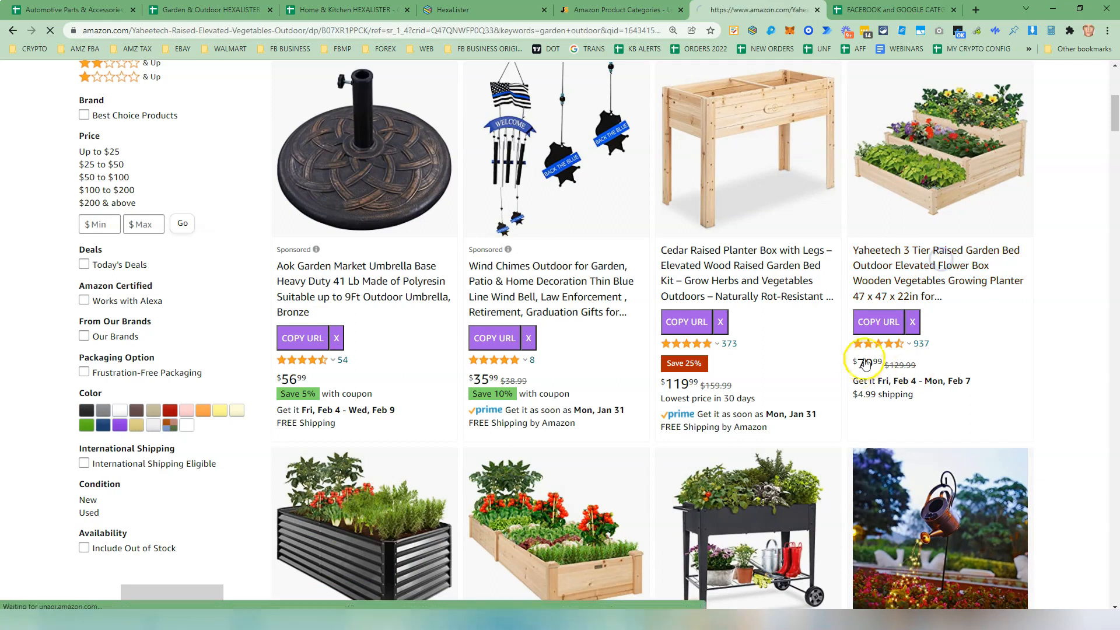
scroll(740, 342, "down", 3)
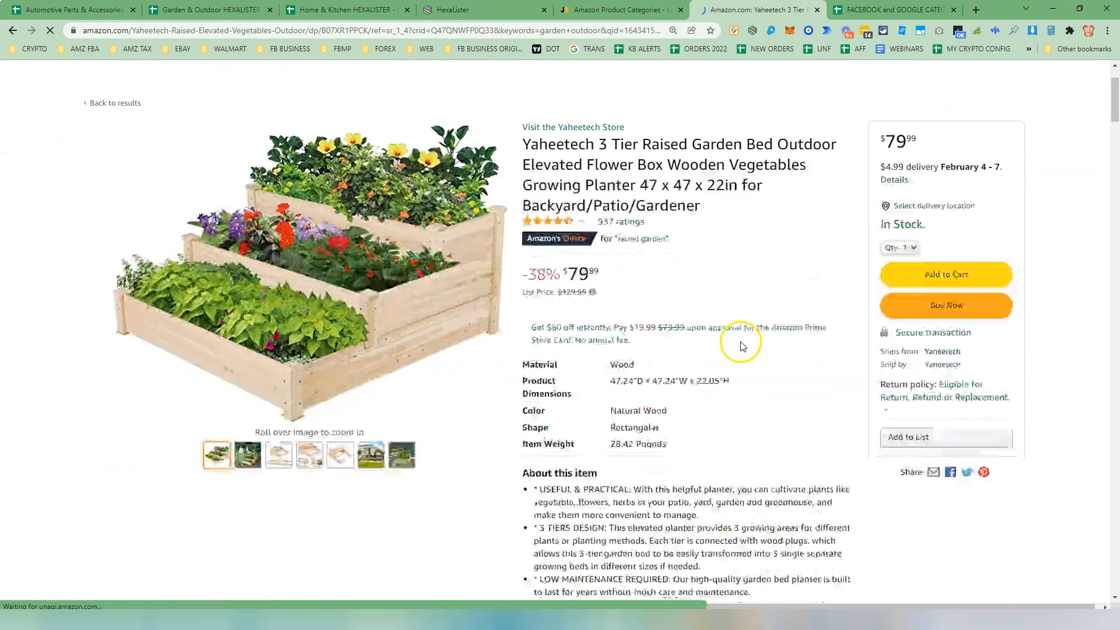
scroll(740, 344, "up", 3)
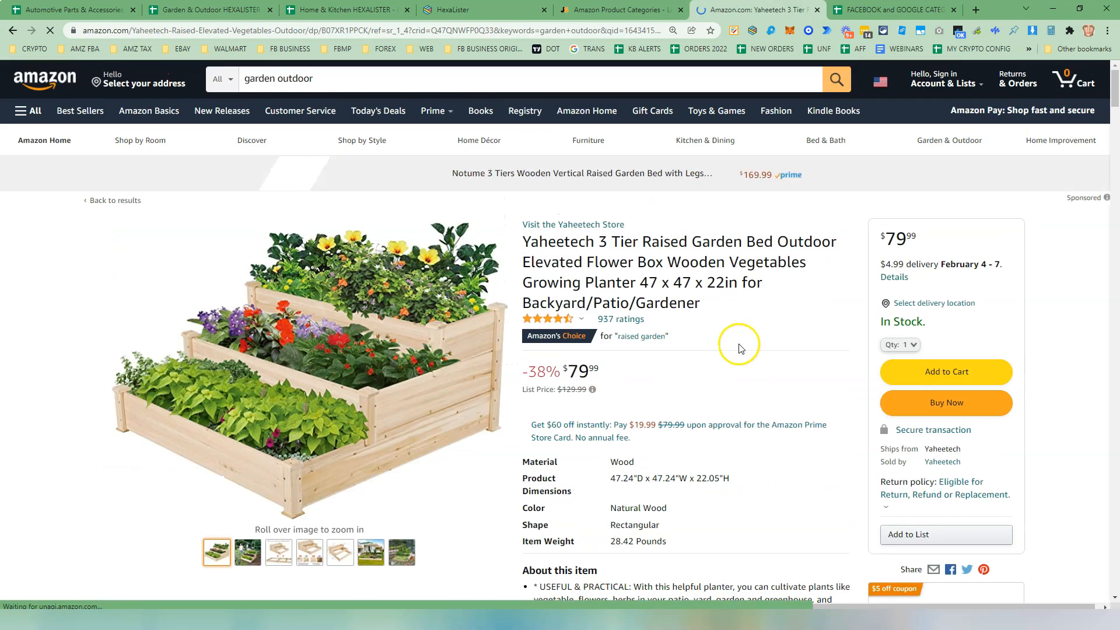
- Add the raised garden bed to Hexalister as listed, with its title reduced to 99 characters and the "About this item" heading removed
left_click(693, 428)
scroll(721, 408, "down", 2)
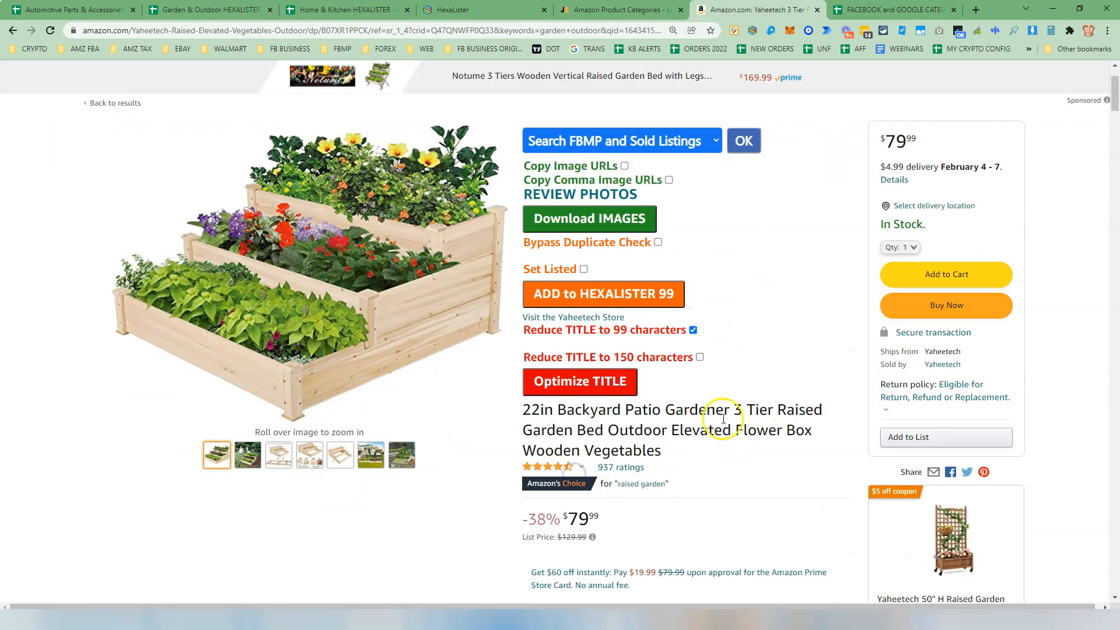
scroll(626, 402, "down", 10)
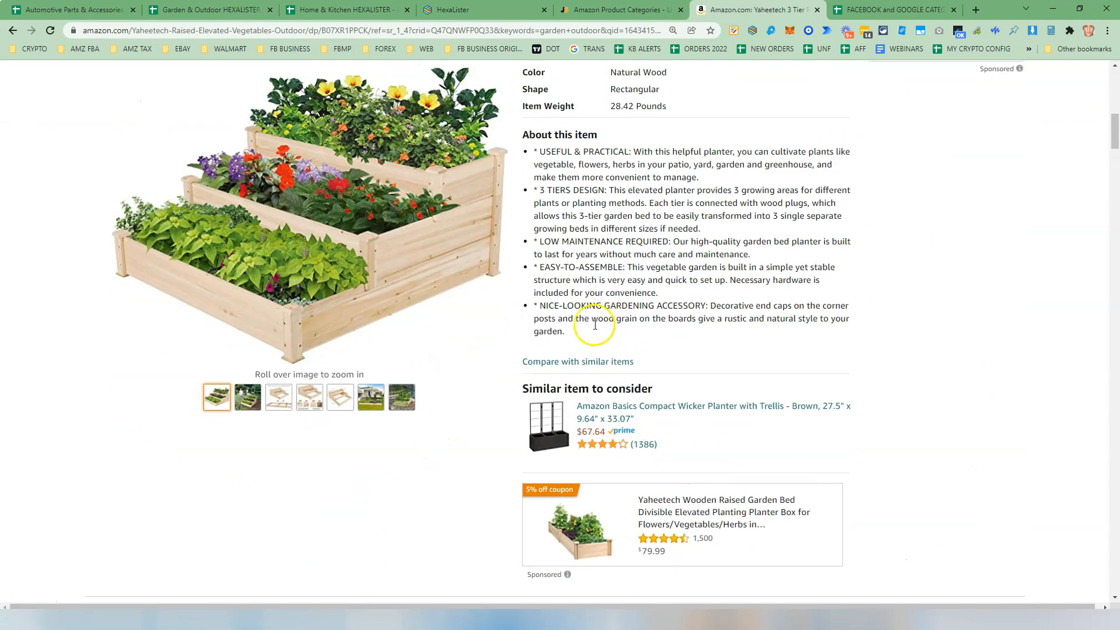
double_click(584, 307)
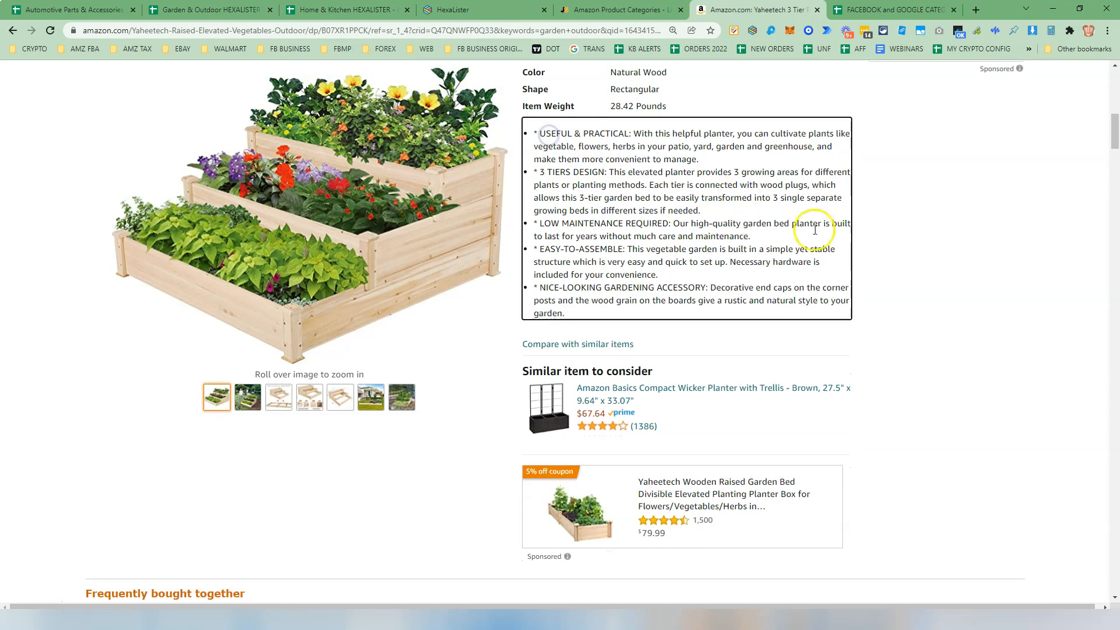
scroll(883, 337, "up", 5)
scroll(882, 338, "up", 5)
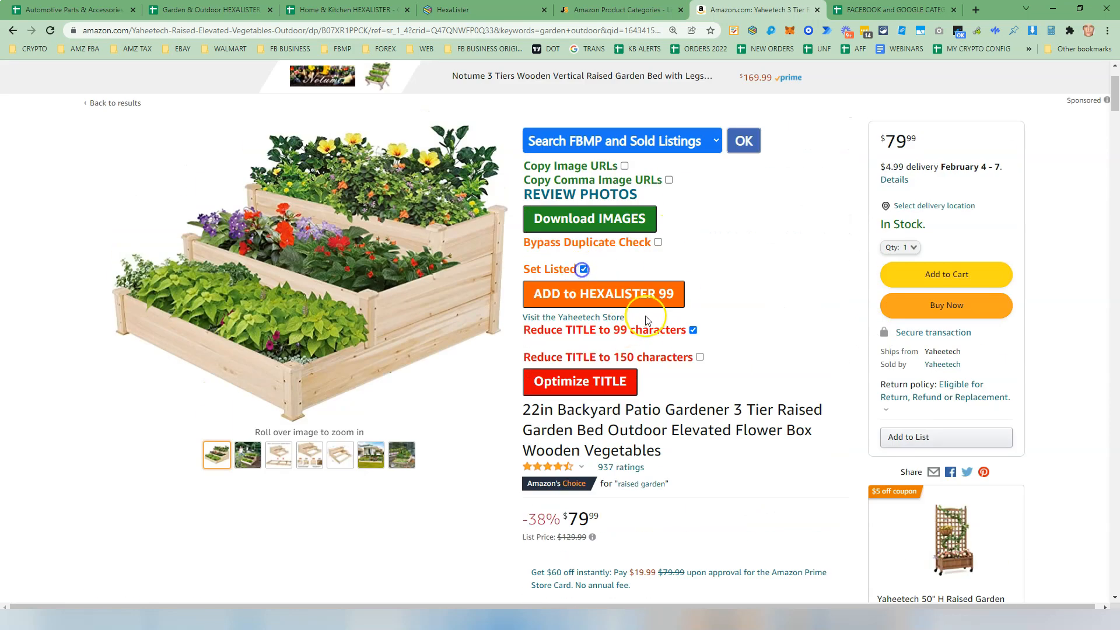
- Open Hexalister and filter its items by the Listed status
left_click(752, 32)
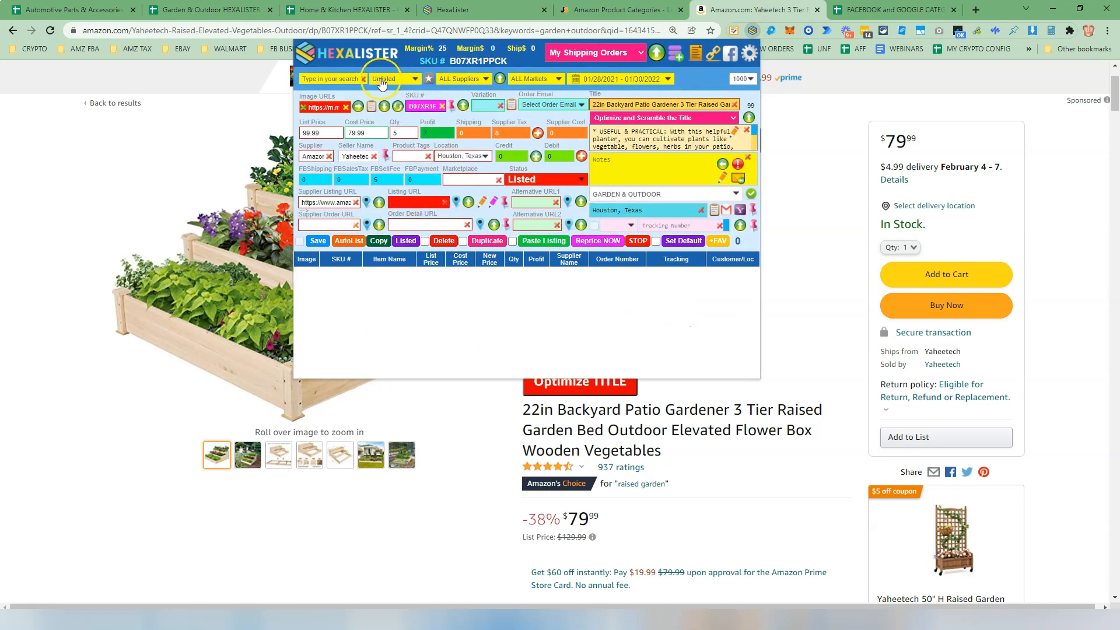
left_click(382, 83)
left_click(380, 82)
left_click(387, 90)
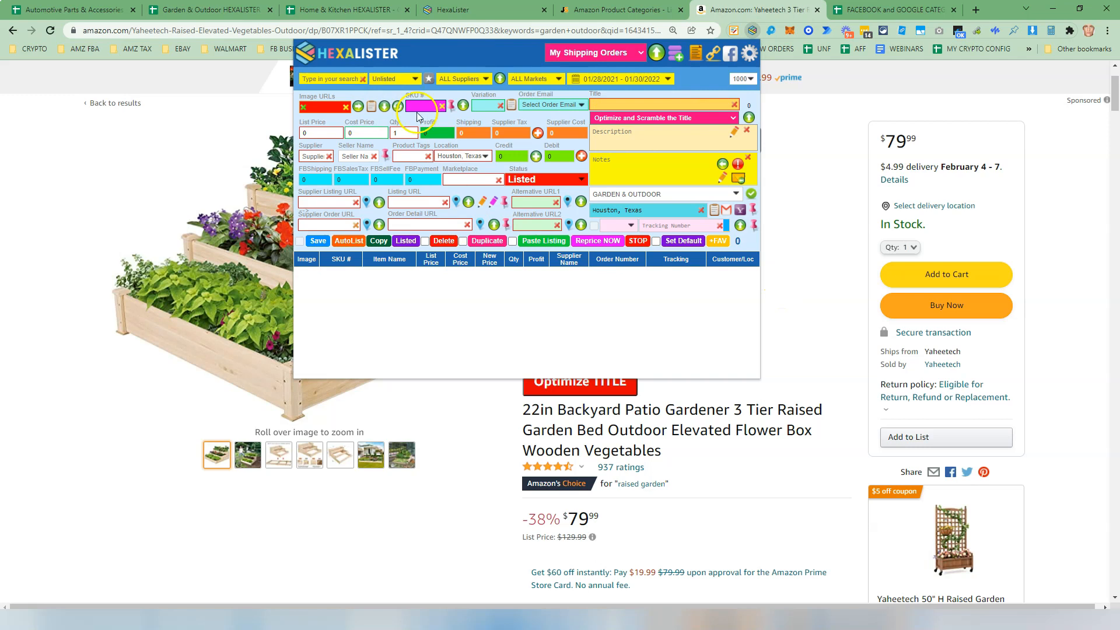
left_click(385, 83)
left_click(384, 96)
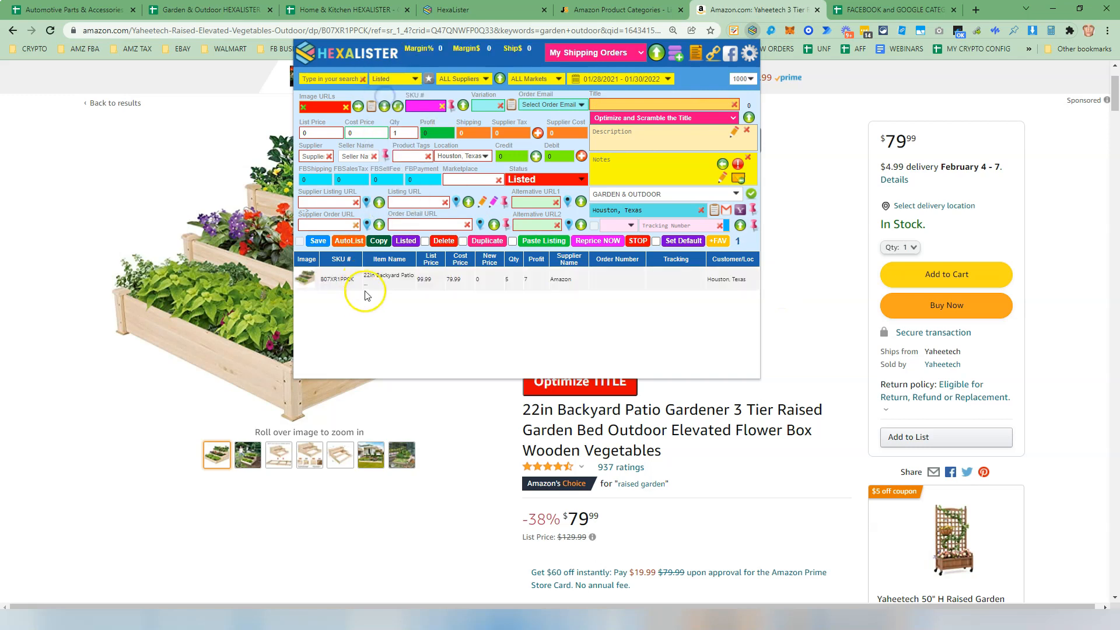
- Set the raised garden bed's list price to 109 in Hexalister and save the item
left_click(376, 277)
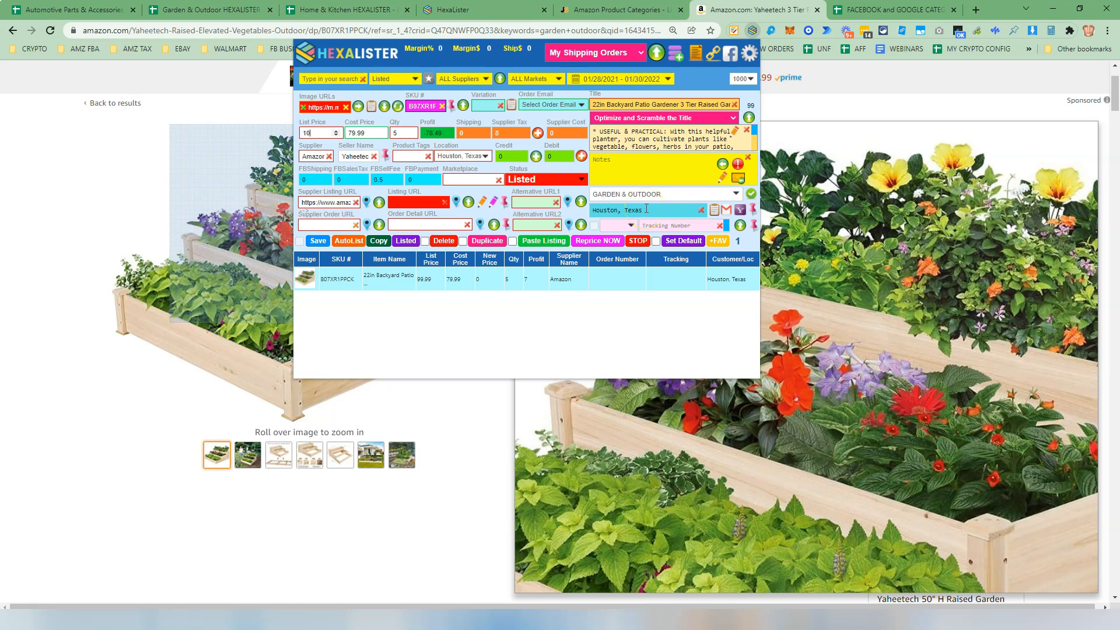
left_click(778, 207)
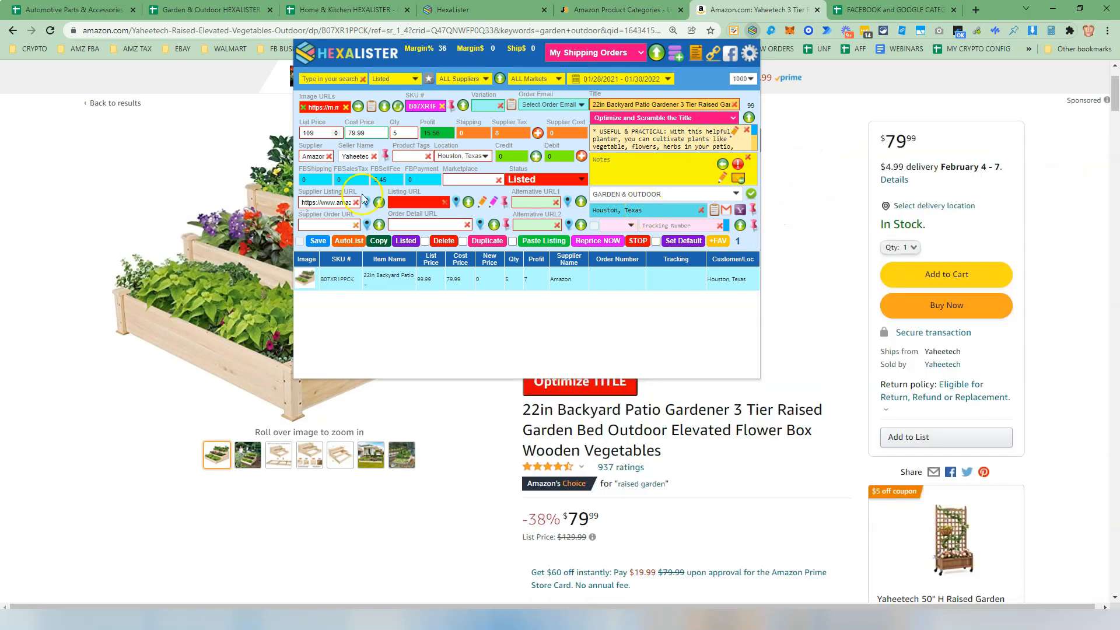
left_click(318, 240)
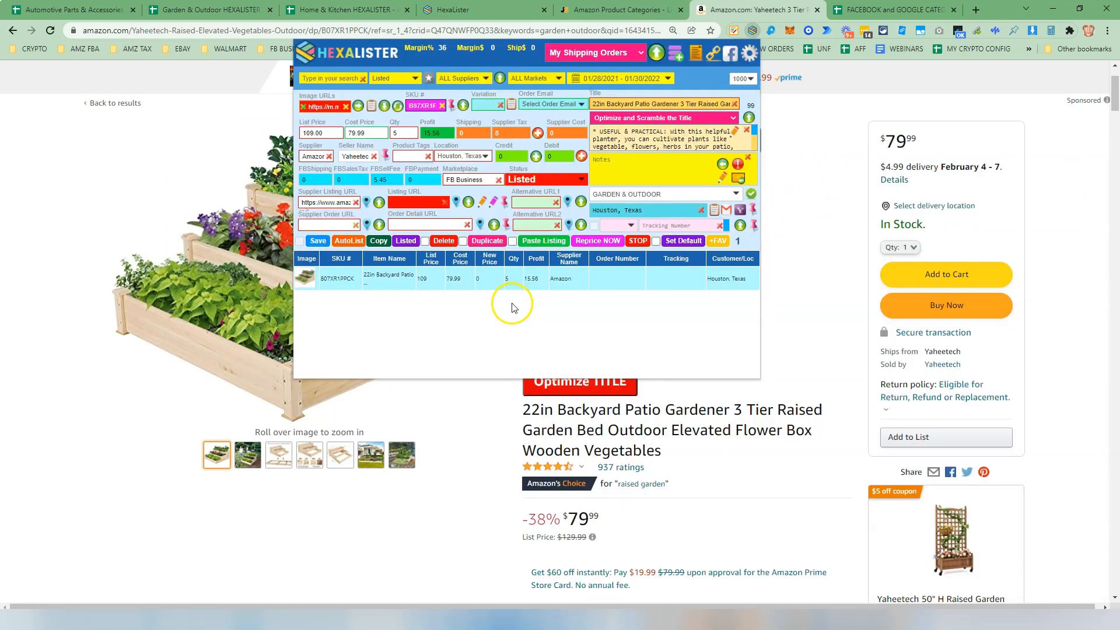
- Check the raised garden bed's row in the Garden & Outdoor HEXALISTER sheet and return to the Amazon garden outdoor results
left_click(87, 10)
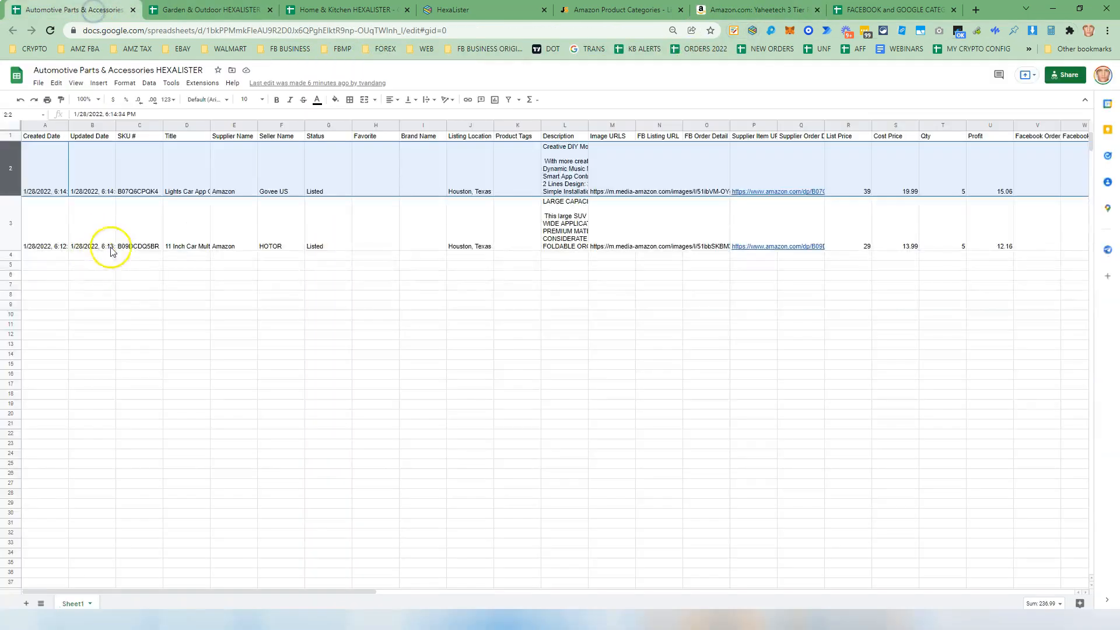
left_click(192, 10)
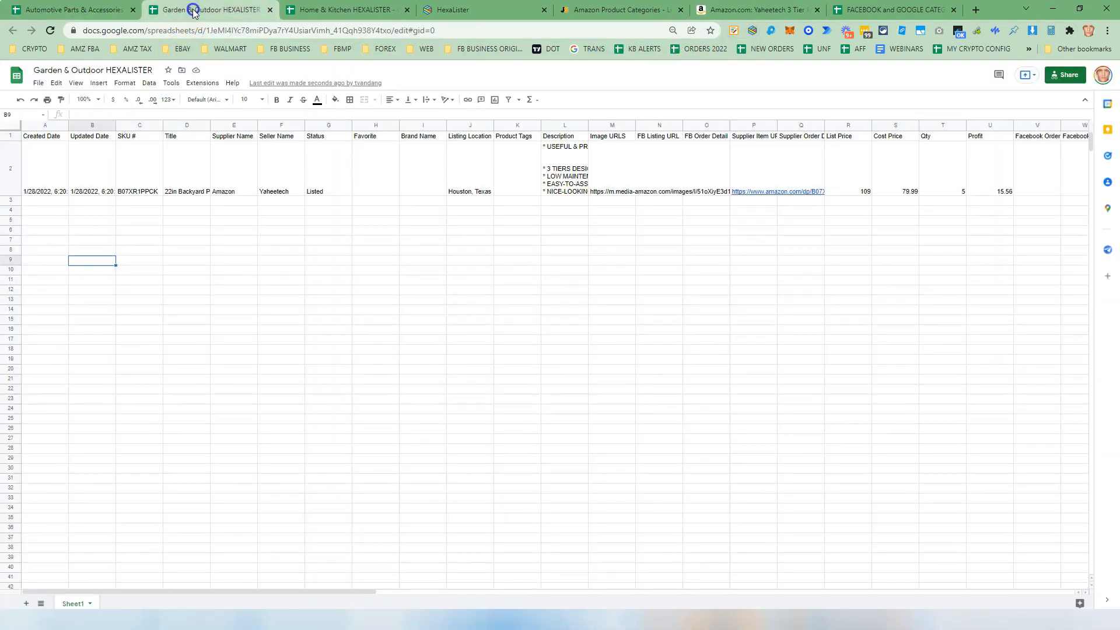
left_click(7, 161)
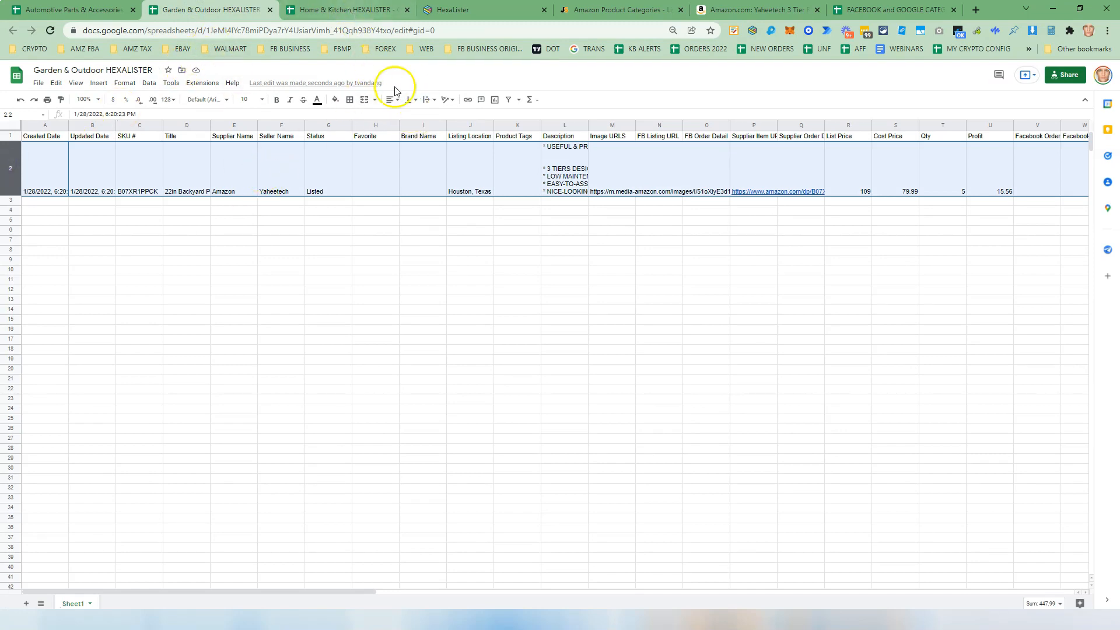
left_click(739, 11)
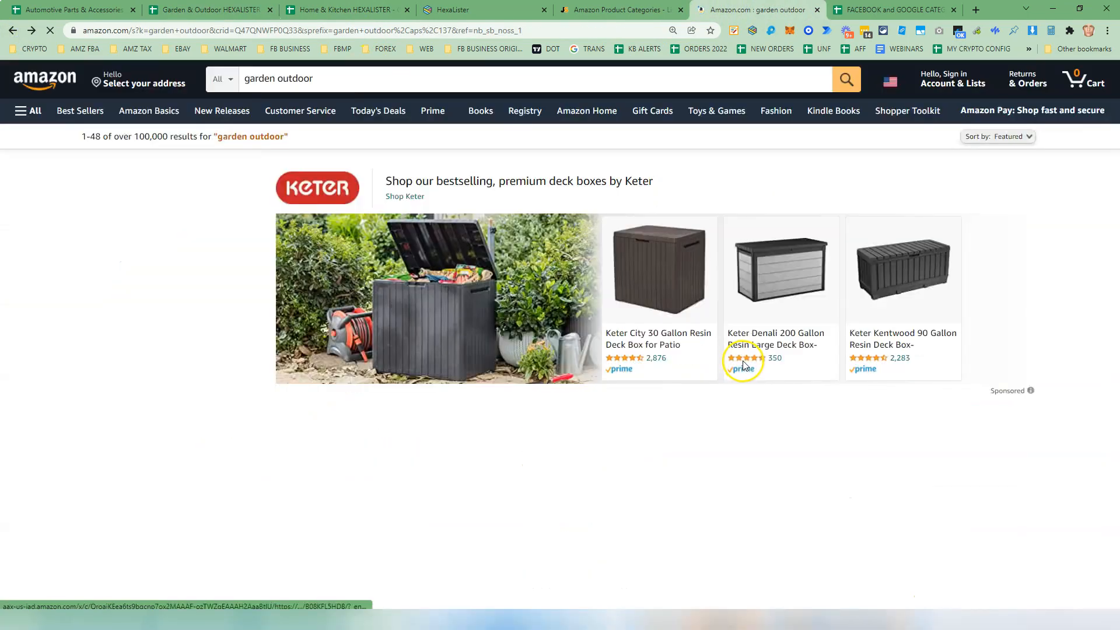
- Find the VOOKRY watering can with solar lights in the garden outdoor results and open its product page
scroll(744, 365, "down", 3)
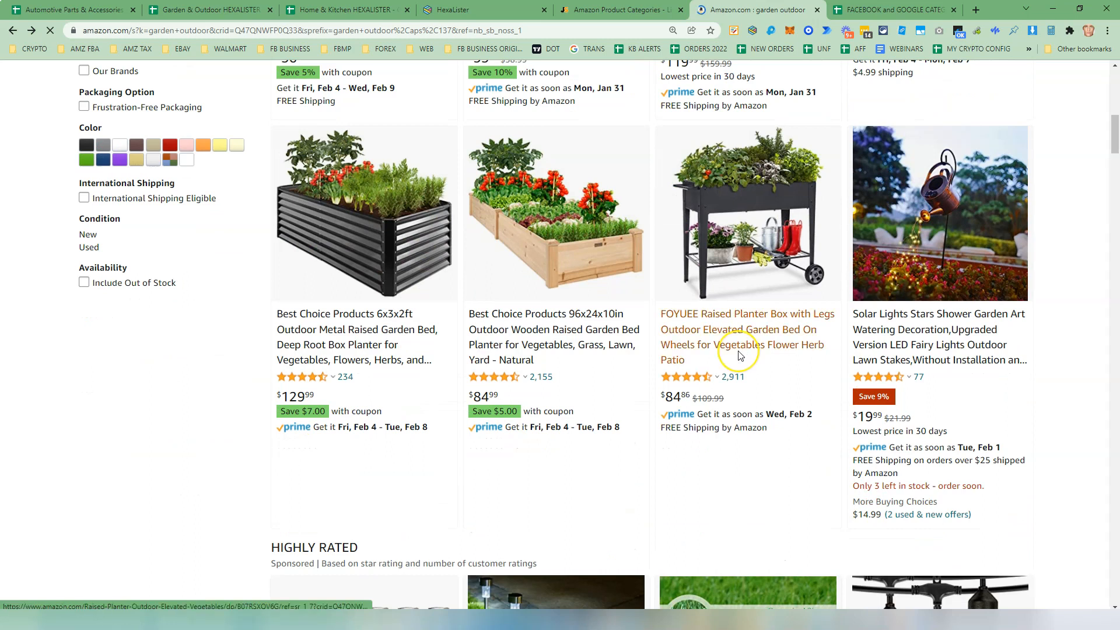
scroll(738, 355, "down", 2)
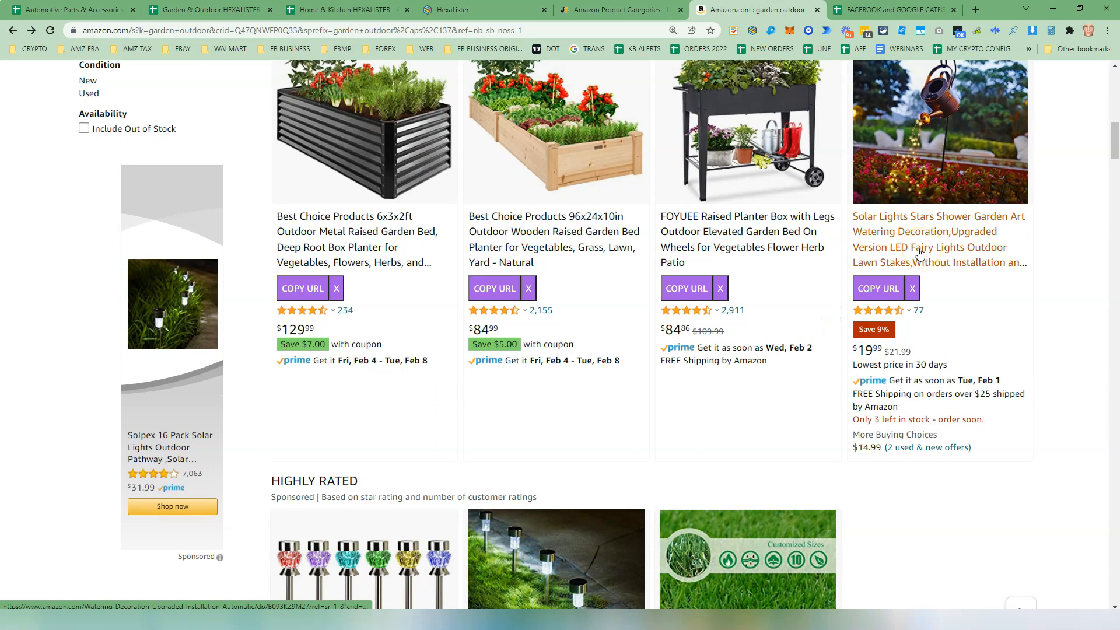
left_click(897, 265)
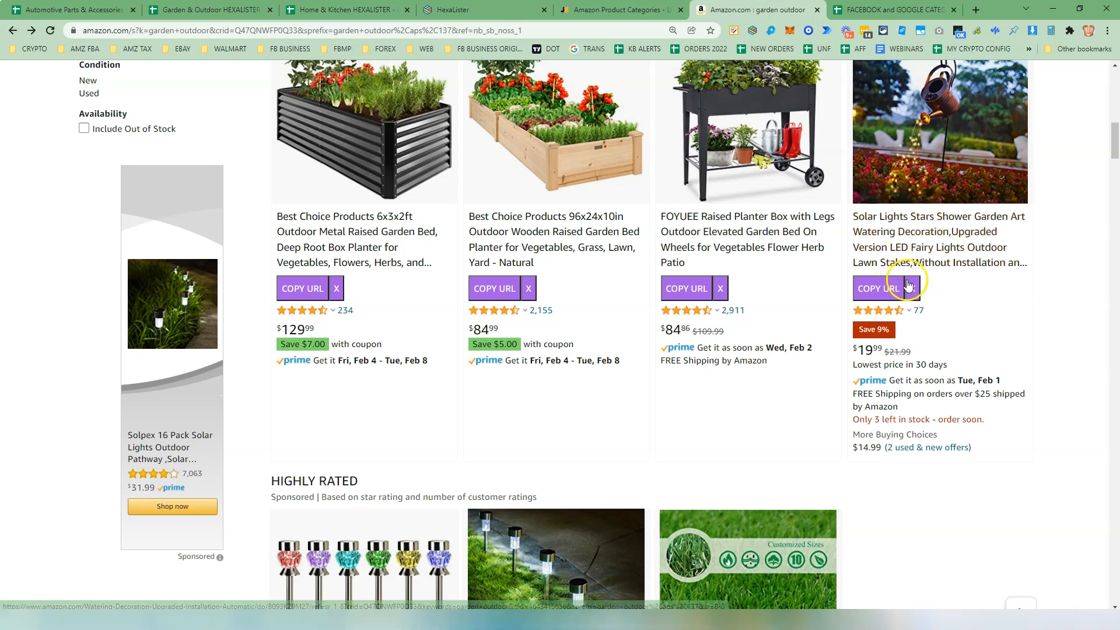
scroll(895, 274, "down", 5)
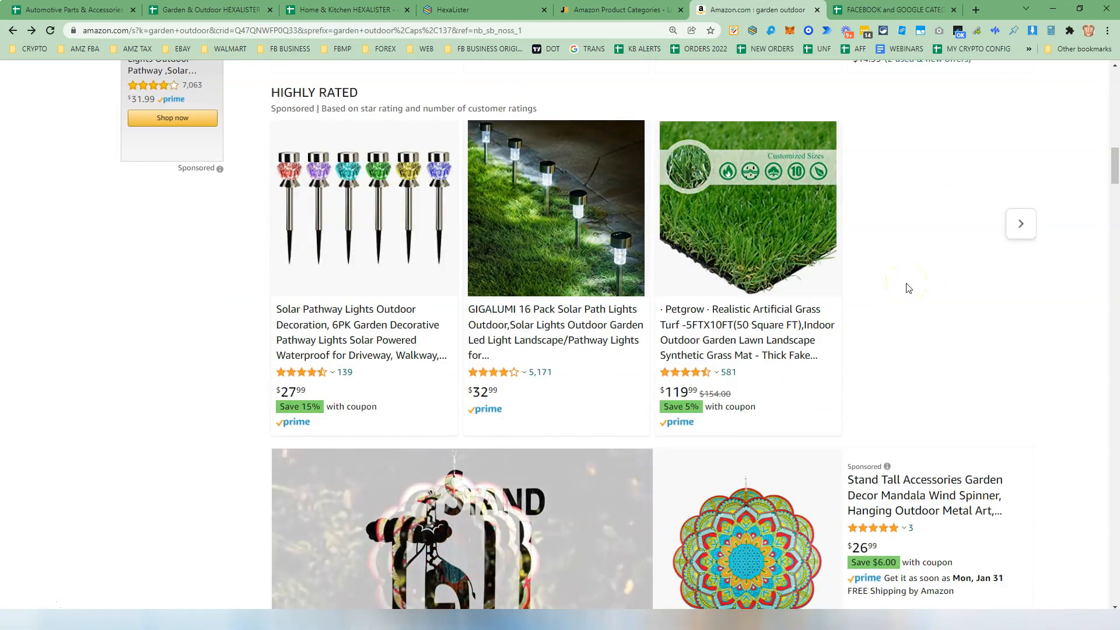
scroll(904, 286, "down", 1)
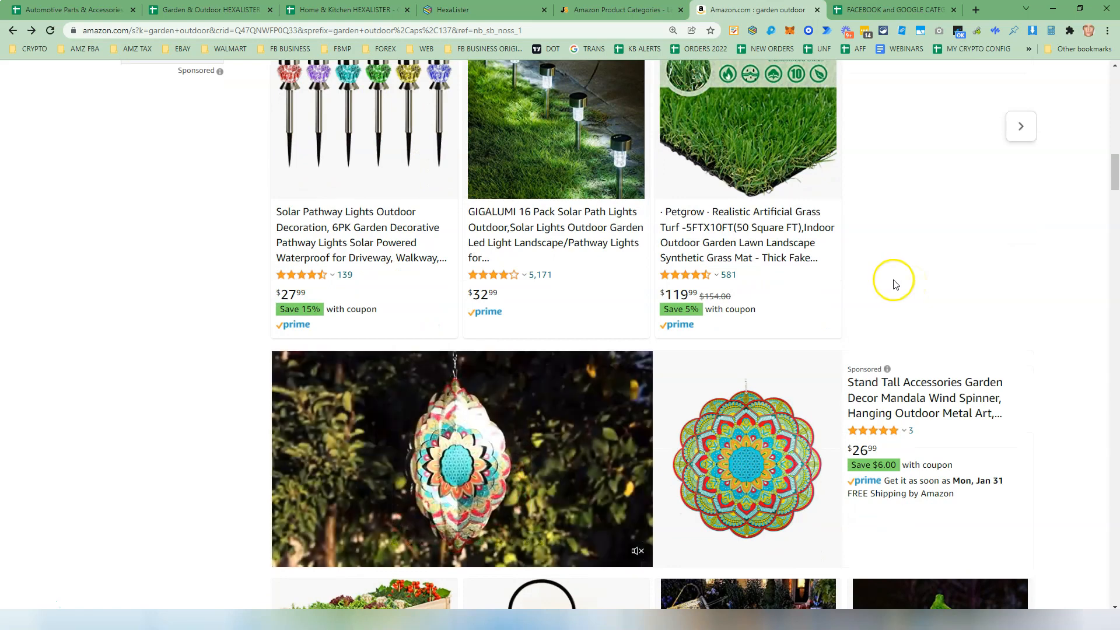
scroll(890, 284, "down", 1)
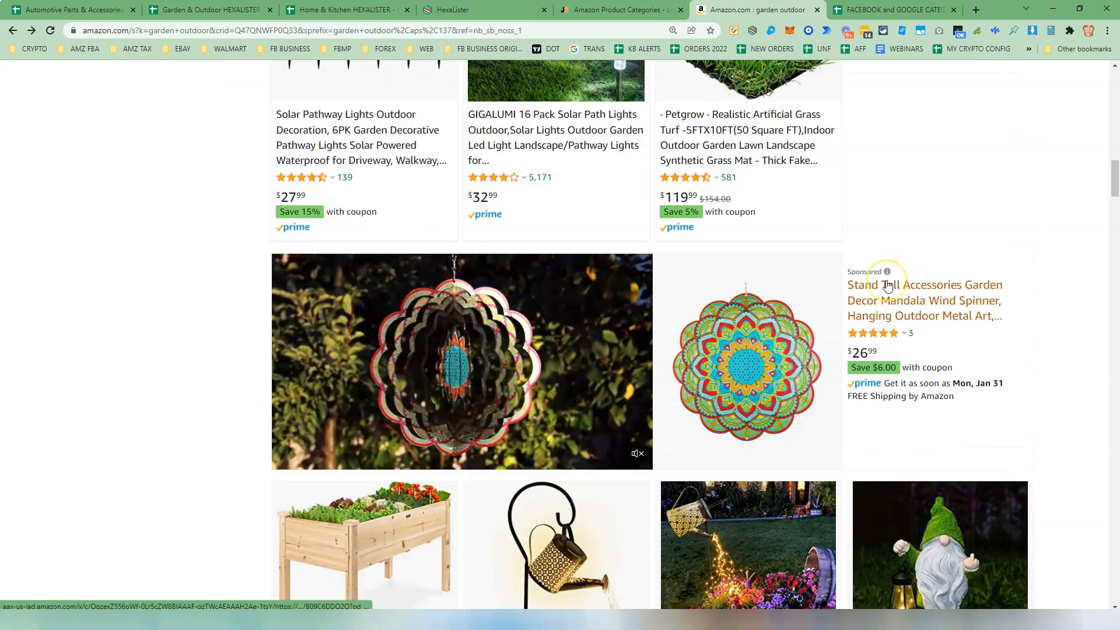
scroll(887, 285, "down", 4)
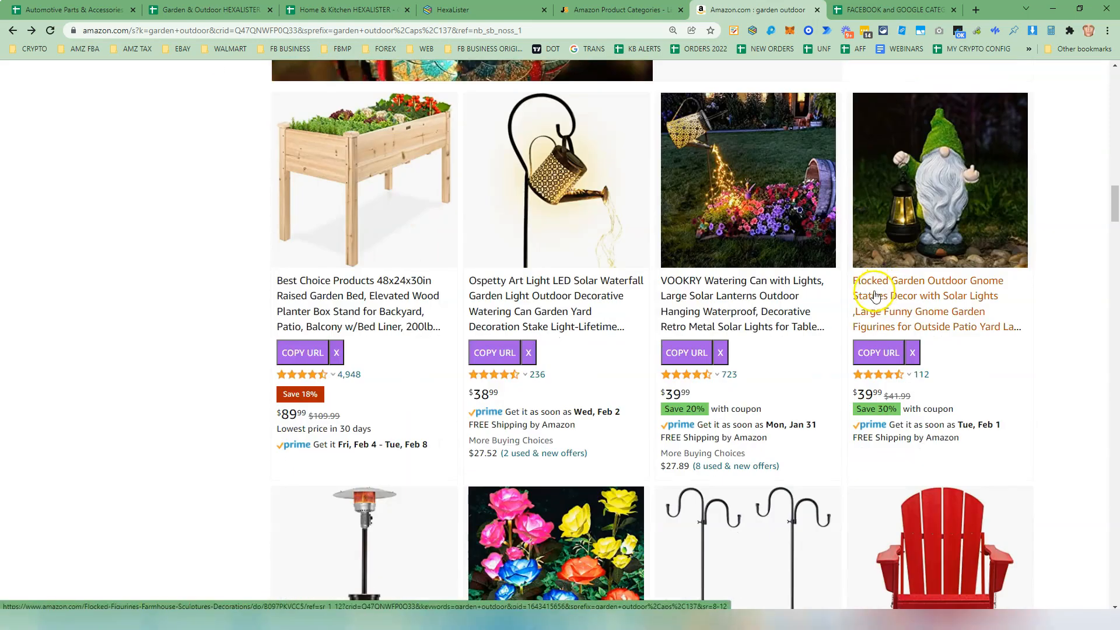
left_click(750, 298)
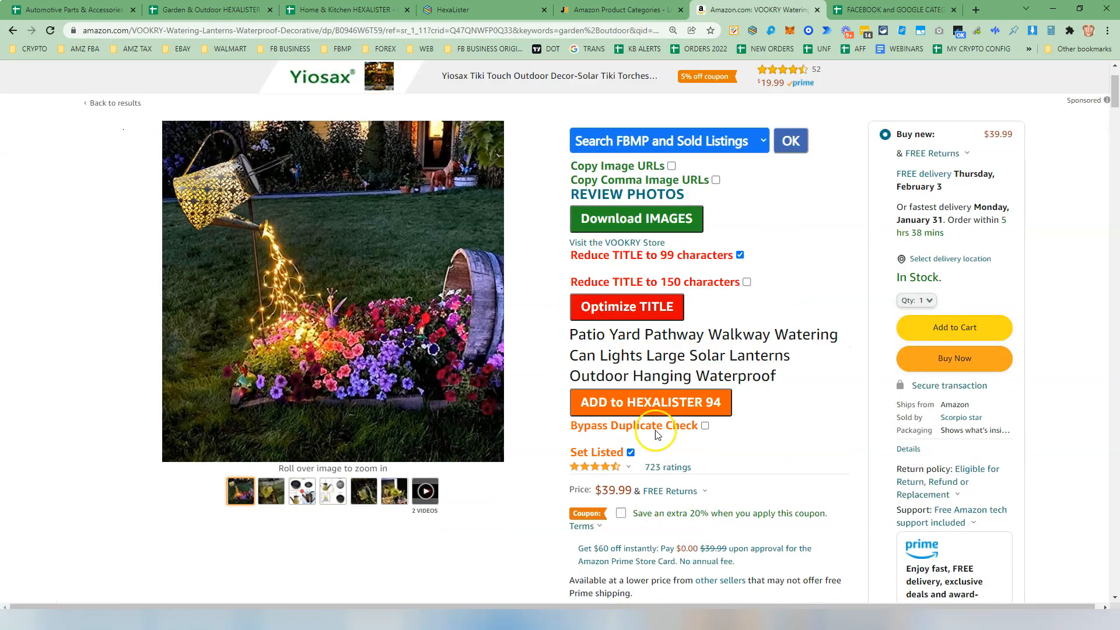
- Set the watering can lights' list price to 59 in Hexalister, save the item, and check its row in the Garden & Outdoor HEXALISTER sheet
left_click(752, 30)
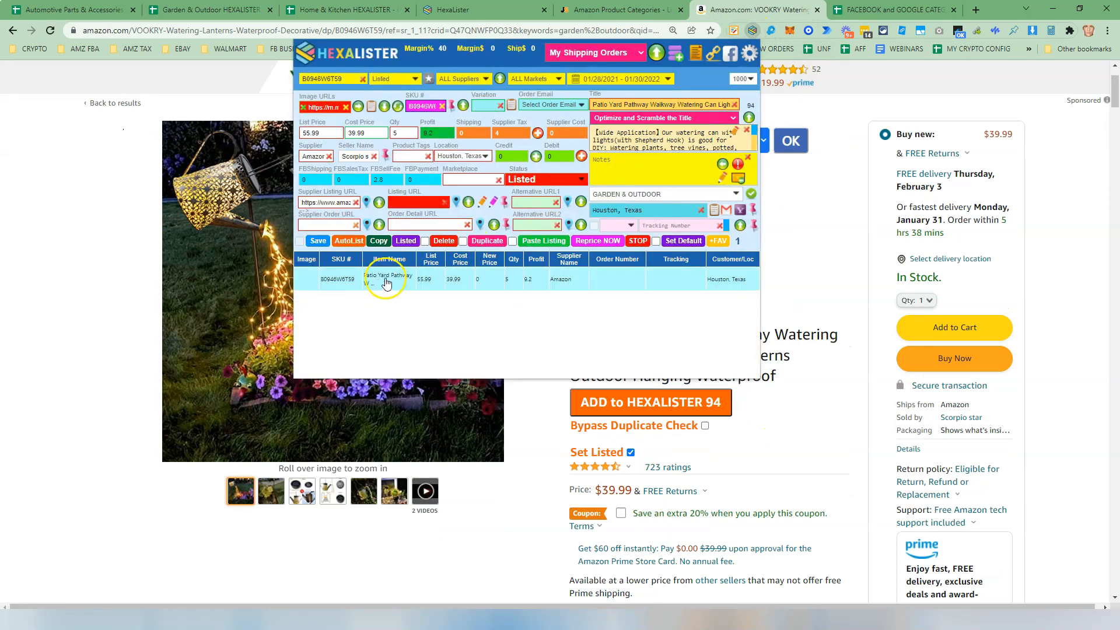
left_click(362, 79)
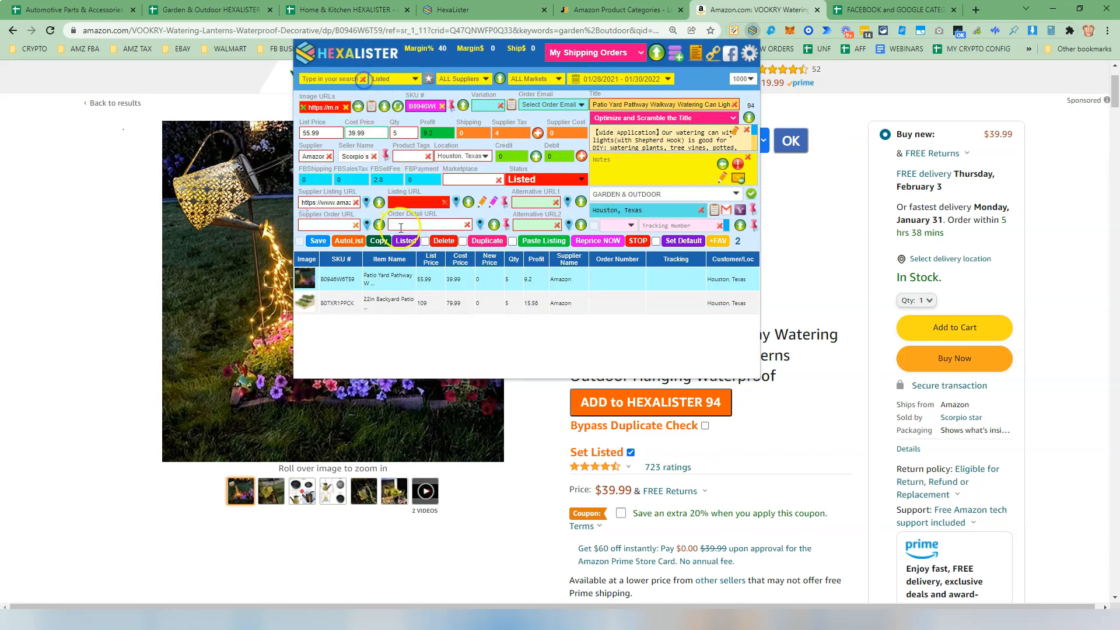
left_click(394, 302)
left_click(386, 278)
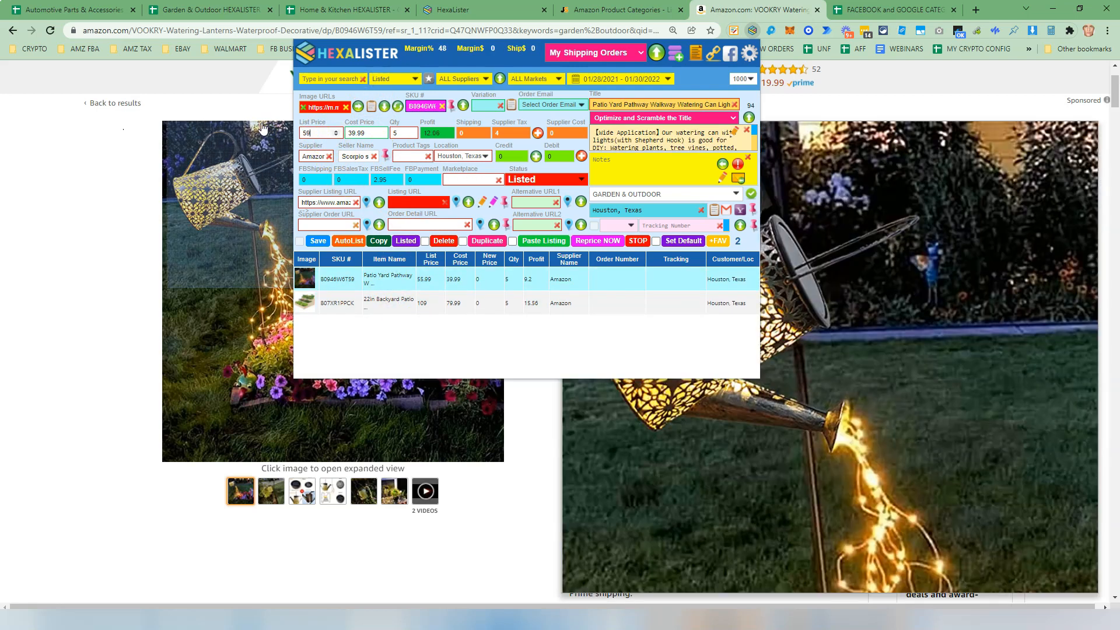
left_click(318, 241)
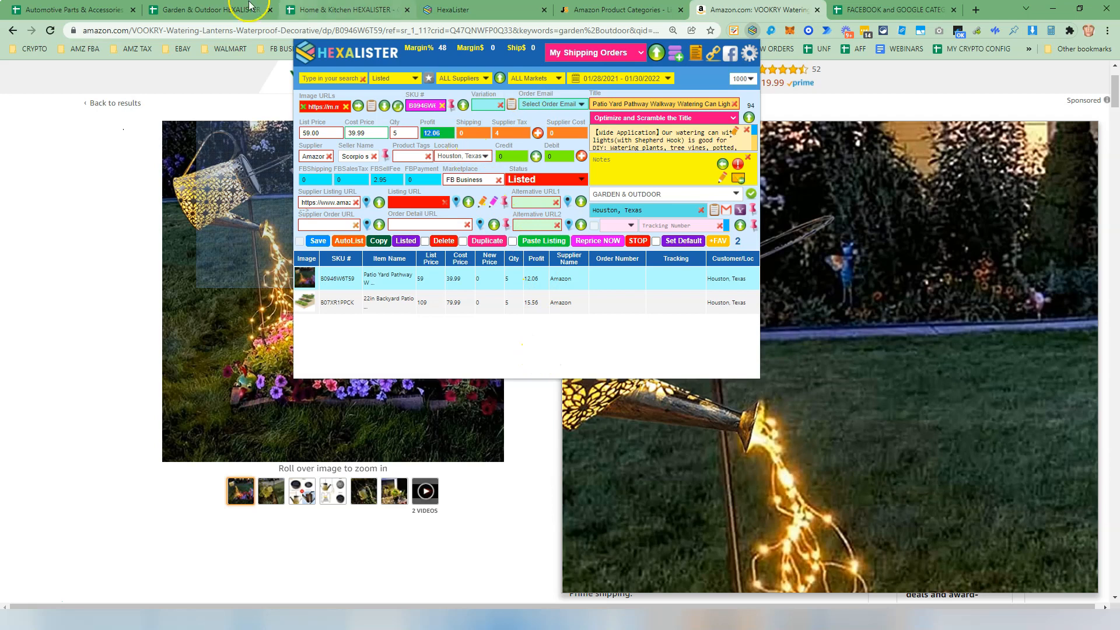
left_click(236, 10)
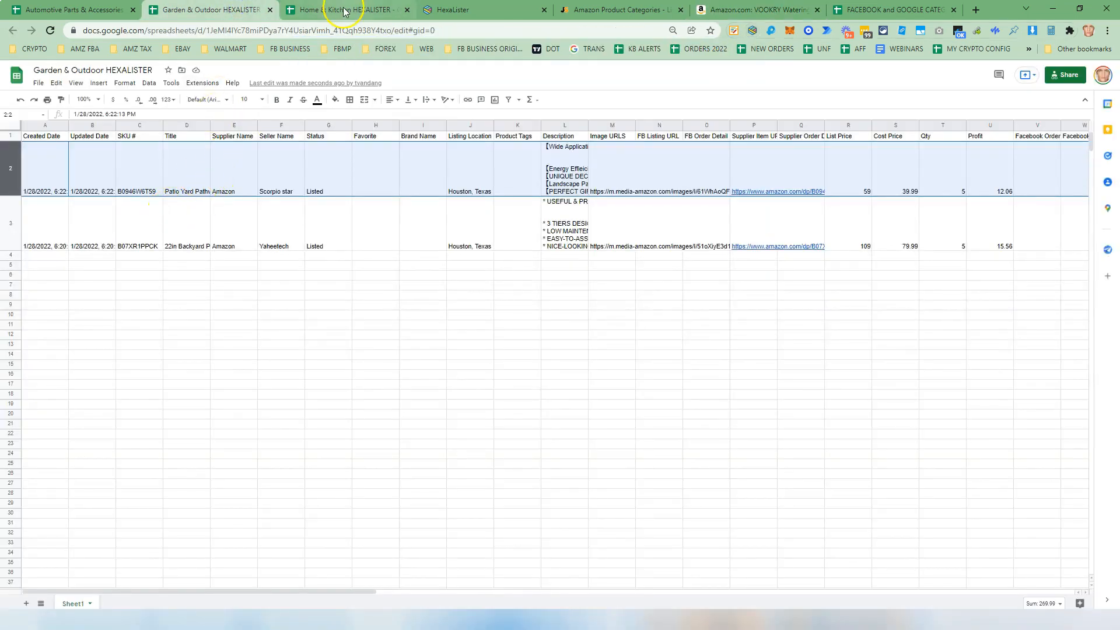
- Switch Hexalister's default Google Sheet to Home & Kitchen HEXALISTER, save the settings, and check that sheet
left_click(345, 10)
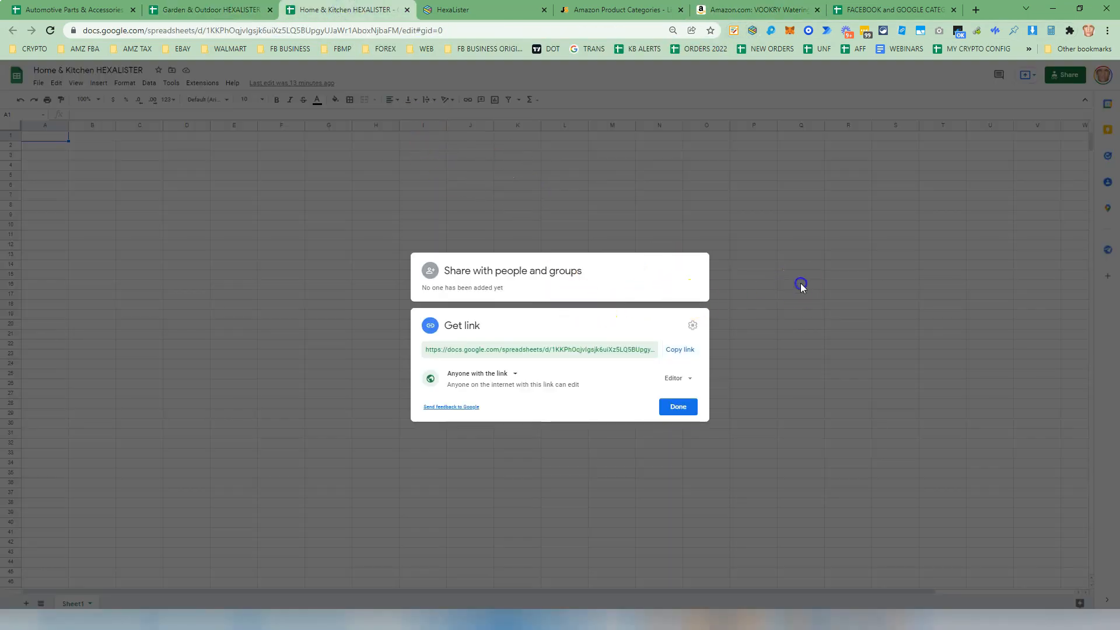
left_click(735, 10)
left_click(521, 81)
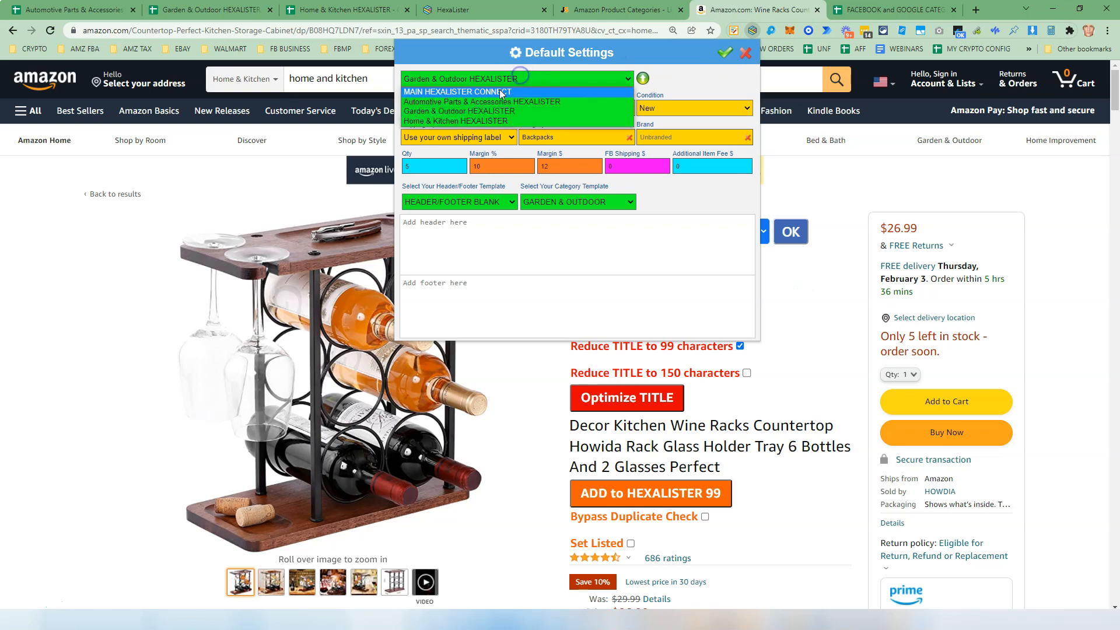
left_click(458, 119)
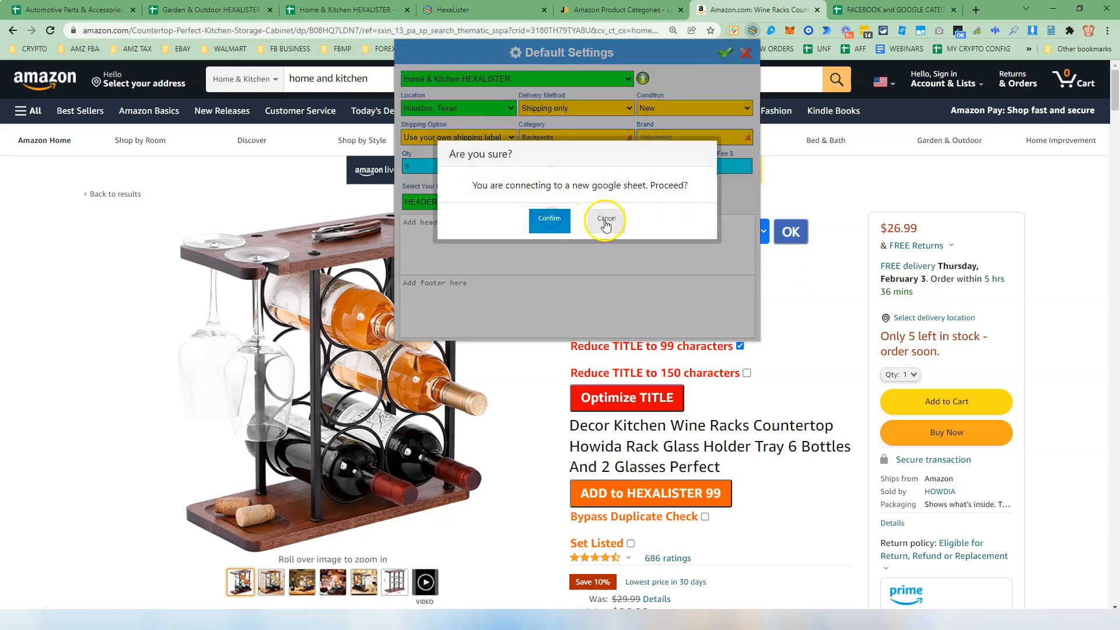
left_click(548, 220)
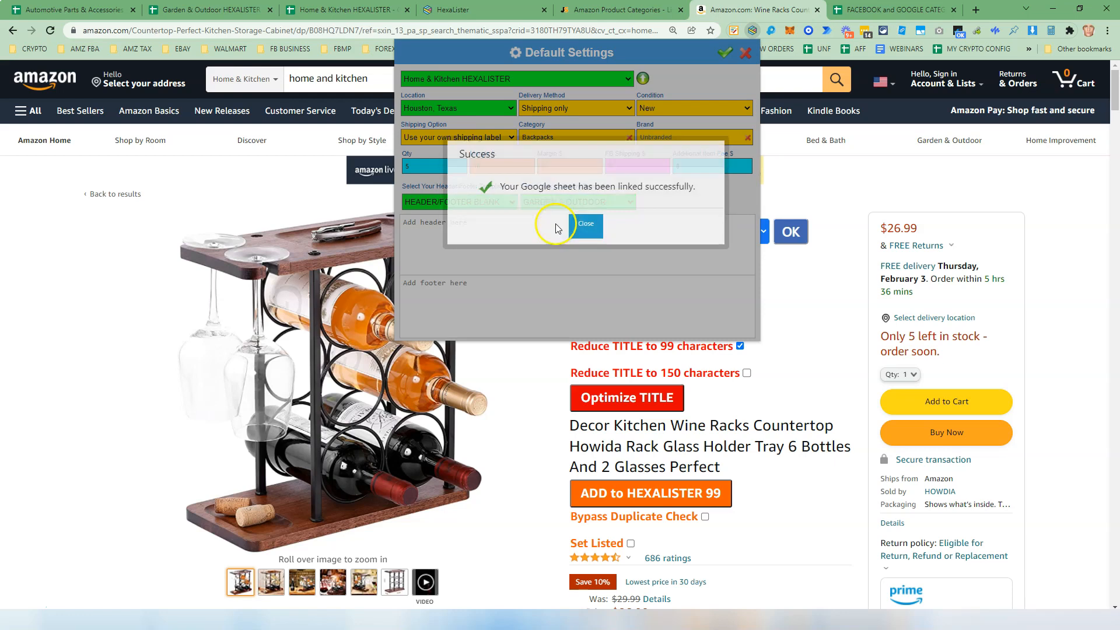
left_click(585, 222)
left_click(725, 53)
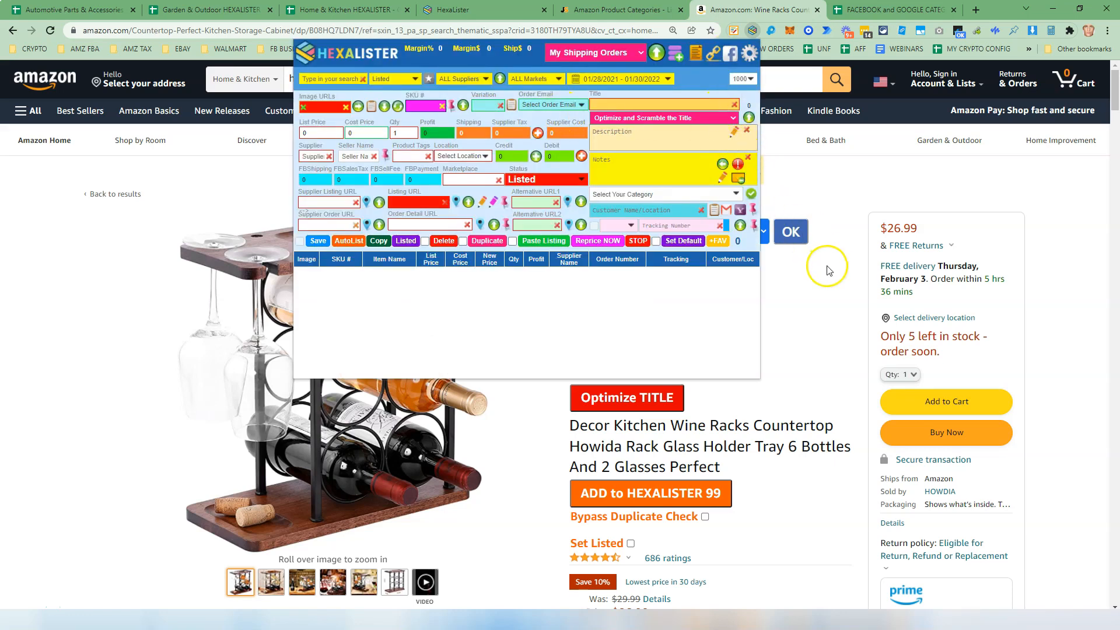
left_click(350, 9)
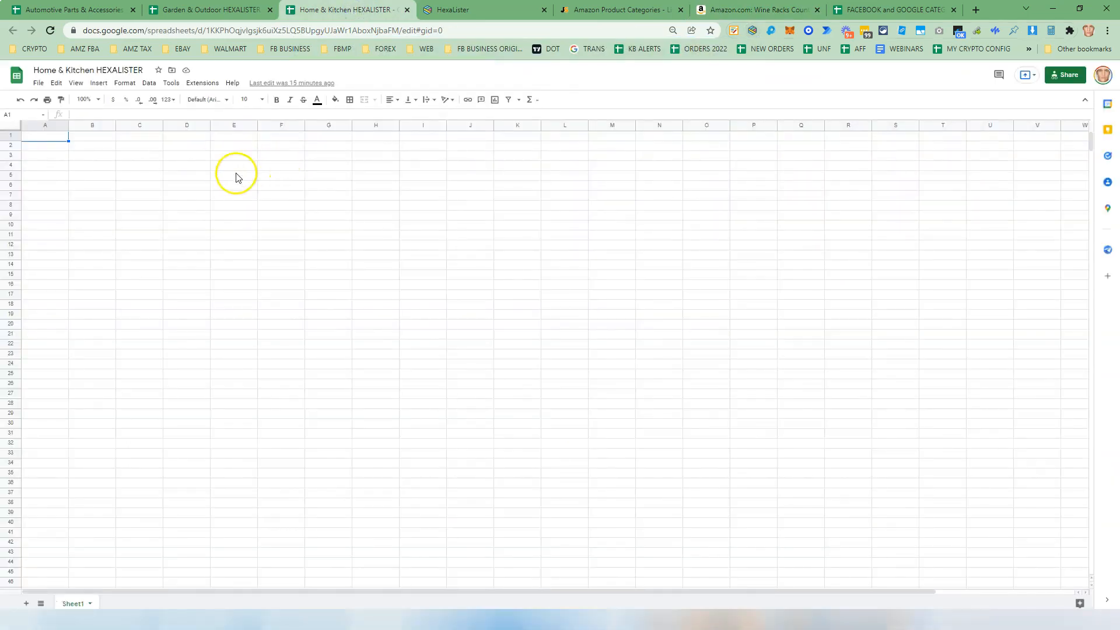
- Copy the countertop wine rack's specifications from Color through Assembly Required on its Amazon page
left_click(753, 10)
scroll(729, 280, "down", 1)
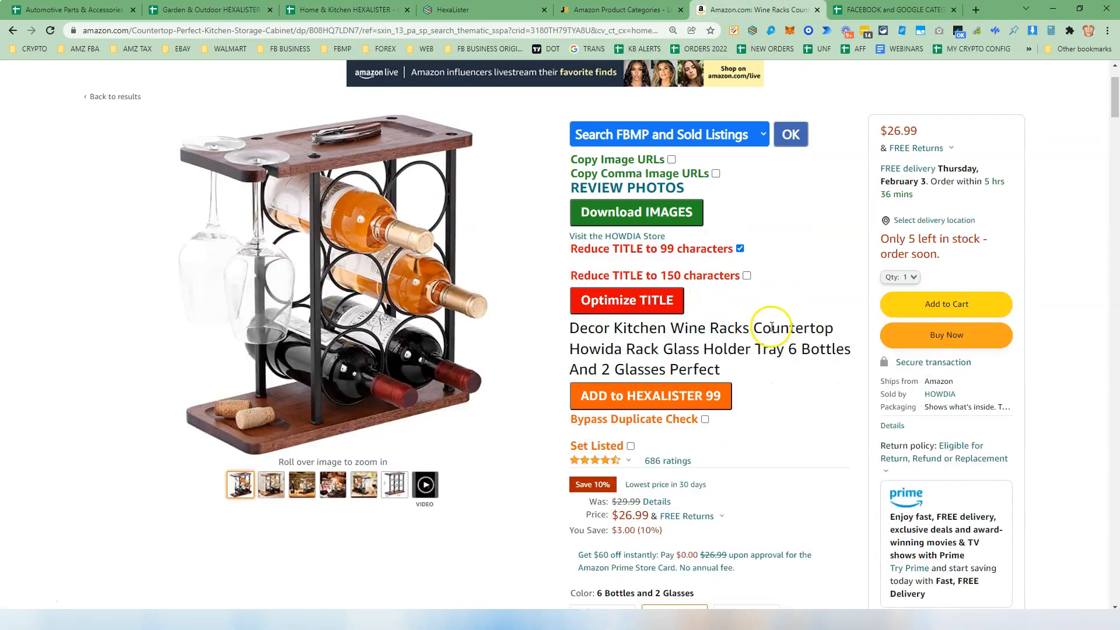
scroll(753, 304, "down", 4)
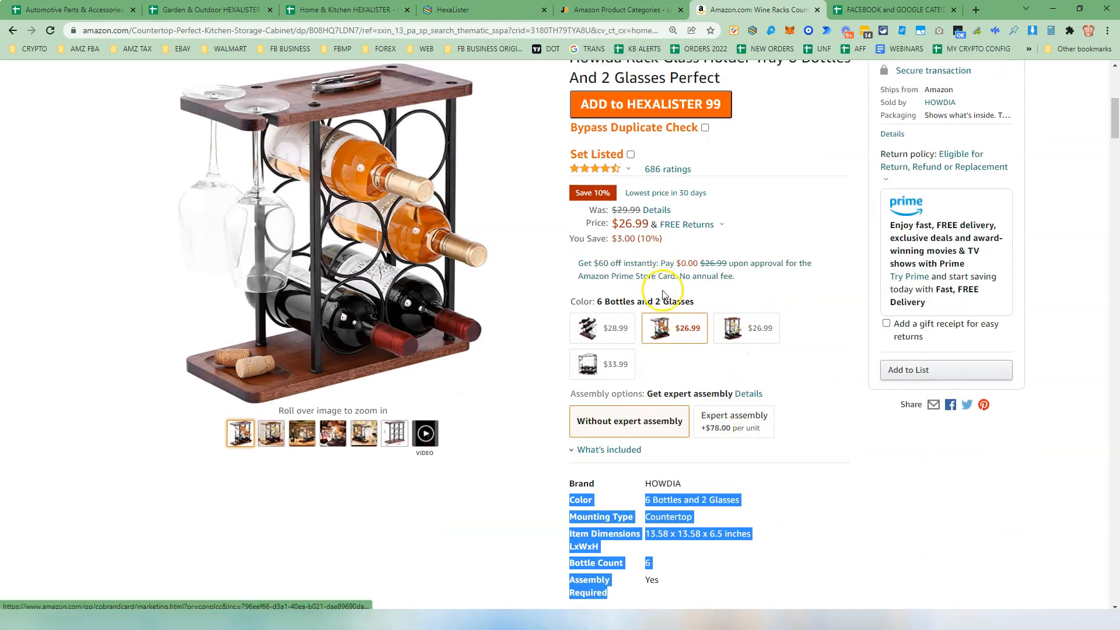
scroll(676, 310, "down", 5)
scroll(654, 315, "up", 8)
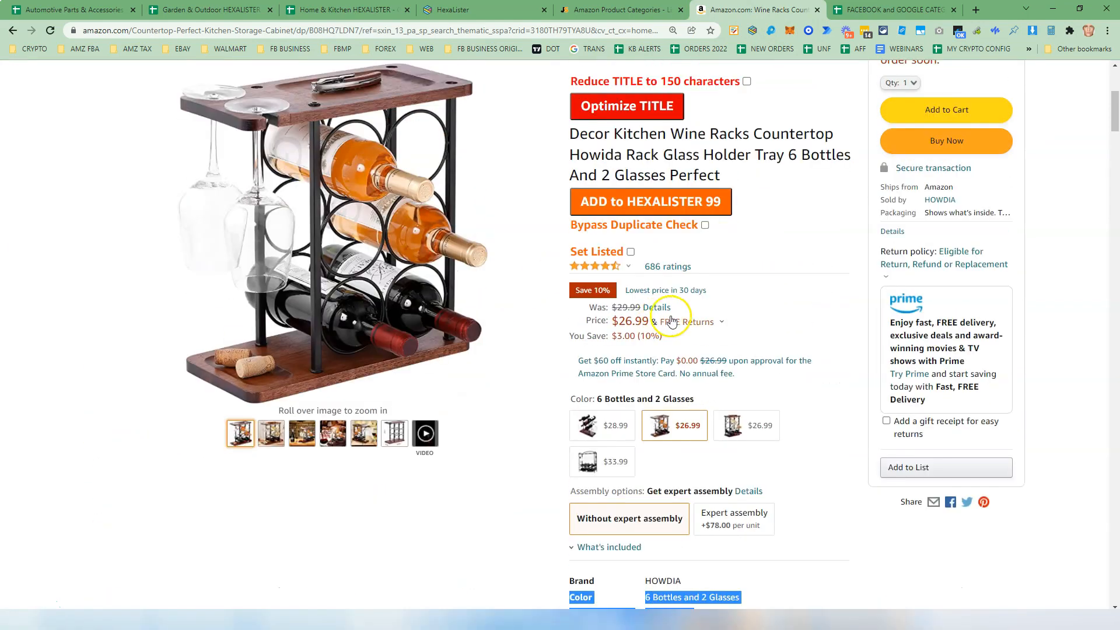
left_click(671, 297)
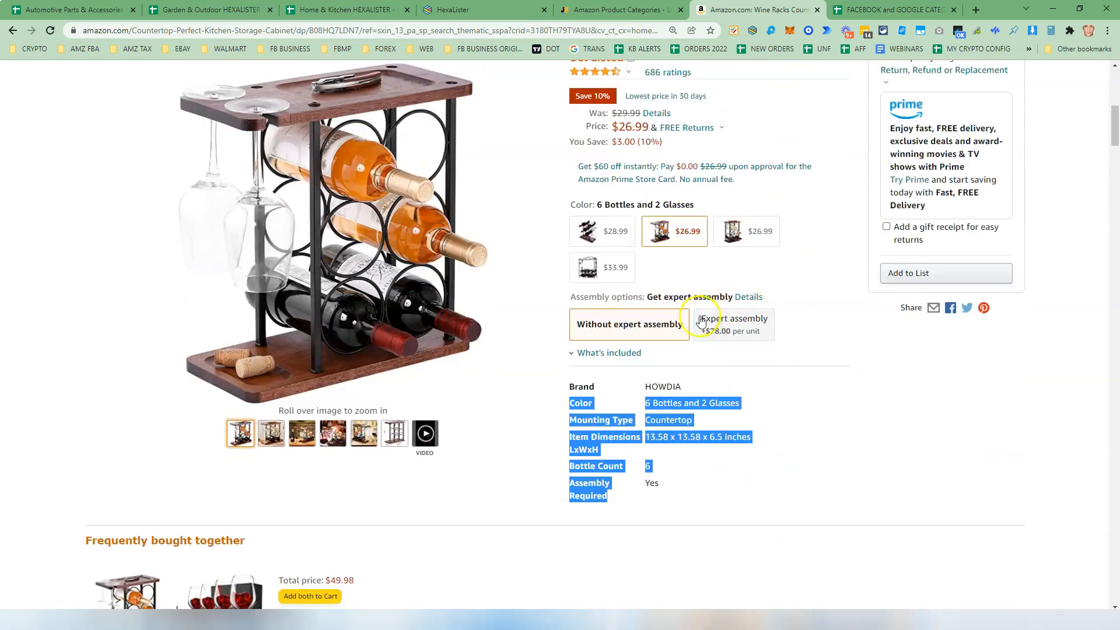
right_click(599, 420)
left_click(622, 431)
- Add the wine rack to Hexalister as listed, with its title reduced to 99 characters, and open its entry
scroll(792, 375, "up", 3)
scroll(792, 376, "up", 3)
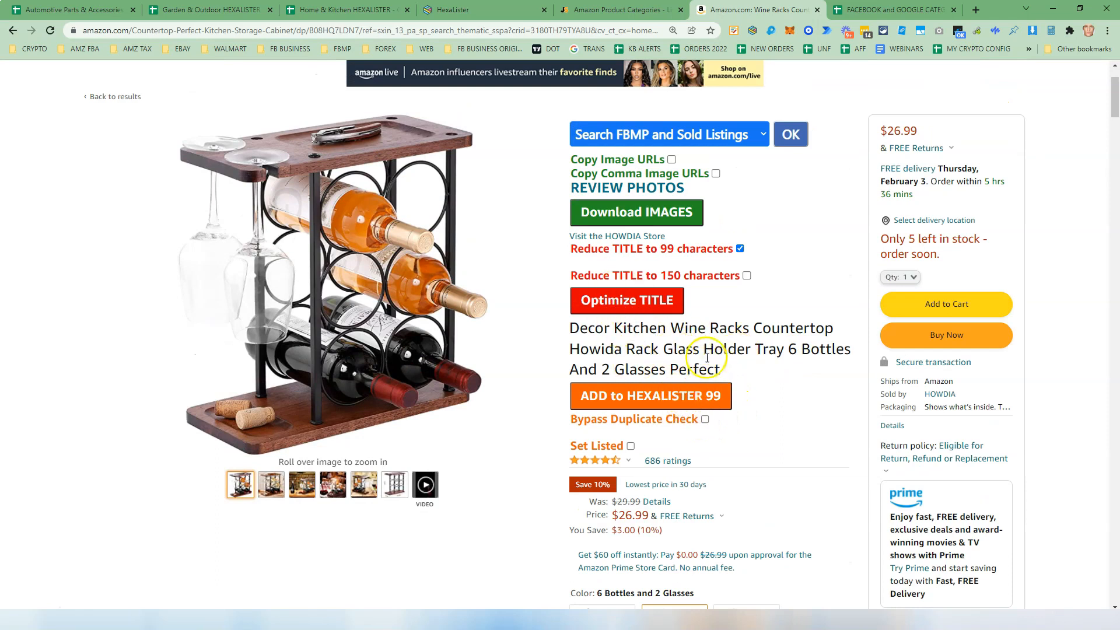
left_click(630, 445)
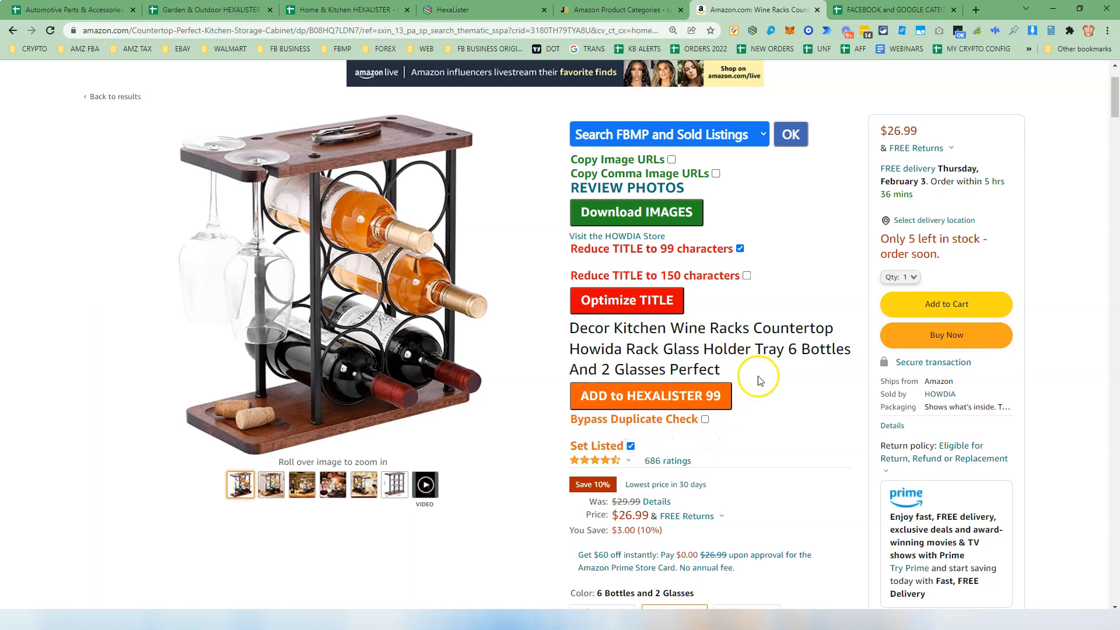
left_click(751, 30)
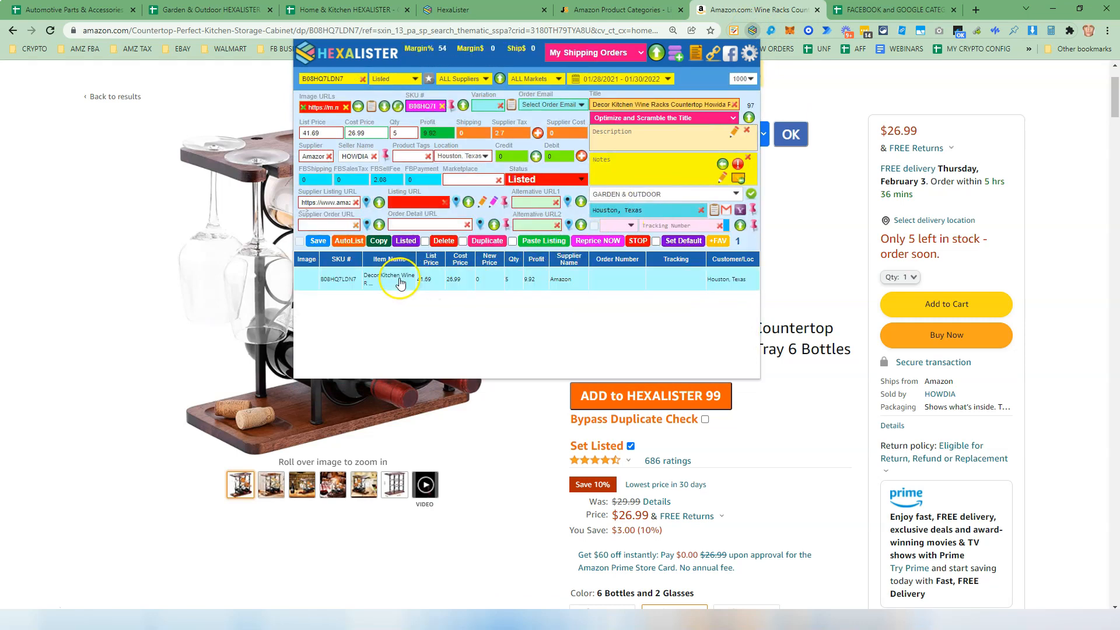
- Paste the copied specifications into the wine rack's Hexalister description and save it
left_click(733, 131)
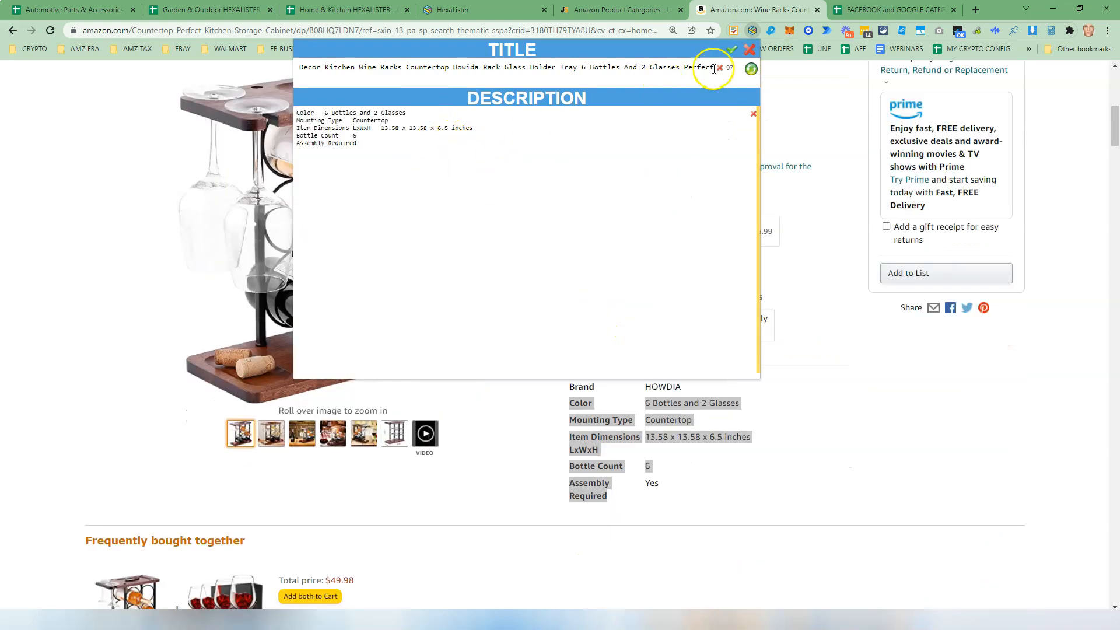
left_click(731, 52)
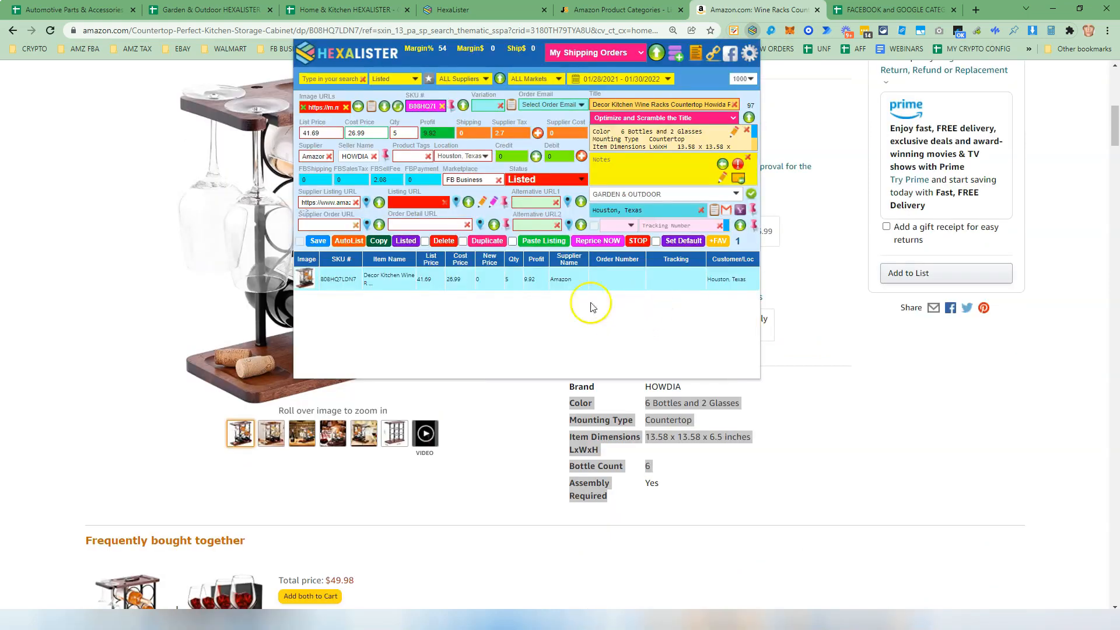
left_click(769, 451)
- Copy the wine rack's product description text from the Feature heading through the Multi-functional tray paragraph
scroll(729, 426, "down", 10)
scroll(689, 405, "down", 9)
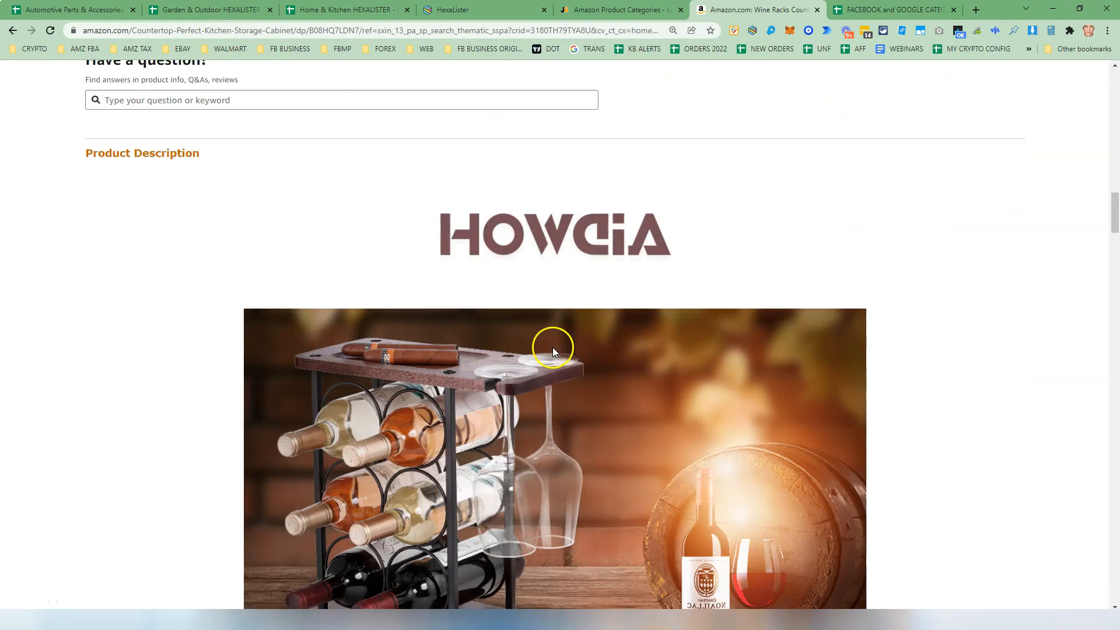
scroll(552, 348, "down", 13)
scroll(570, 343, "up", 1)
left_click_drag(605, 336, 243, 246)
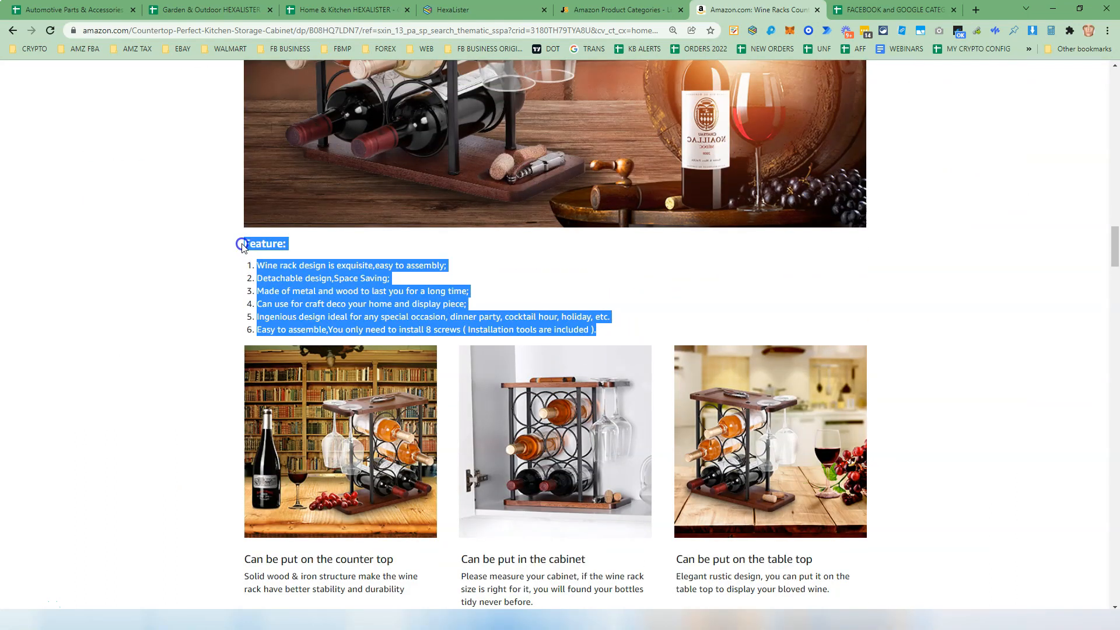
scroll(637, 350, "down", 8)
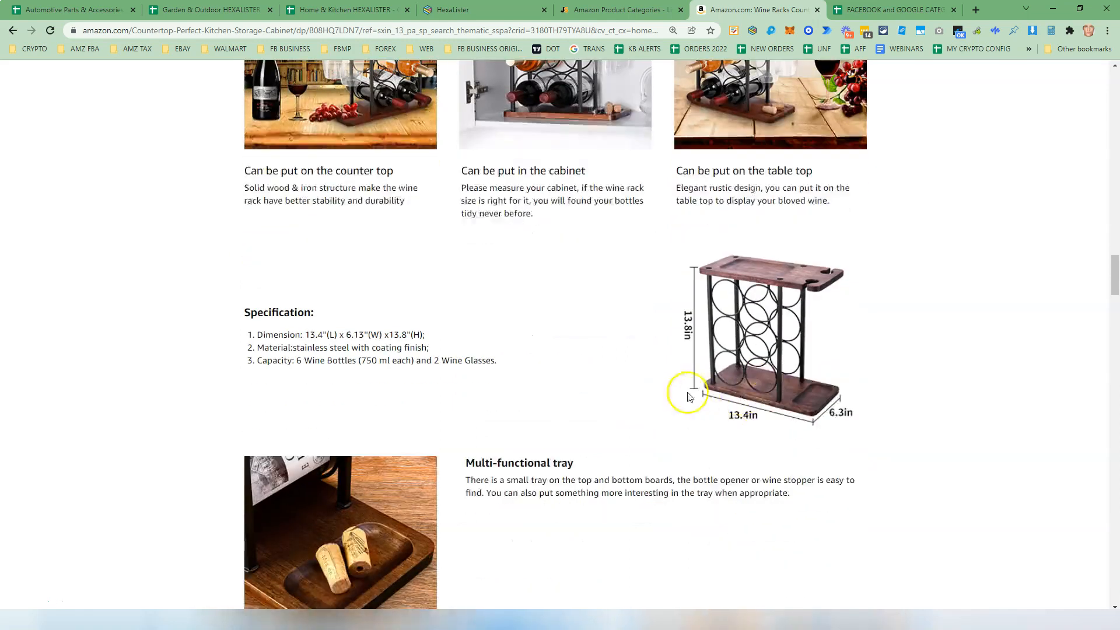
scroll(641, 429, "down", 2)
left_click_drag(792, 299, 327, 293)
scroll(607, 238, "up", 9)
scroll(343, 293, "up", 1)
scroll(326, 296, "up", 5)
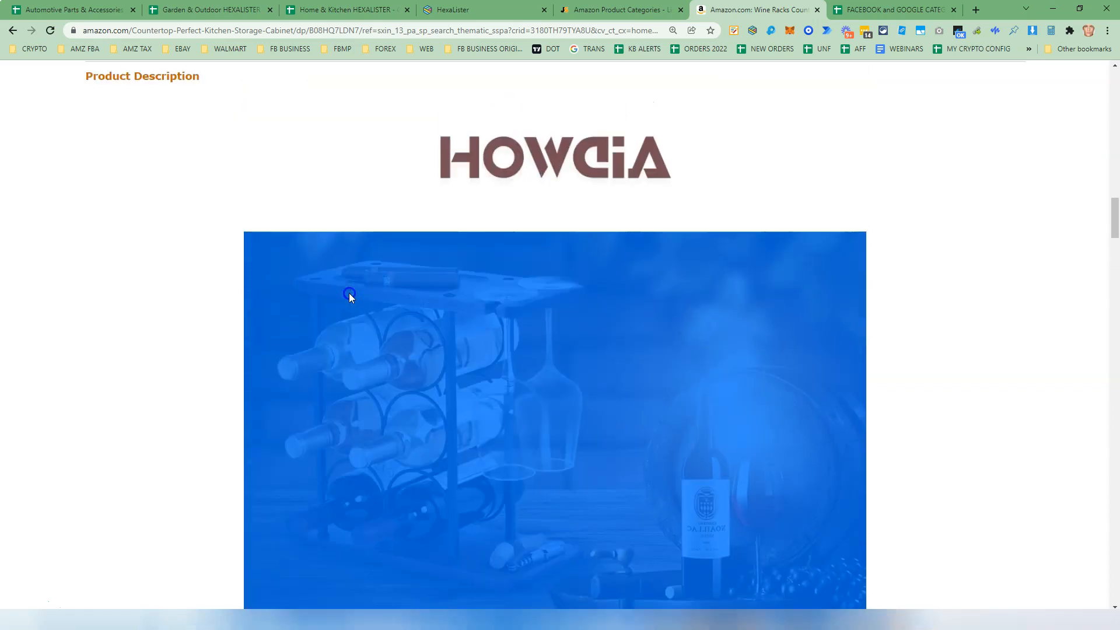
scroll(338, 383, "down", 5)
left_click_drag(272, 418, 325, 449)
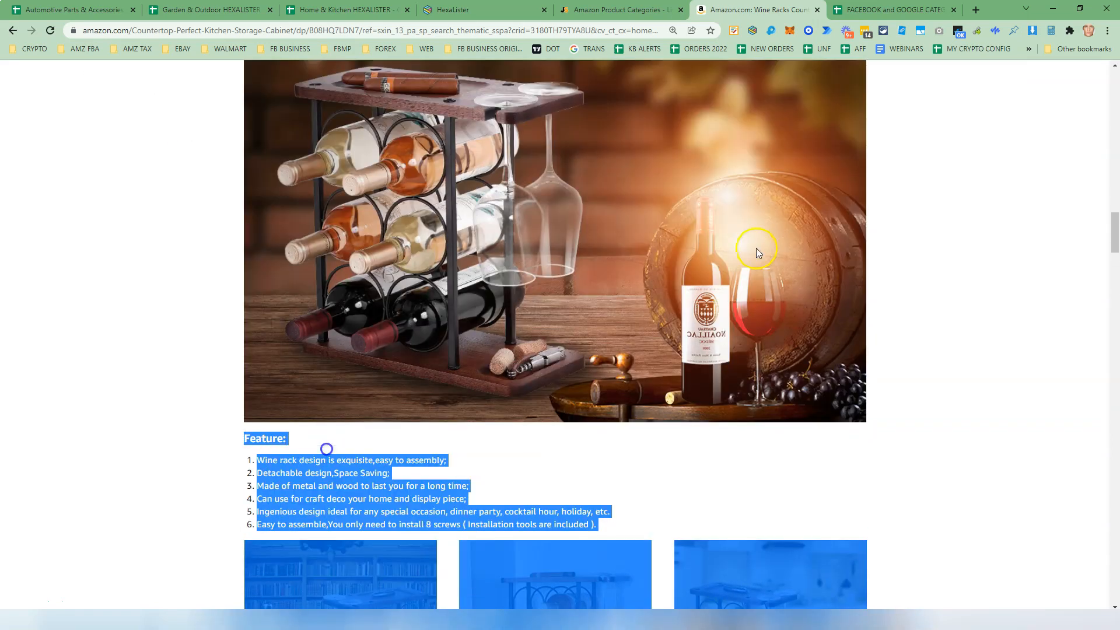
- Replace the wine rack's existing Hexalister description with the copied Feature through Multi-functional tray text and save it
left_click(751, 32)
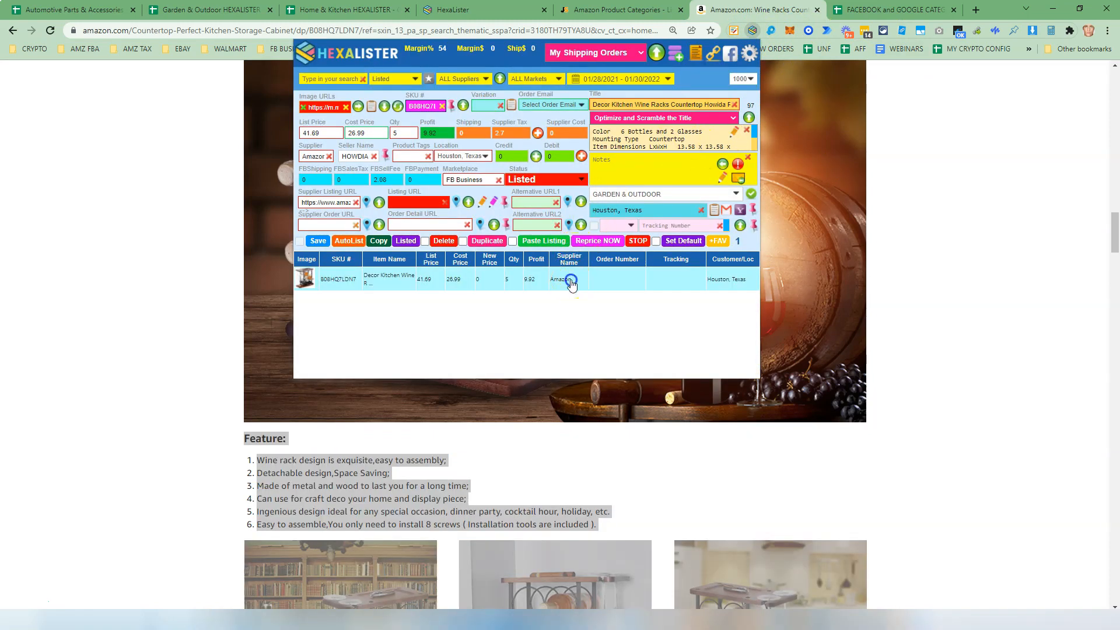
left_click(734, 132)
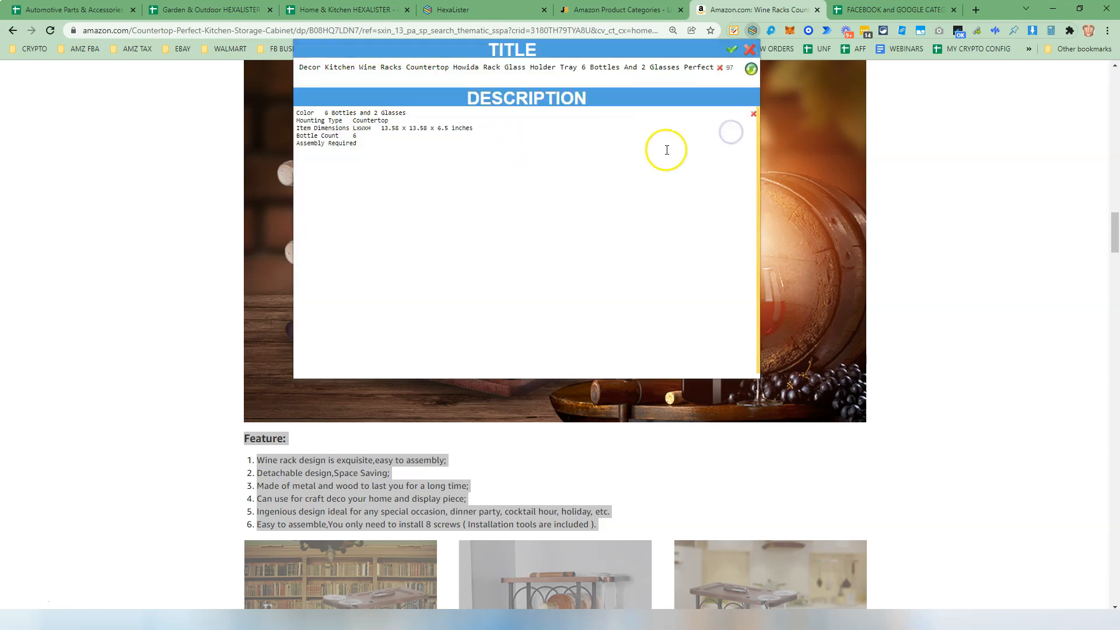
left_click_drag(365, 165, 272, 111)
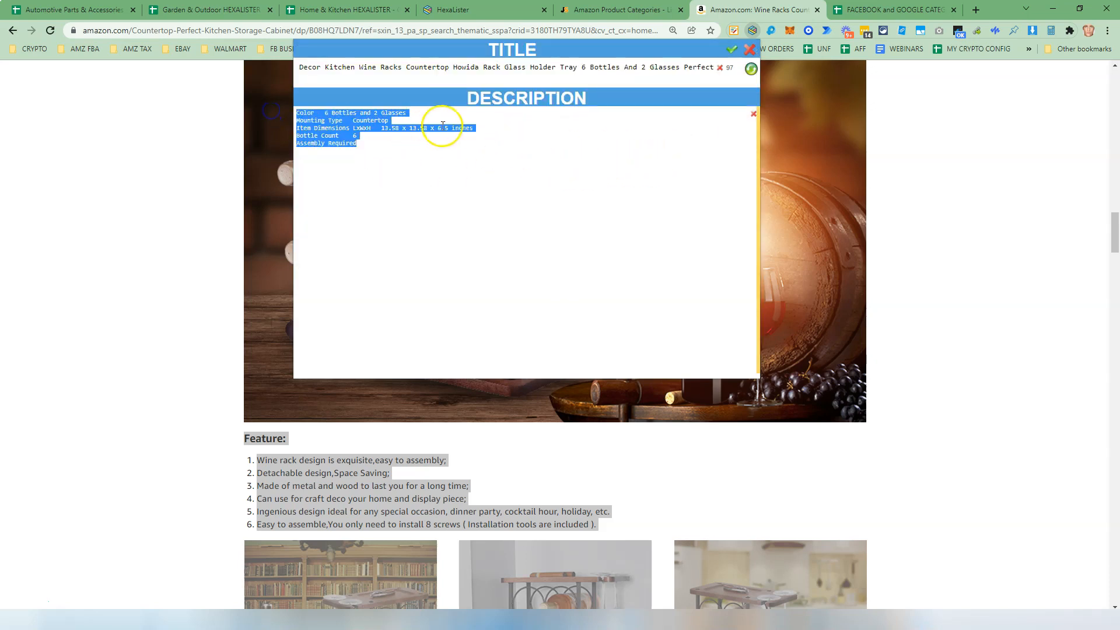
key("ctrl+v")
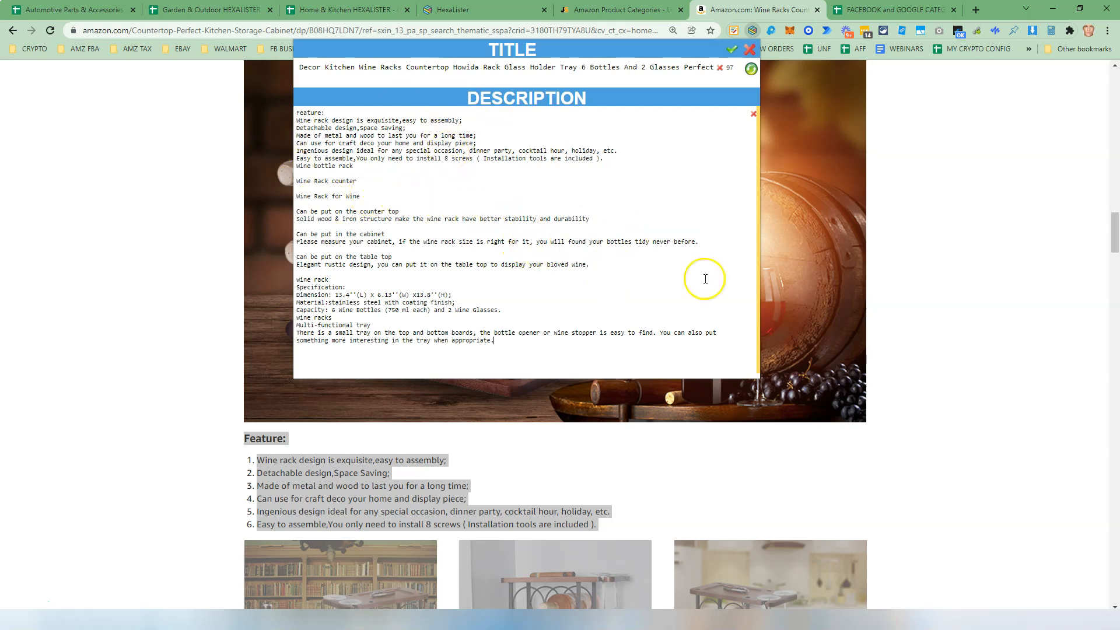
scroll(644, 470, "down", 6)
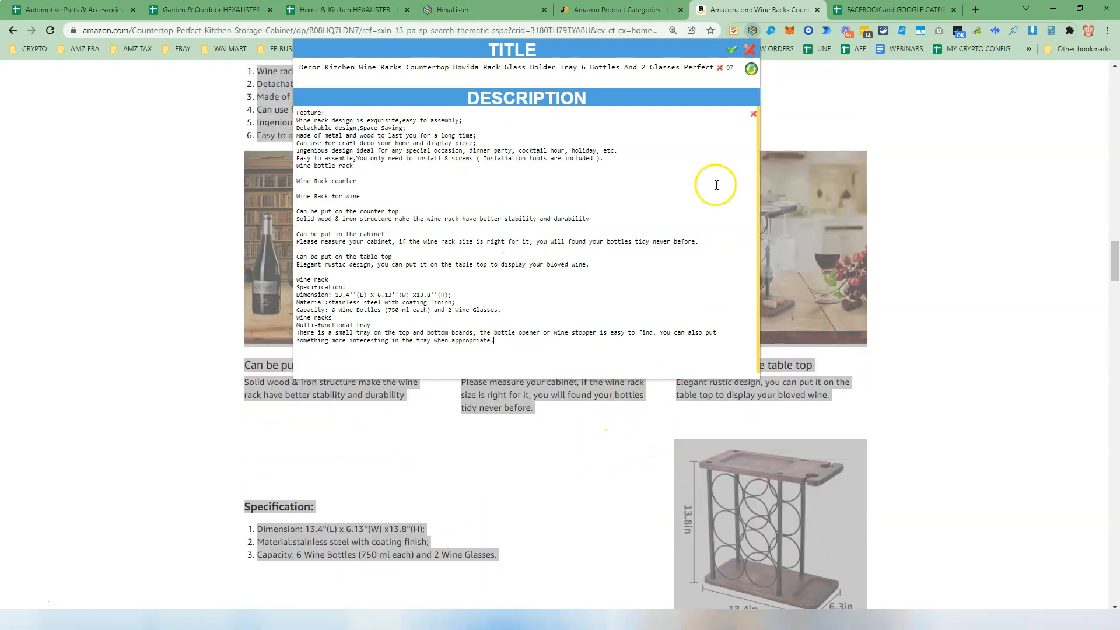
left_click(730, 51)
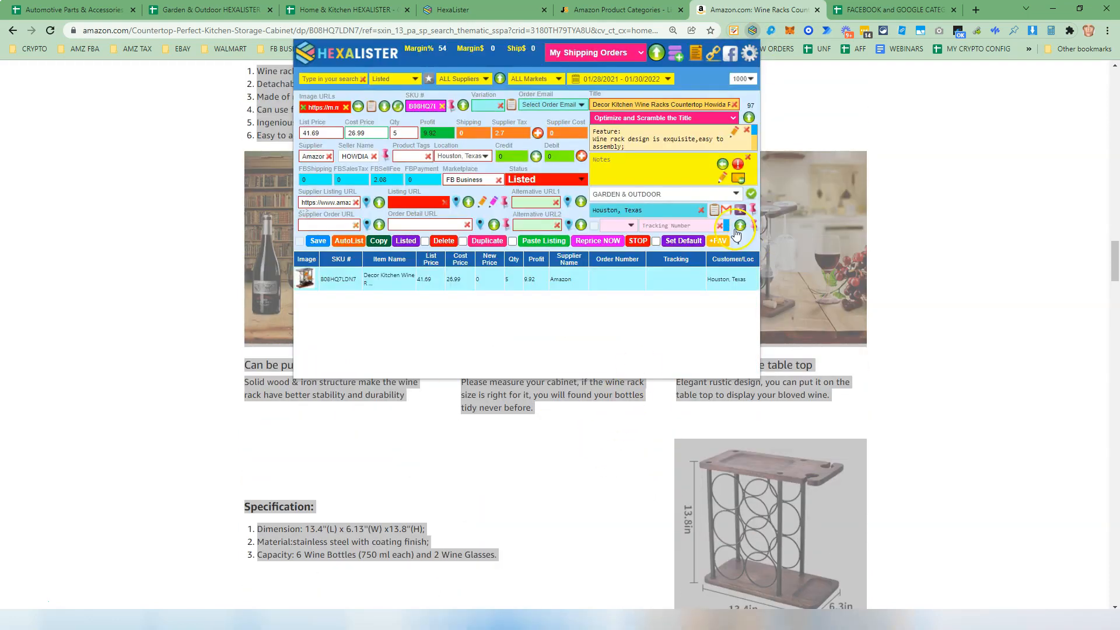
left_click(965, 229)
- Review the wine rack's price, color options and specifications on its Amazon page
scroll(962, 227, "up", 10)
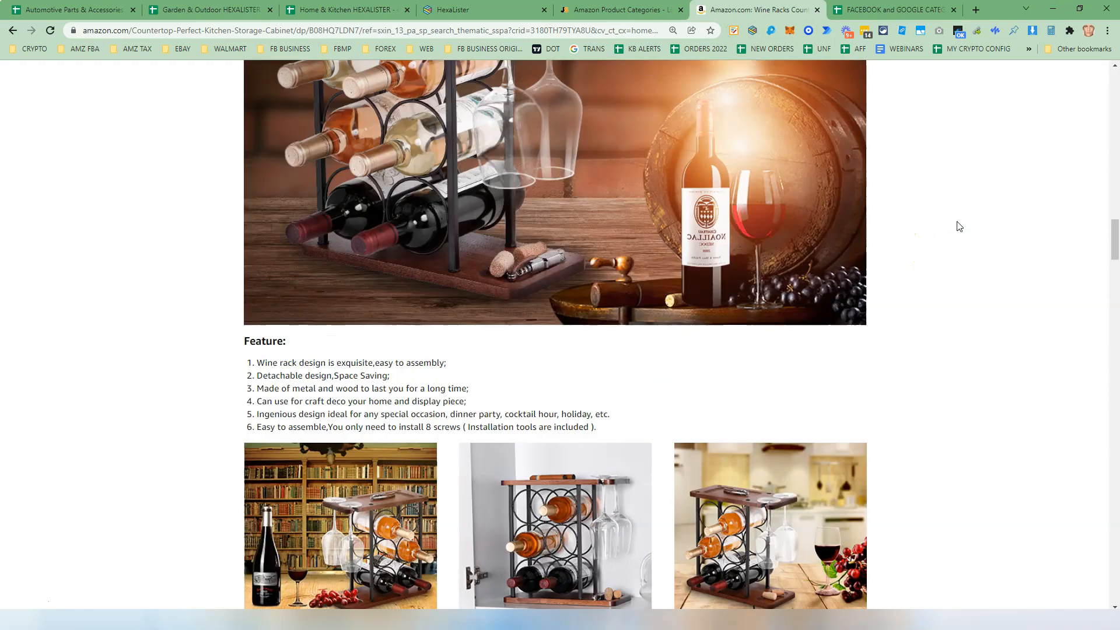
scroll(959, 226, "up", 15)
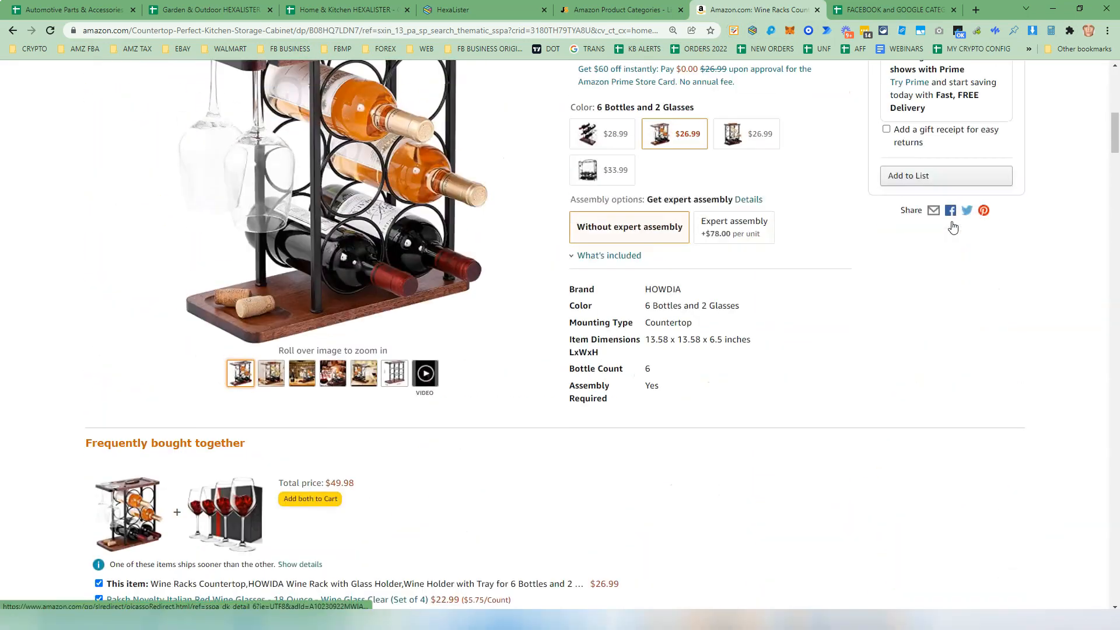
scroll(765, 285, "up", 3)
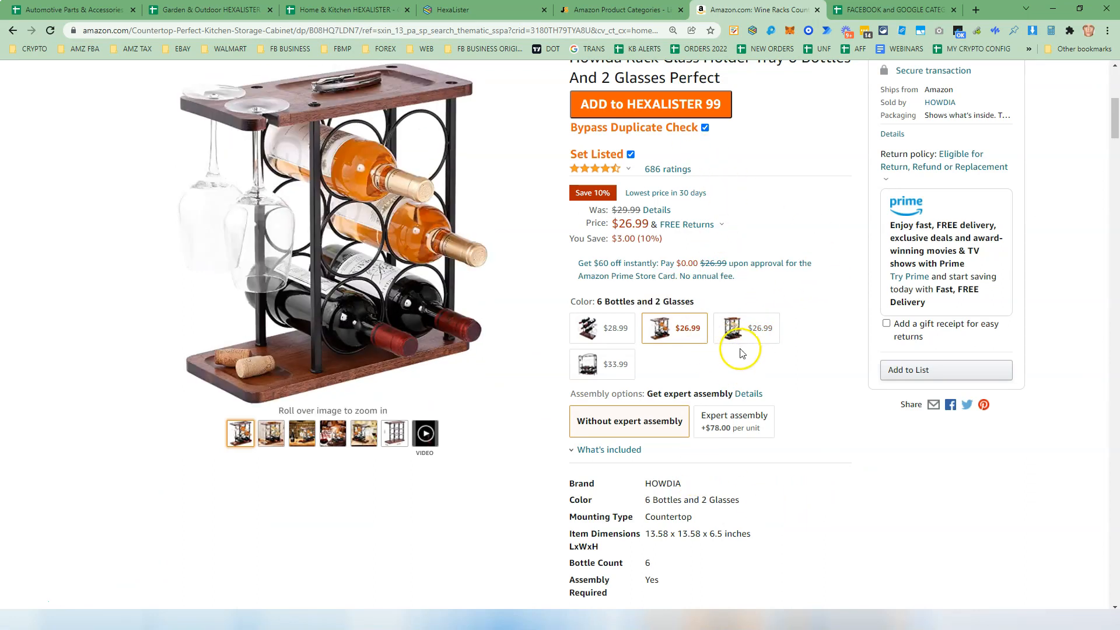
scroll(741, 353, "down", 1)
scroll(739, 354, "down", 2)
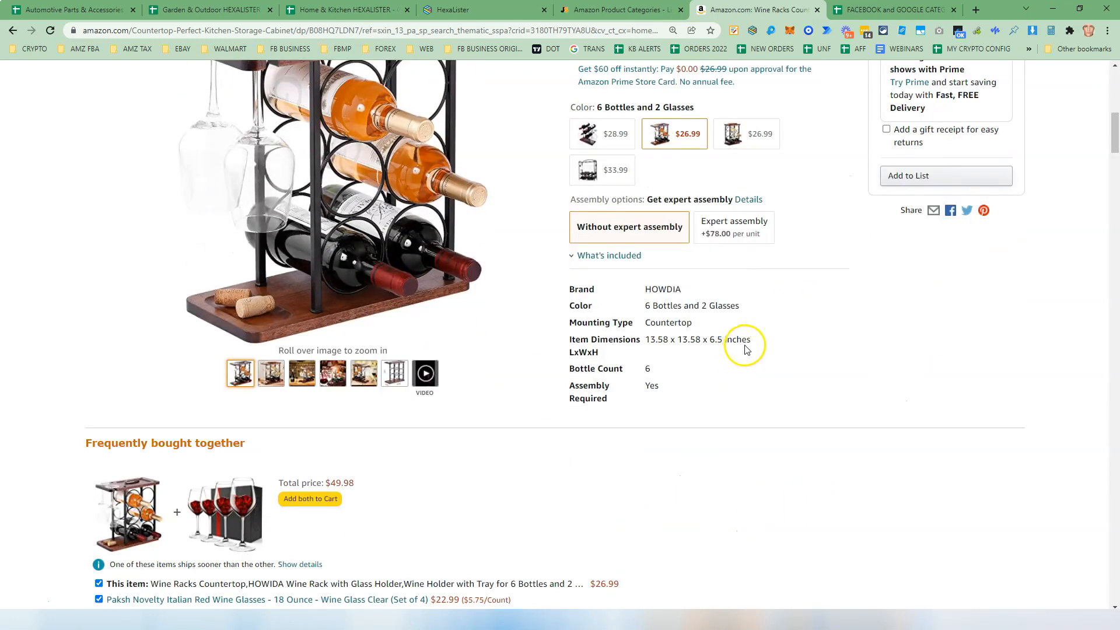
scroll(739, 352, "up", 5)
scroll(740, 275, "down", 12)
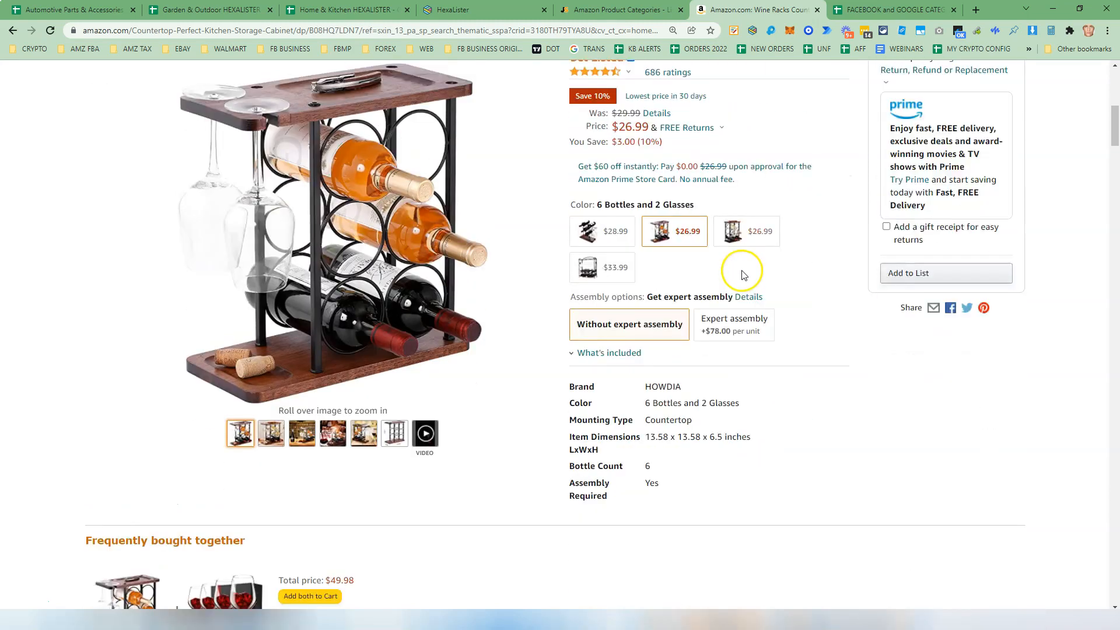
- Return to the home and kitchen search results, open the OTTOLIVES over-the-sink dish drying rack and add it to Hexalister as listed
left_click(13, 30)
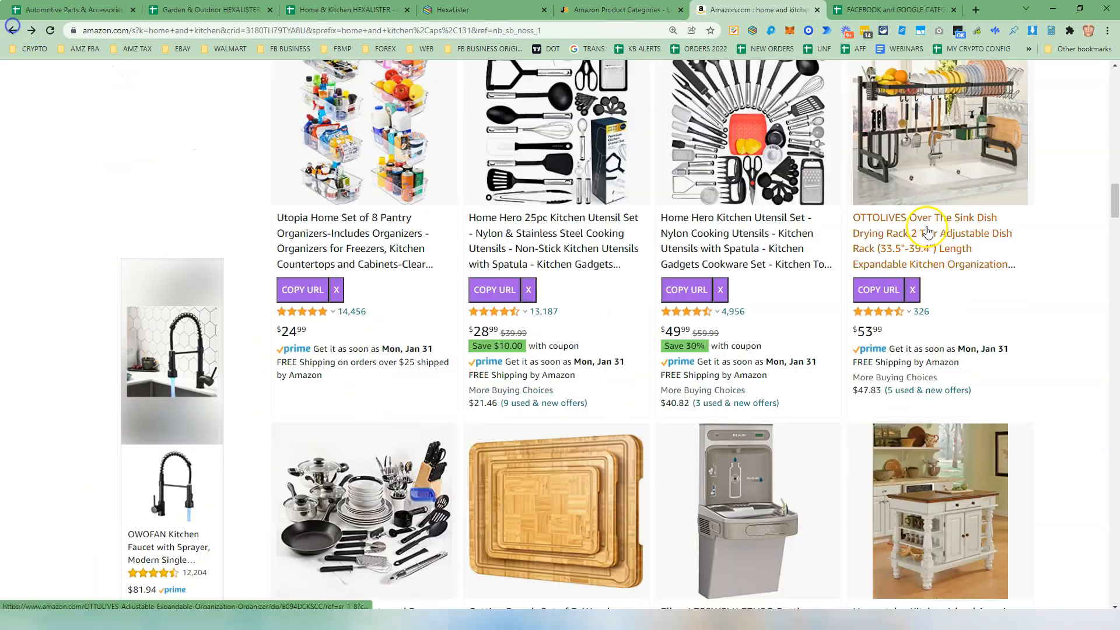
left_click(929, 220)
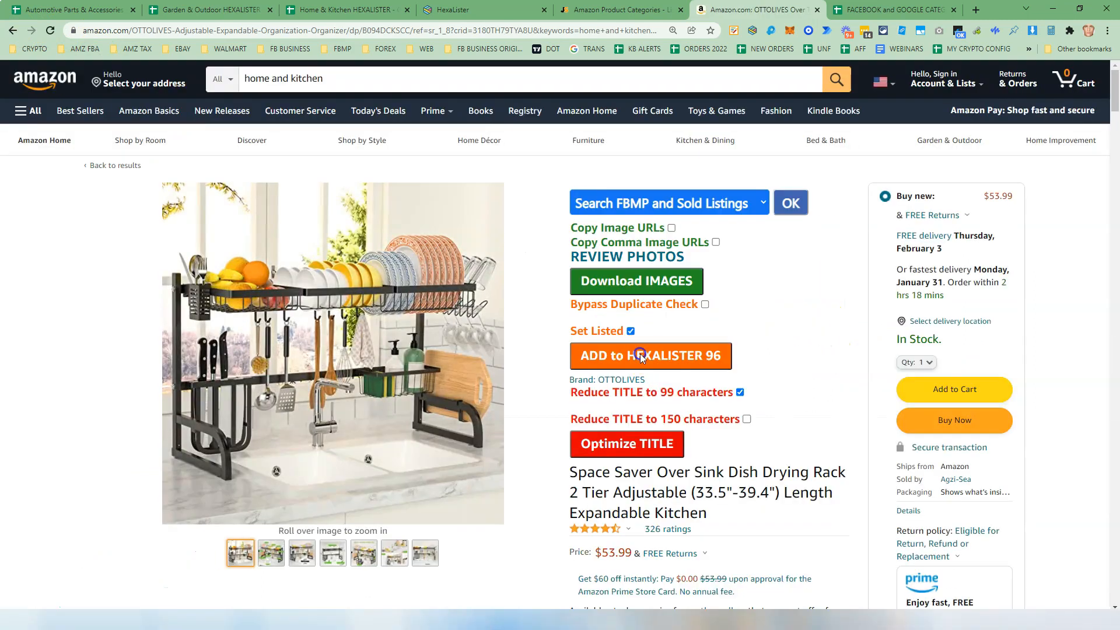
- Check the added product rows in the Home & Kitchen Google Sheet and switch to the Automotive Parts & Accessories sheet
left_click(354, 10)
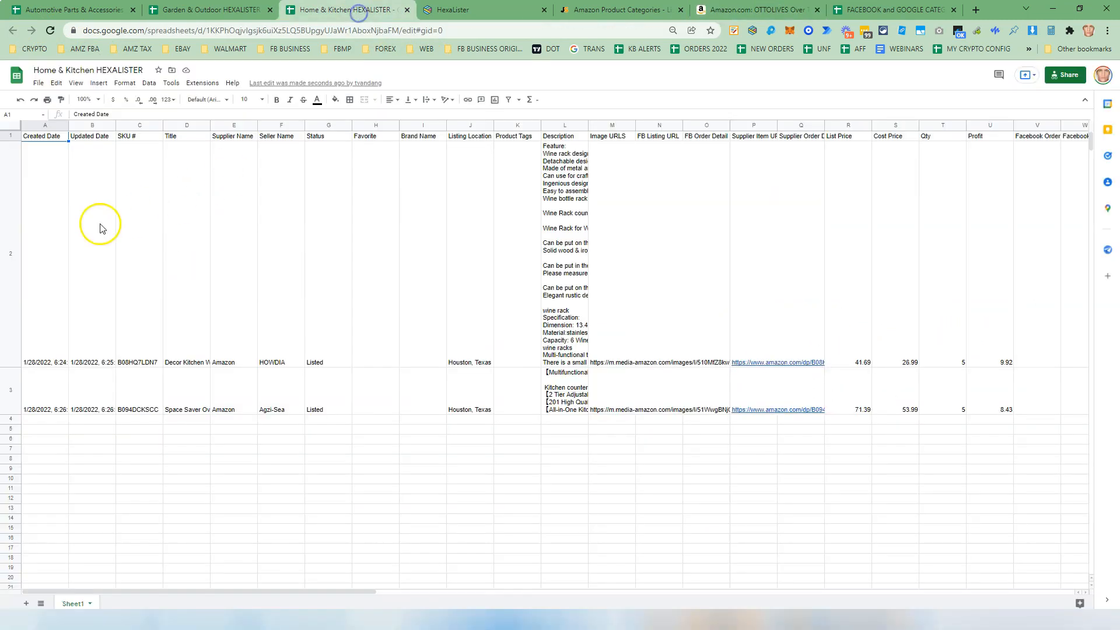
left_click(10, 257)
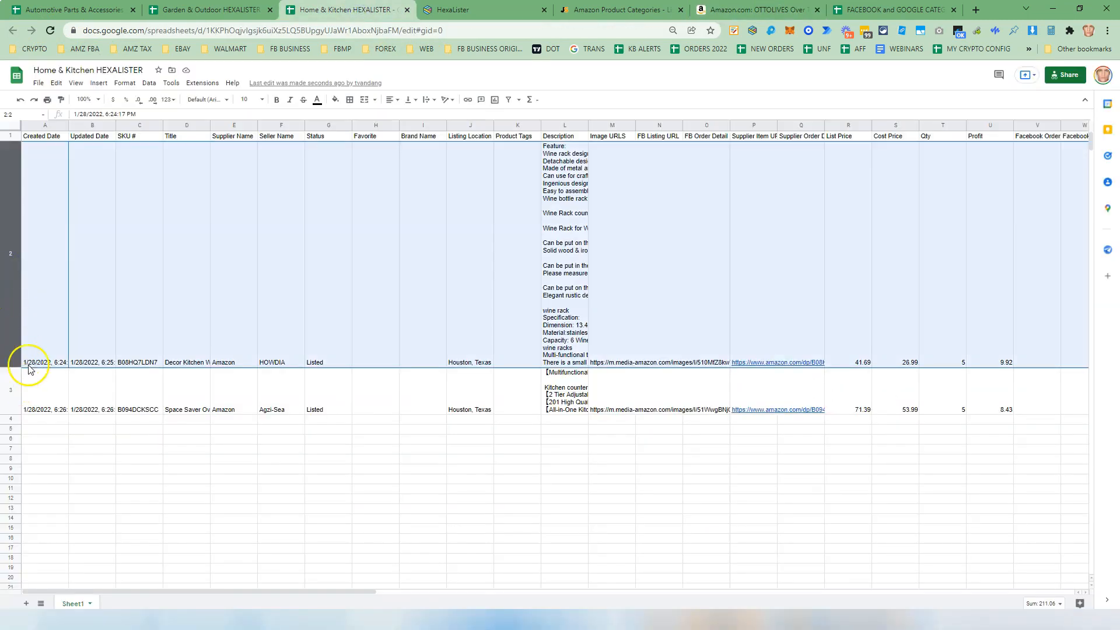
left_click(190, 10)
left_click(88, 10)
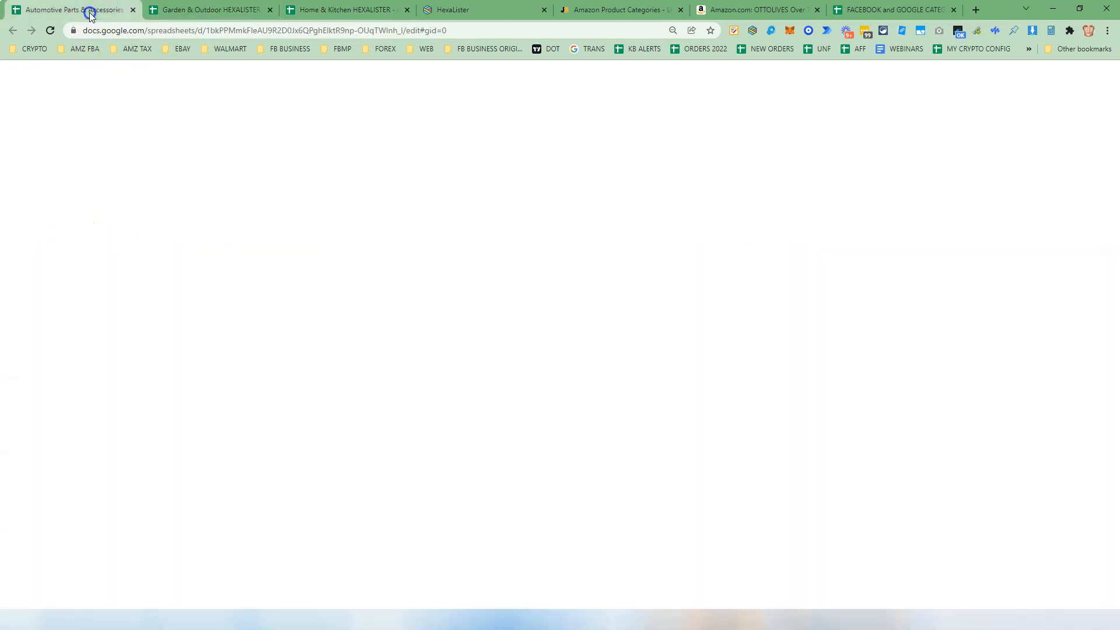
- Open HexaLister's default settings and review the available Google Sheets and category templates
left_click(756, 30)
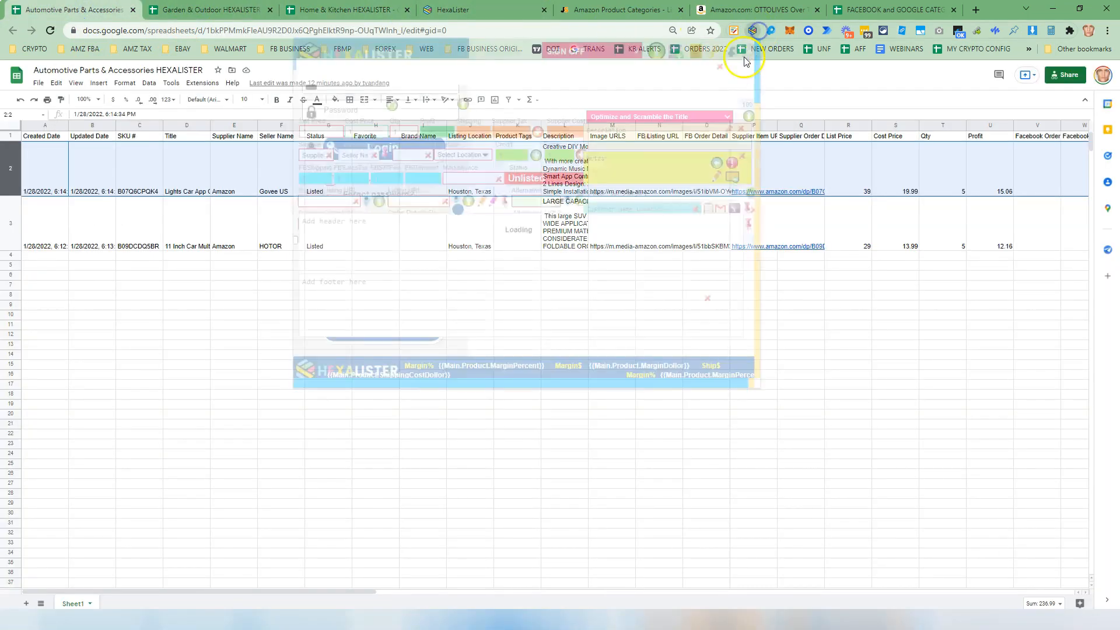
left_click(751, 54)
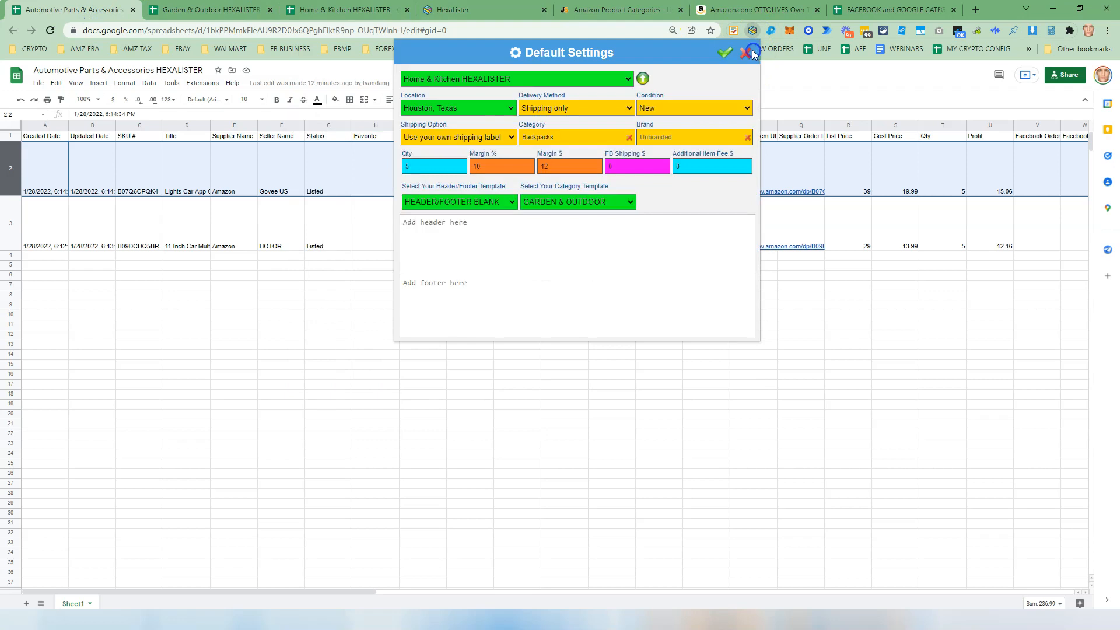
left_click(548, 80)
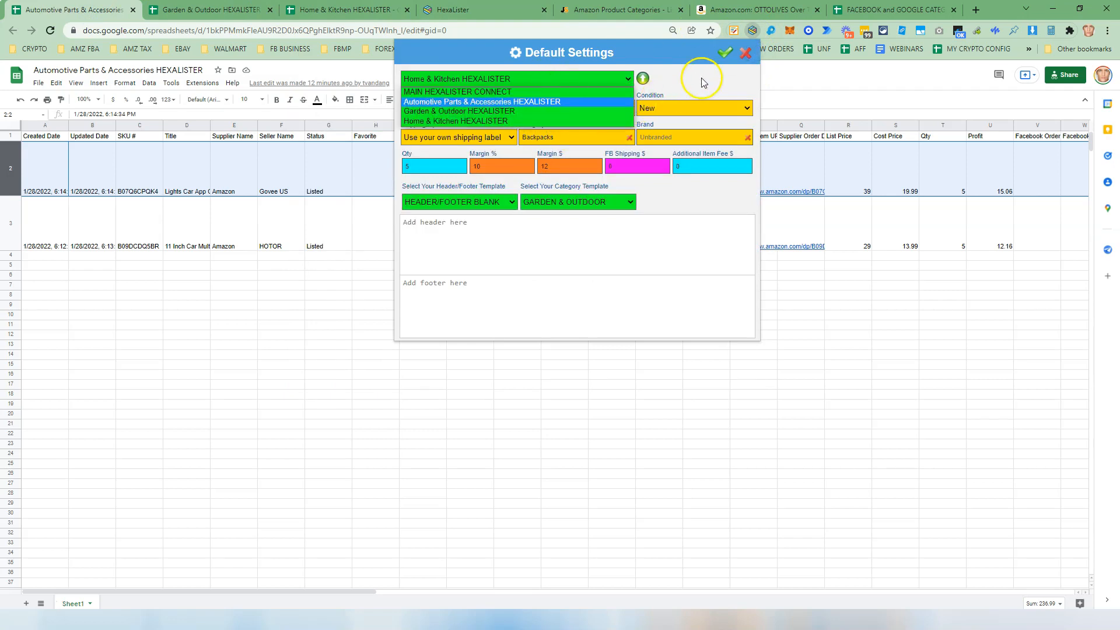
left_click(591, 200)
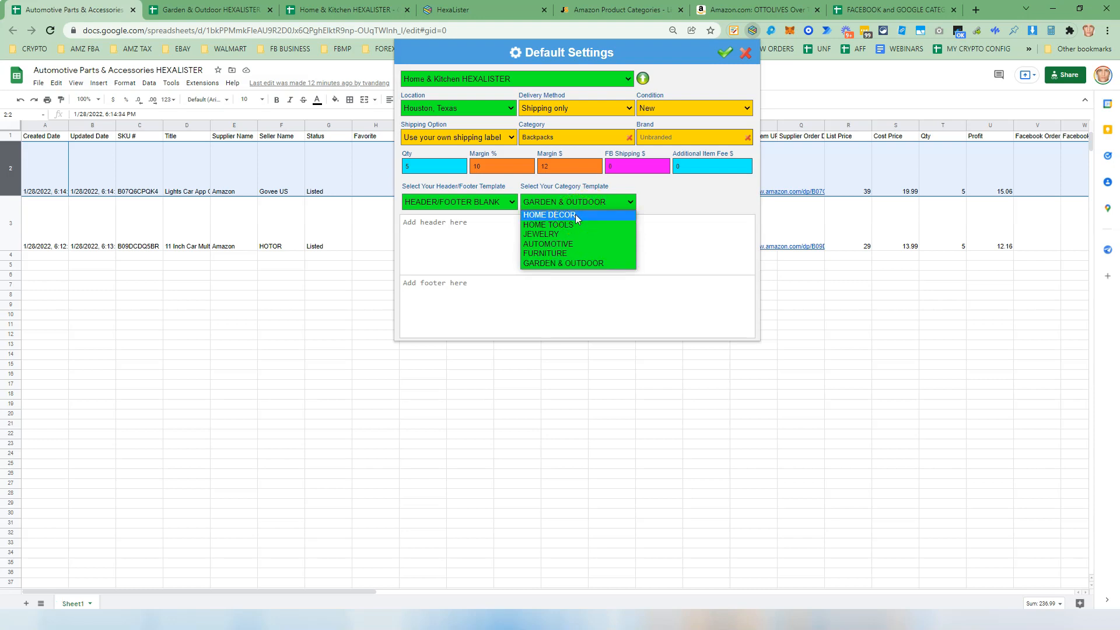
left_click(725, 52)
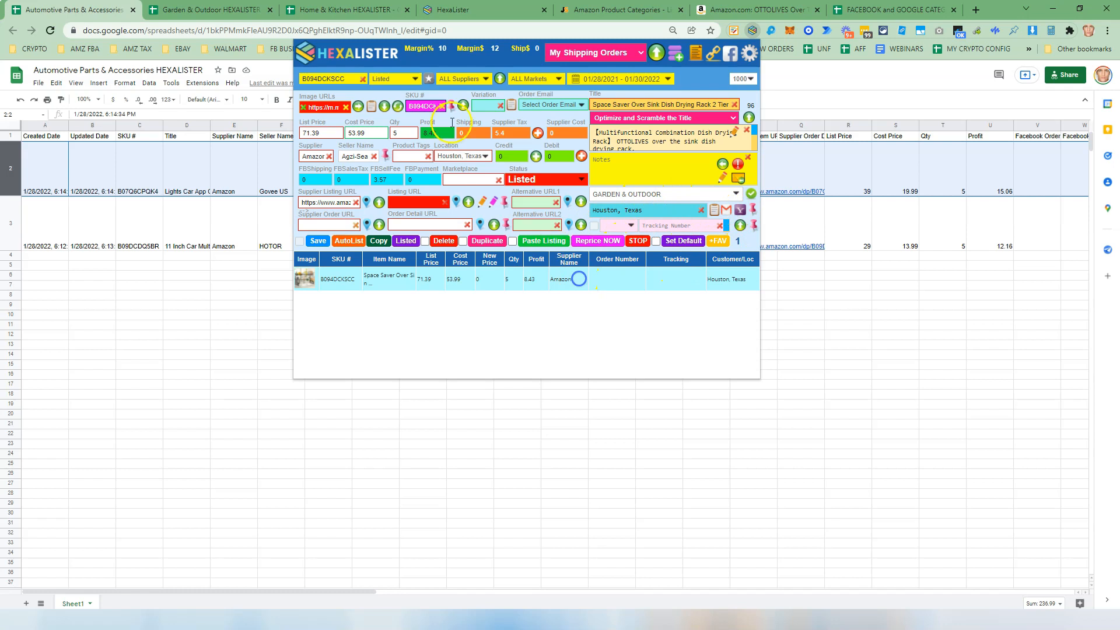
- Clear the listing search, check the dish rack and wine rack listings, and revisit the default settings
left_click(362, 79)
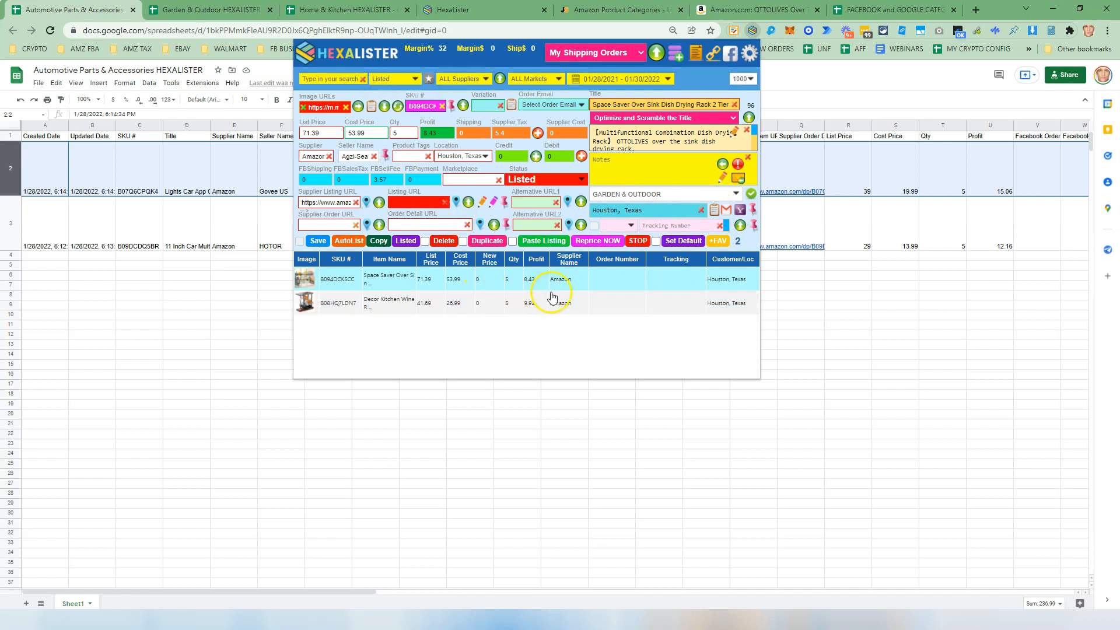
left_click(620, 298)
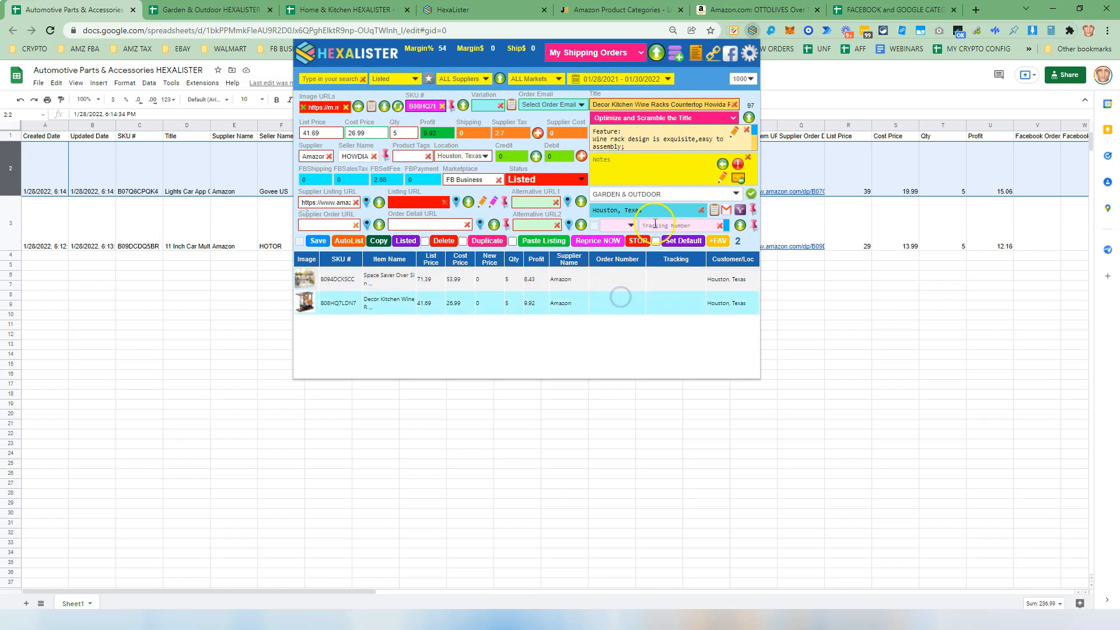
left_click(617, 280)
left_click(617, 302)
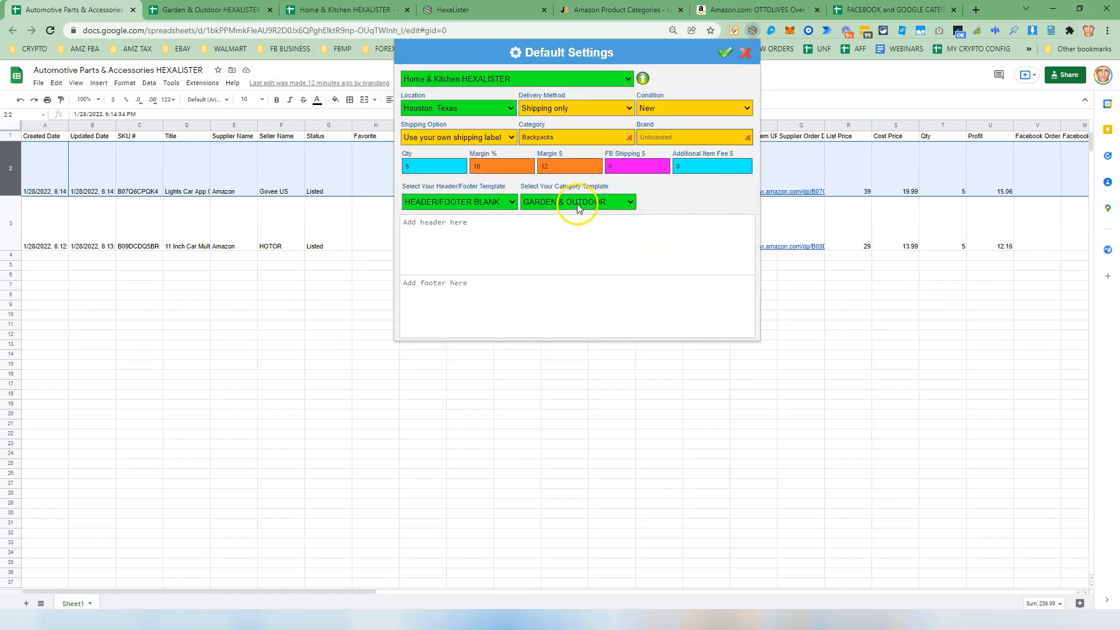
left_click(726, 54)
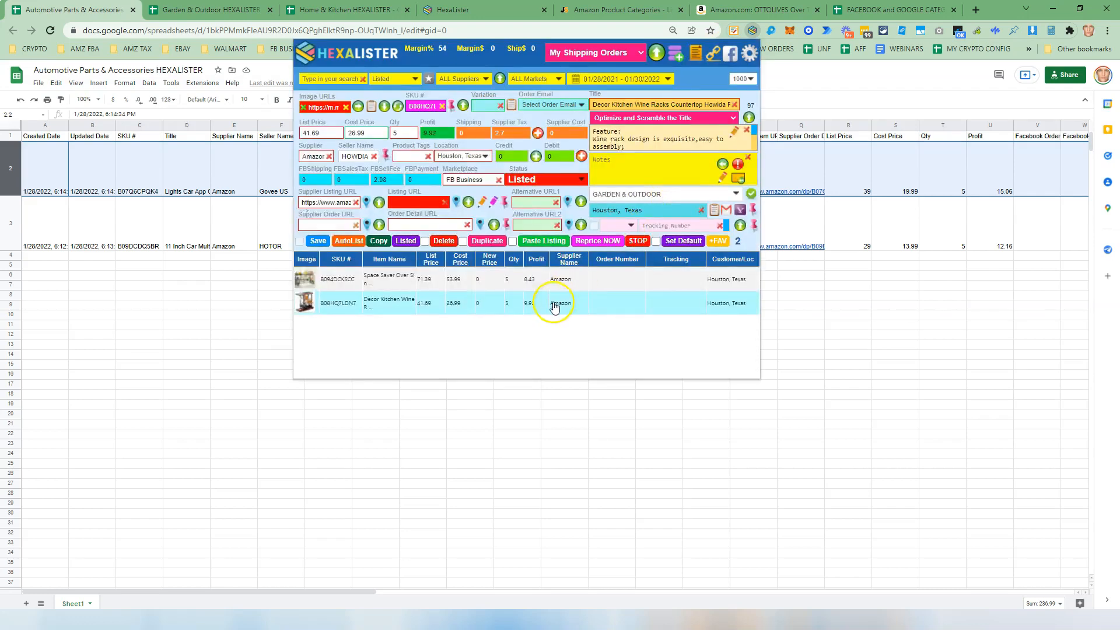
- Assign the HOME DECOR category template to the current listings, starting from the dish drying rack listing
left_click(554, 279)
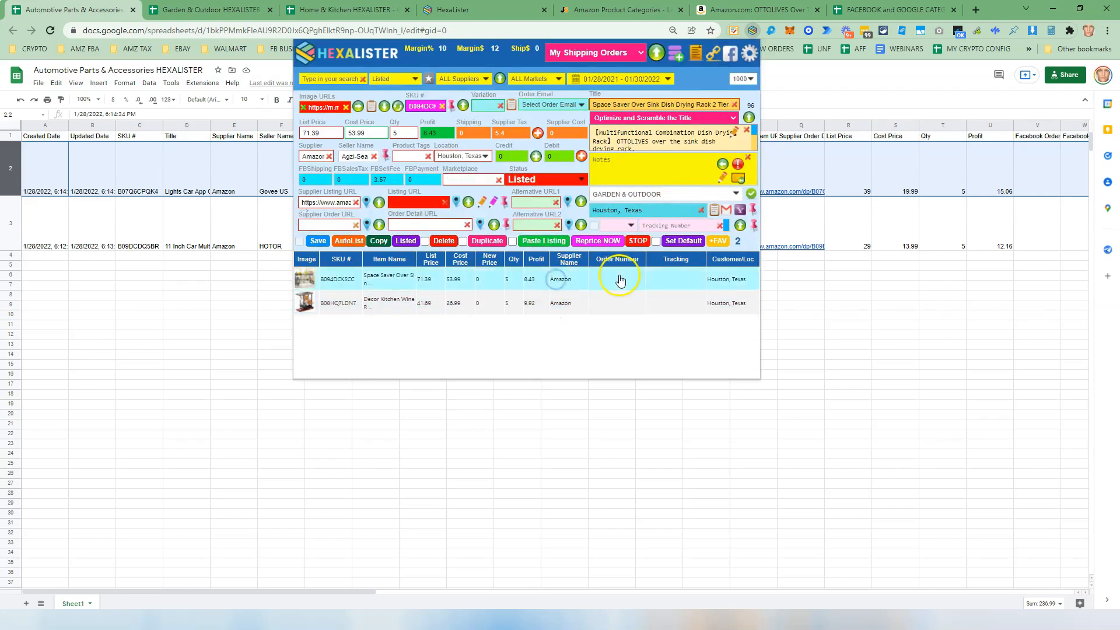
left_click(667, 195)
left_click(637, 209)
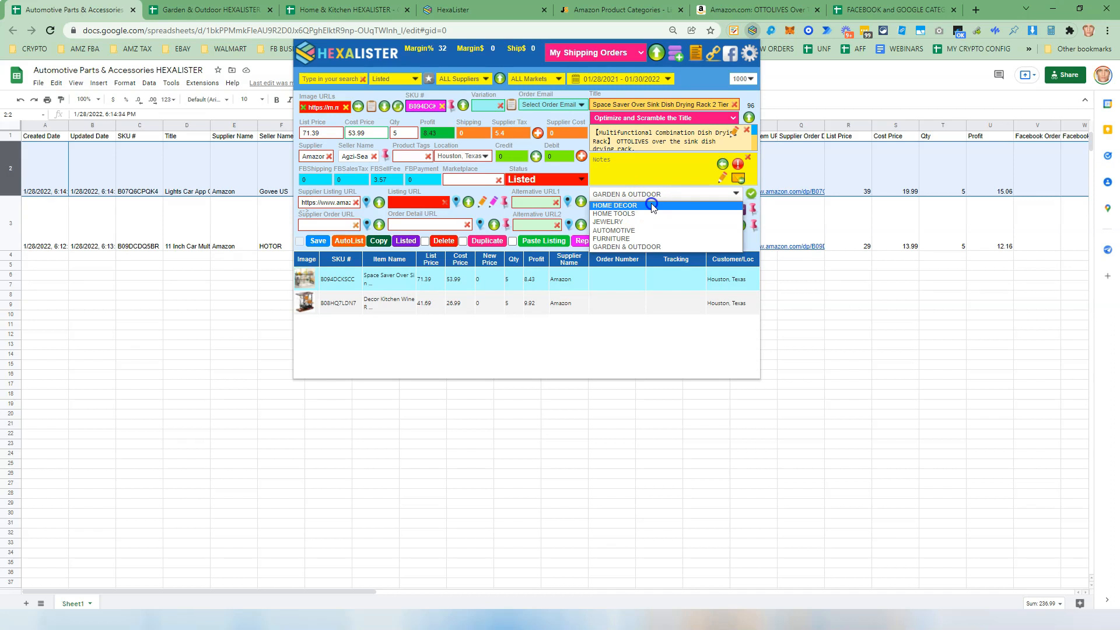
left_click(651, 205)
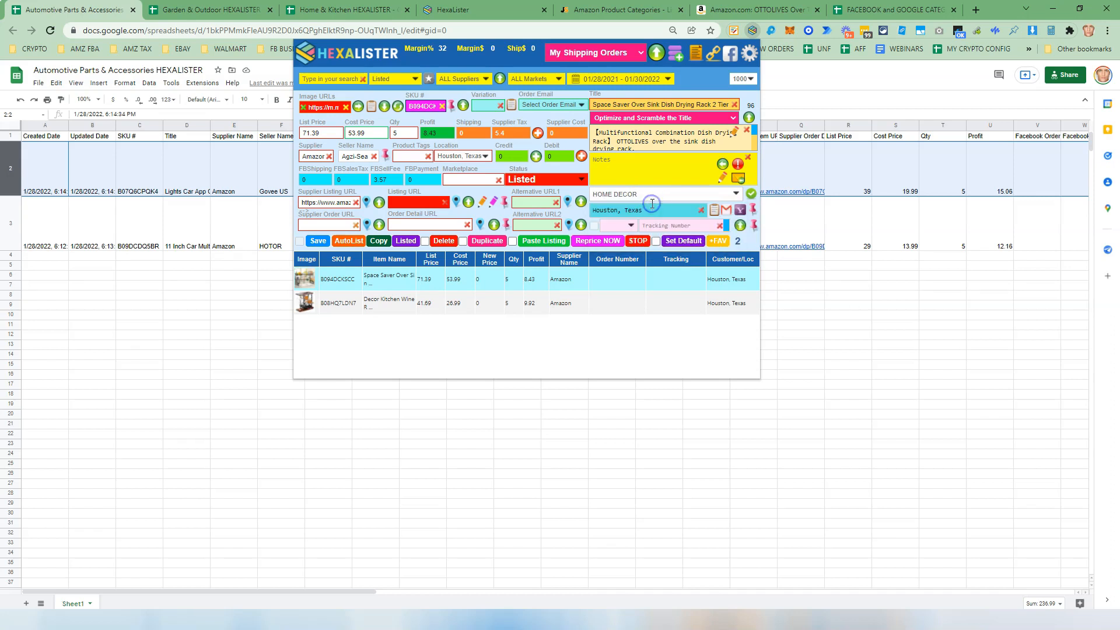
left_click(751, 194)
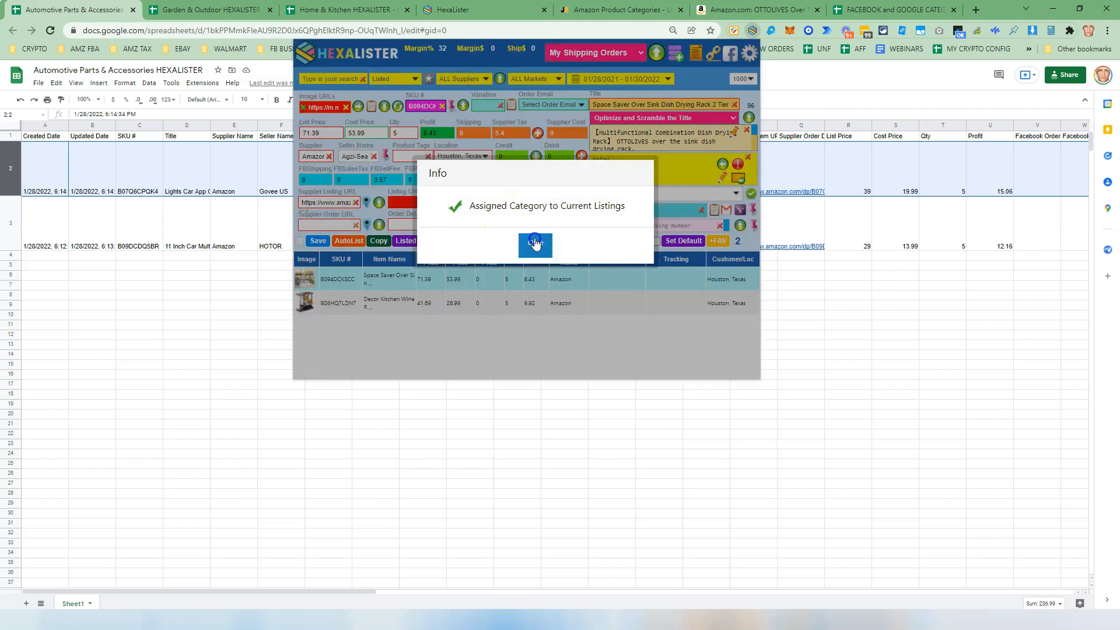
left_click(534, 242)
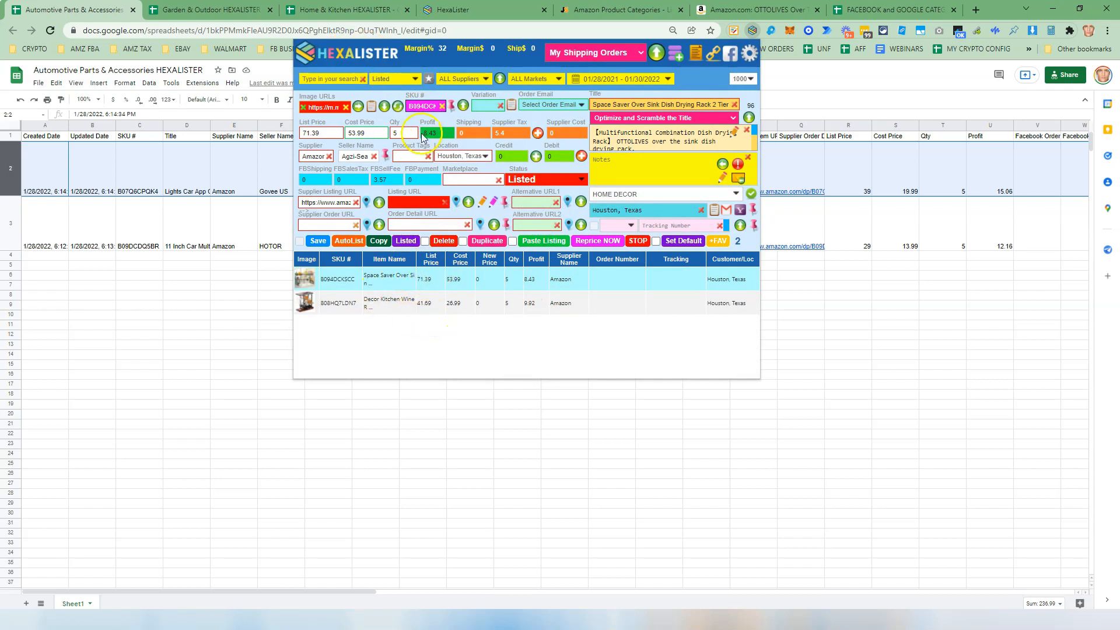
- Examine the category and Listing URL of both the dish drying rack and wine rack listings
left_click(345, 51)
left_click(429, 303)
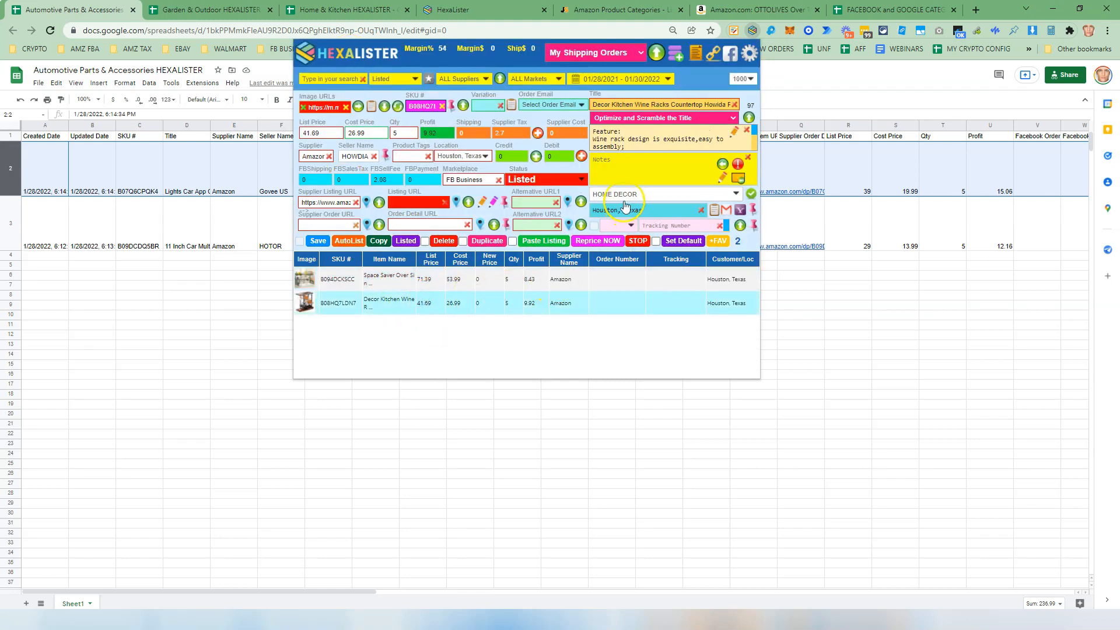
left_click(594, 281)
left_click(610, 303)
left_click(382, 283)
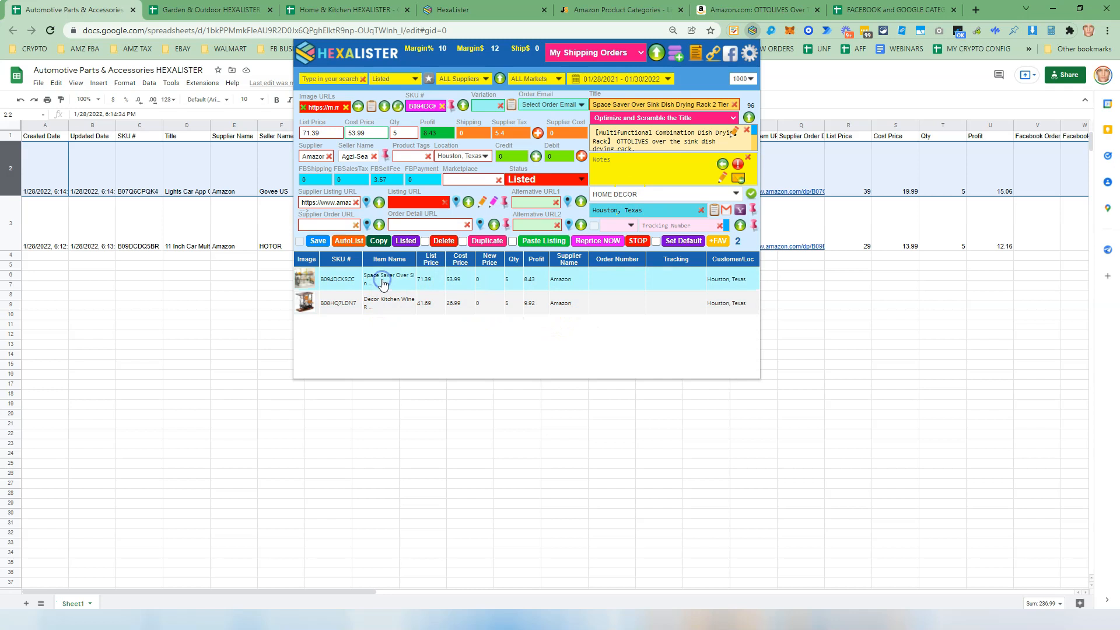
left_click(409, 201)
left_click(396, 303)
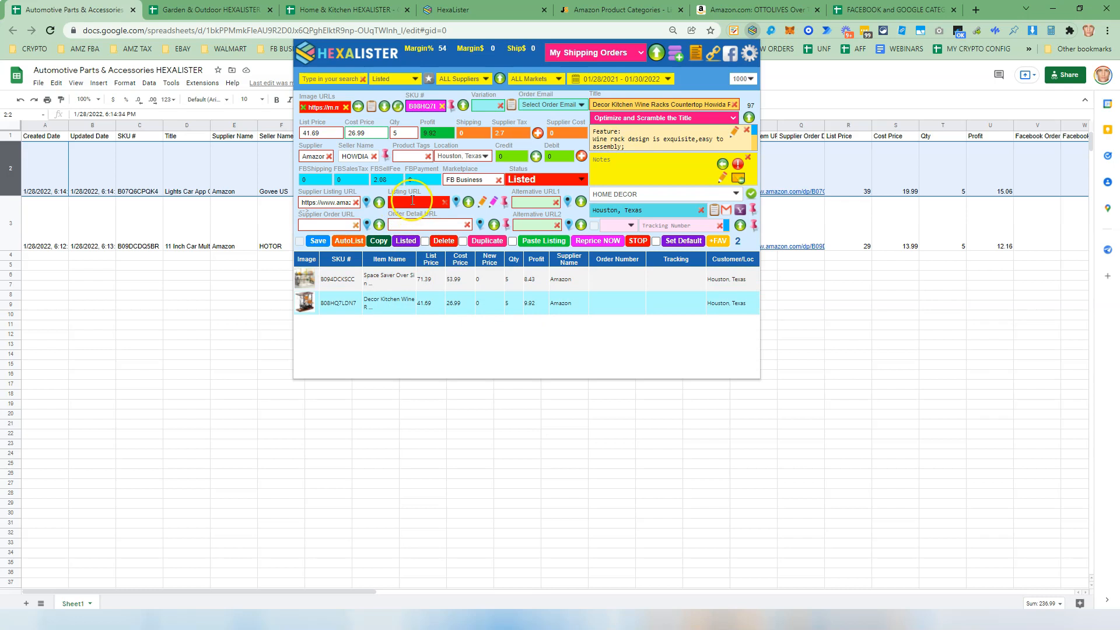
left_click(393, 276)
left_click(420, 307)
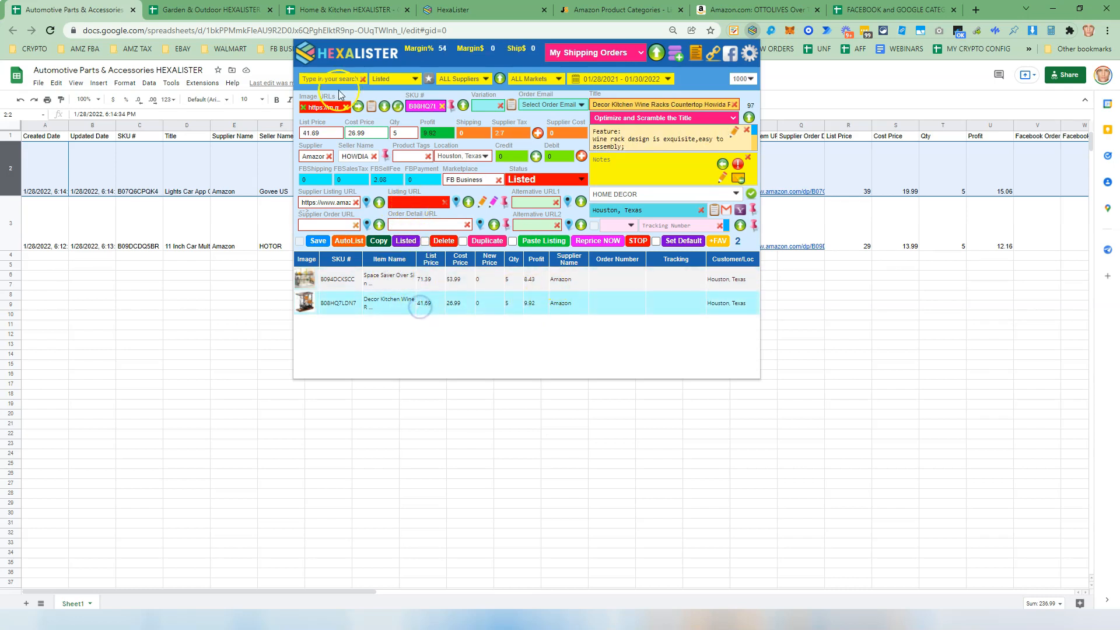
- Compare the Automotive Parts & Accessories, Garden & Outdoor and Home & Kitchen HEXALISTER spreadsheets
left_click(217, 10)
left_click(323, 10)
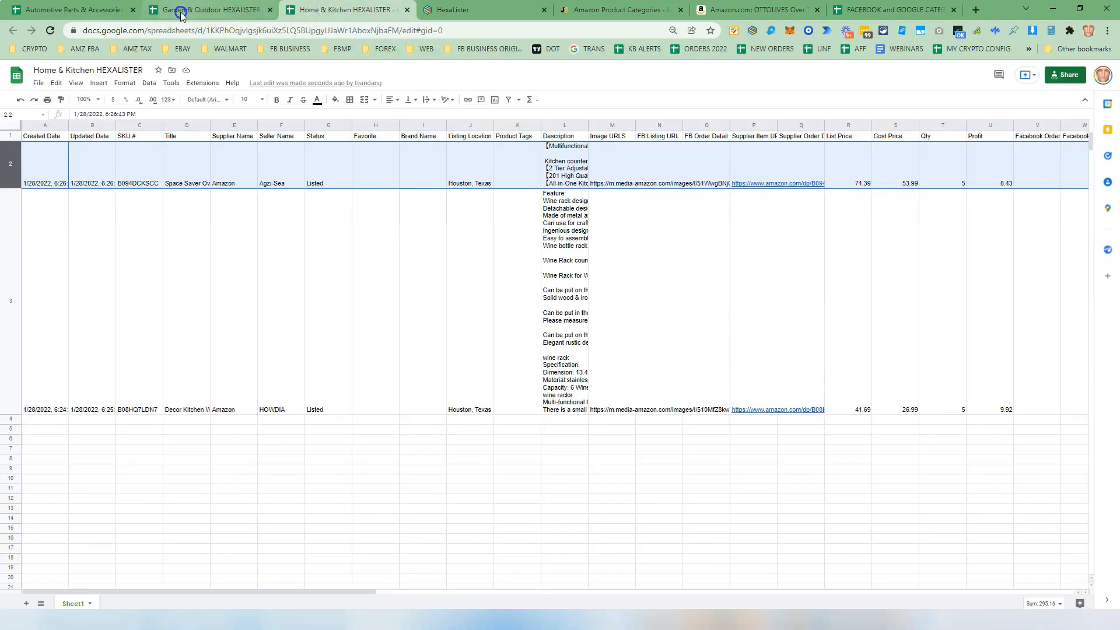
left_click(88, 10)
left_click(219, 9)
left_click(323, 9)
left_click(210, 9)
left_click(70, 9)
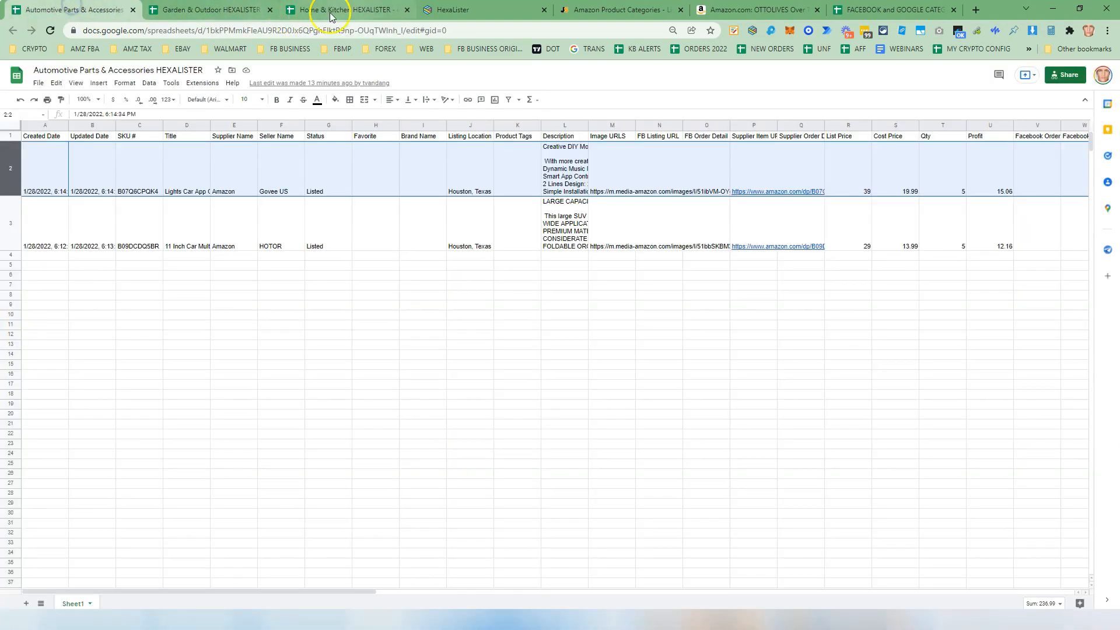
left_click(361, 10)
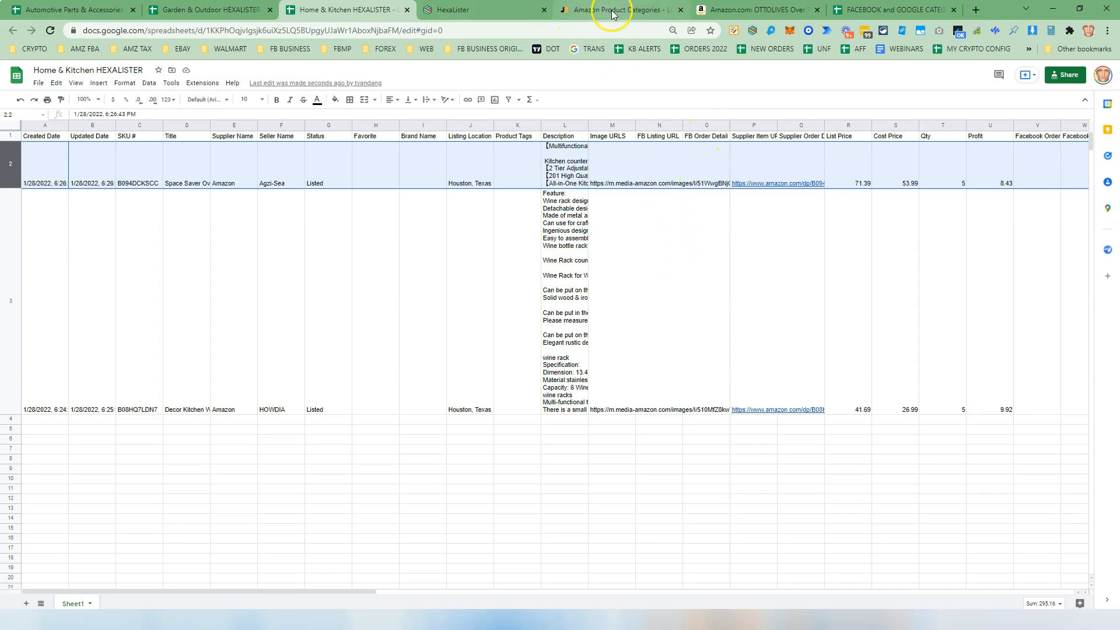
- In the HexaLister template configuration, set the new template's type to FACEBOOK SHOP GOOGLE SHEET
left_click(498, 14)
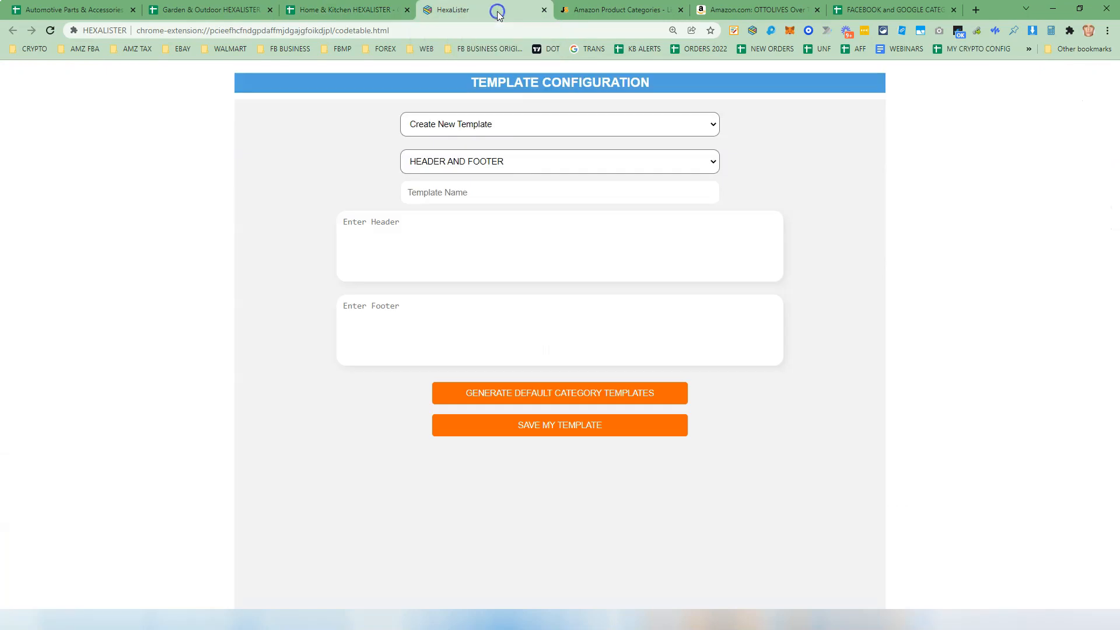
left_click(518, 157)
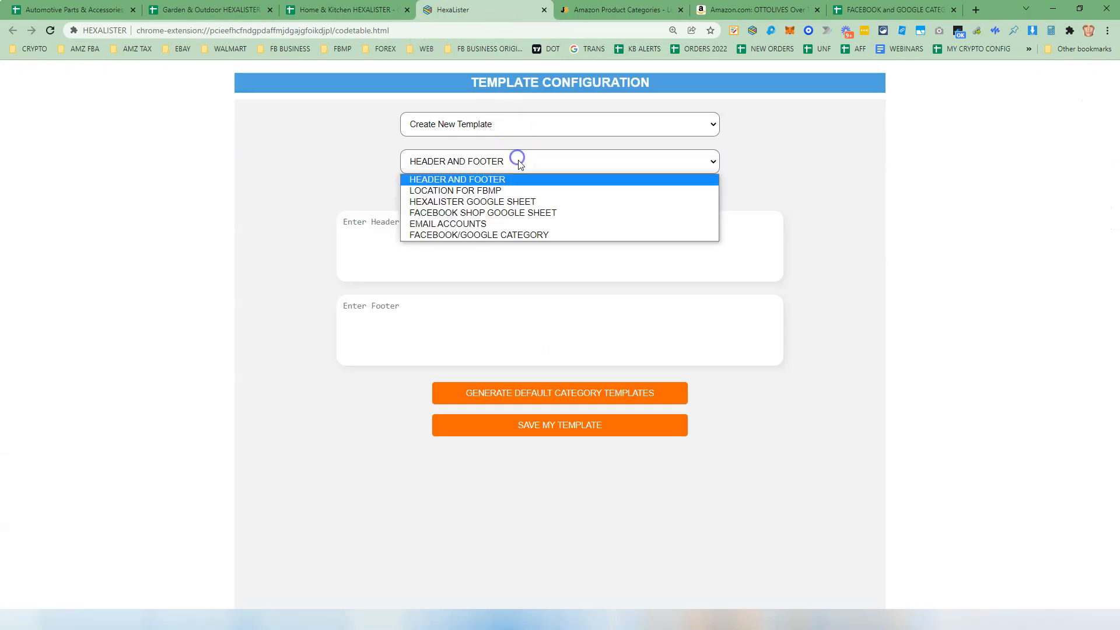
left_click(548, 213)
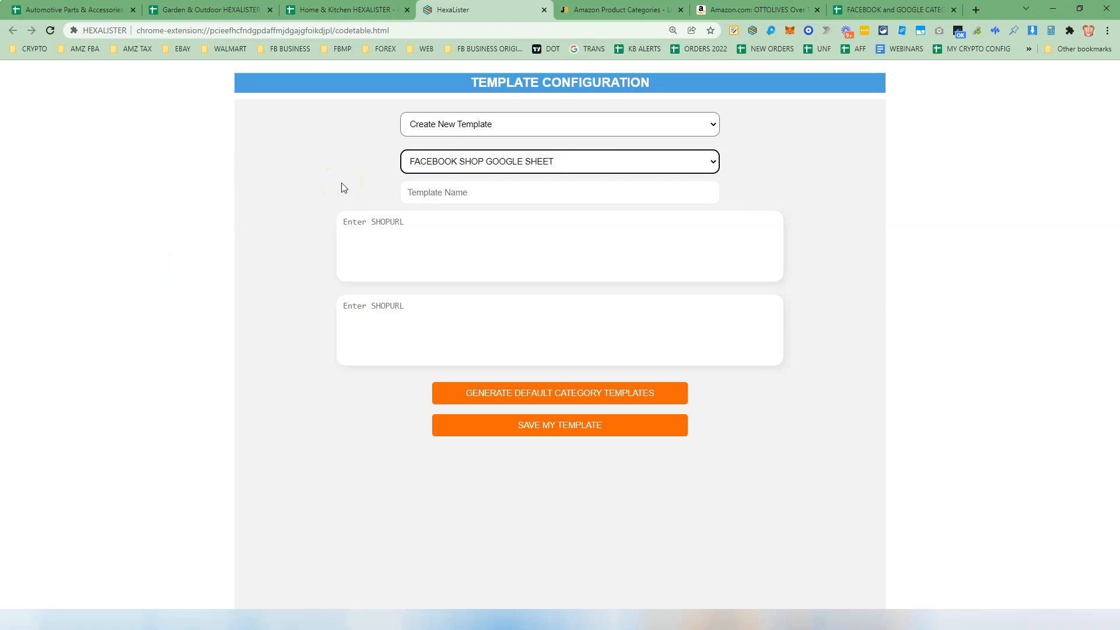
- Start making a copy of the Home & Kitchen HEXALISTER spreadsheet
left_click(325, 18)
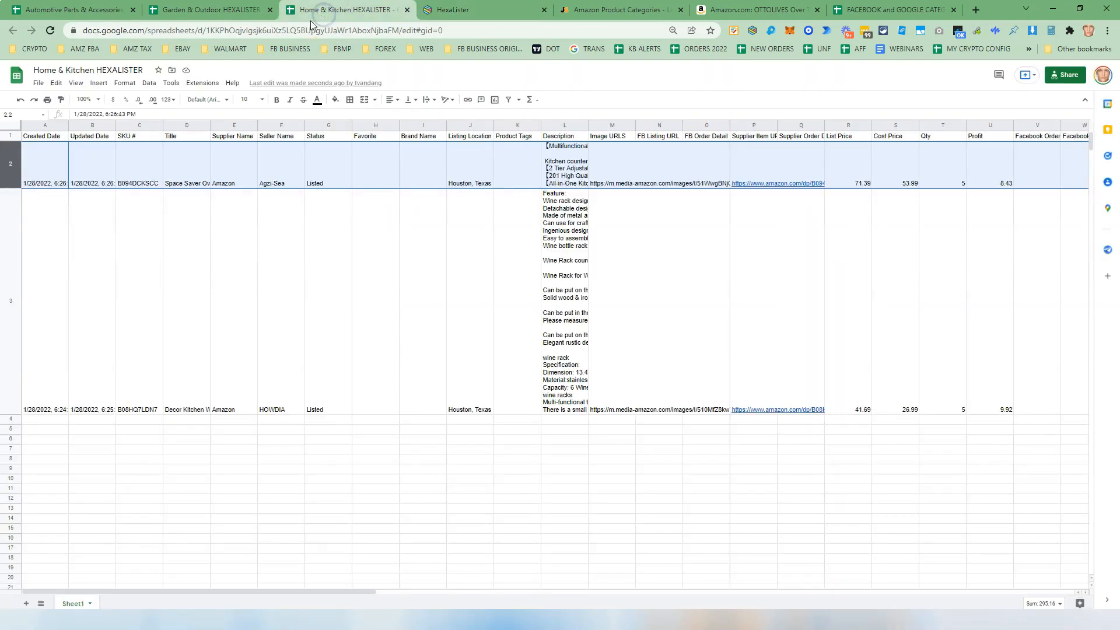
left_click(39, 83)
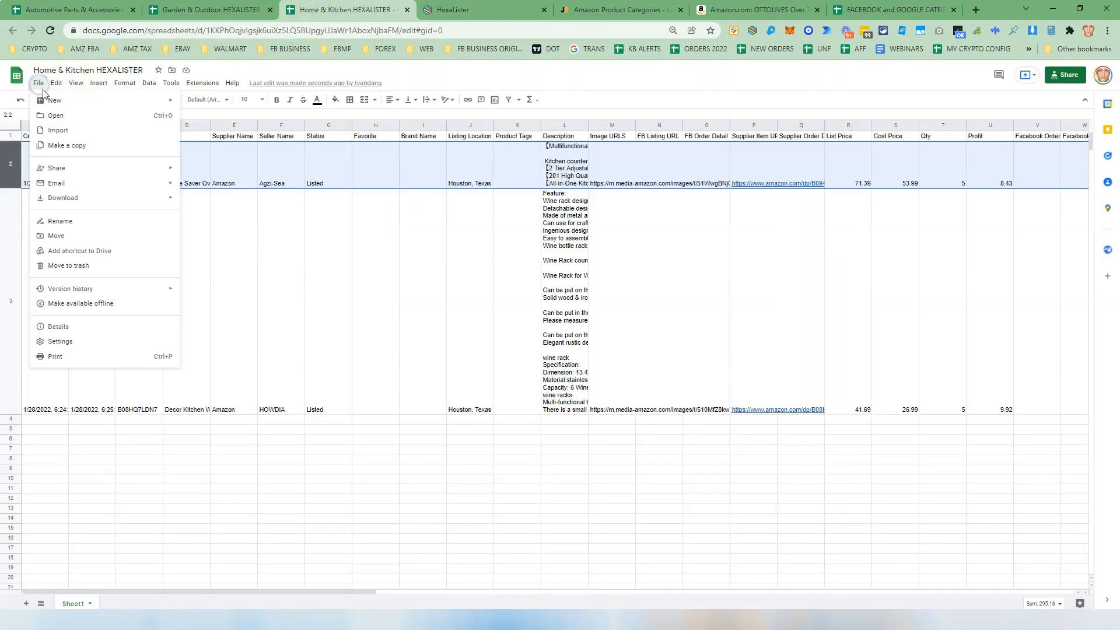
left_click(51, 103)
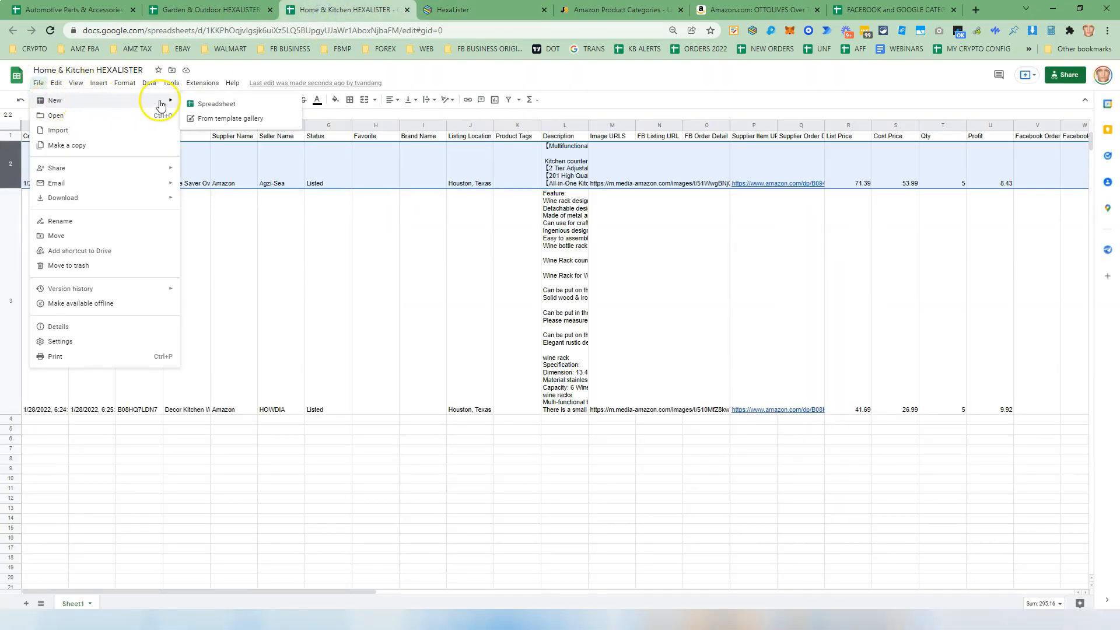
left_click(37, 85)
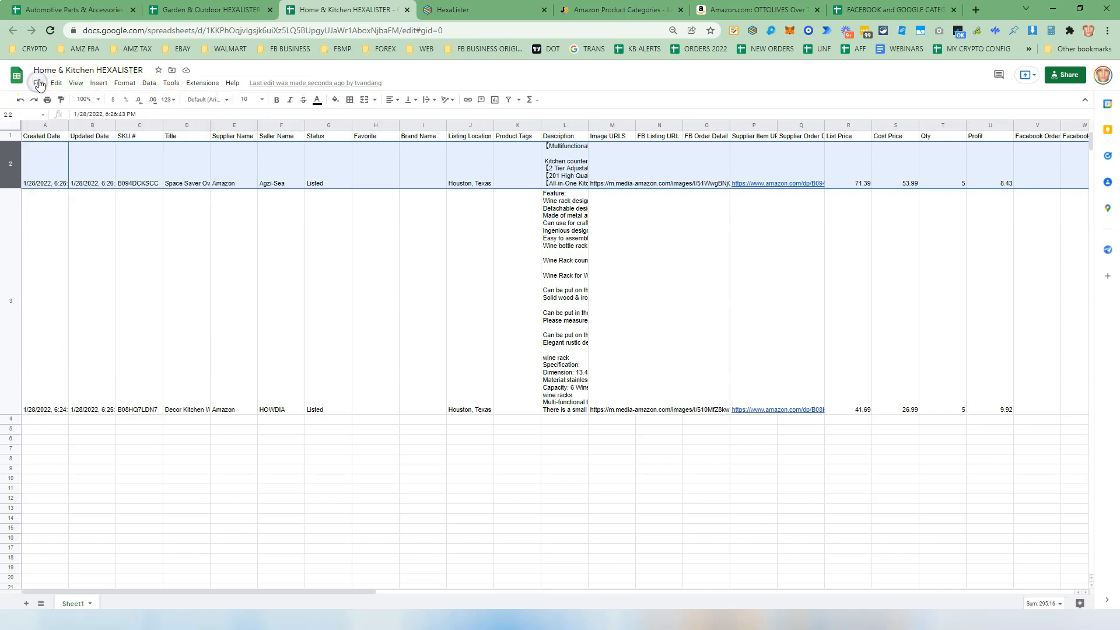
left_click(39, 83)
left_click(59, 143)
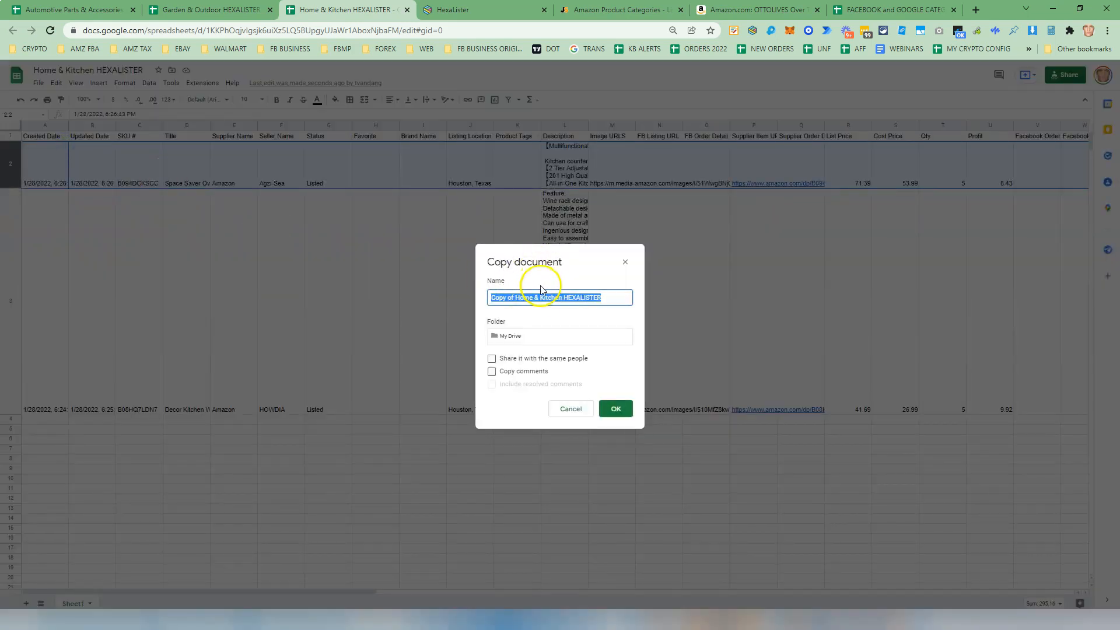
- Name the spreadsheet copy with the owner's first name followed by ULTIMATE SHOP, and create it in My Drive
left_click(547, 295)
left_click(564, 298)
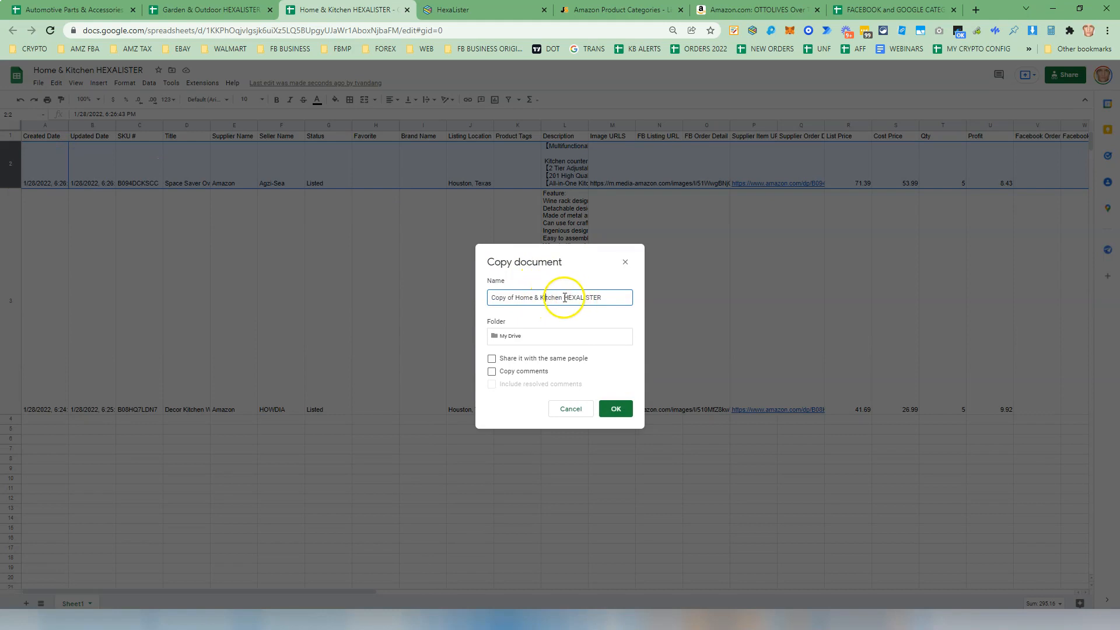
left_click_drag(565, 298, 455, 298)
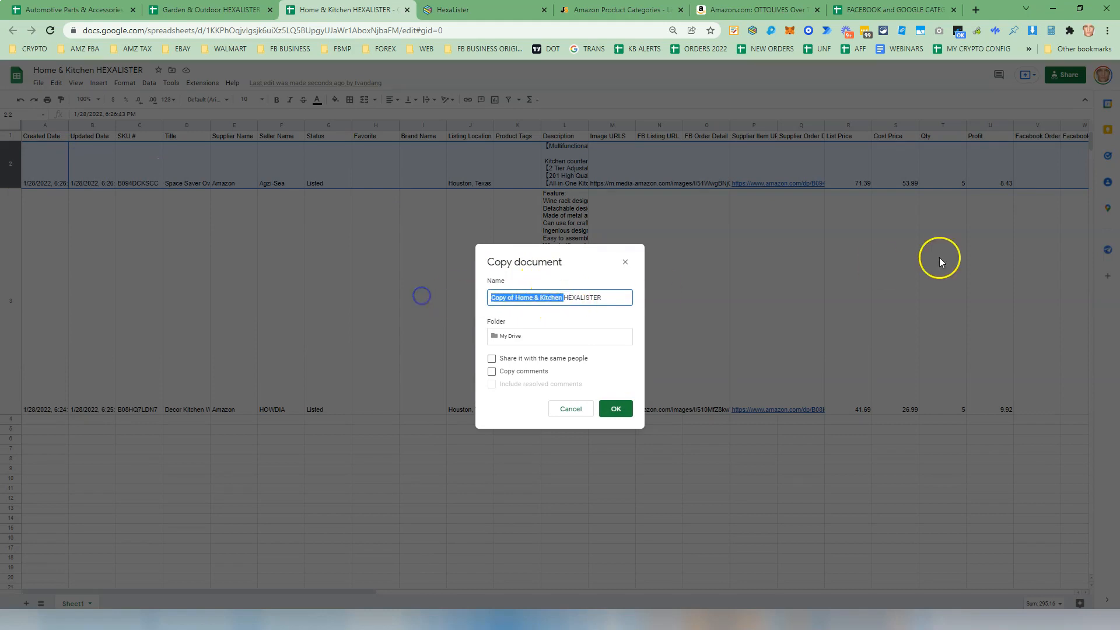
left_click_drag(610, 297, 458, 302)
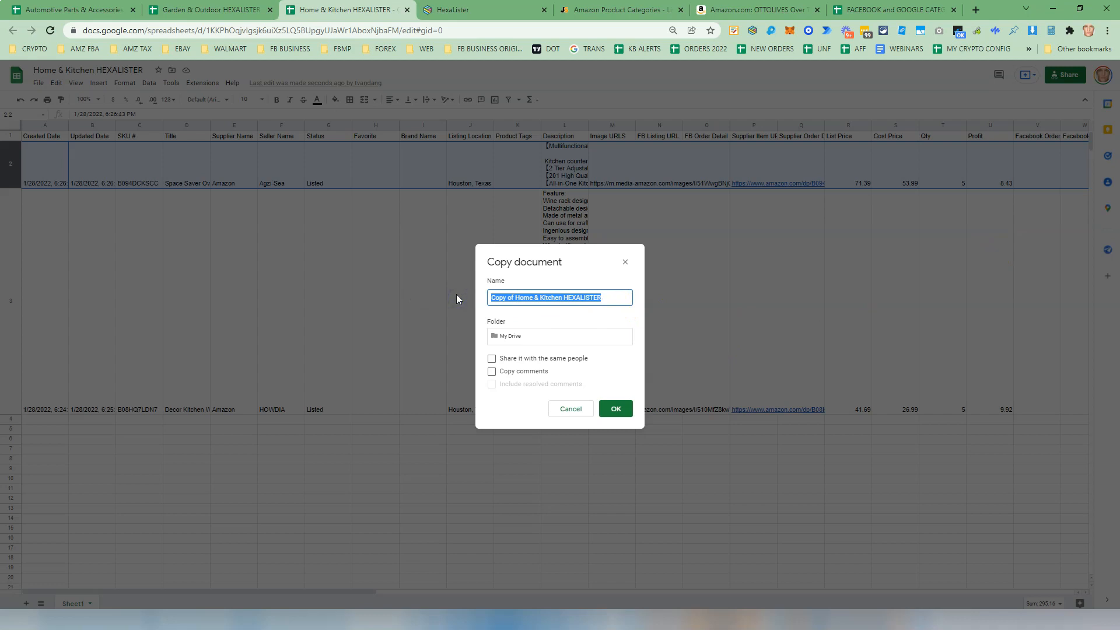
type("TUAN UL")
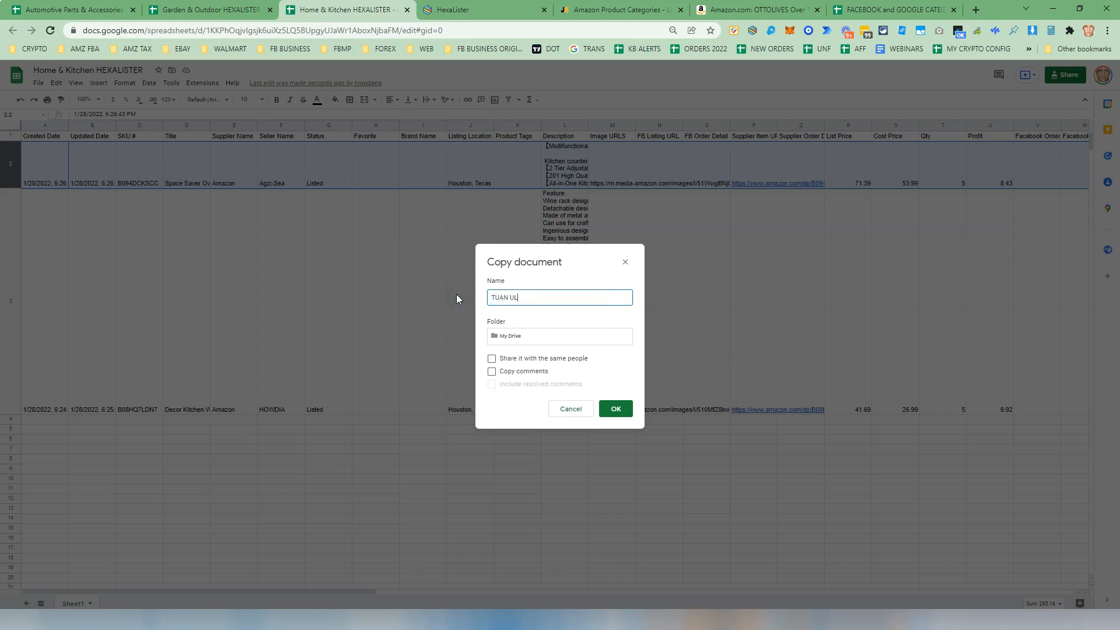
type("TIMATE SHOP")
double_click(547, 297)
left_click(547, 298)
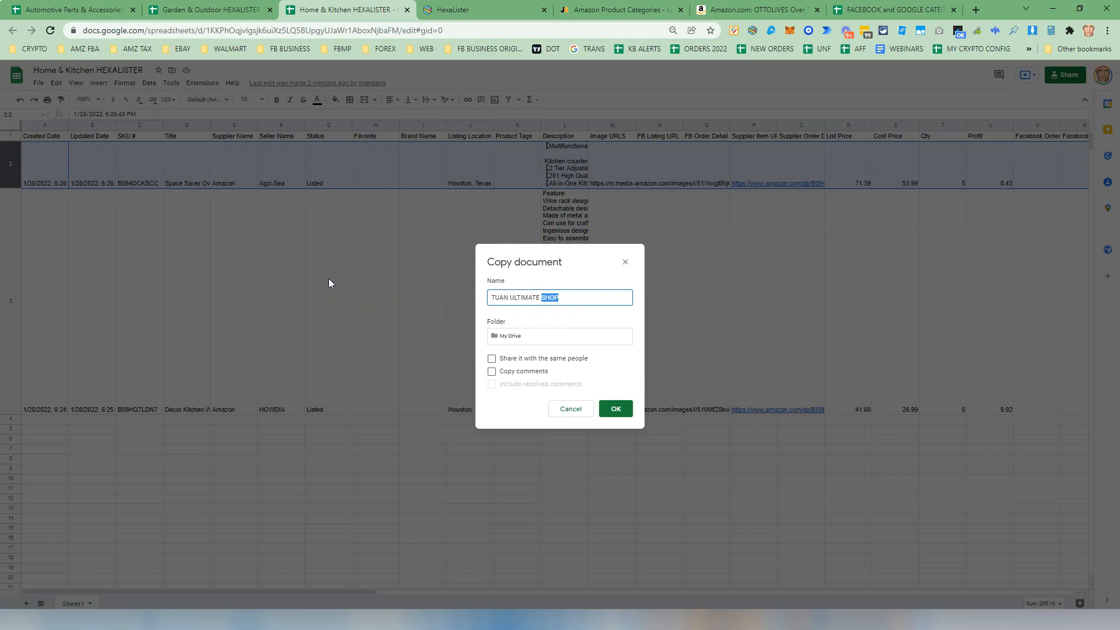
left_click(617, 410)
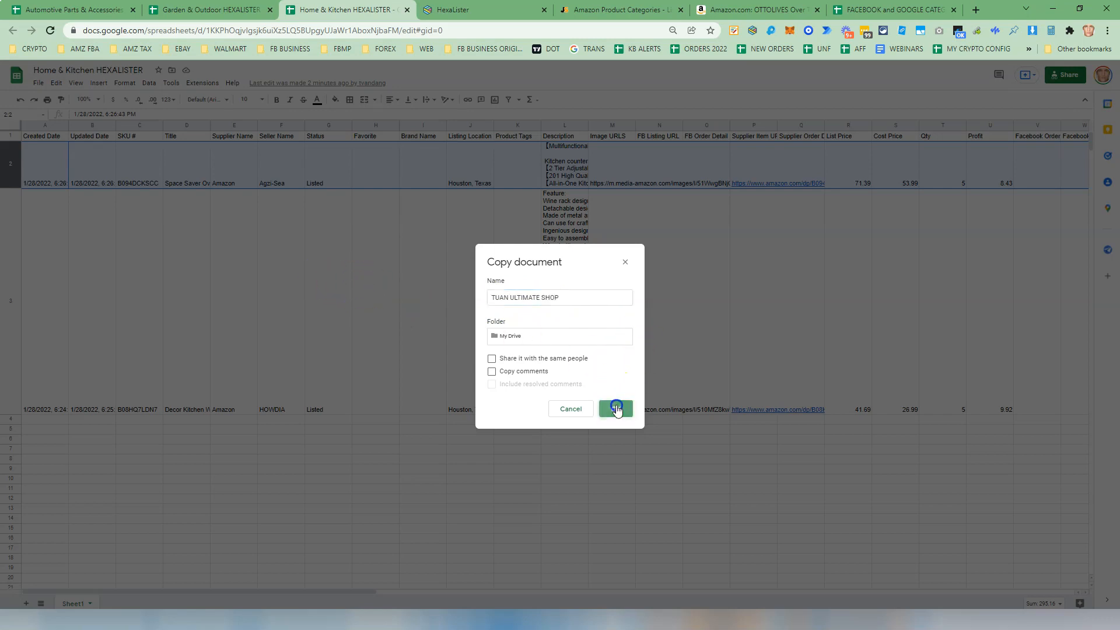
- Create the ULTIMATE SHOP spreadsheet copy and reuse its full title as the template name in HexaLister's template configuration
triple_click(528, 296)
right_click(526, 302)
left_click(570, 344)
left_click(619, 409)
left_click(531, 9)
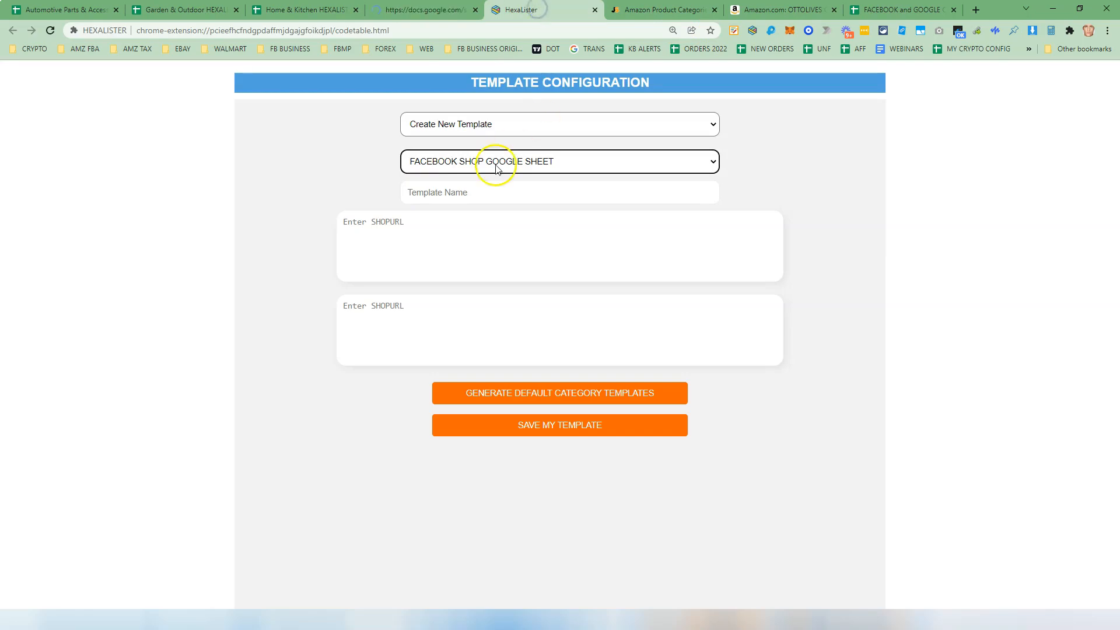
left_click(508, 194)
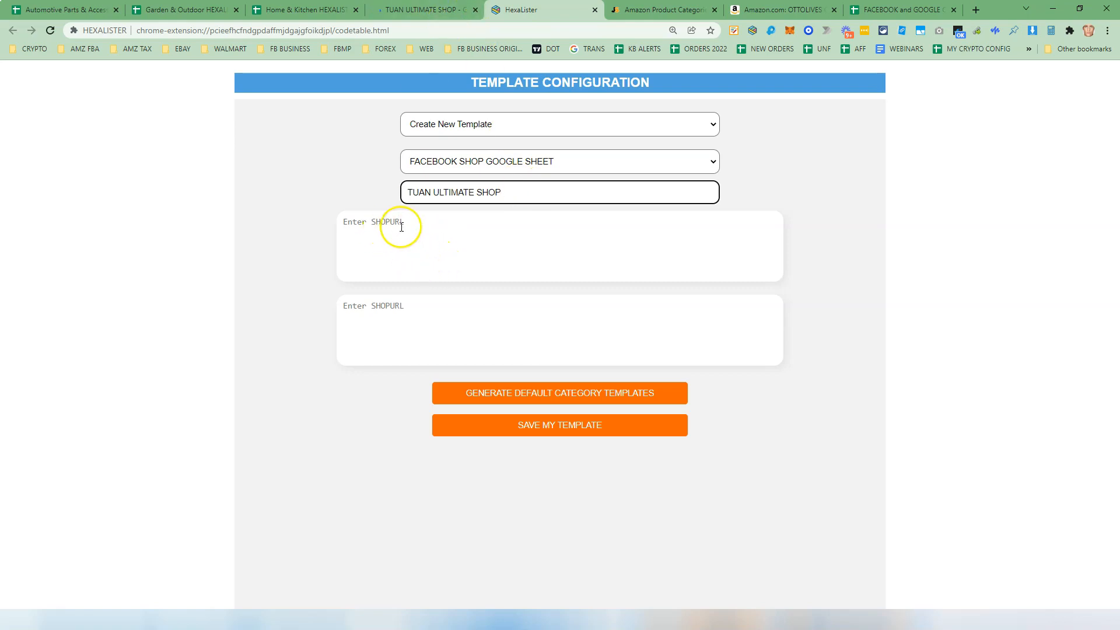
- Share the ULTIMATE SHOP spreadsheet with anyone with the link as Editor, and copy its sharing link
left_click(436, 7)
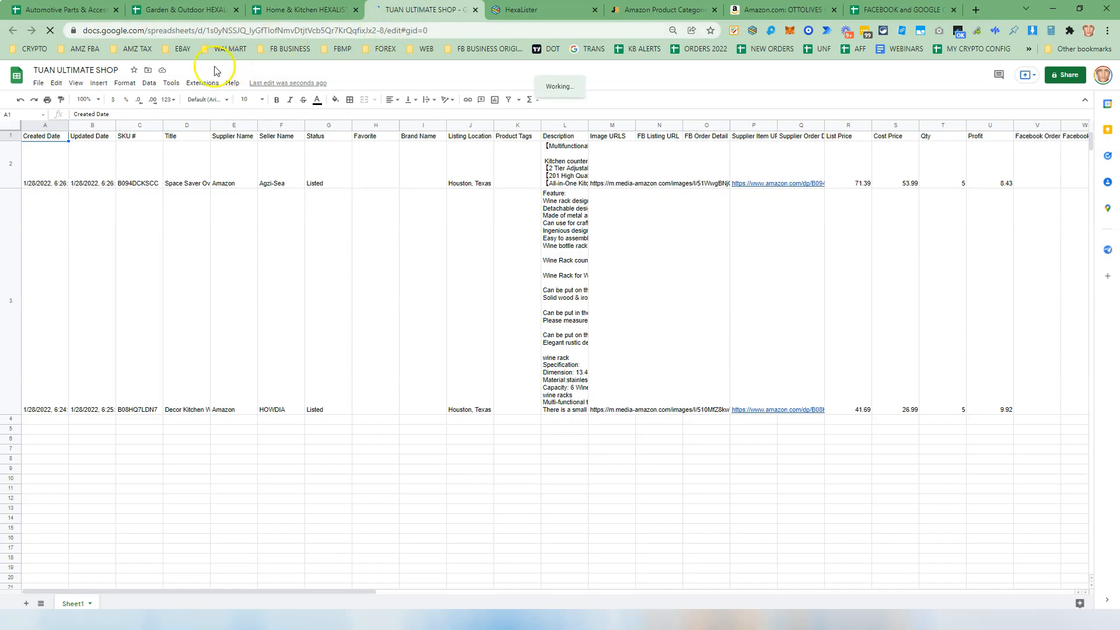
left_click(1060, 76)
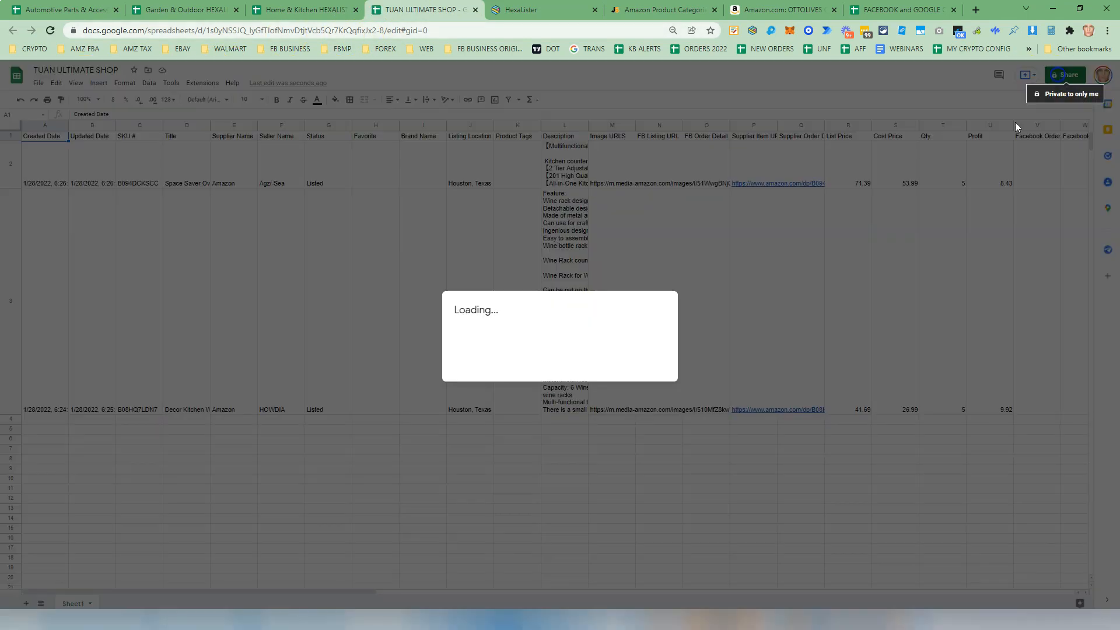
left_click(497, 413)
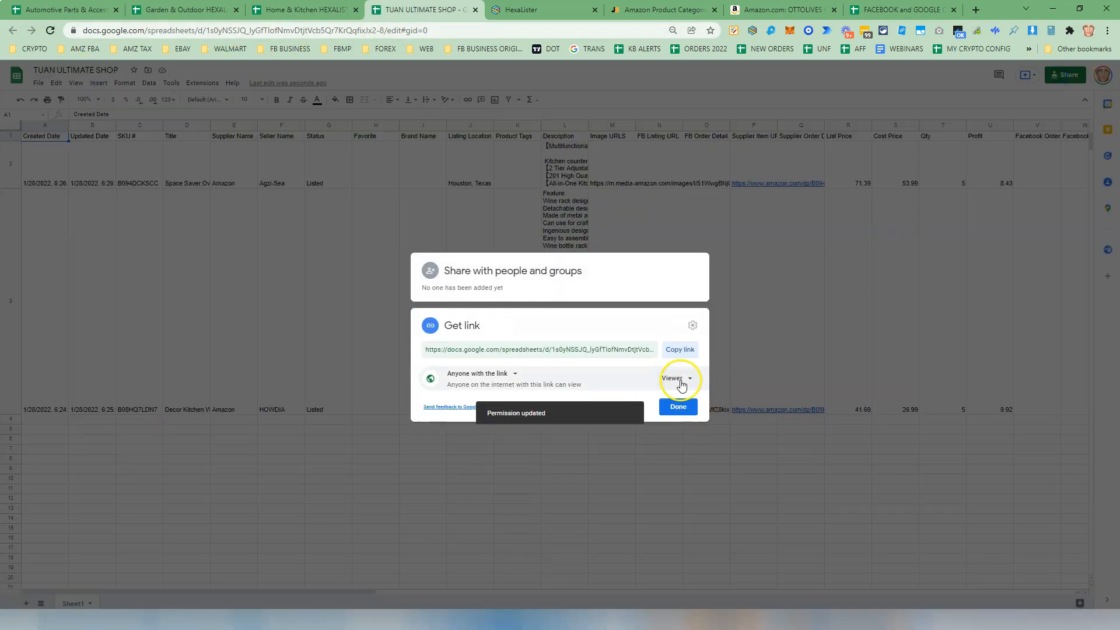
left_click(678, 379)
left_click(687, 445)
left_click(678, 352)
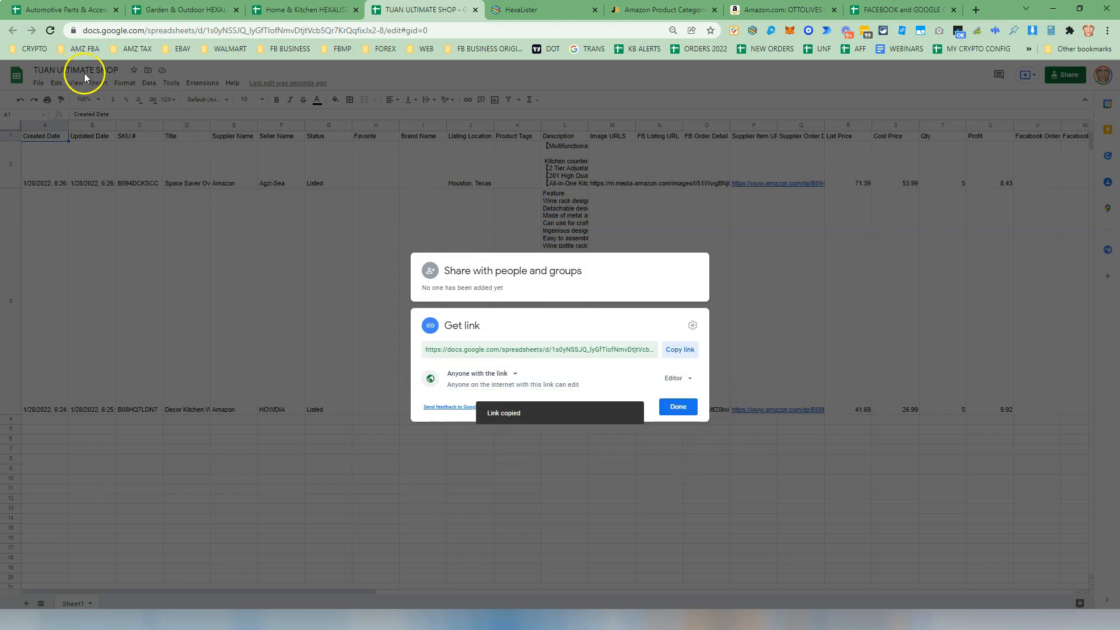
left_click(686, 408)
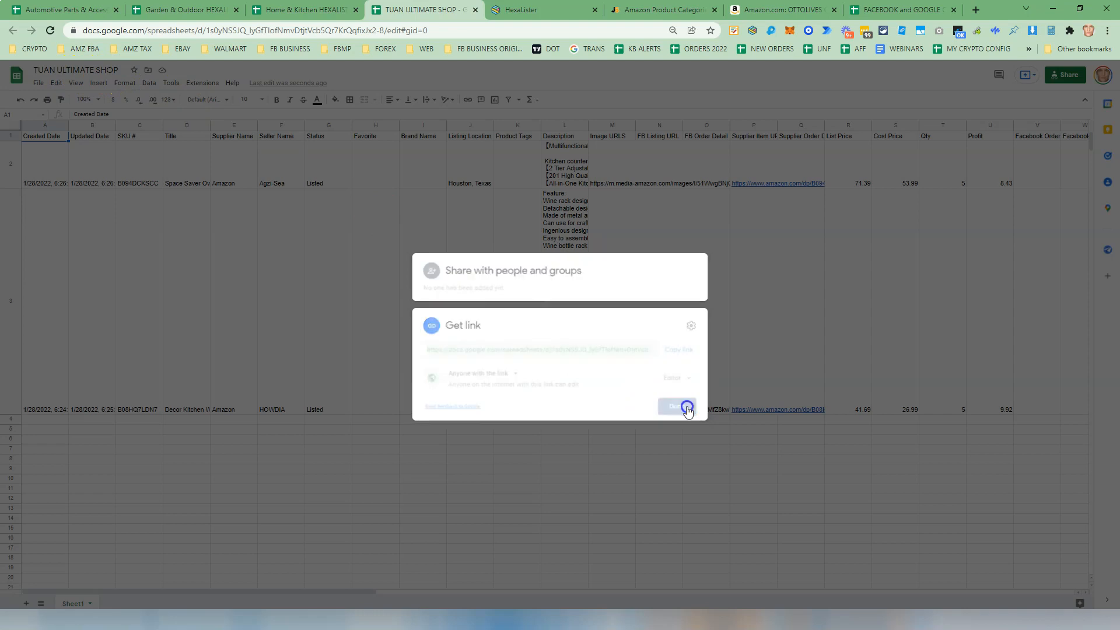
- Enter the copied spreadsheet link as the SHOPURL in the HexaLister template configuration and save the template
left_click(521, 10)
left_click(487, 224)
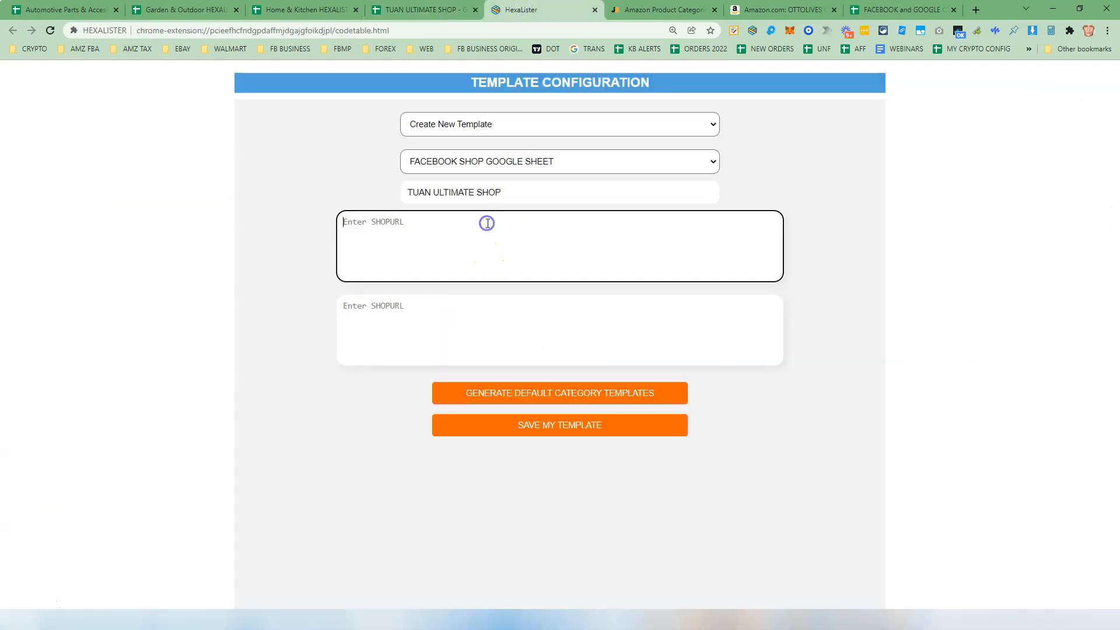
key("ctrl+v")
left_click(428, 304)
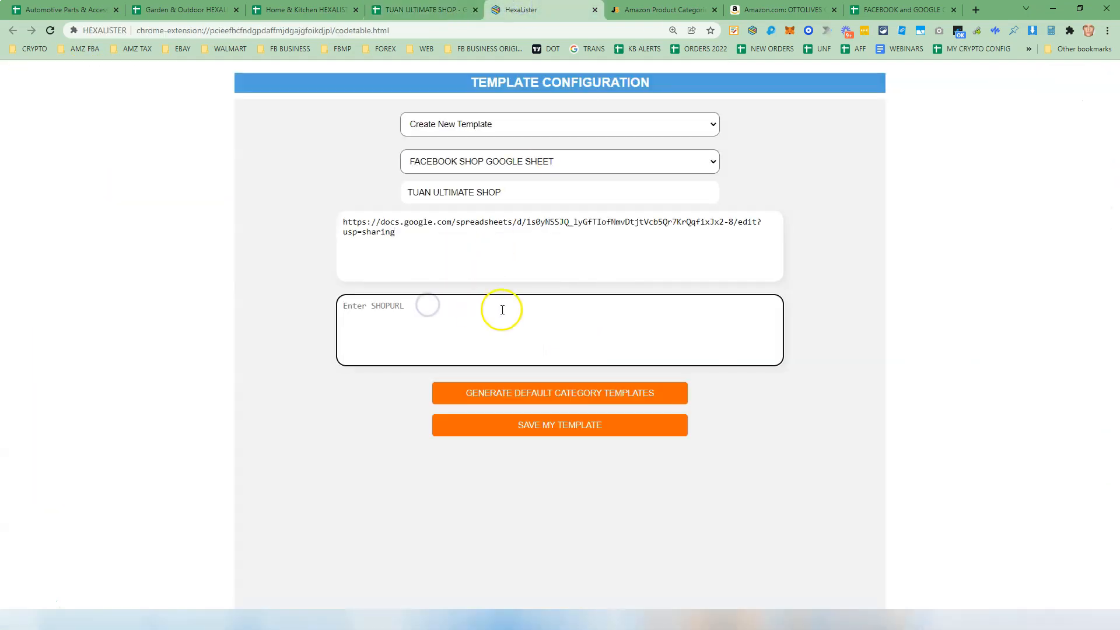
left_click(567, 429)
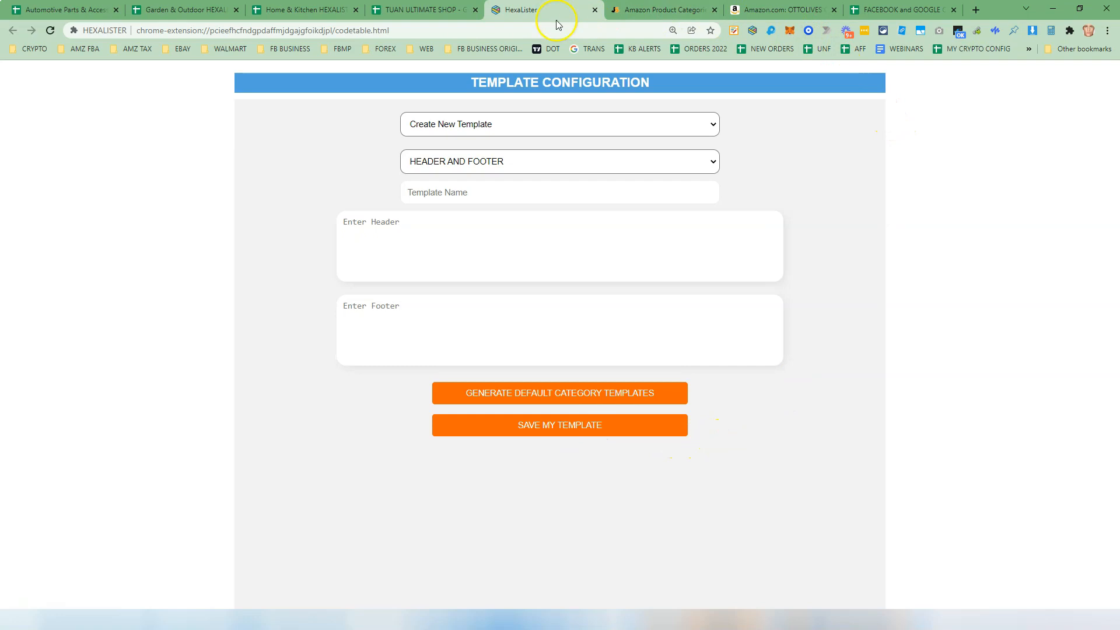
- Review the Automotive Parts & Accessories, Garden & Outdoor and Home & Kitchen HEXALISTER spreadsheets
left_click(64, 10)
left_click(172, 10)
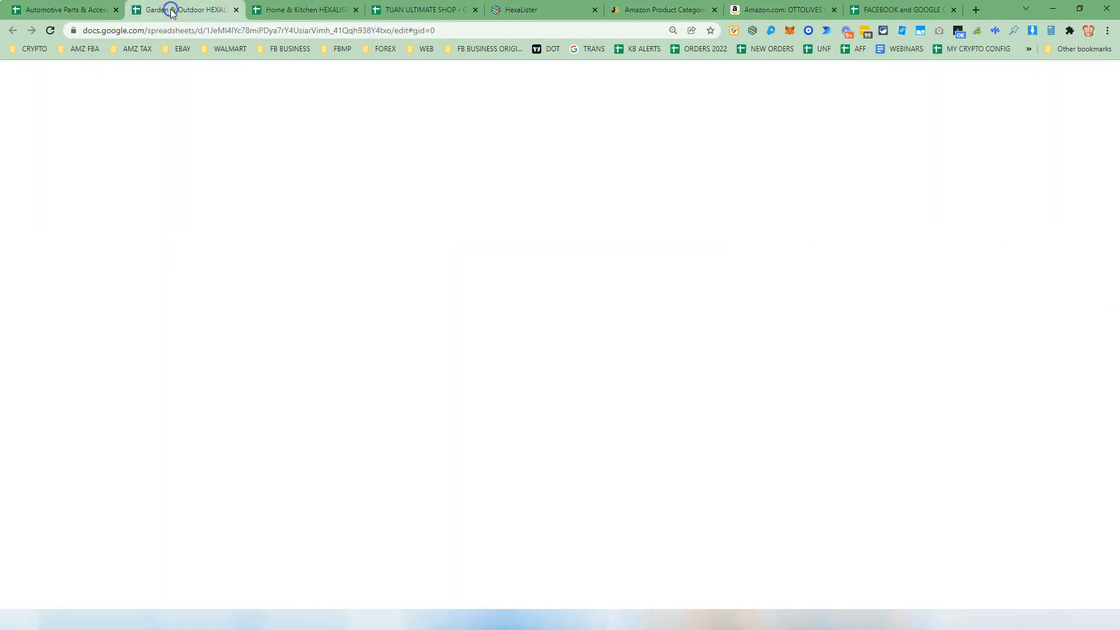
left_click(296, 10)
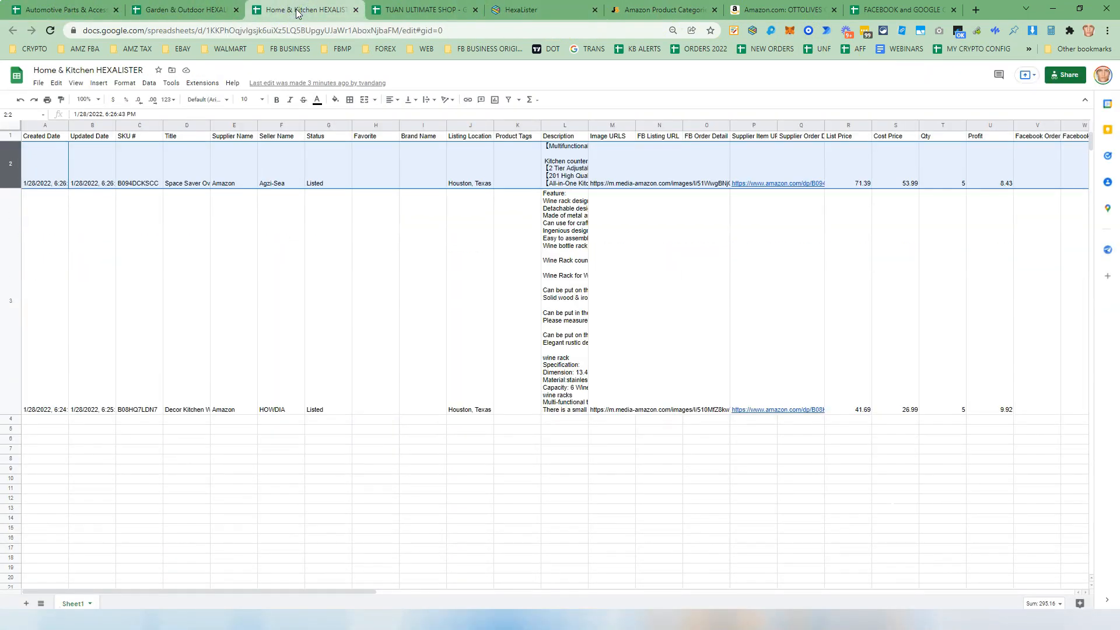
left_click(187, 9)
left_click(64, 9)
left_click(196, 8)
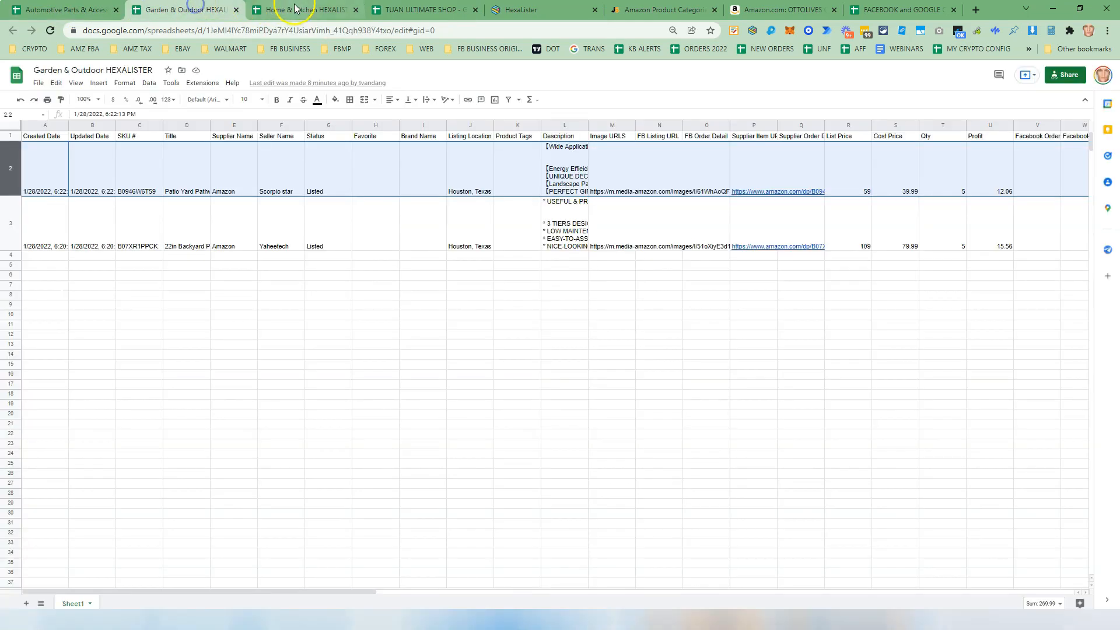
left_click(300, 9)
- Clear all contents of the ULTIMATE SHOP spreadsheet
left_click(424, 10)
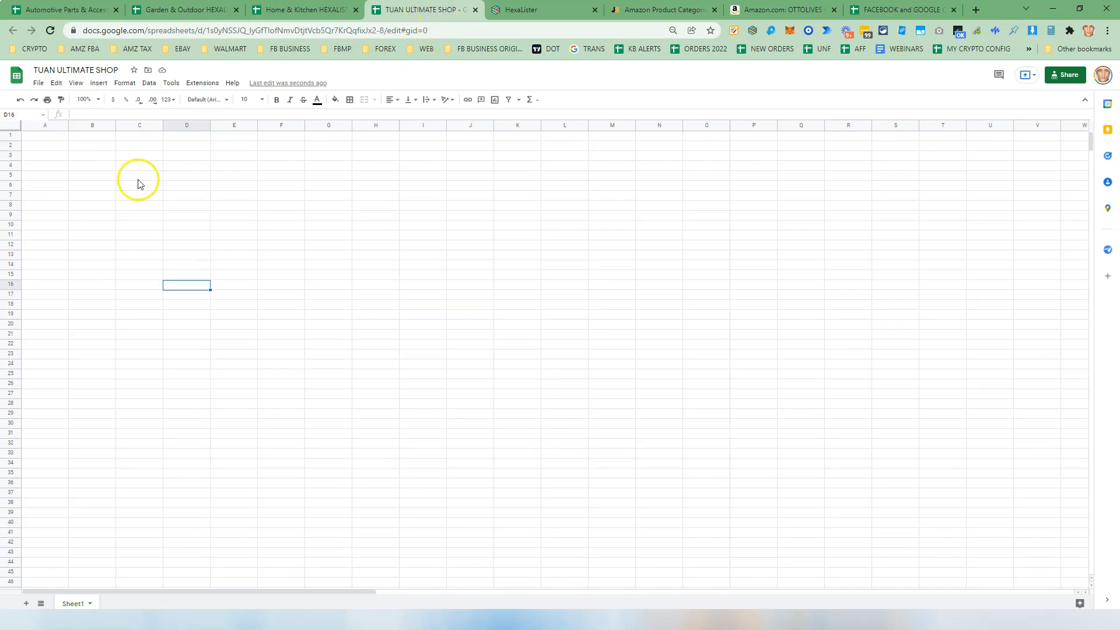
left_click(36, 145)
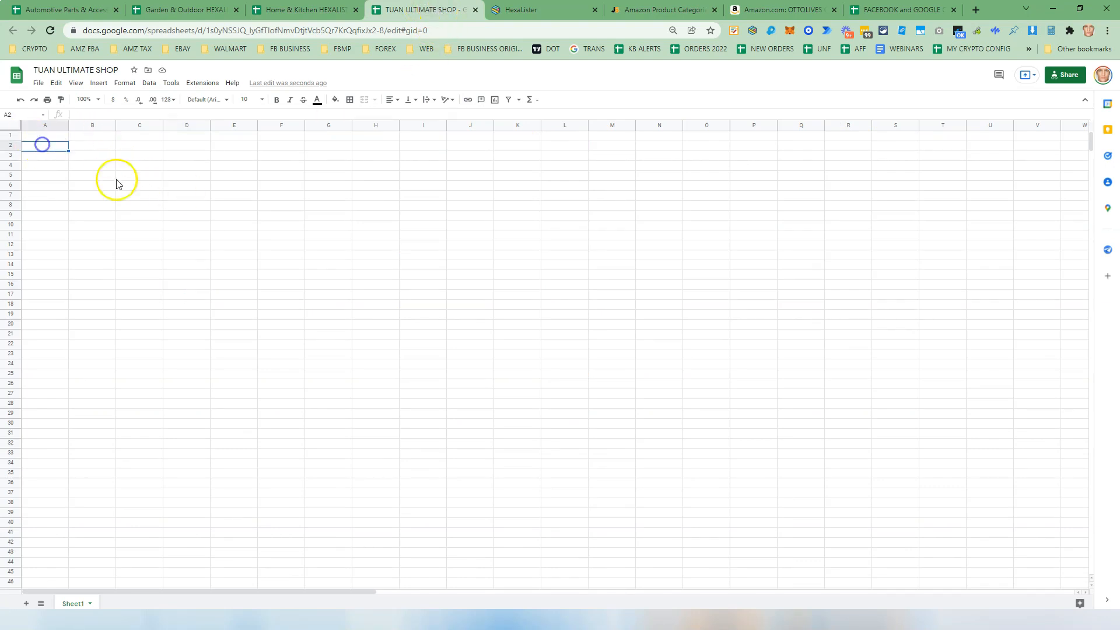
- Examine the options for creating a new spreadsheet and the ULTIMATE SHOP spreadsheet's link-sharing settings
left_click(38, 83)
mouse_move(57, 102)
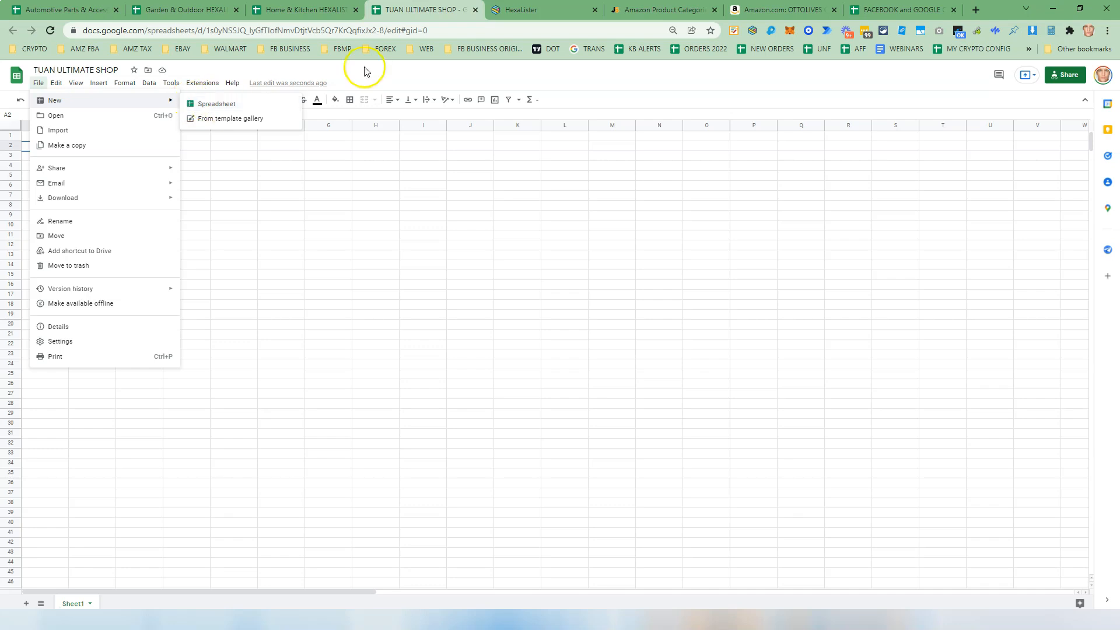
left_click(1050, 77)
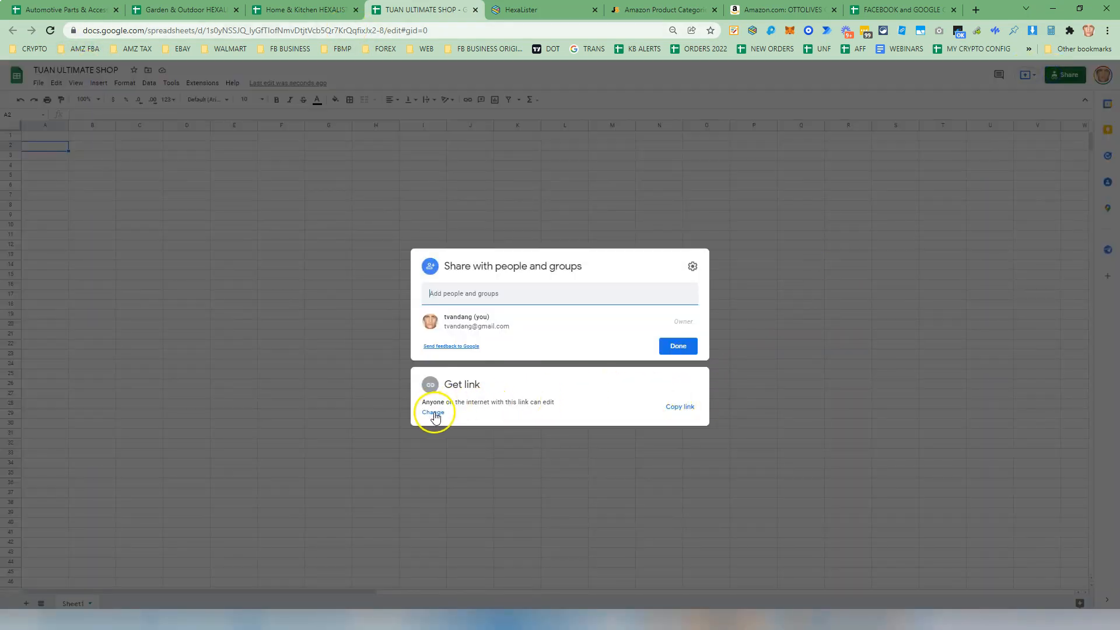
left_click(433, 413)
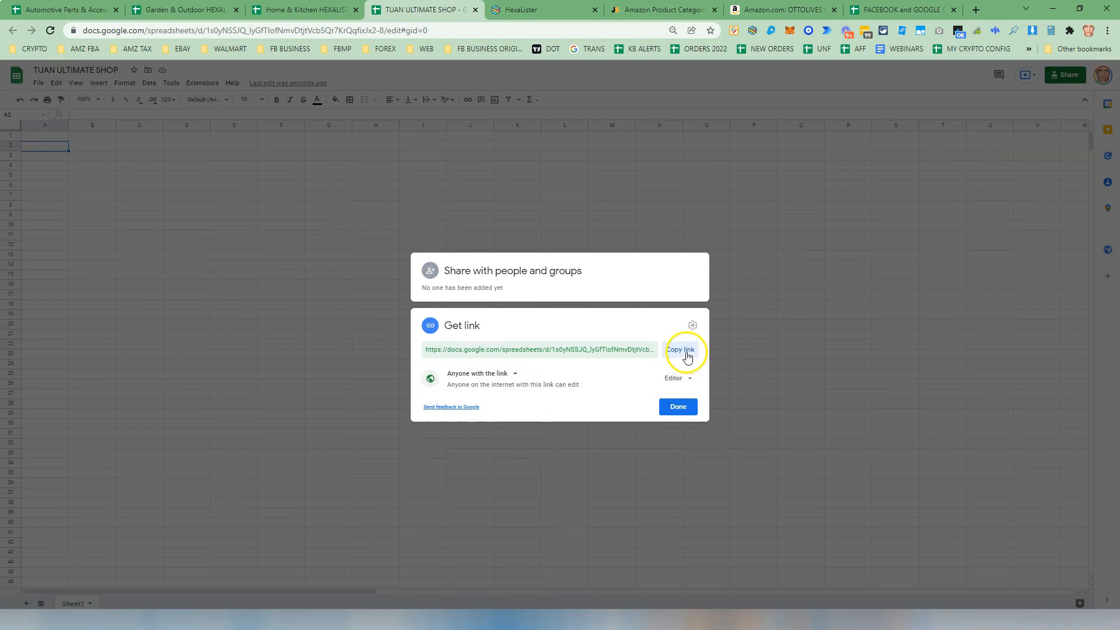
left_click(808, 263)
left_click(174, 212)
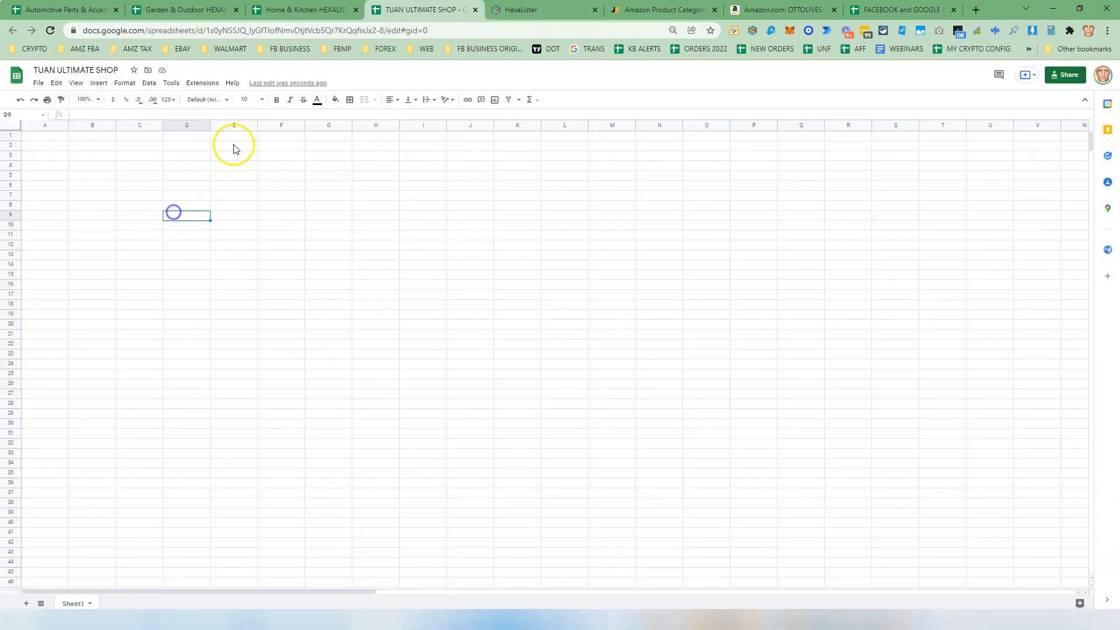
left_click(173, 177)
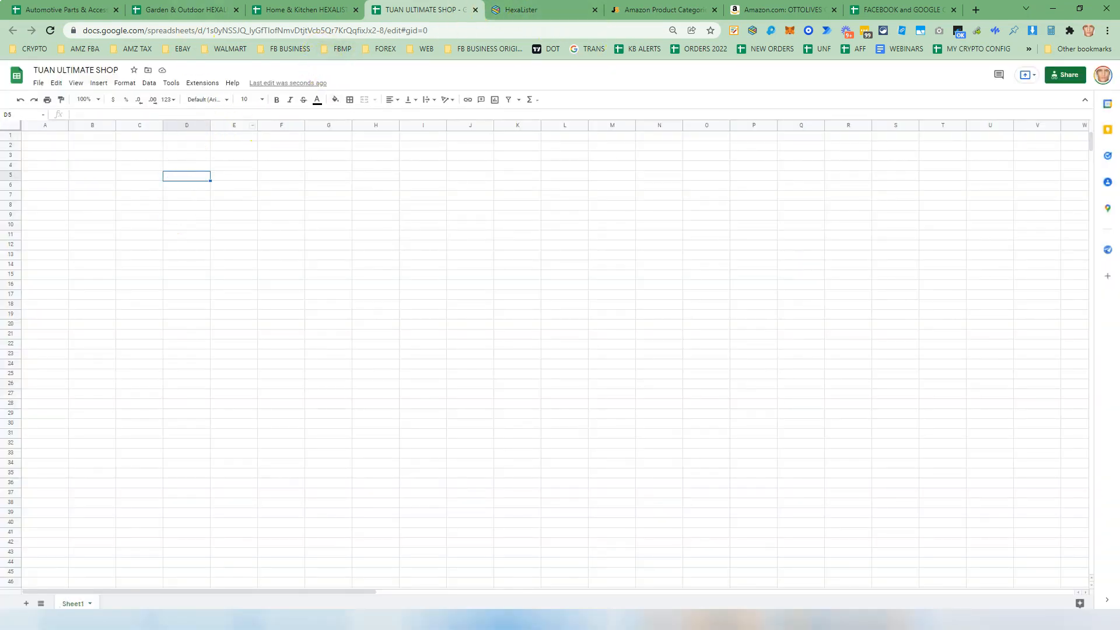
- Compare the three category HEXALISTER spreadsheets with the blank ULTIMATE SHOP spreadsheet
left_click(52, 14)
left_click(175, 11)
left_click(315, 11)
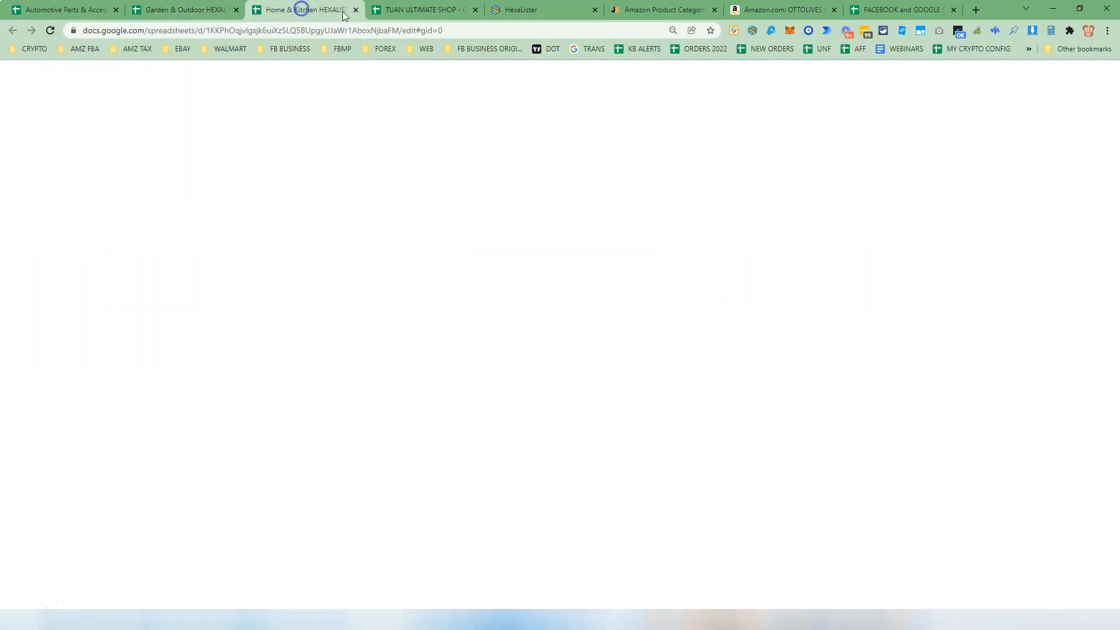
left_click(394, 12)
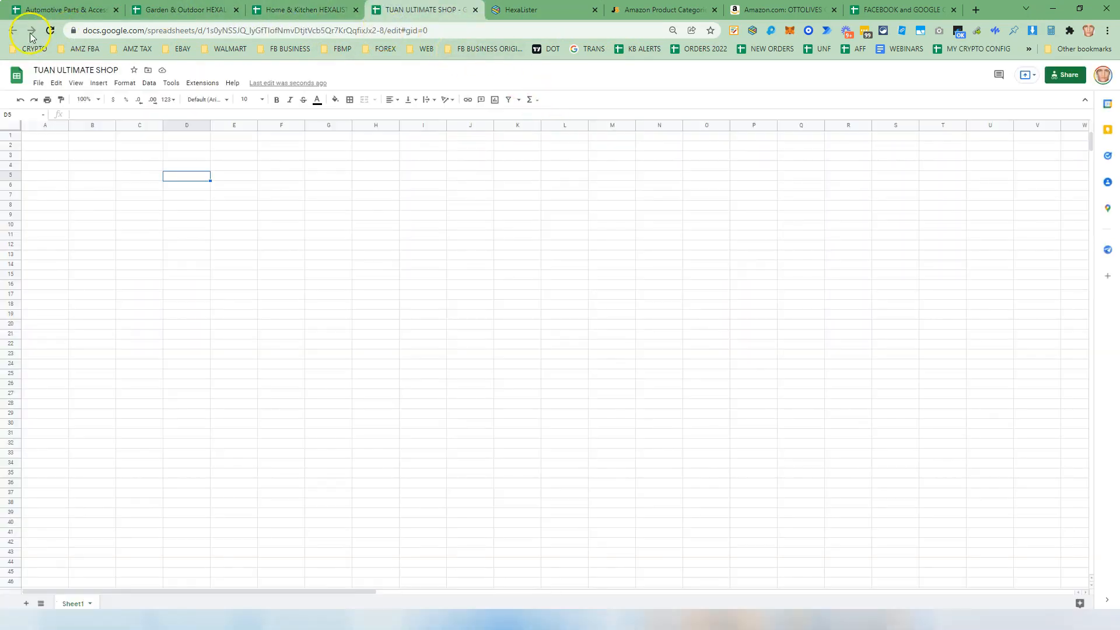
left_click(88, 13)
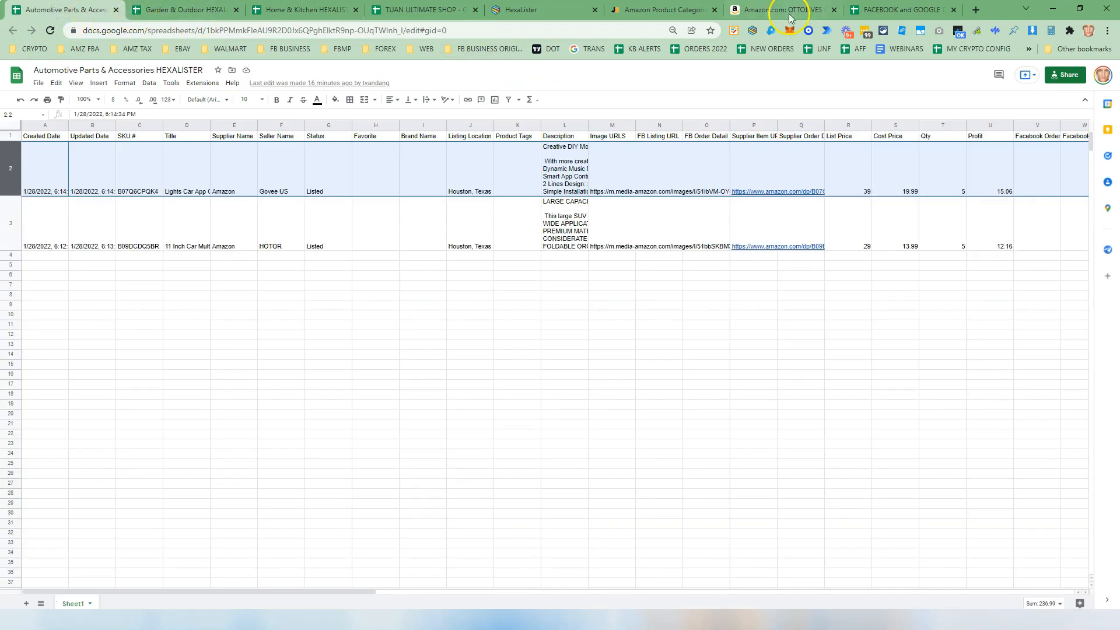
left_click(435, 10)
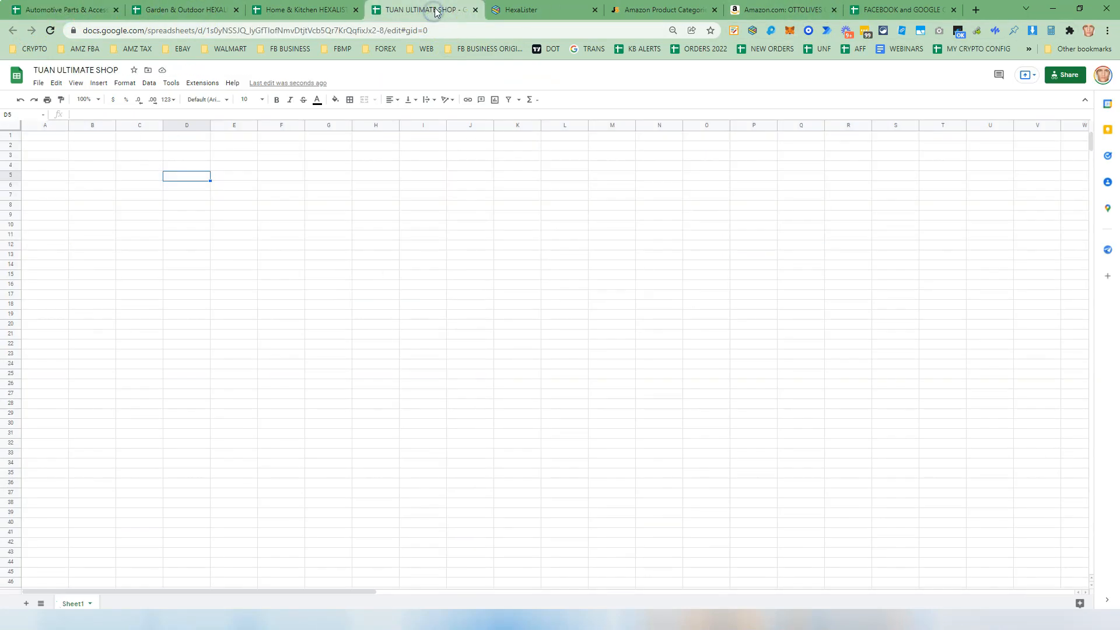
left_click(571, 278)
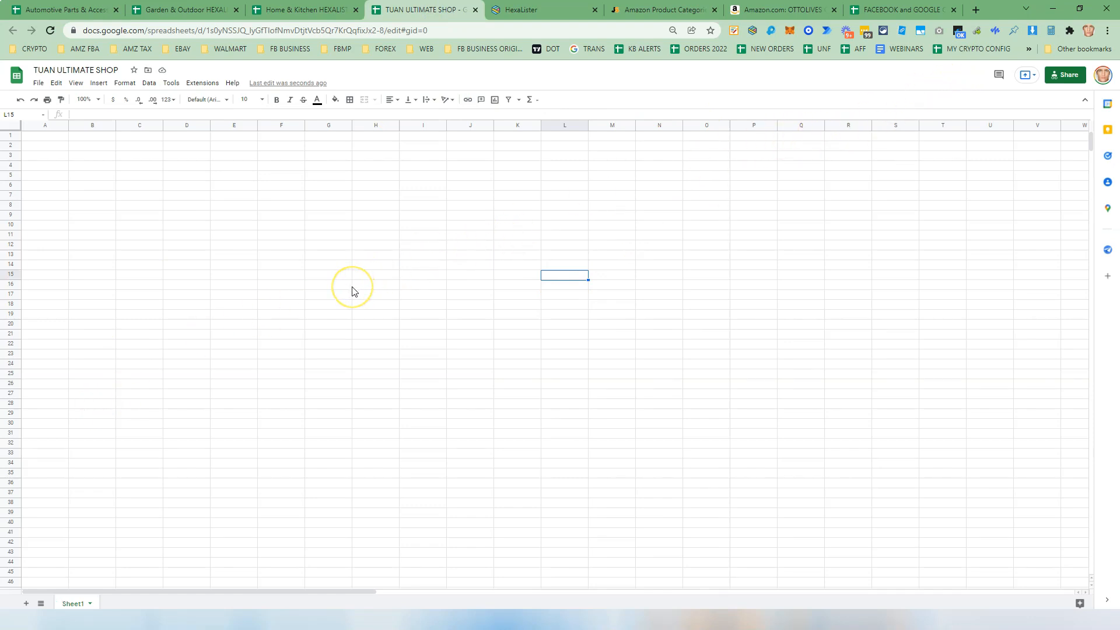
- Recheck the ULTIMATE SHOP spreadsheet's link access and sharing link
left_click(1066, 76)
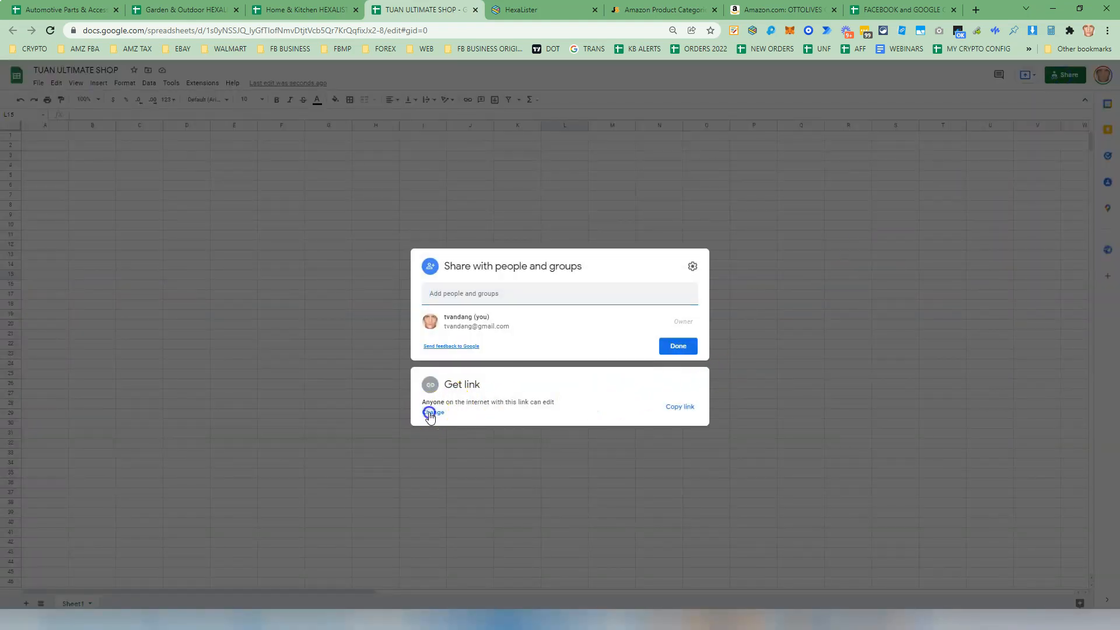
left_click(430, 412)
left_click(685, 356)
left_click(851, 294)
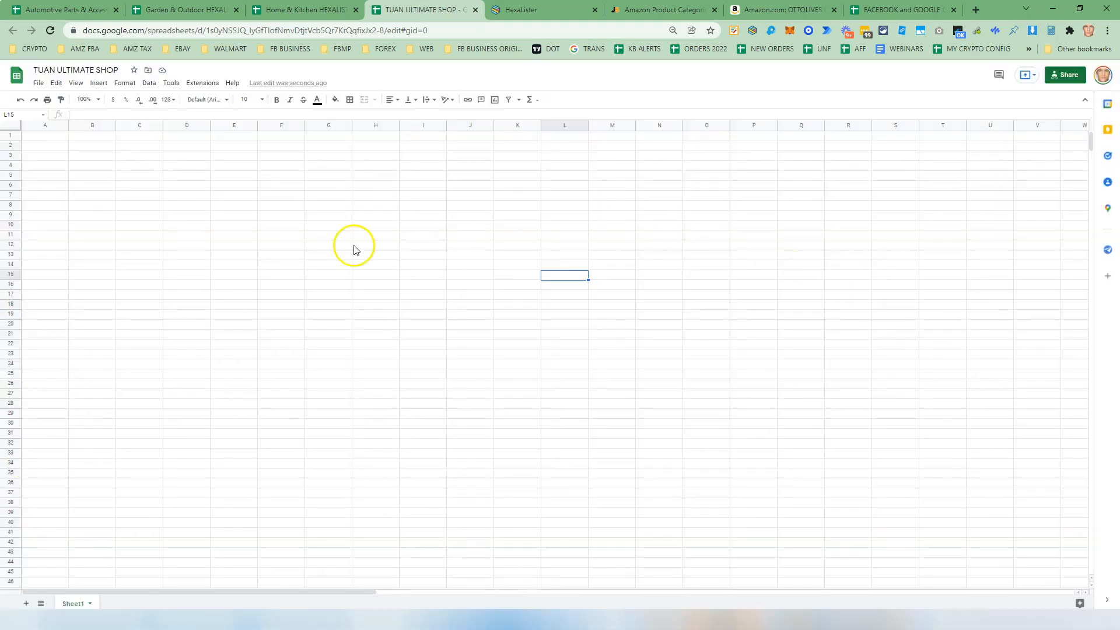
left_click(329, 272)
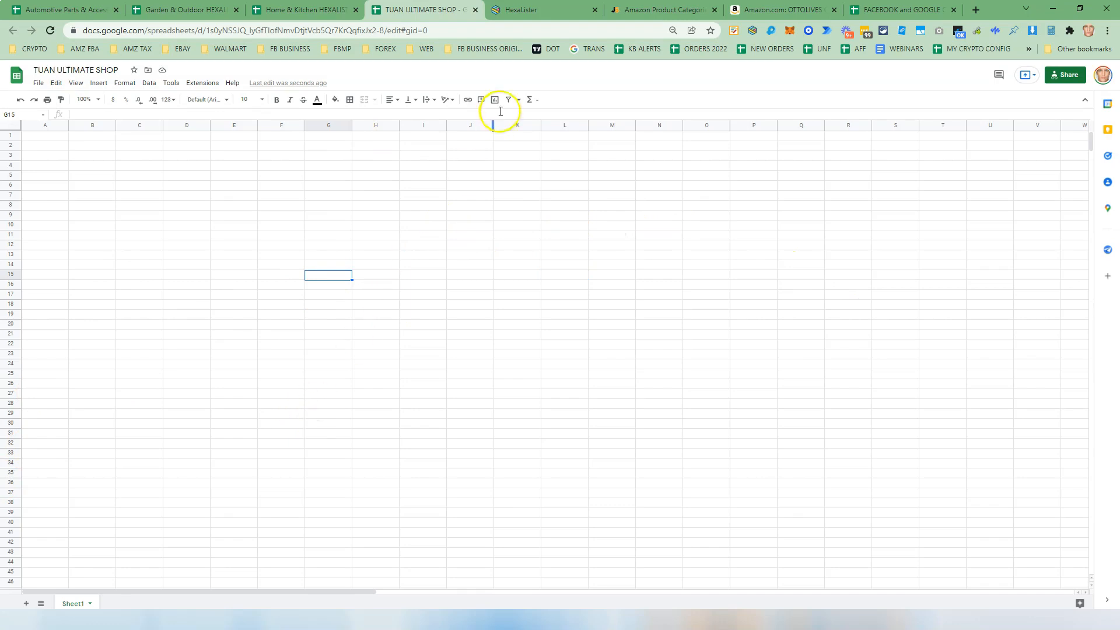
- Open HexaLister's Facebook shop Google Sheet update page
left_click(753, 31)
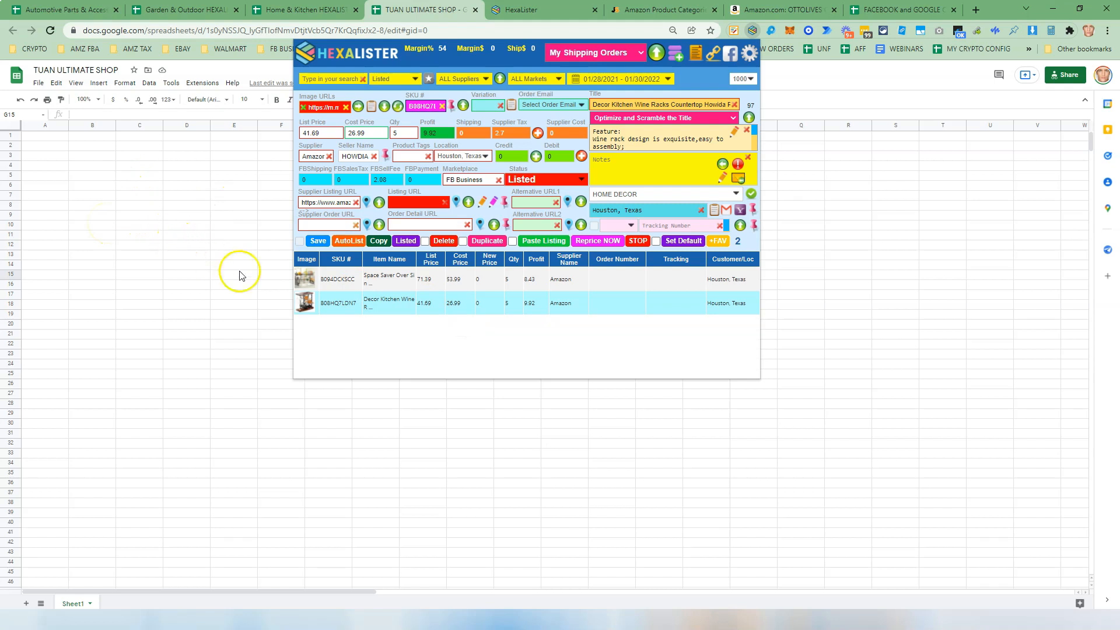
left_click(732, 55)
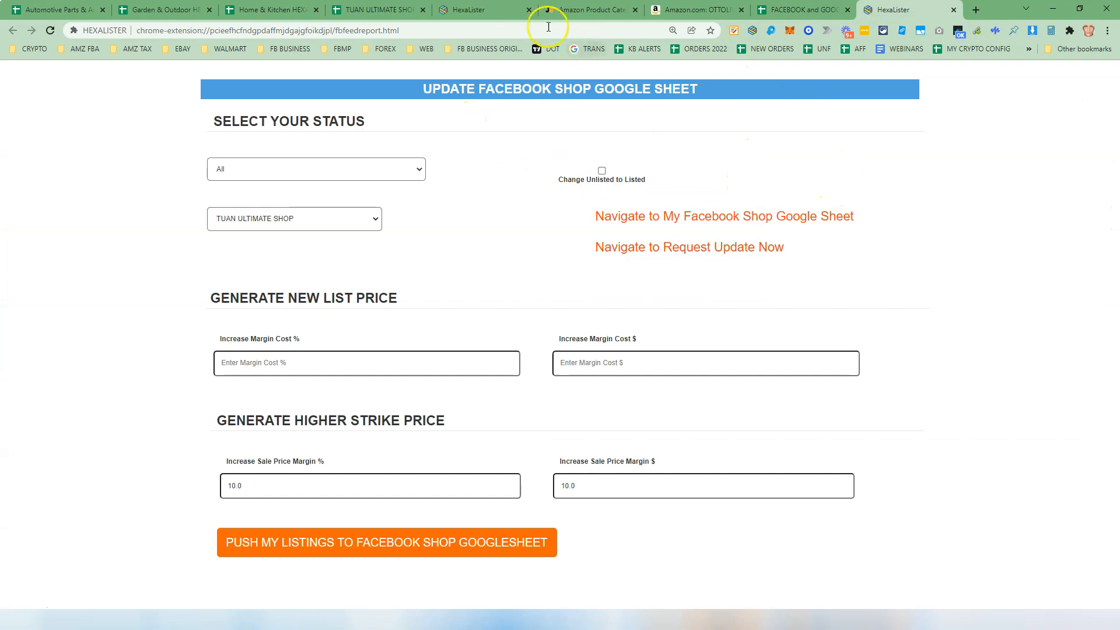
- Check which source spreadsheet HexaLister's default settings use, view the Home & Kitchen HEXALISTER spreadsheet, and return to the Facebook shop update page
left_click(752, 31)
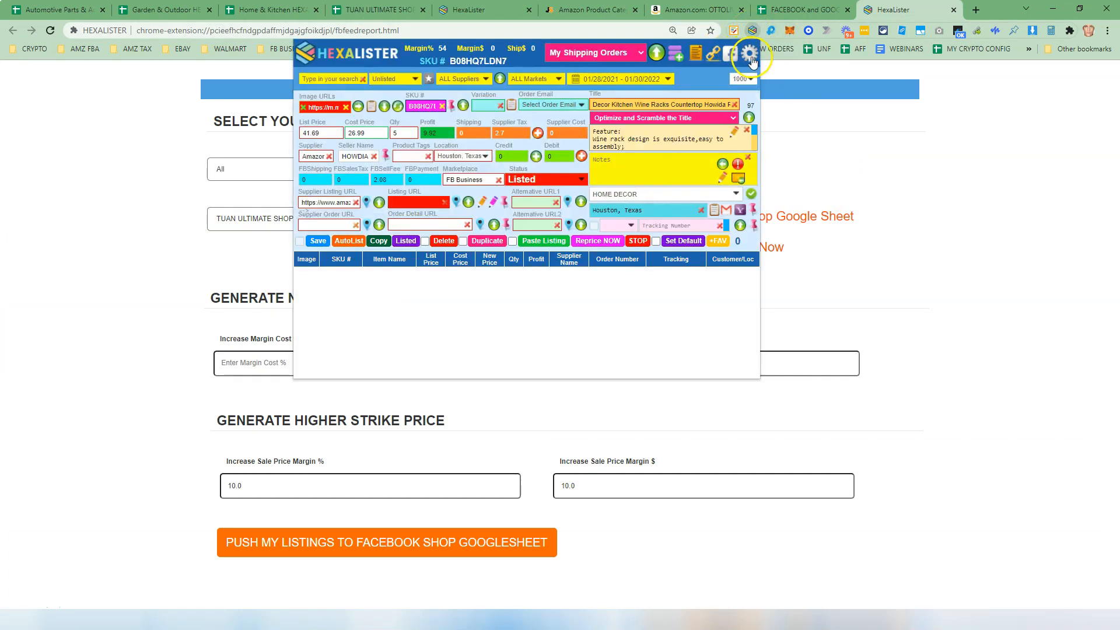
left_click(748, 51)
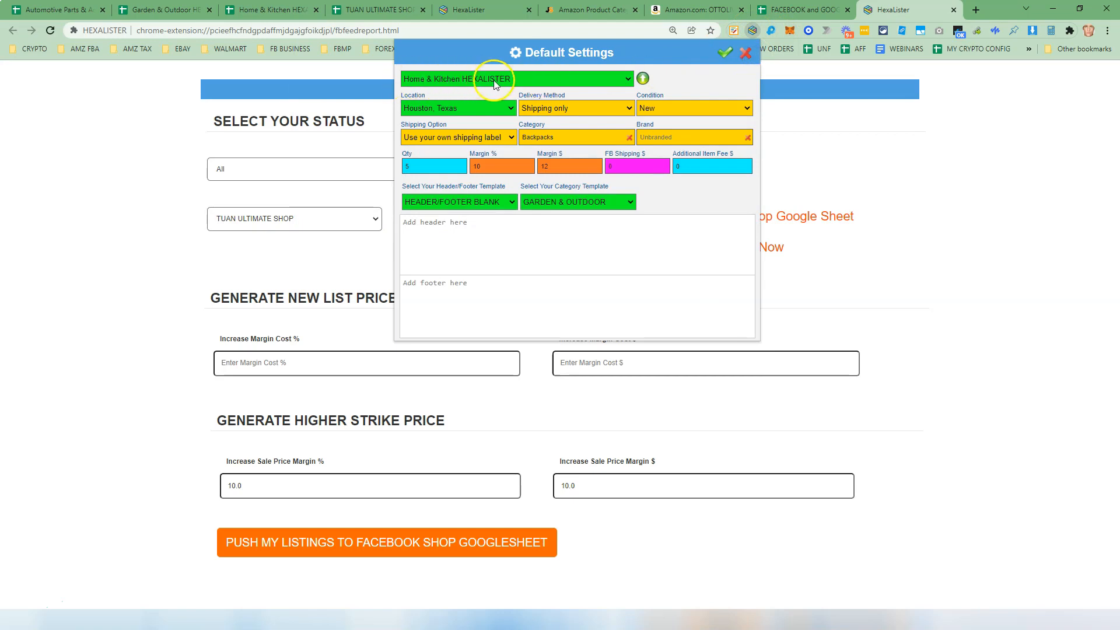
left_click(50, 292)
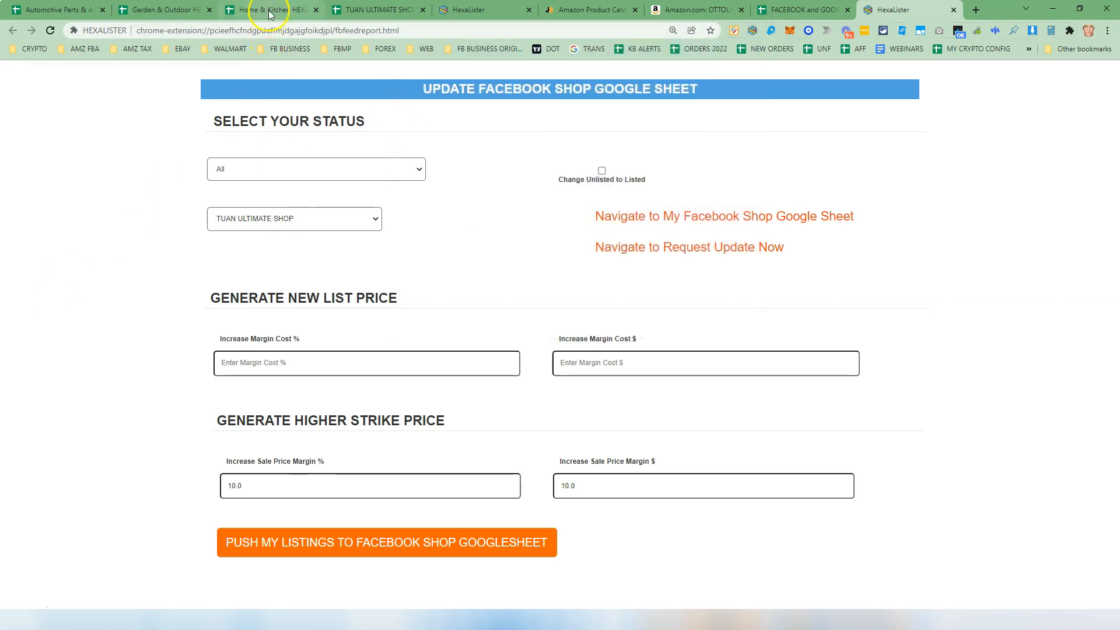
left_click(269, 22)
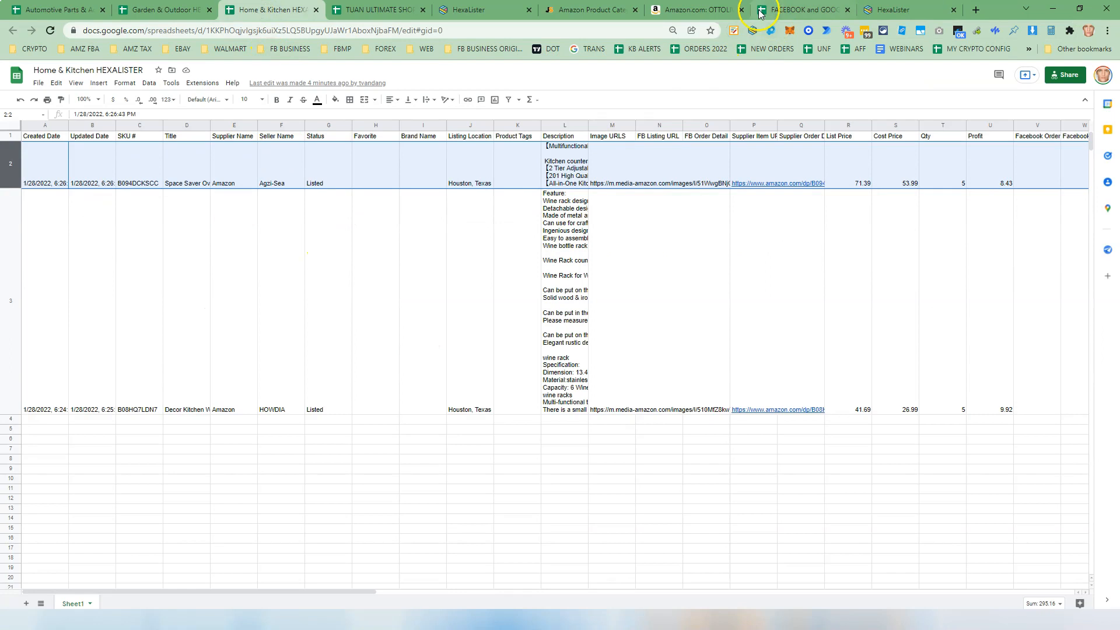
left_click(893, 10)
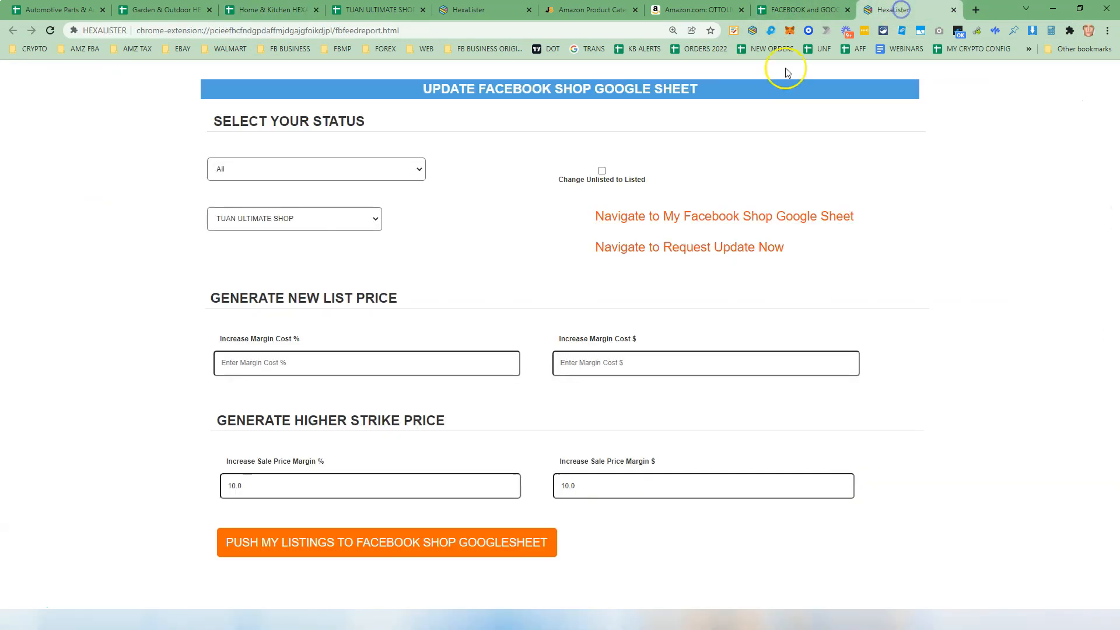
- Select the ULTIMATE SHOP spreadsheet as the Facebook shop destination and check its blank sheet
left_click(311, 224)
left_click(277, 244)
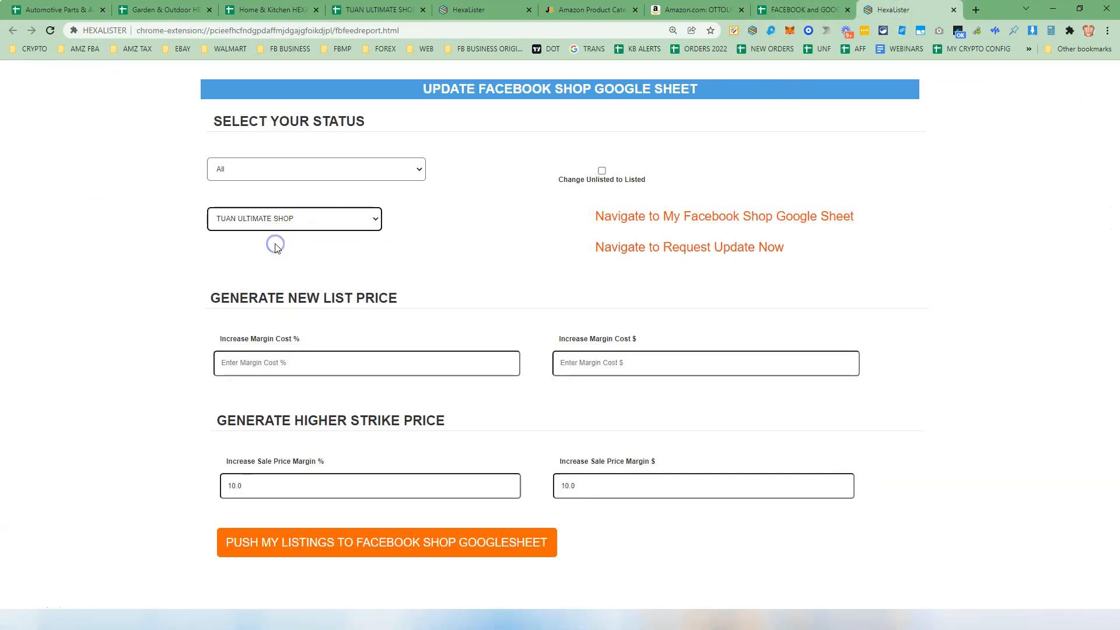
left_click(364, 10)
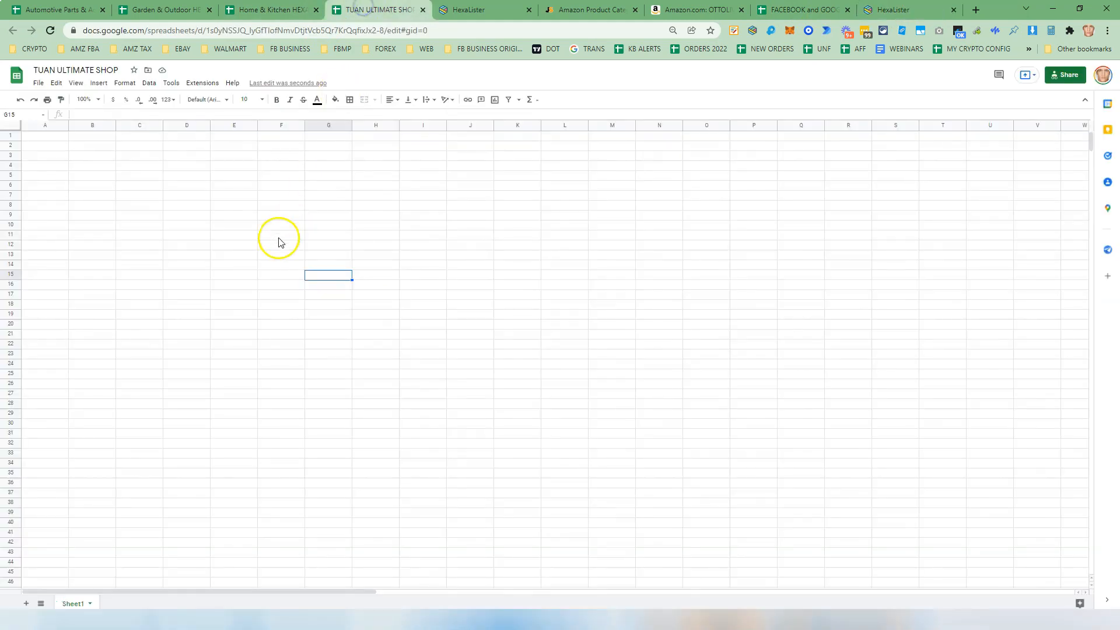
left_click(878, 13)
left_click(469, 9)
left_click(892, 9)
- Review the status options, and filter the Home & Kitchen HEXALISTER listings by Unlisted and Listed in HexaLister
left_click(350, 168)
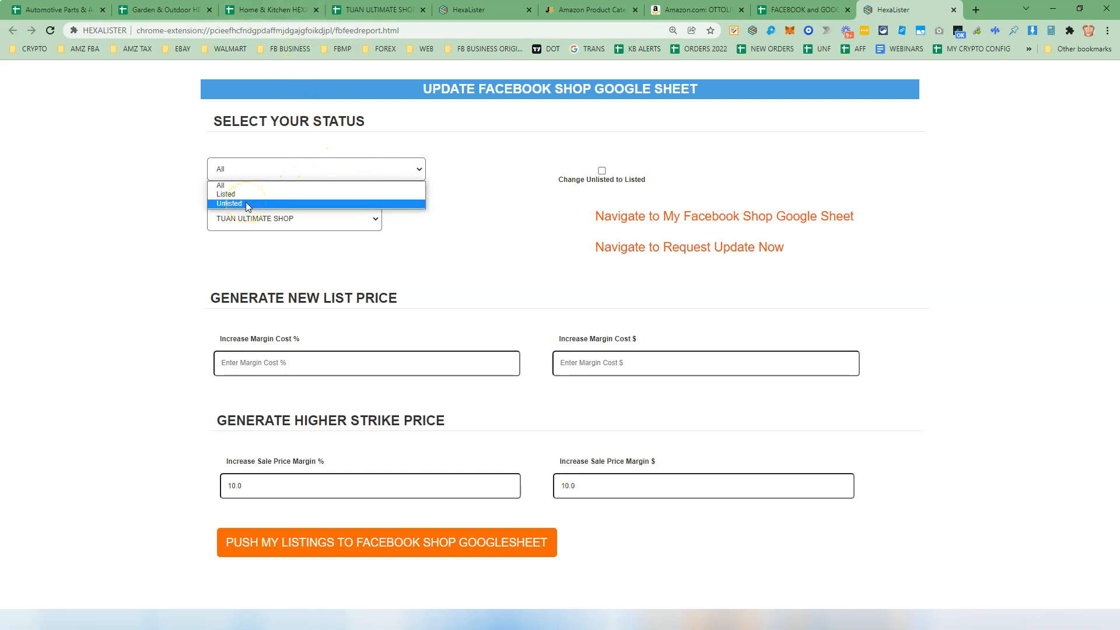
left_click(278, 10)
left_click(277, 10)
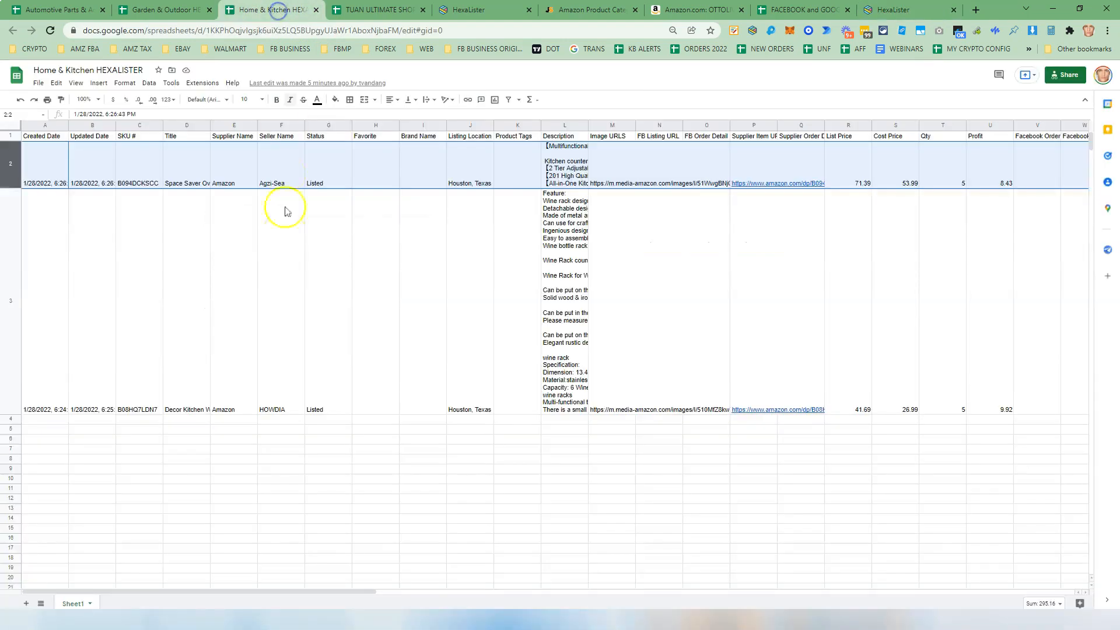
left_click(753, 30)
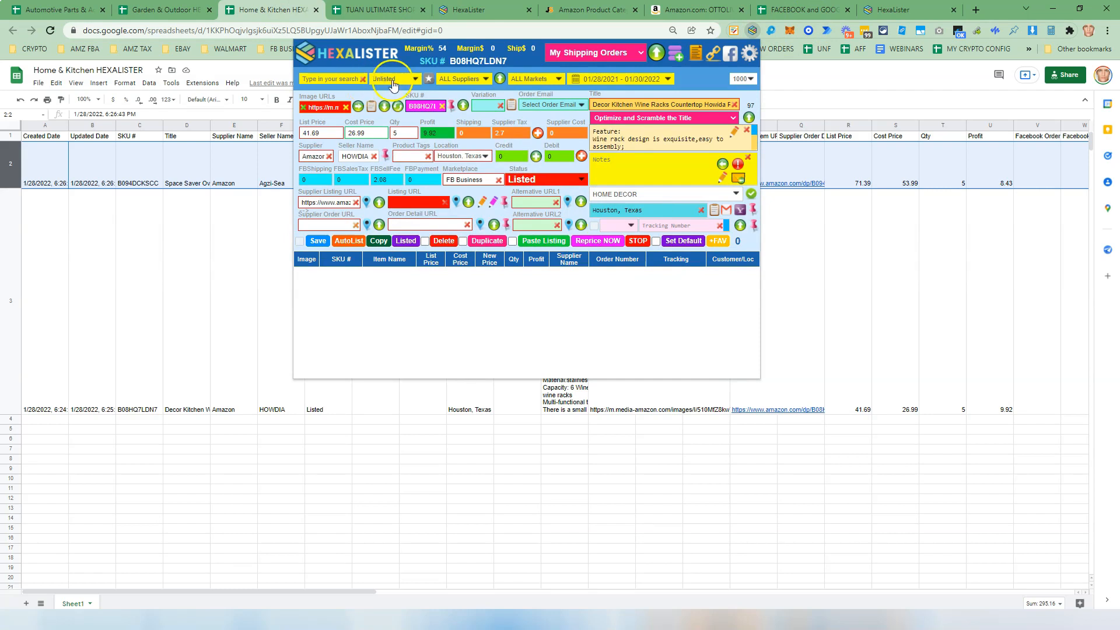
left_click(393, 81)
left_click(387, 89)
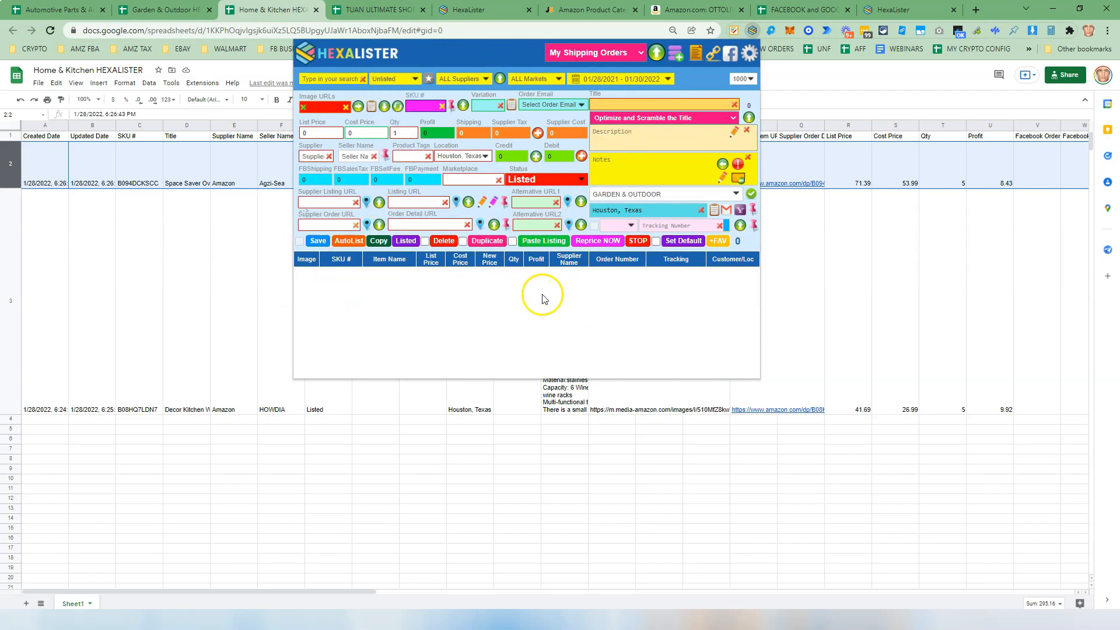
left_click(394, 81)
left_click(390, 99)
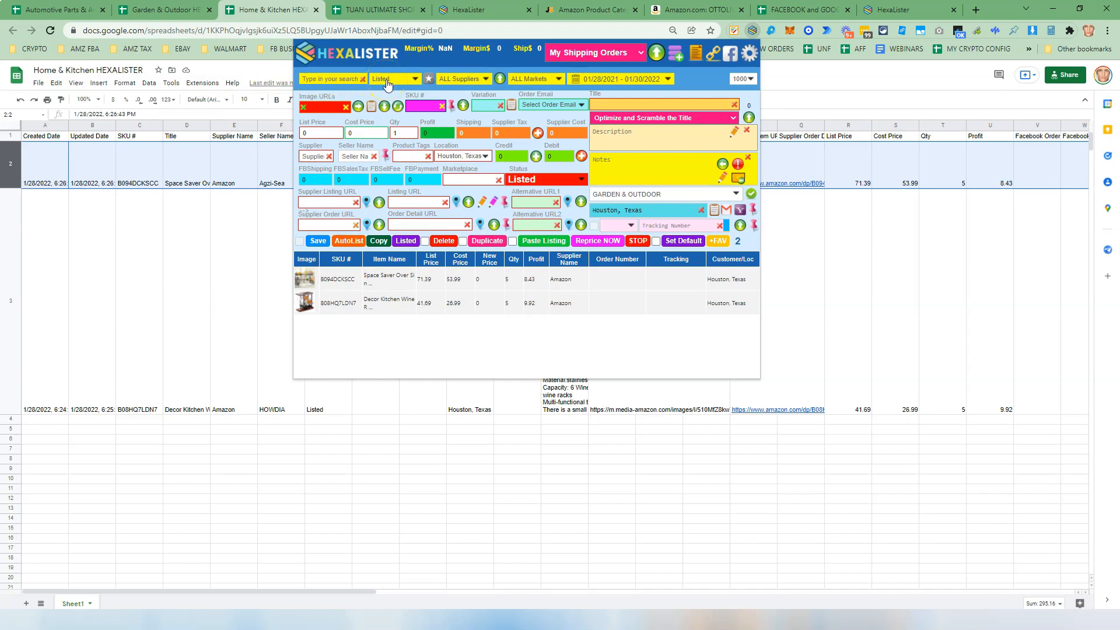
- Set the Facebook shop update's listing status to Listed, trying All as the alternative
left_click(909, 9)
left_click(307, 169)
left_click(280, 192)
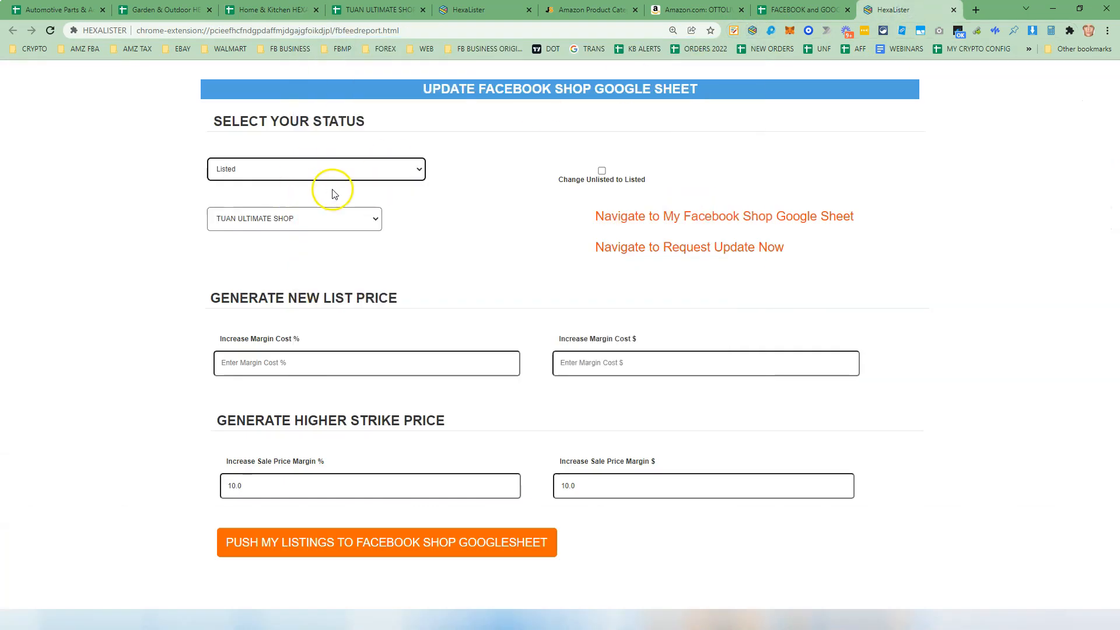
left_click(333, 171)
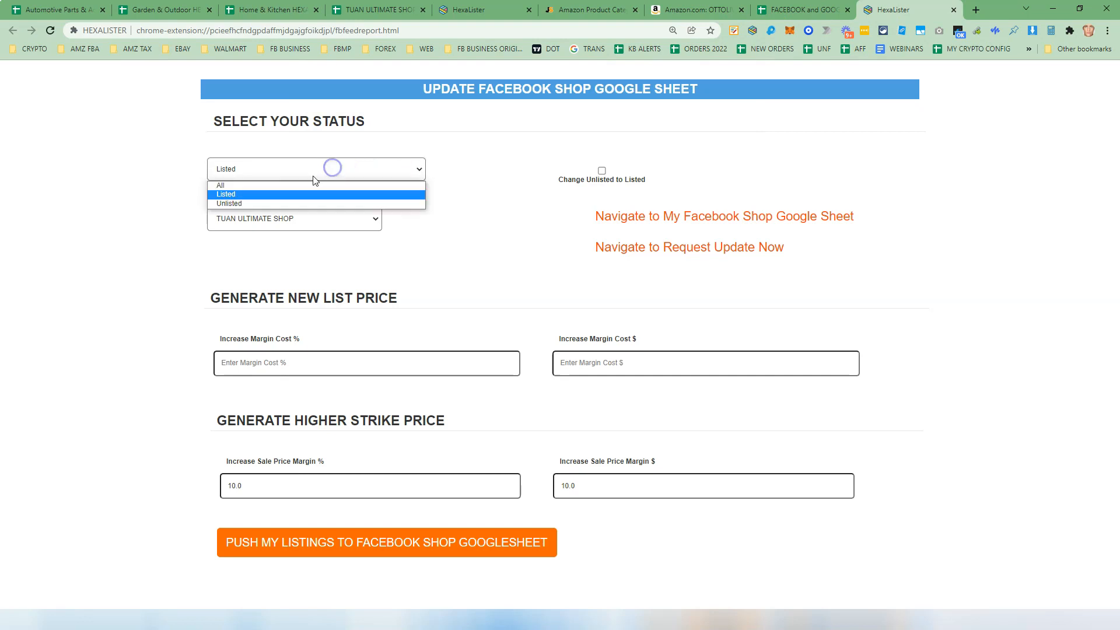
left_click(283, 185)
left_click(374, 171)
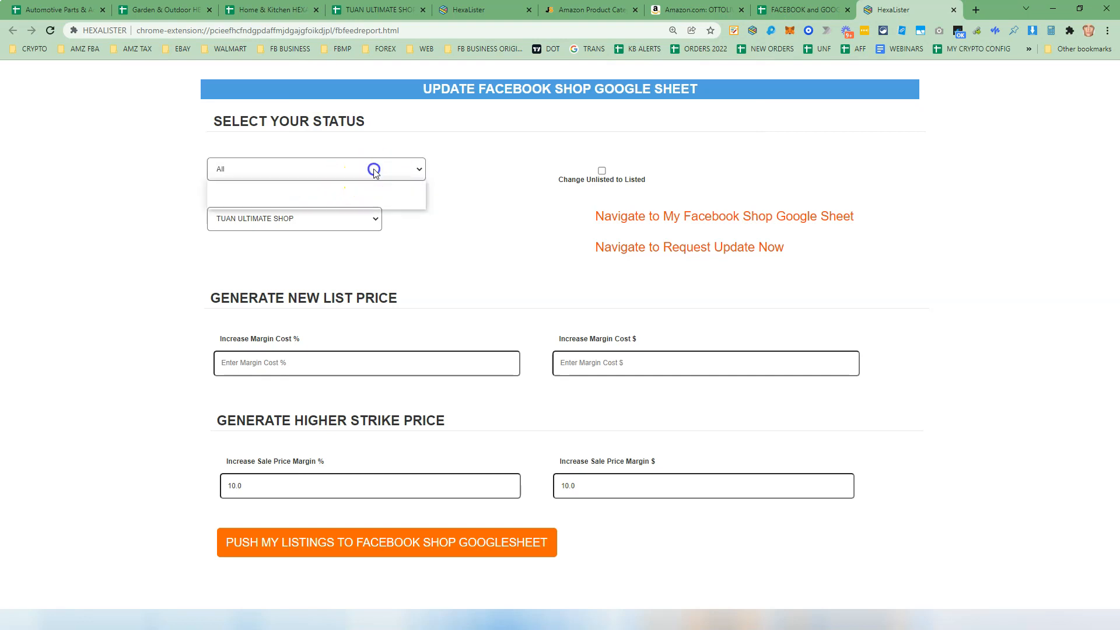
left_click(337, 194)
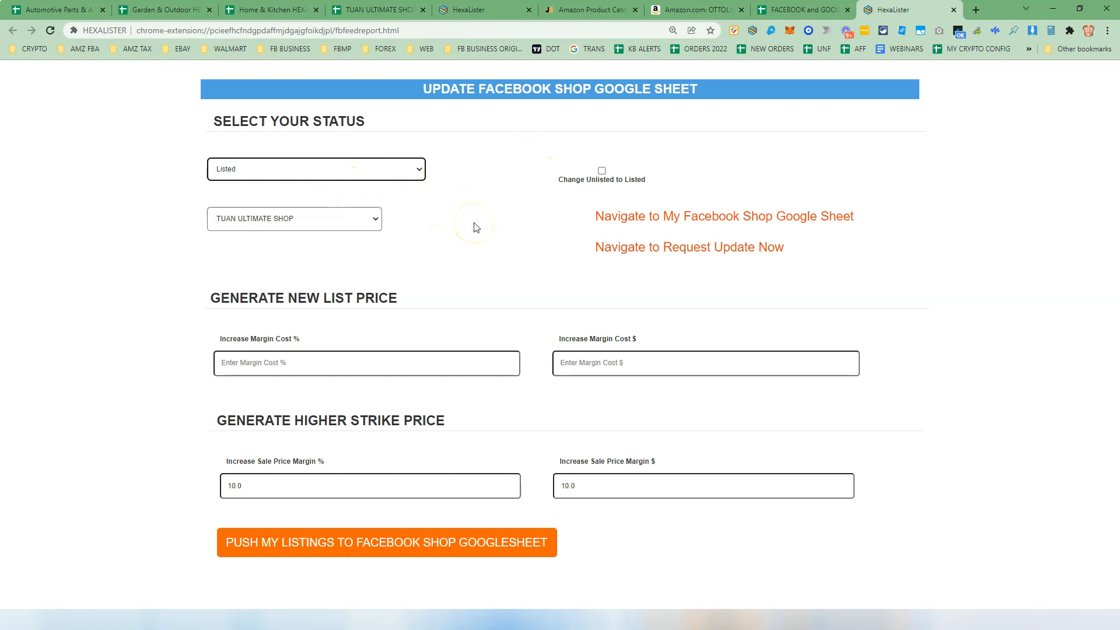
- Set the list price of the Space Saver Over Sink Dish Drying Rack listing to 79 in HexaLister and save it
left_click(336, 365)
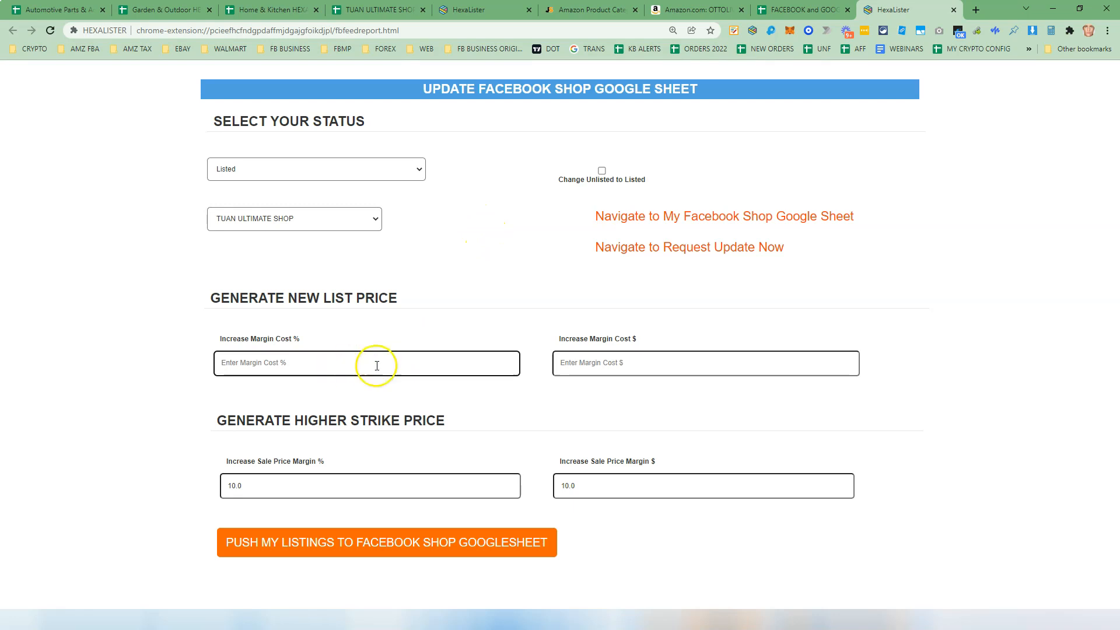
left_click(752, 30)
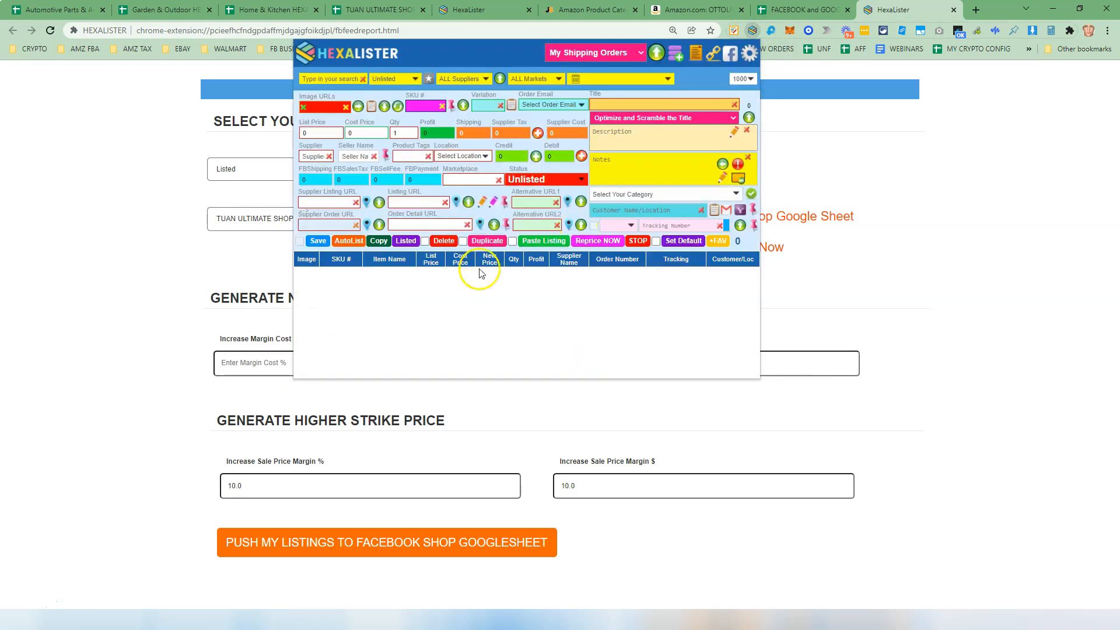
left_click(369, 278)
left_click(302, 134)
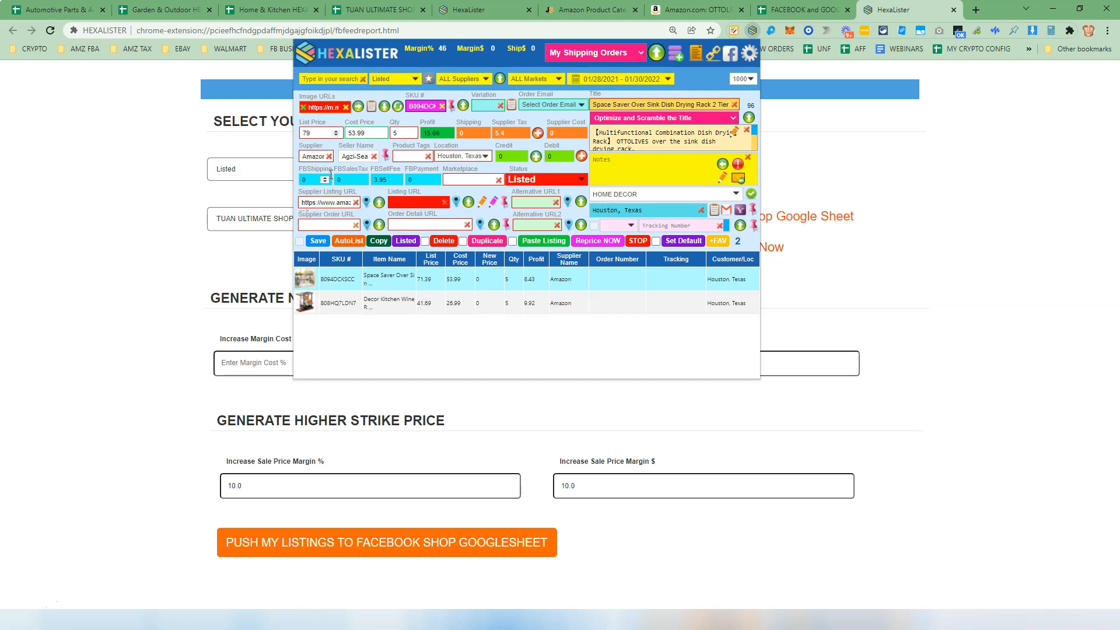
- Set the list price of the Decor Kitchen Wine Racks listing to 49 and save it
left_click(370, 303)
type("49")
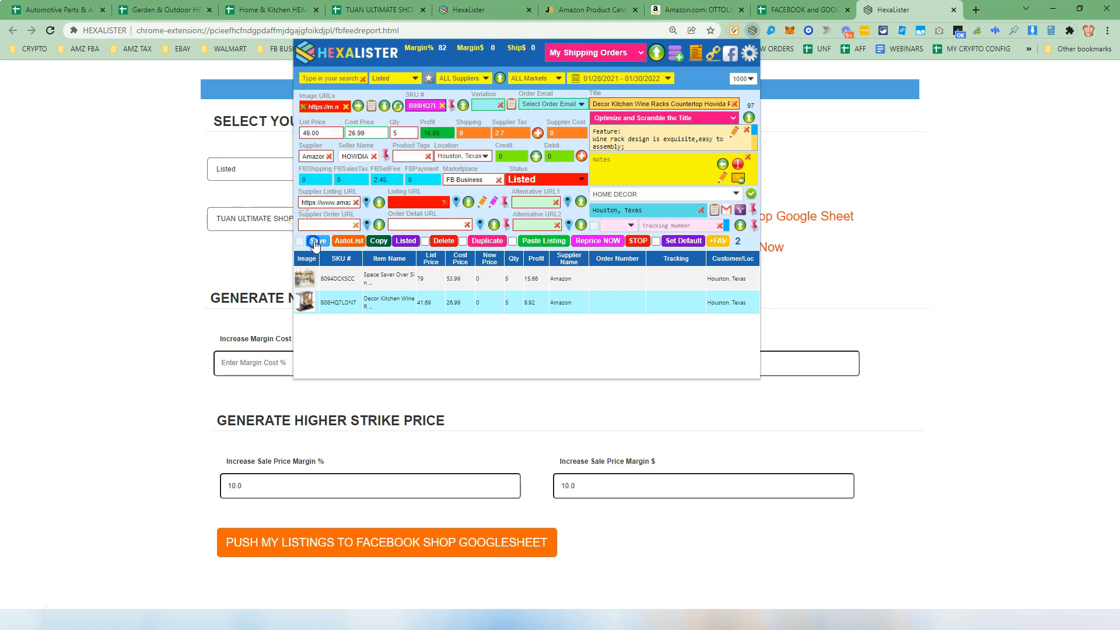
left_click(316, 241)
- Check the drying rack's list price and try new list price margins of 40 % and $10 on the update page
left_click(383, 303)
left_click(315, 139)
left_click(247, 366)
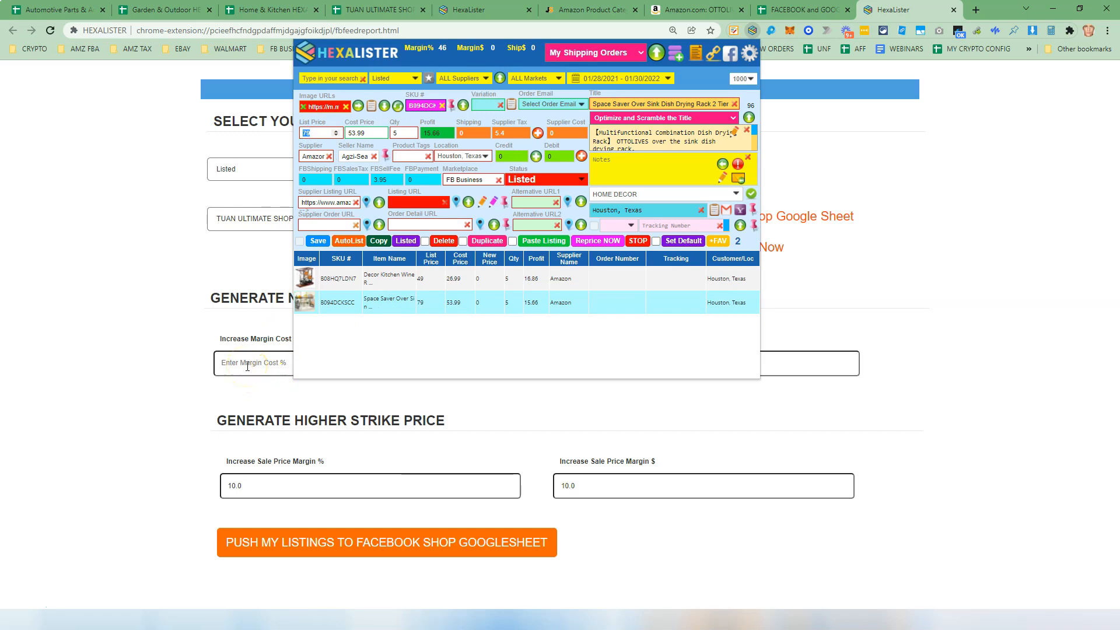
left_click(614, 359)
left_click(414, 356)
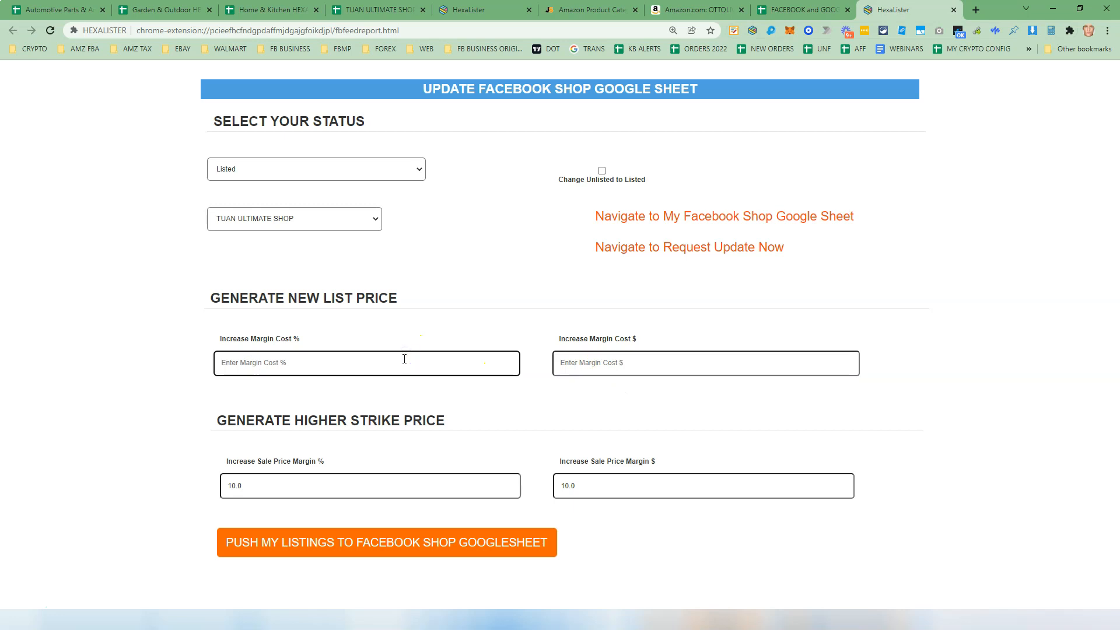
left_click(646, 363)
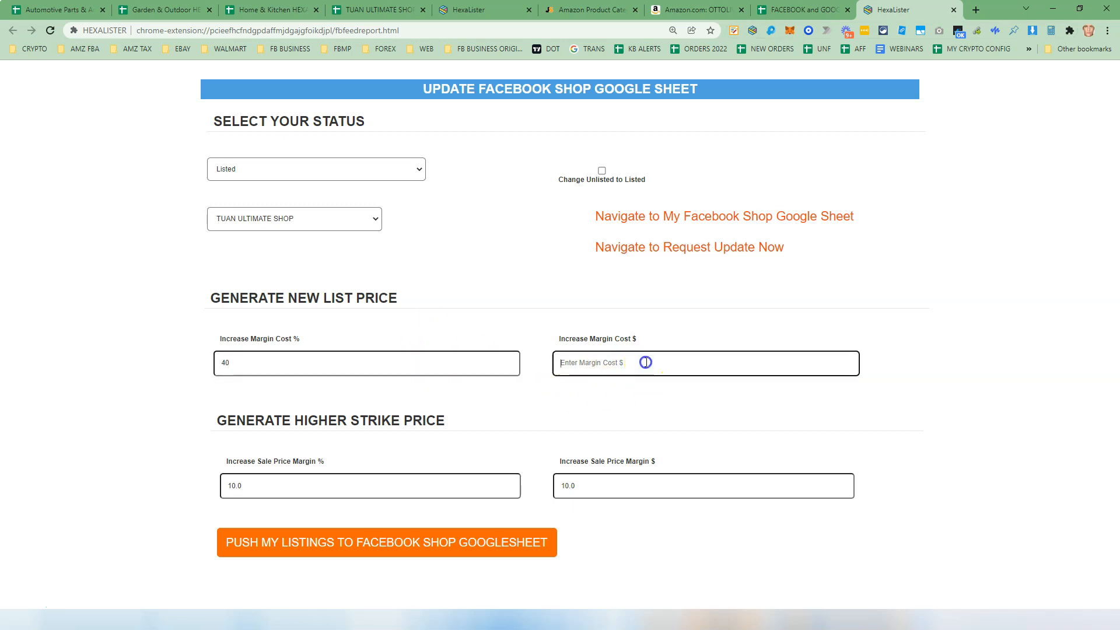
type("10")
- Recheck the drying rack's list price and clear both Increase Margin Cost fields for the new list price
left_click(753, 33)
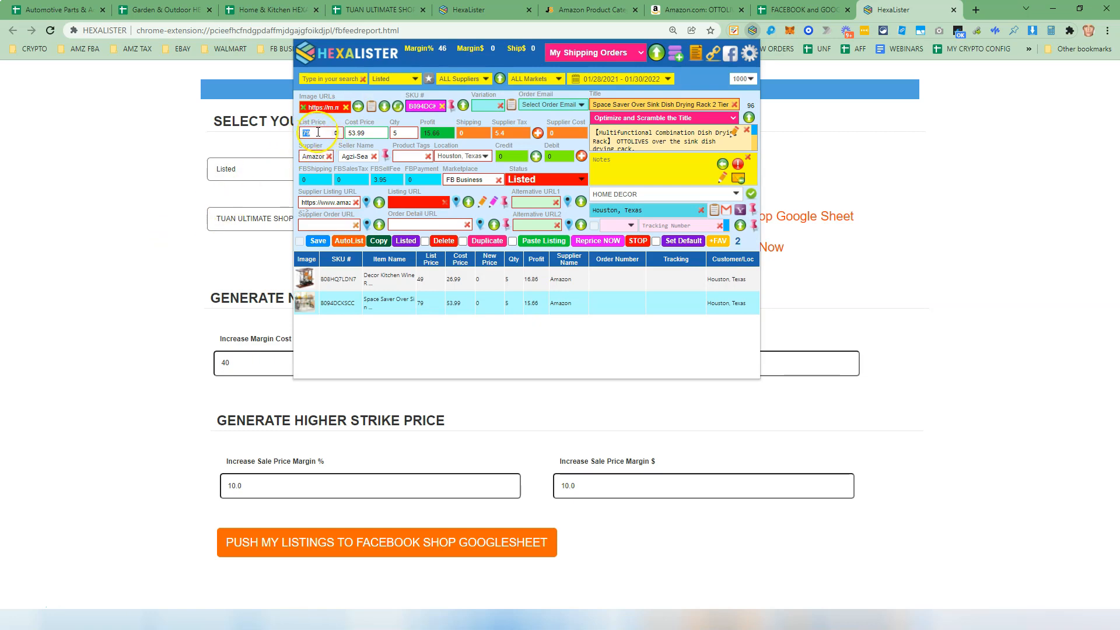
double_click(238, 363)
key("BackSpace")
left_click(510, 362)
key("Tab")
key("BackSpace")
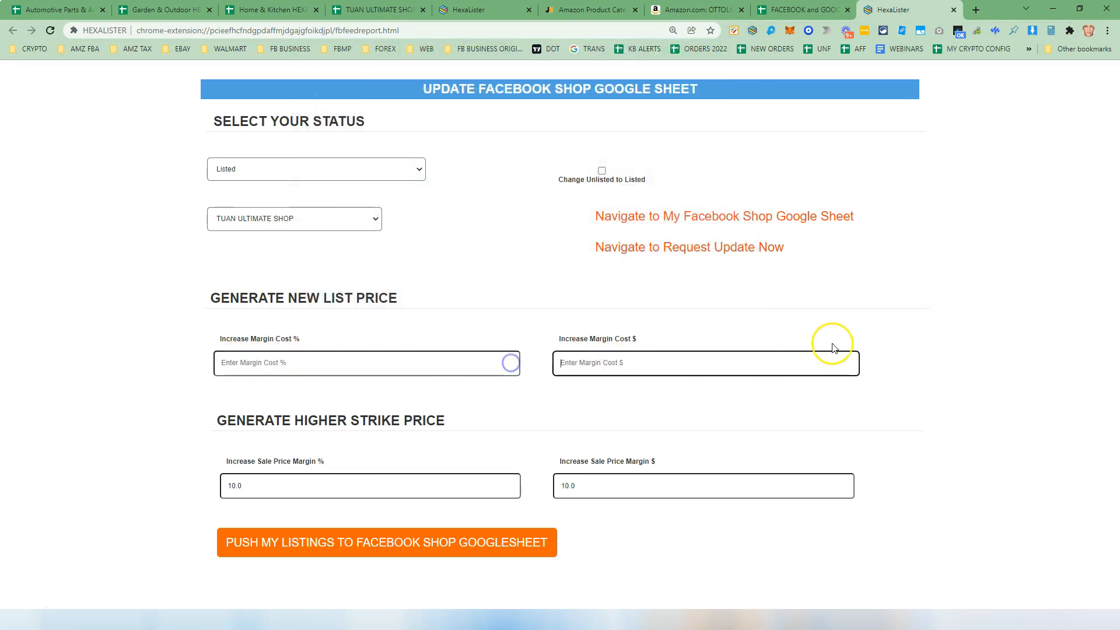
left_click(933, 302)
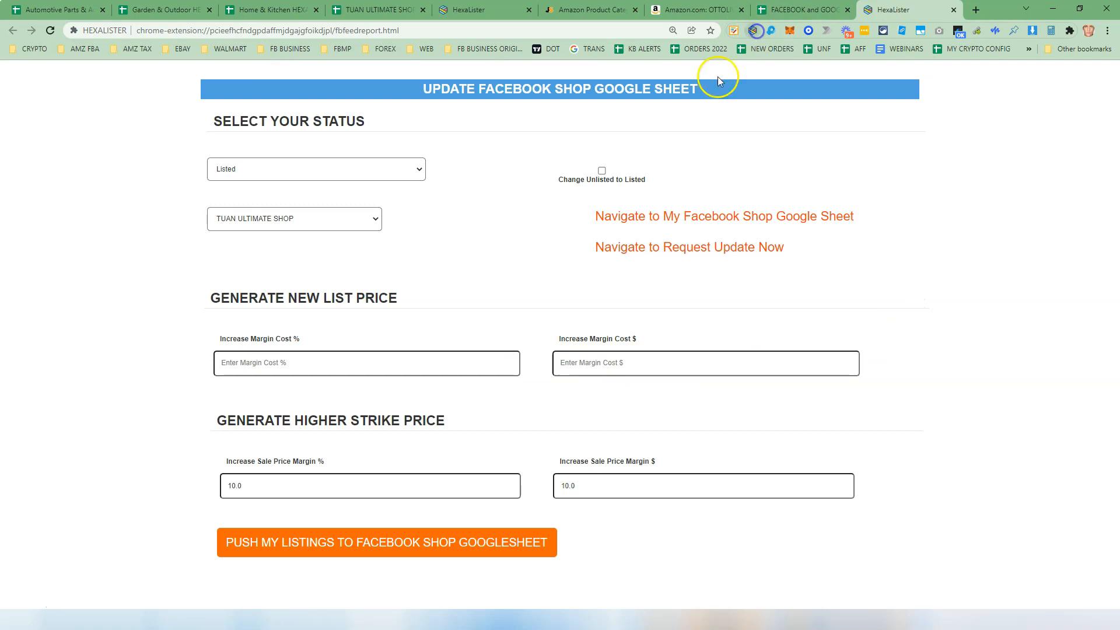
- Compare the saved list prices with the sale price margin % and $ used for the higher strike price
left_click(753, 31)
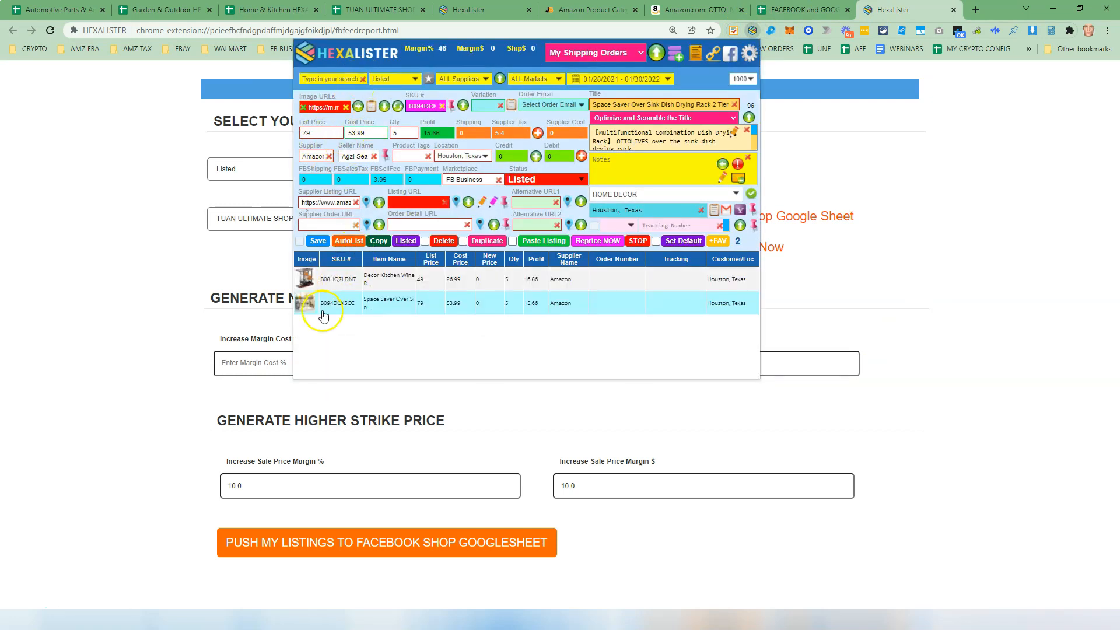
double_click(246, 483)
left_click(570, 489)
double_click(570, 489)
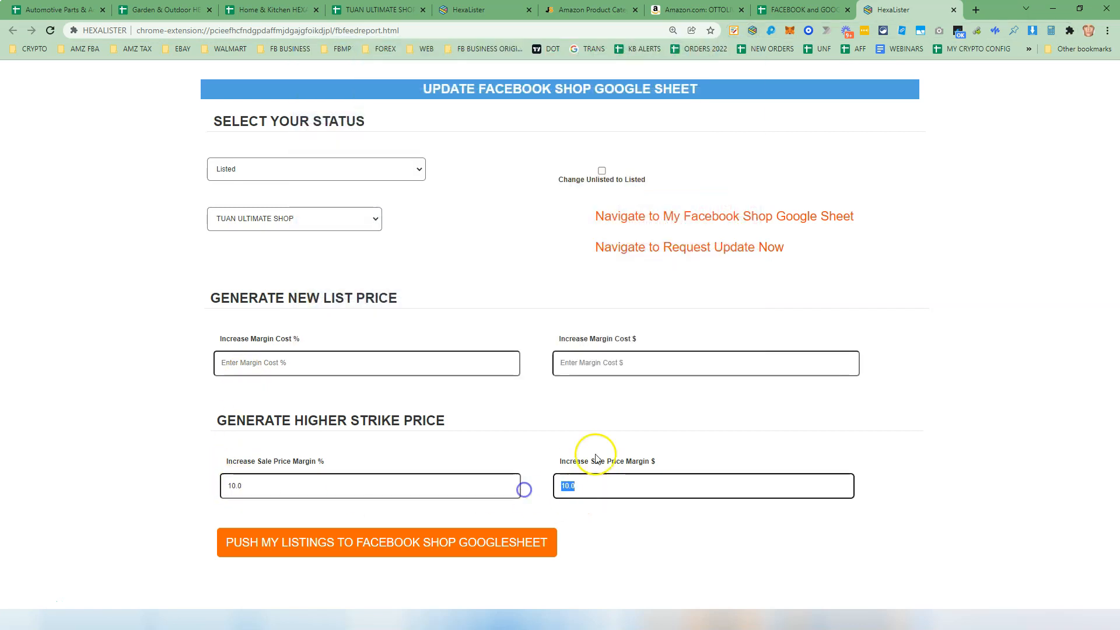
- Calculate the drying rack's strike price in Calculator as 79 × 1.1, plus 10, and return to the update page
left_click(753, 34)
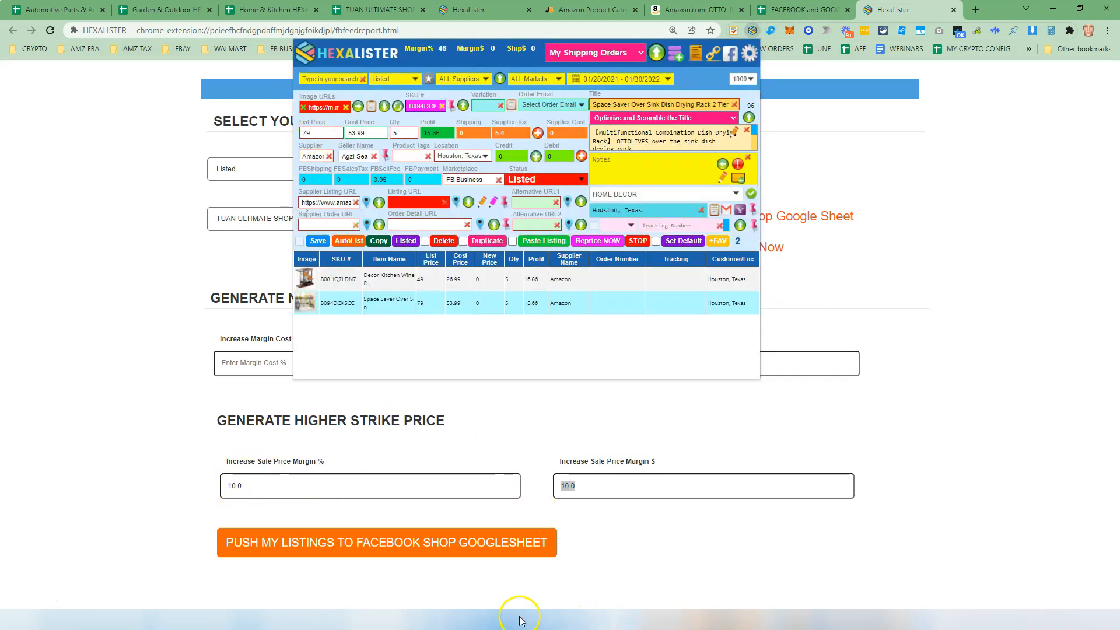
left_click(868, 233)
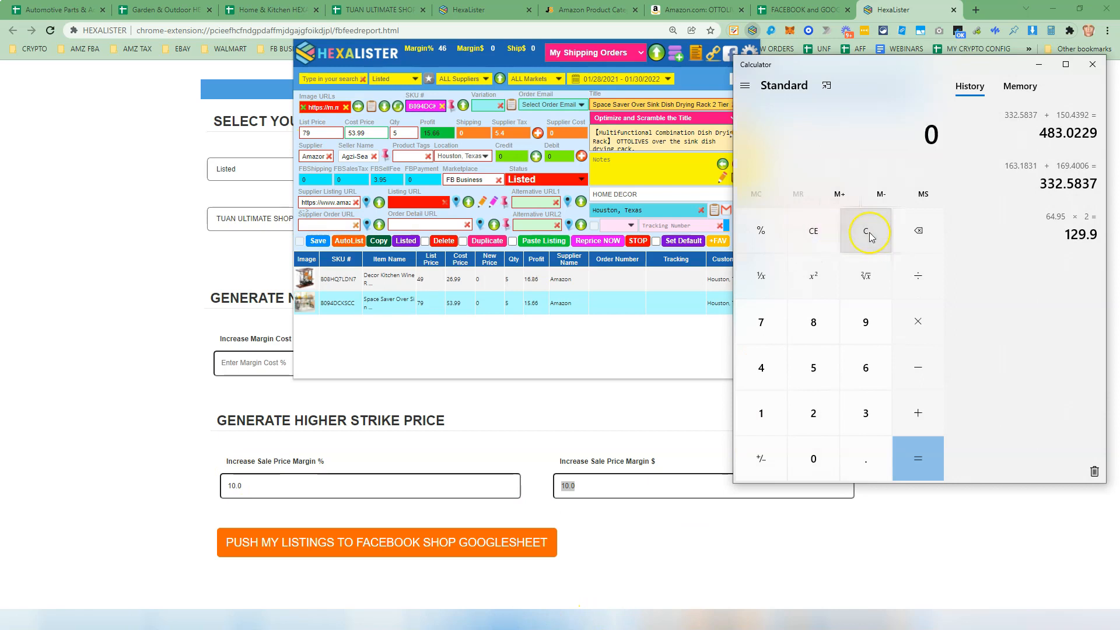
type("79*1.1")
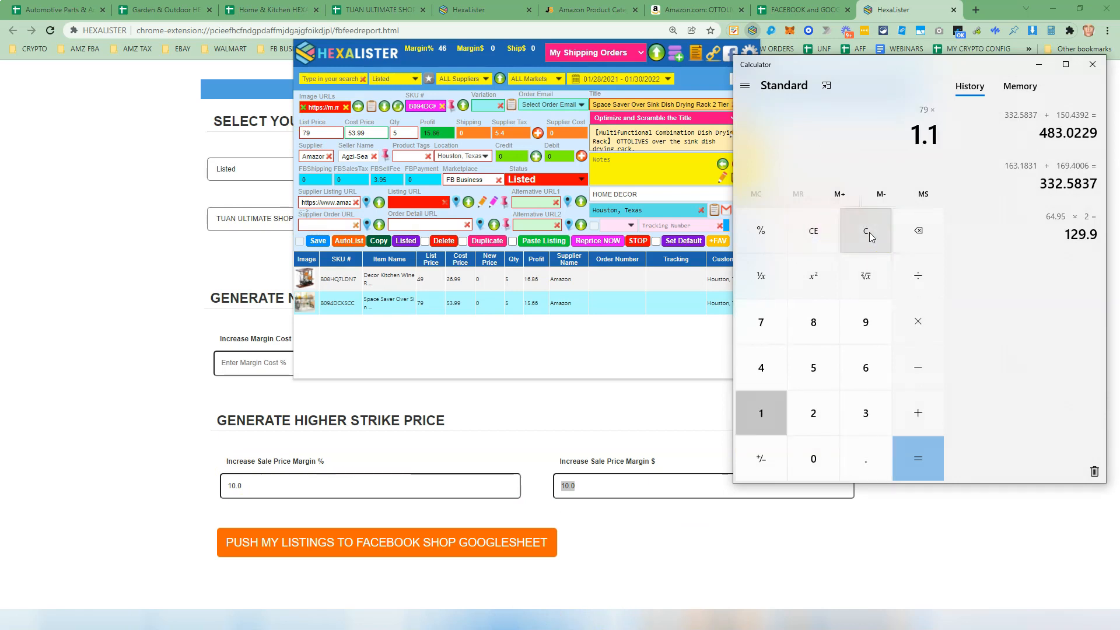
left_click(236, 486)
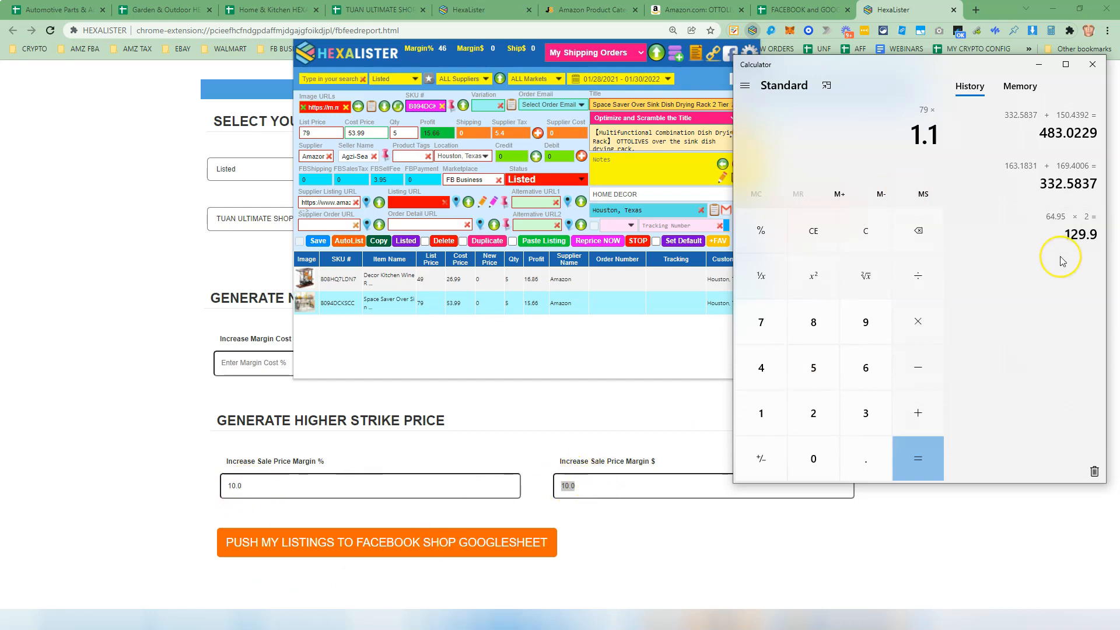
key("Return")
type("+10")
key("Return")
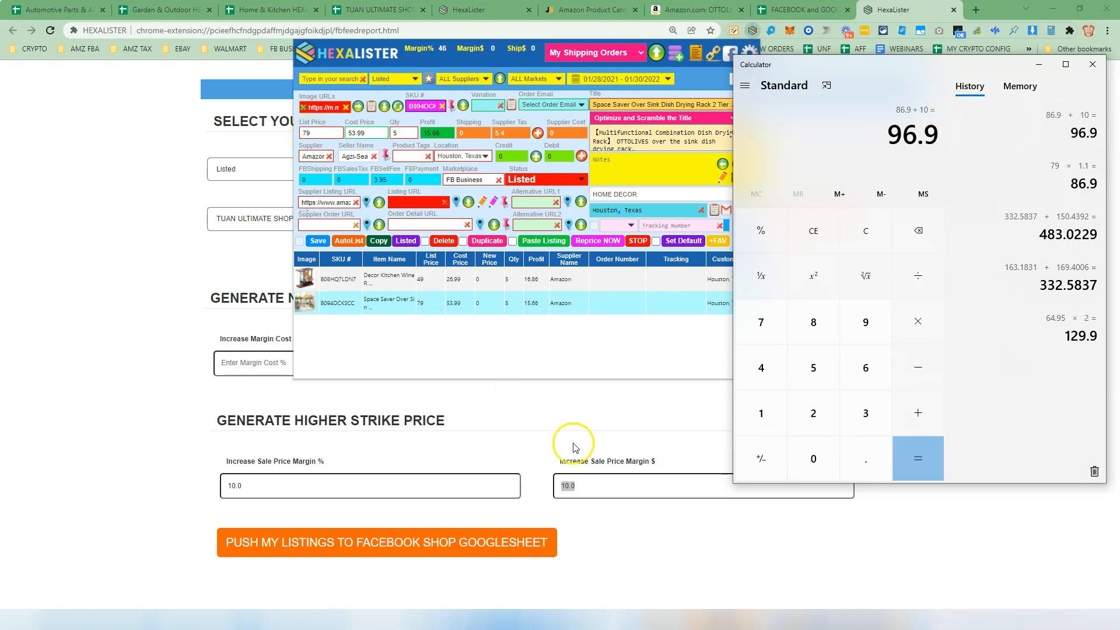
left_click(645, 529)
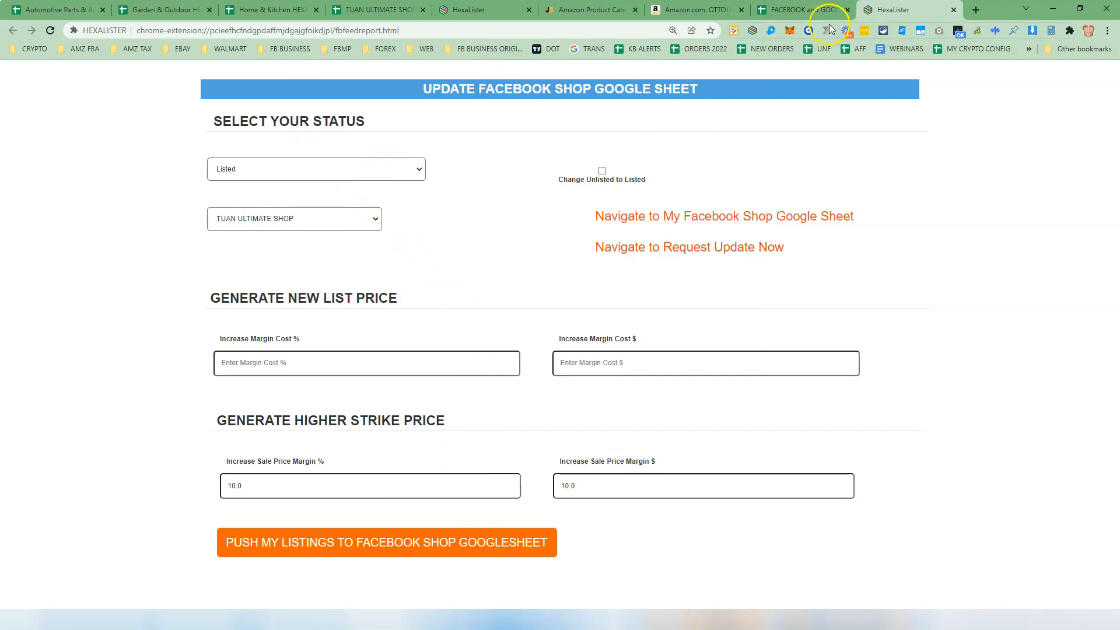
- Recheck the source spreadsheet in HexaLister's default settings and the blank ULTIMATE SHOP spreadsheet
left_click(753, 31)
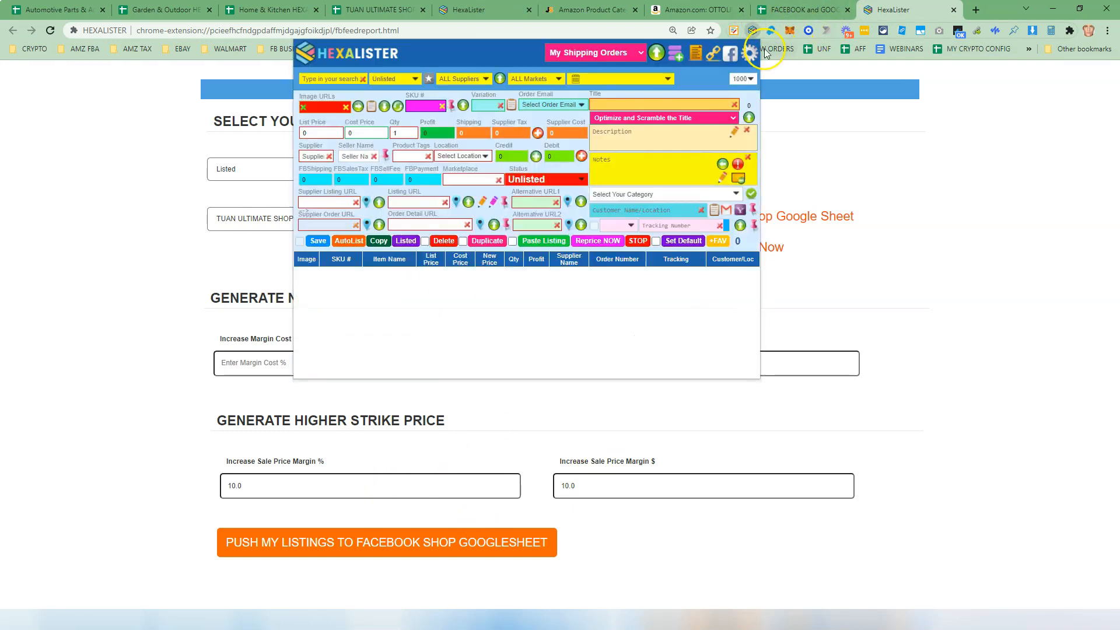
left_click(751, 53)
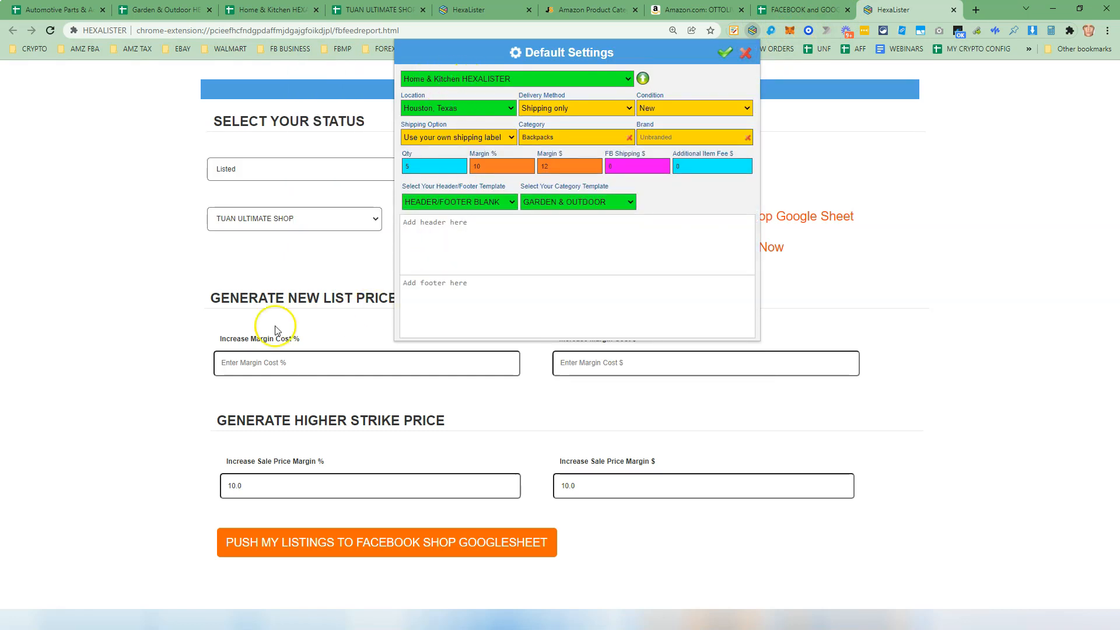
left_click(116, 334)
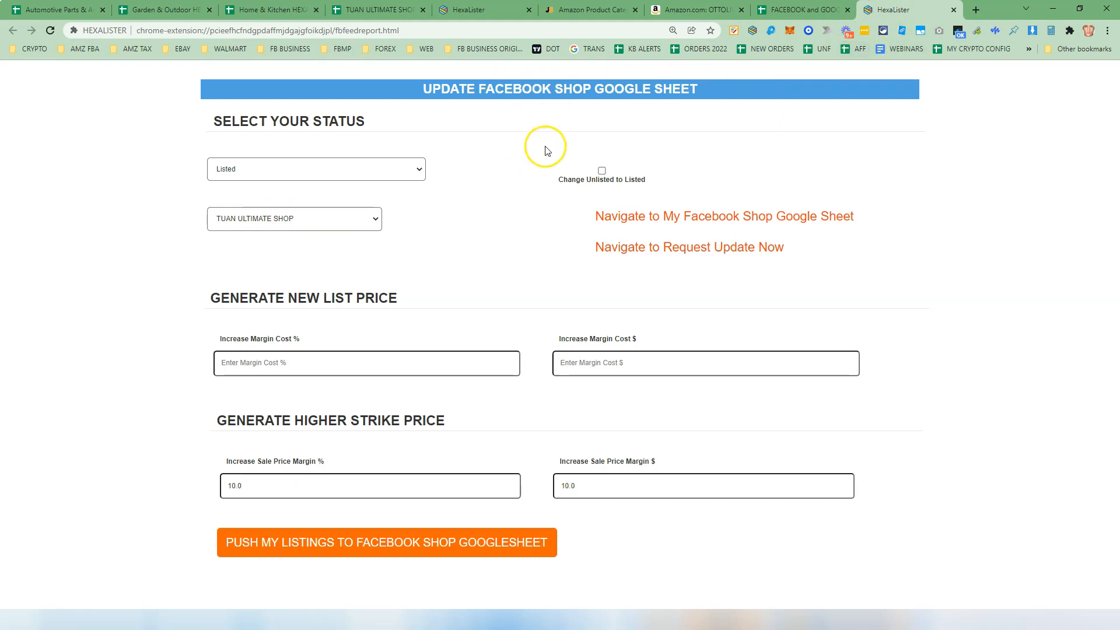
left_click(382, 10)
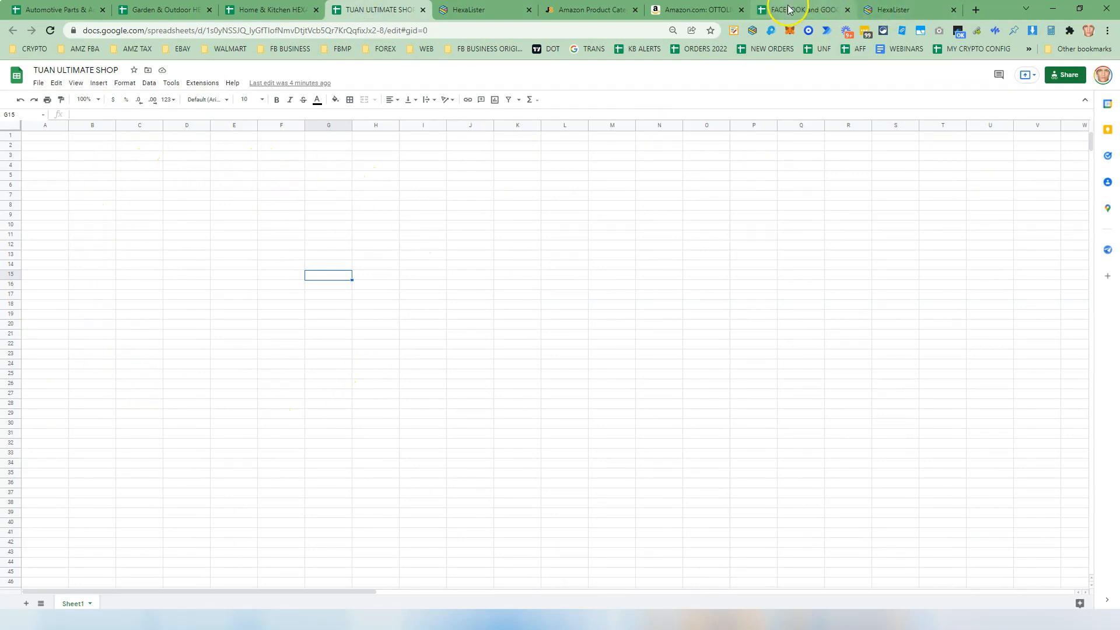
- Push the Listed listings to the ULTIMATE SHOP Google Sheet and inspect the exported rows
left_click(883, 13)
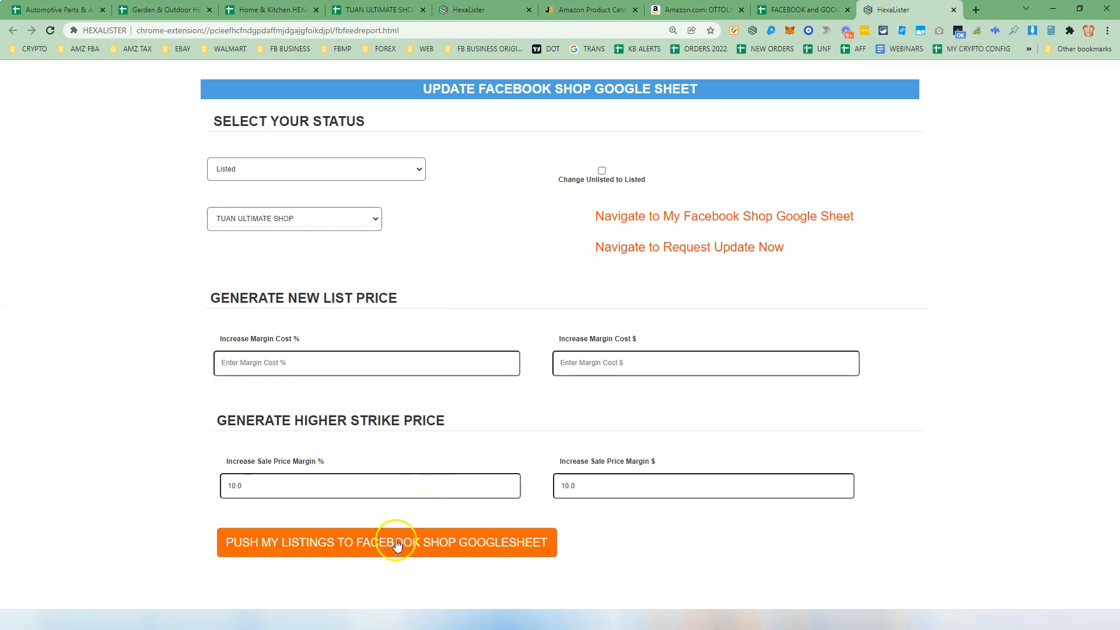
left_click(369, 12)
left_click(451, 196)
left_click(478, 153)
left_click(135, 157)
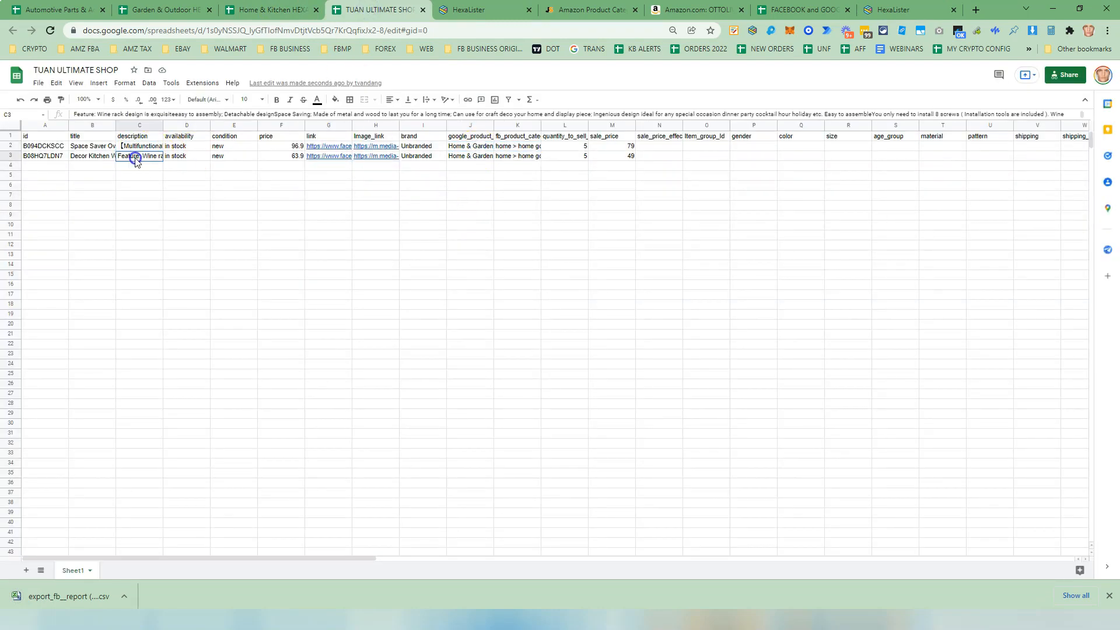
- Widen the title column in the ULTIMATE SHOP spreadsheet so the exported product titles can be read
left_click(90, 145)
left_click_drag(116, 125, 253, 126)
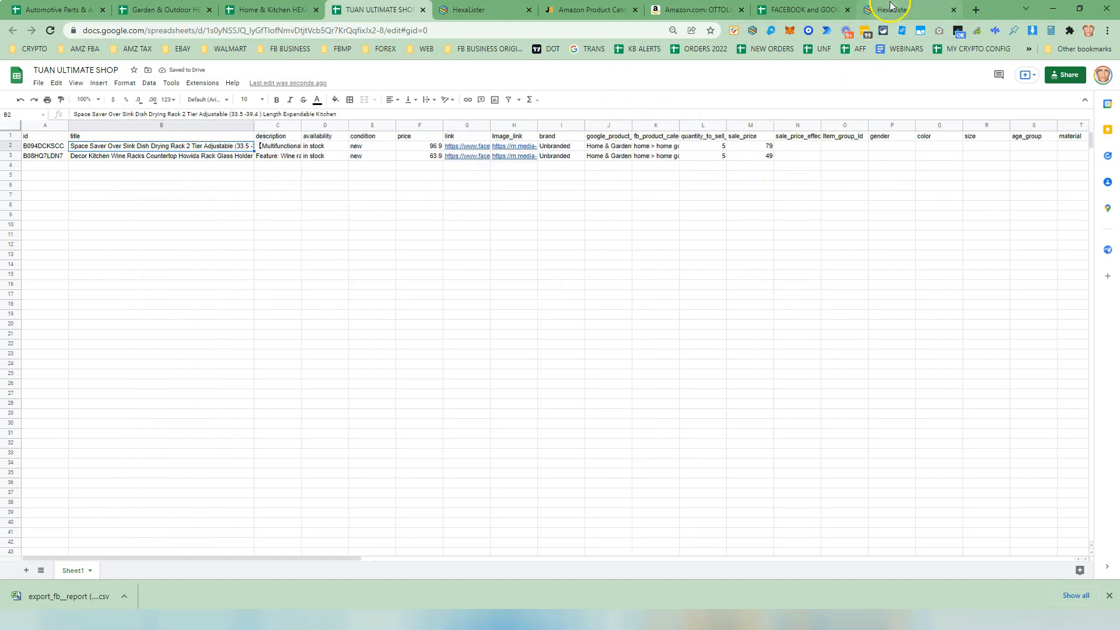
left_click(38, 130)
left_click(406, 266)
left_click(316, 178)
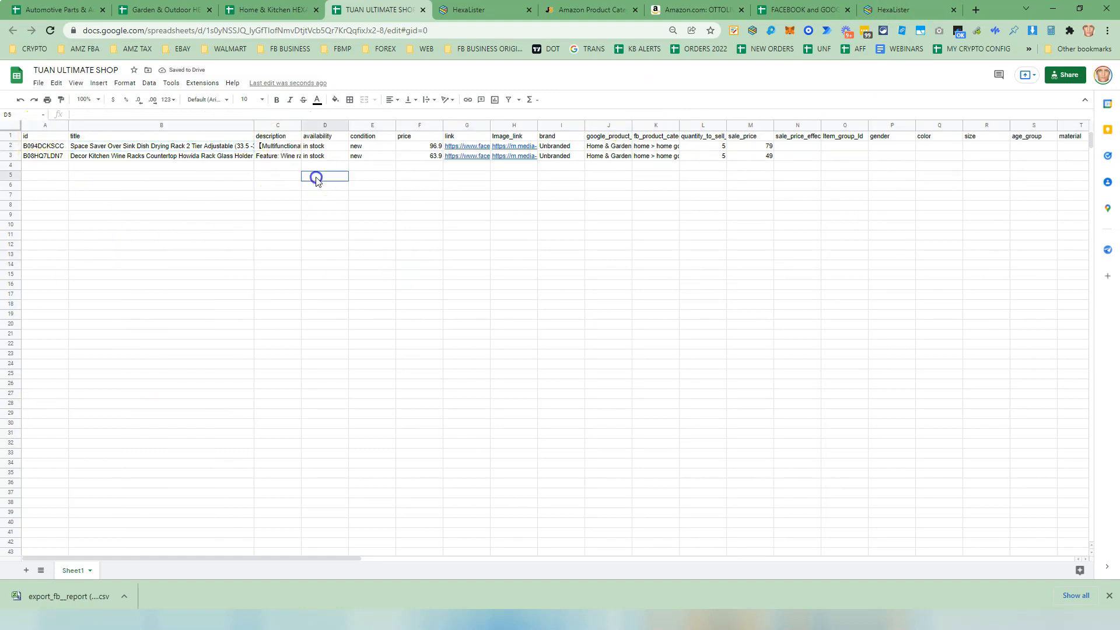
- Return to the update page and view the wine rack and drying rack images in HexaLister's listed items
left_click(881, 10)
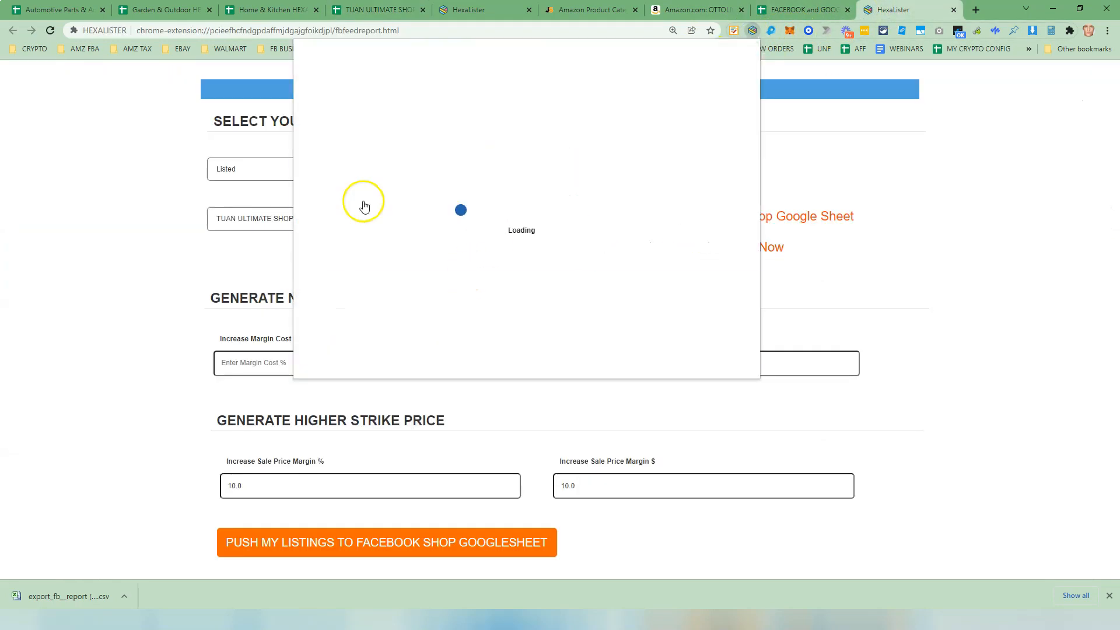
left_click(303, 280)
left_click(752, 56)
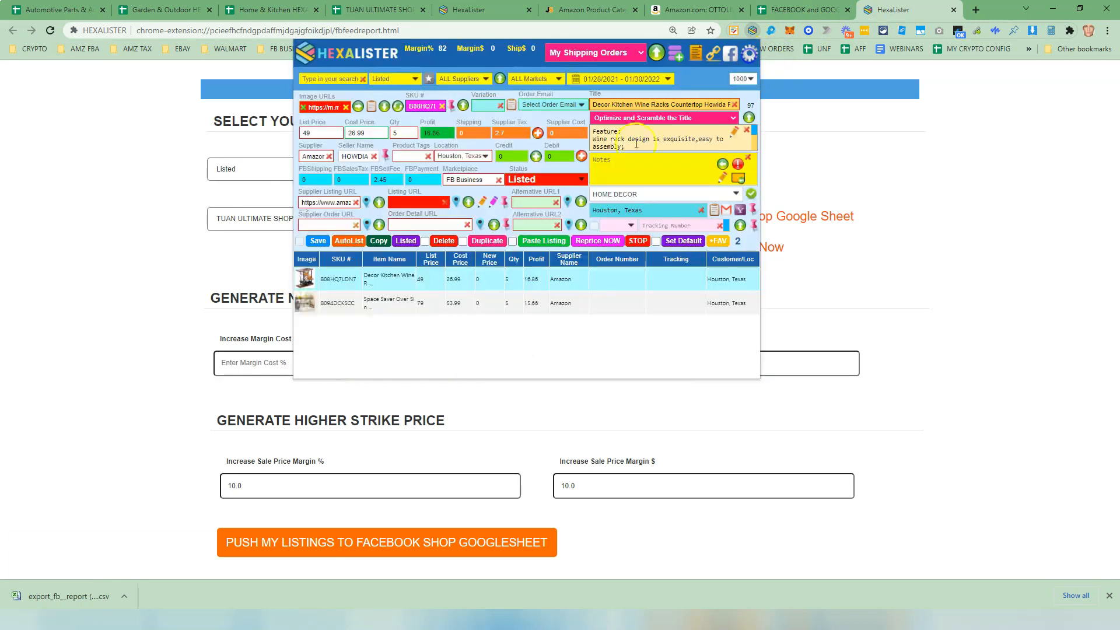
left_click(302, 303)
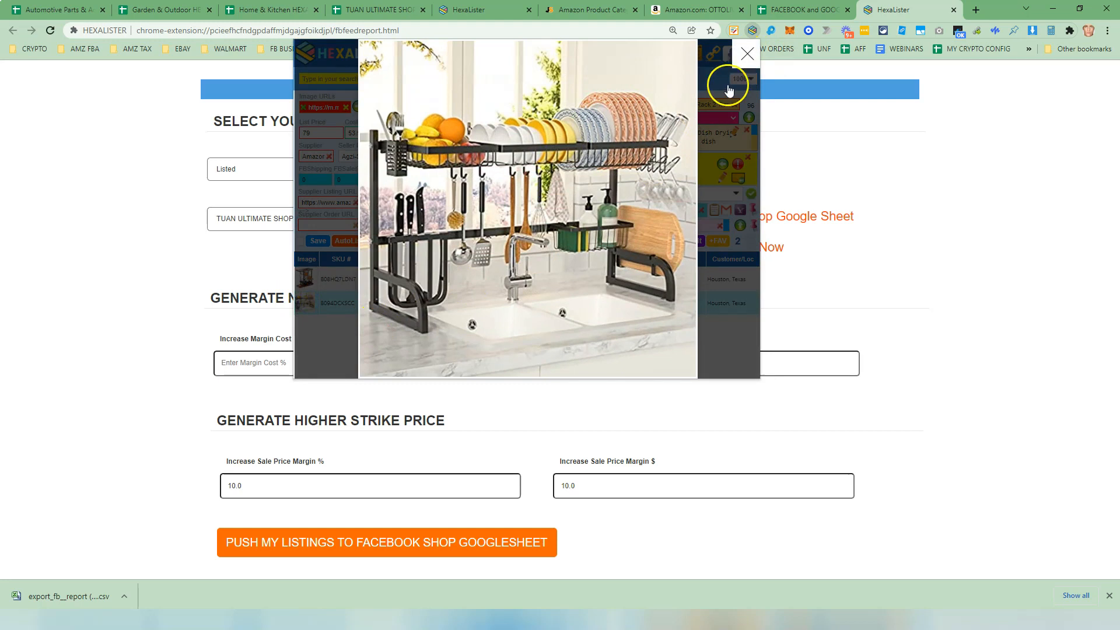
left_click(747, 55)
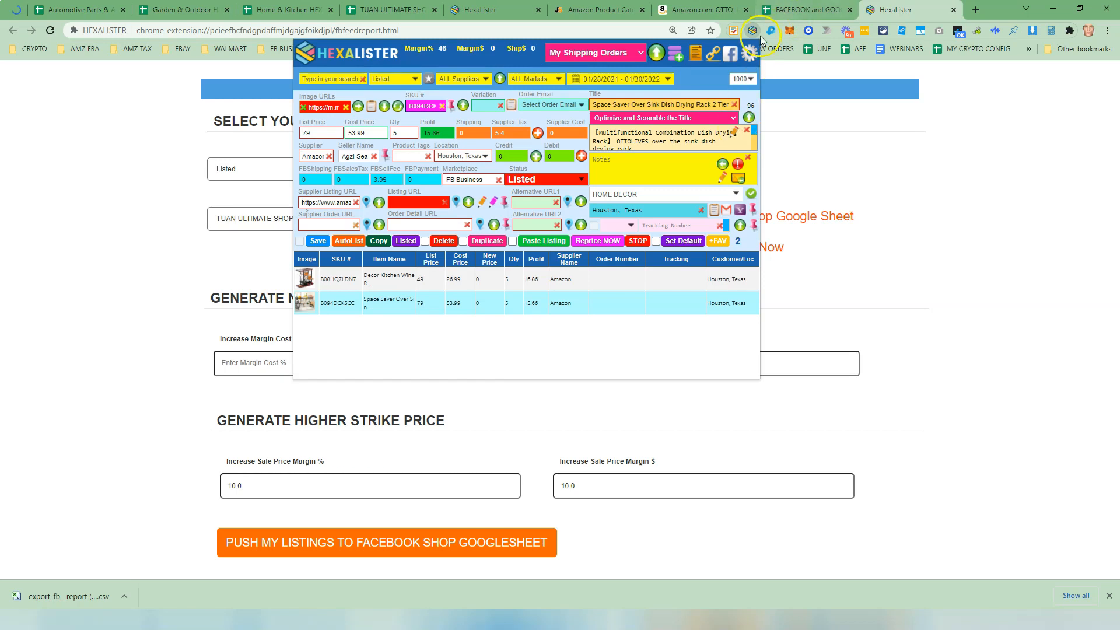
- Connect HexaLister to the Automotive Parts & Accessories HEXALISTER spreadsheet in the default settings and save them
left_click(749, 52)
left_click(620, 79)
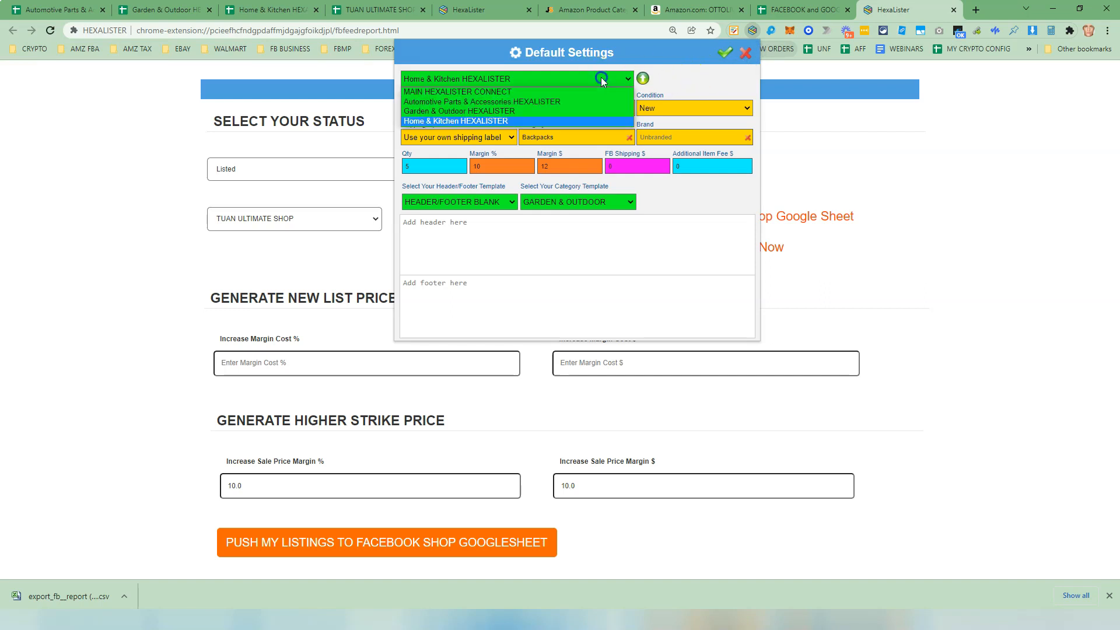
left_click(561, 100)
left_click(549, 220)
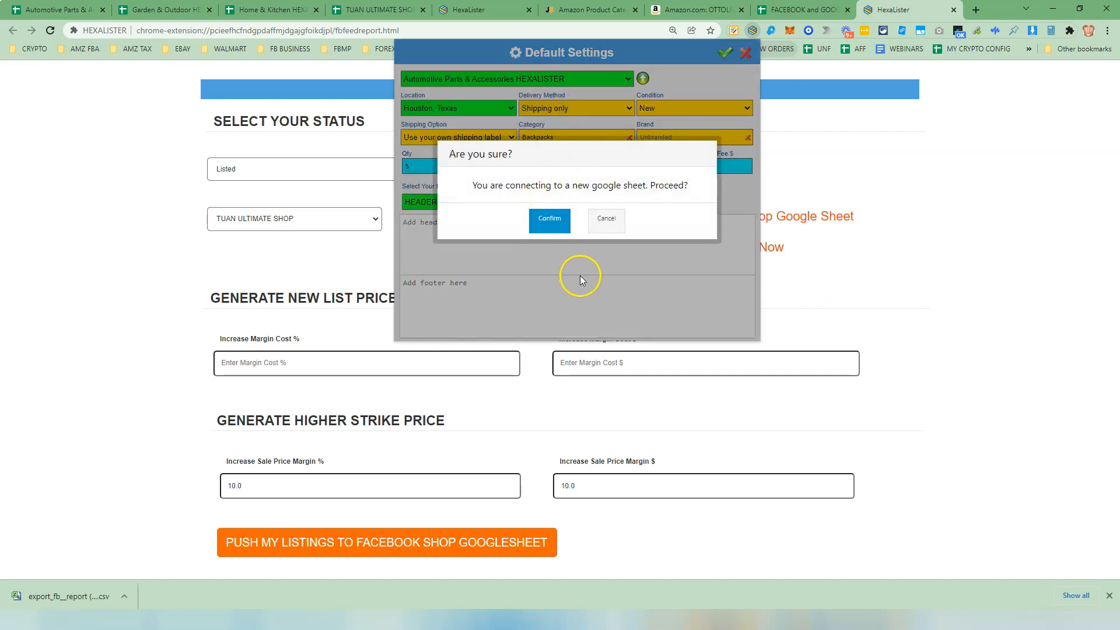
left_click(591, 231)
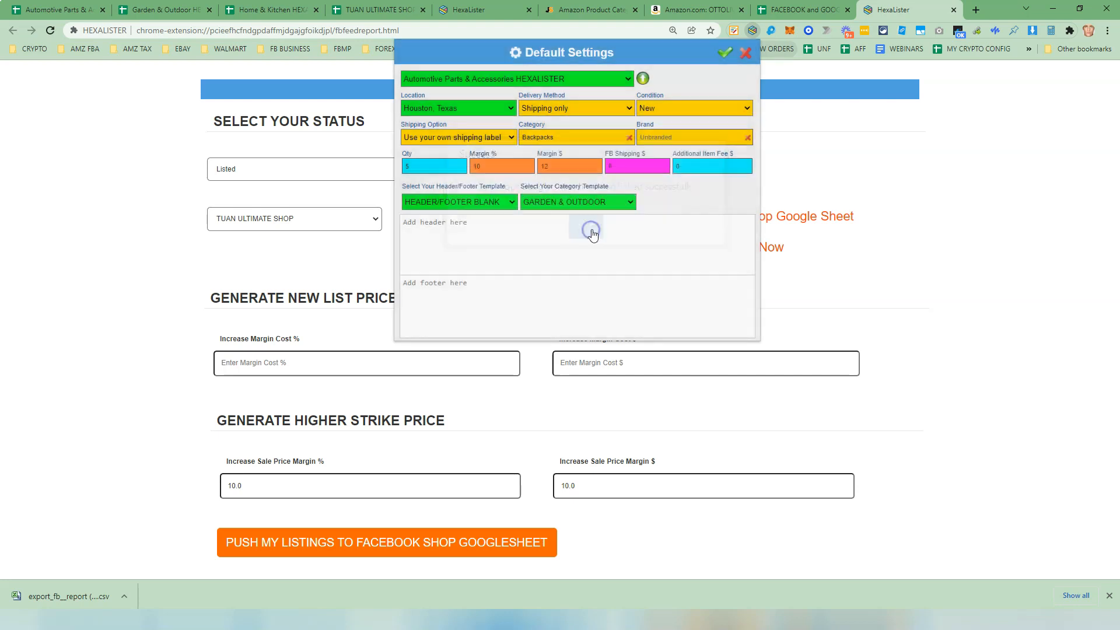
left_click(727, 53)
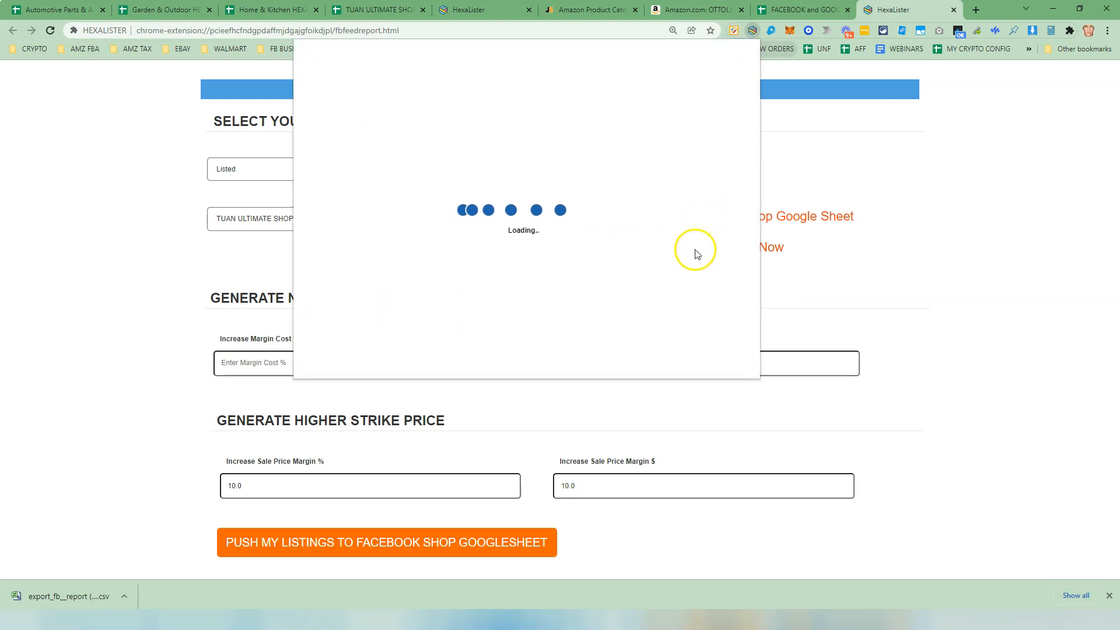
- View the car interior lights' image in the automotive listings and close HexaLister's popup
left_click(304, 280)
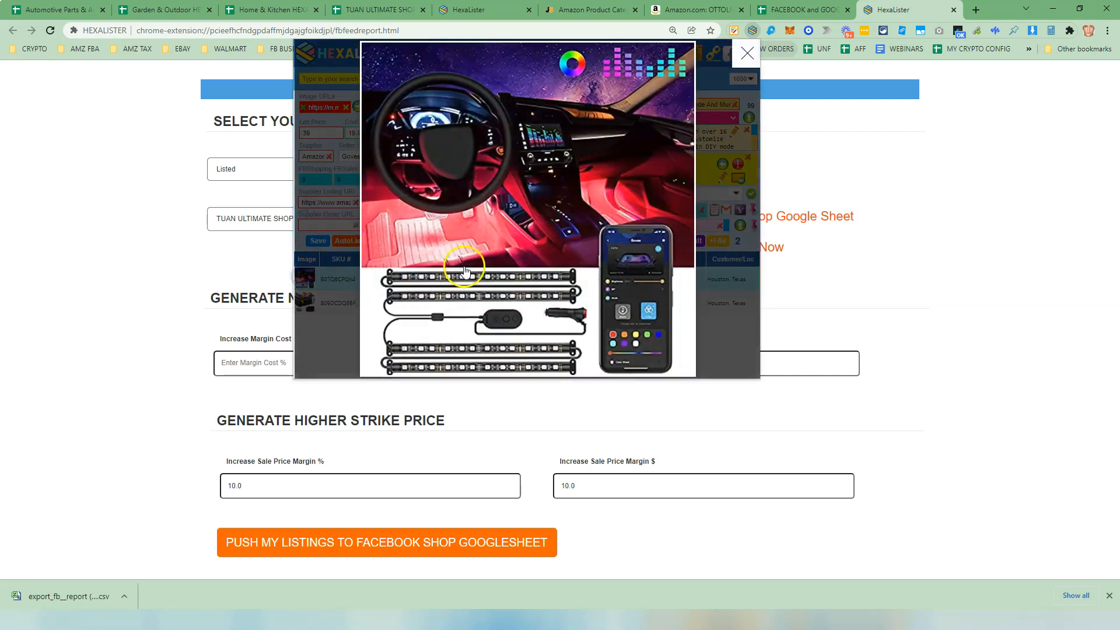
left_click(742, 51)
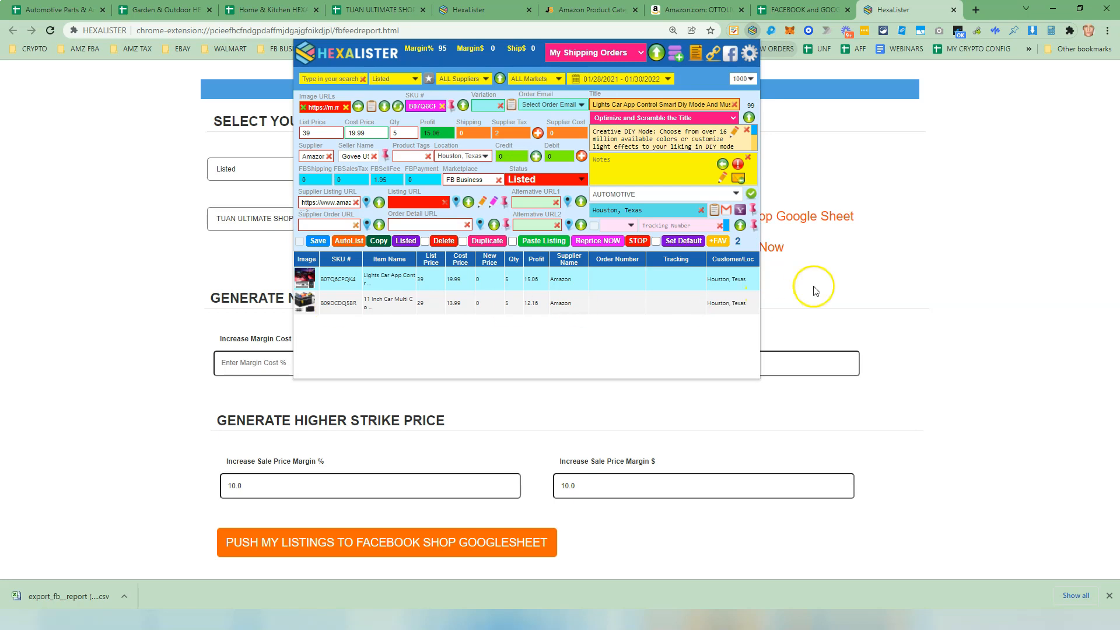
left_click(923, 263)
- Reload the update page and choose All as the status of the listings to export
left_click(49, 31)
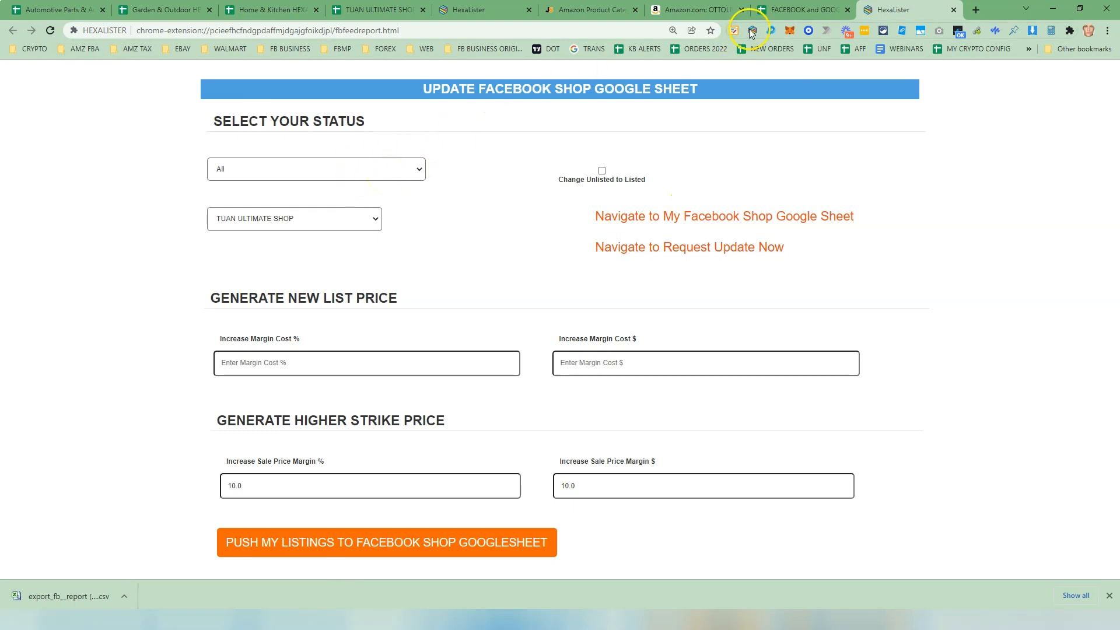
left_click(331, 169)
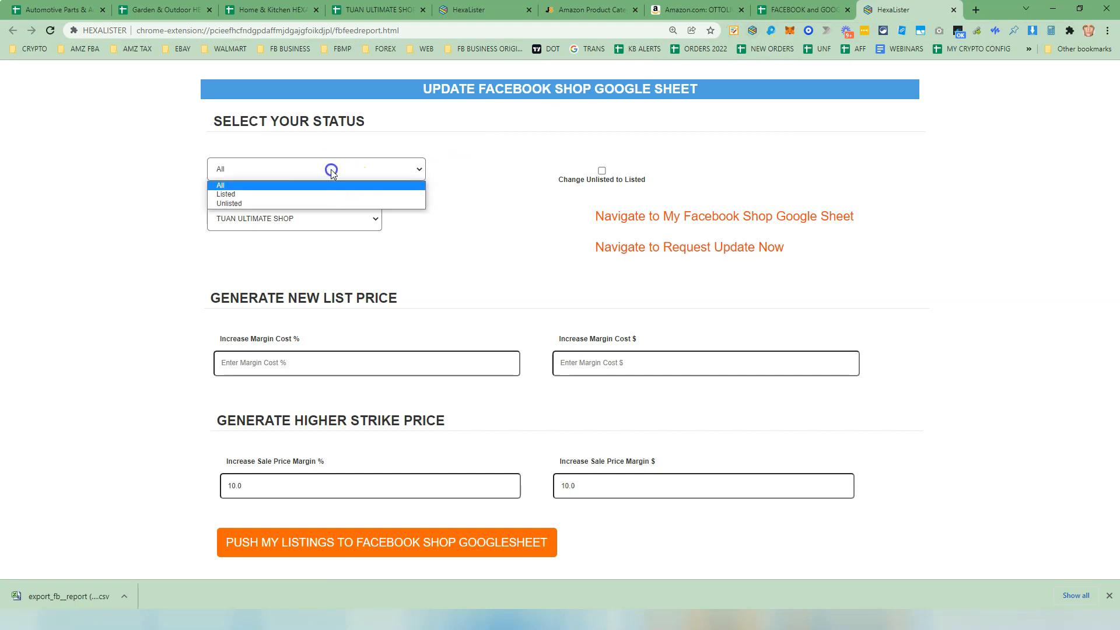
left_click(289, 185)
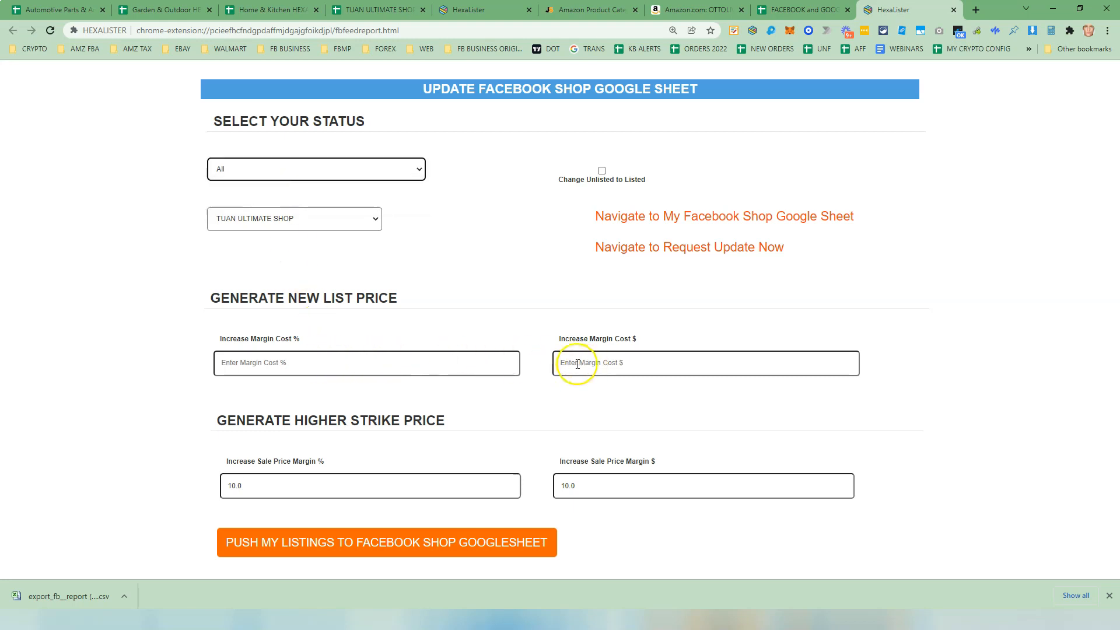
left_click(420, 361)
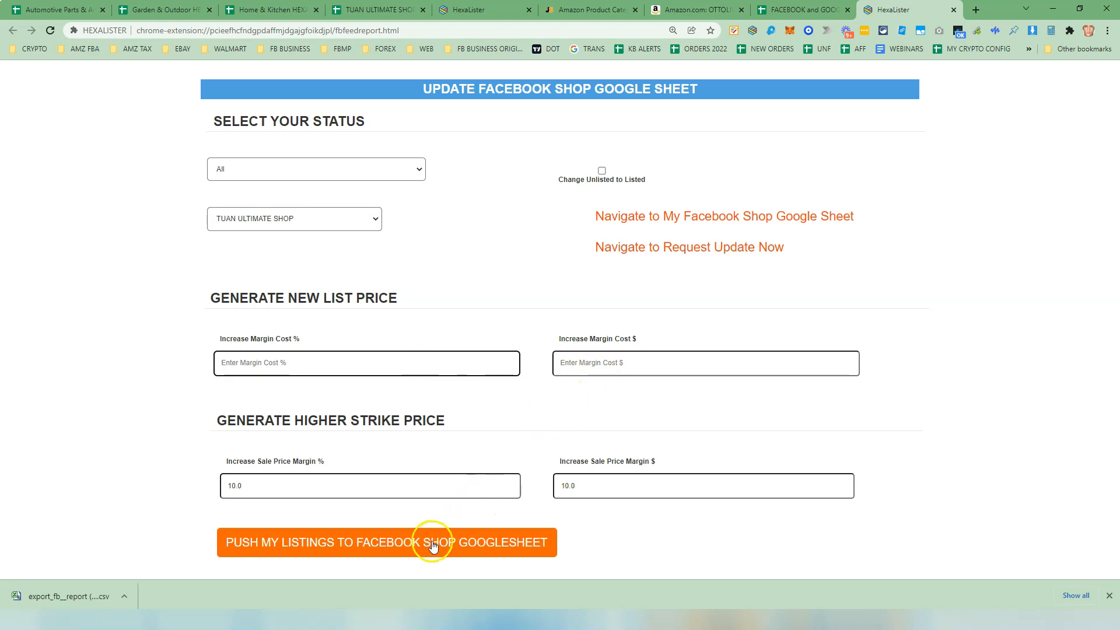
- Review the existing drying rack and wine rack rows in the ULTIMATE SHOP spreadsheet
left_click(376, 10)
left_click(94, 146)
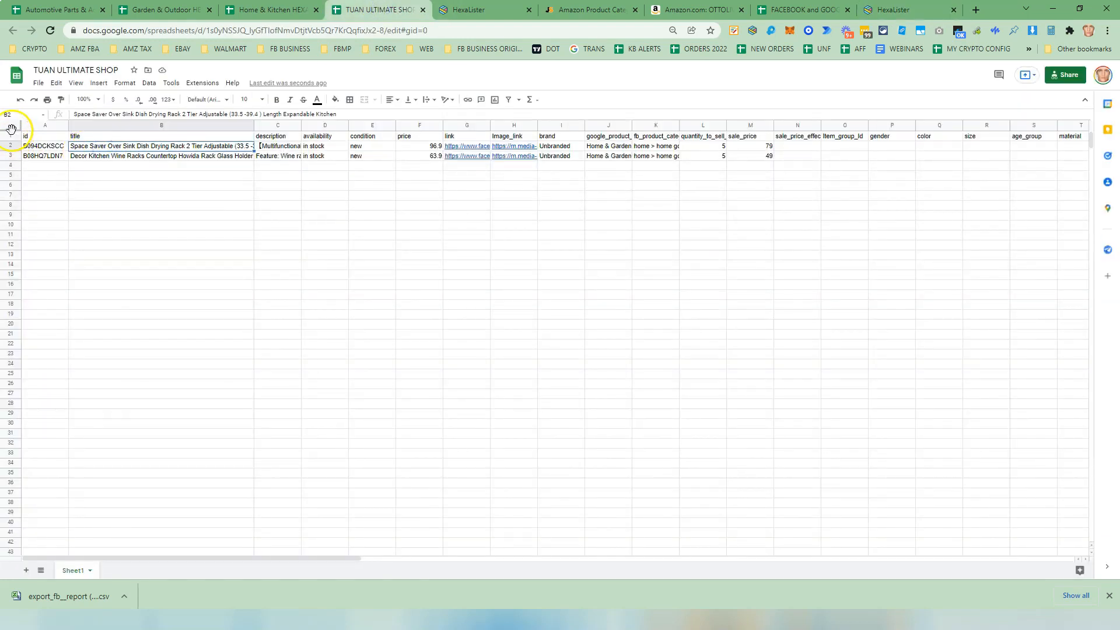
left_click_drag(10, 147, 9, 157)
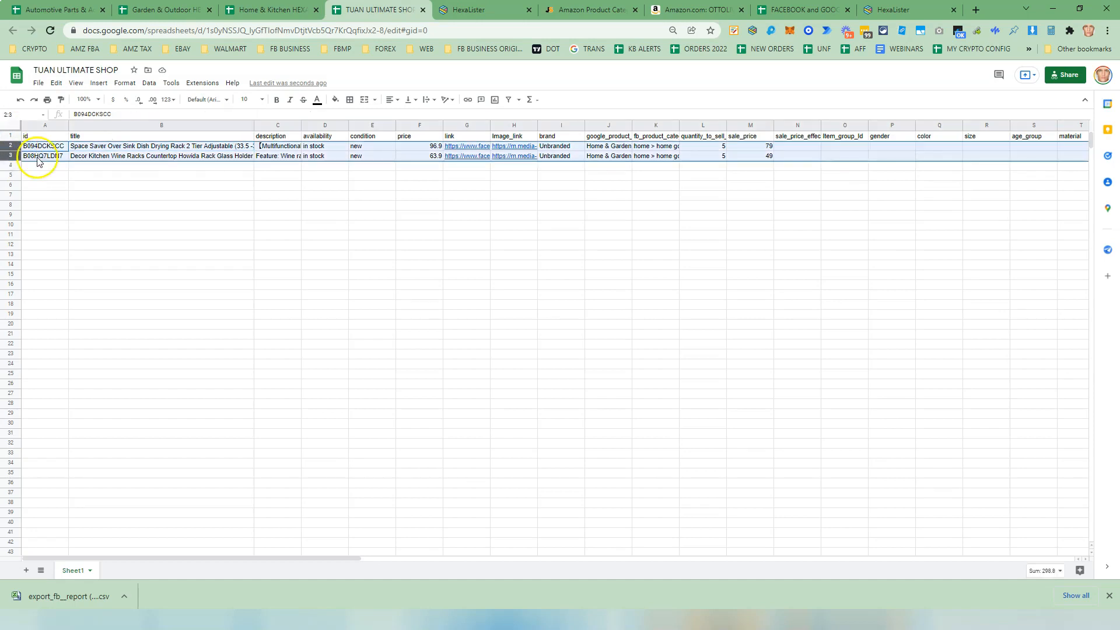
- Push the automotive listings to the ULTIMATE SHOP Google Sheet and inspect the exported titles
left_click(890, 10)
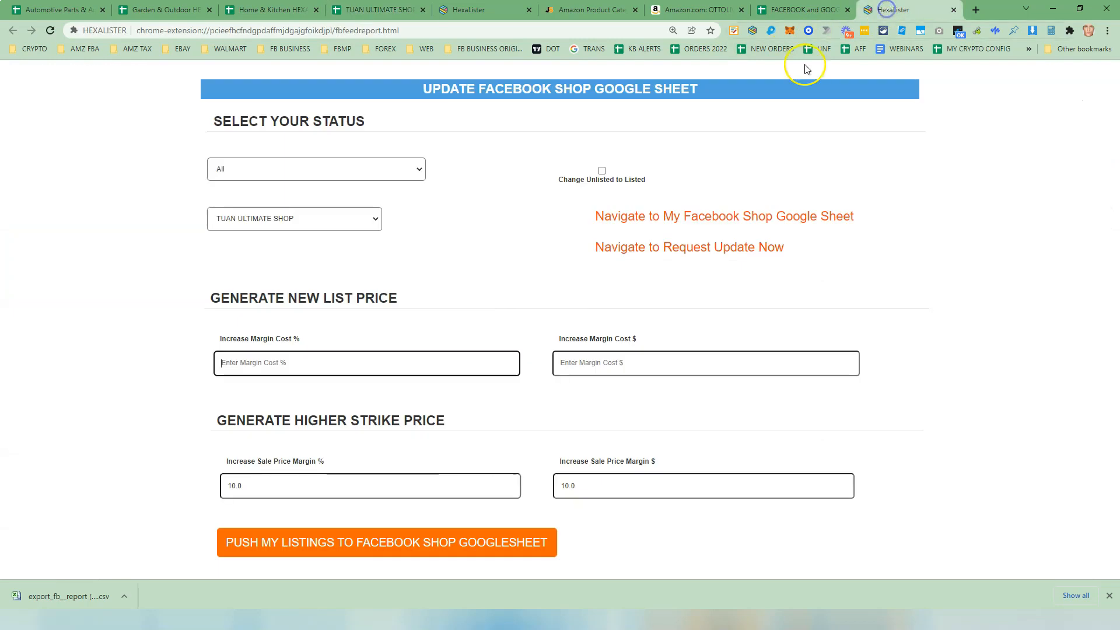
left_click(425, 535)
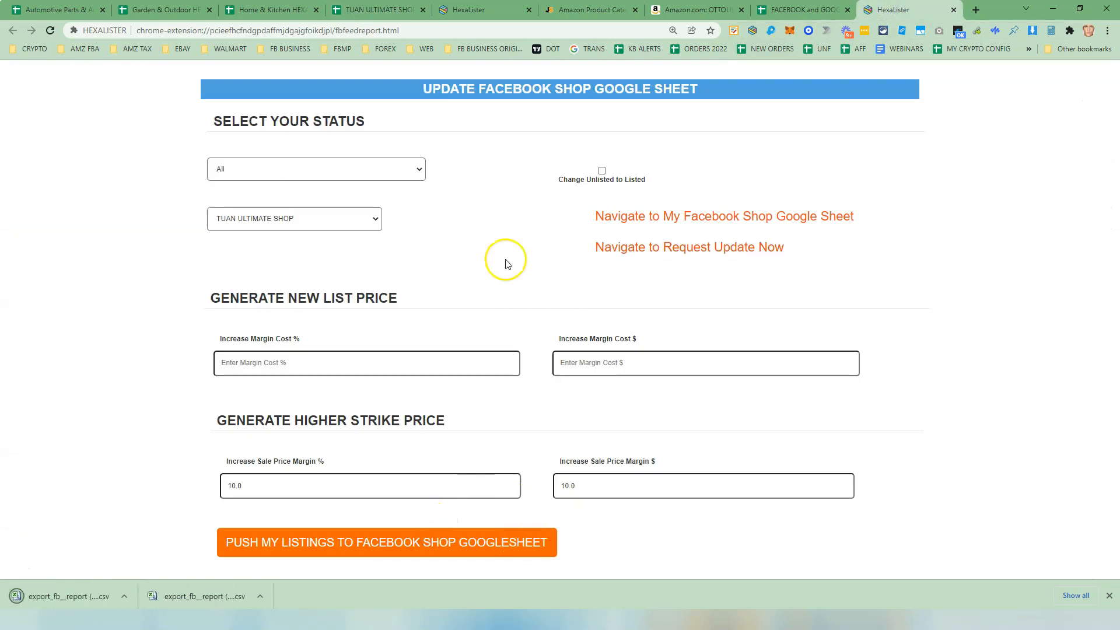
left_click(371, 10)
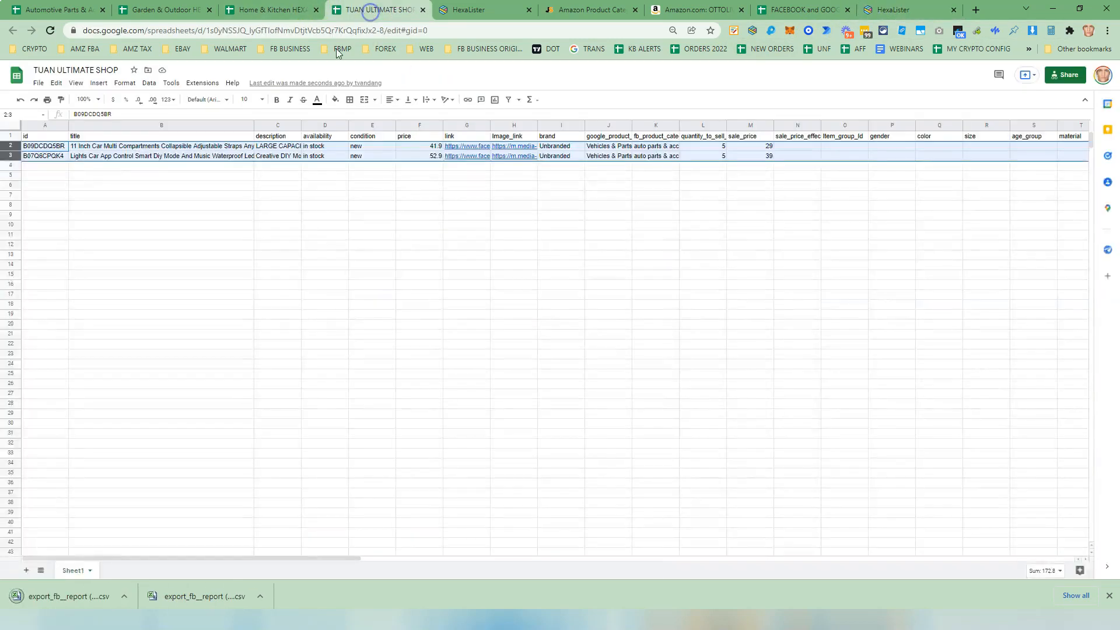
left_click(142, 150)
left_click(135, 159)
left_click(140, 147)
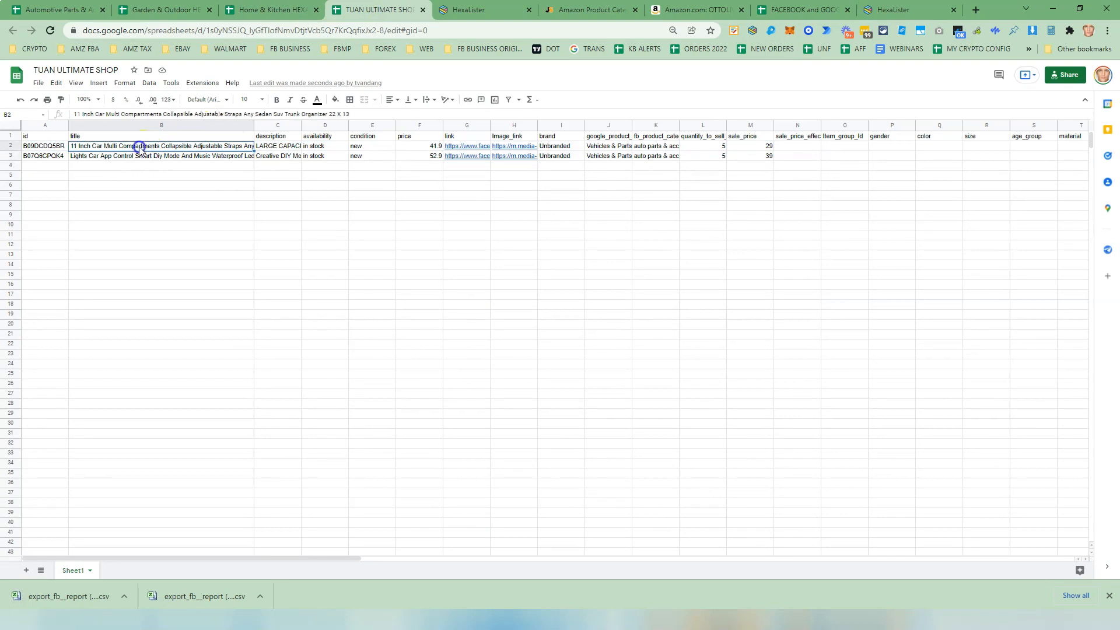
- Compare the exported rows with the car lights and trunk organizer listings and their images in HexaLister
left_click(621, 71)
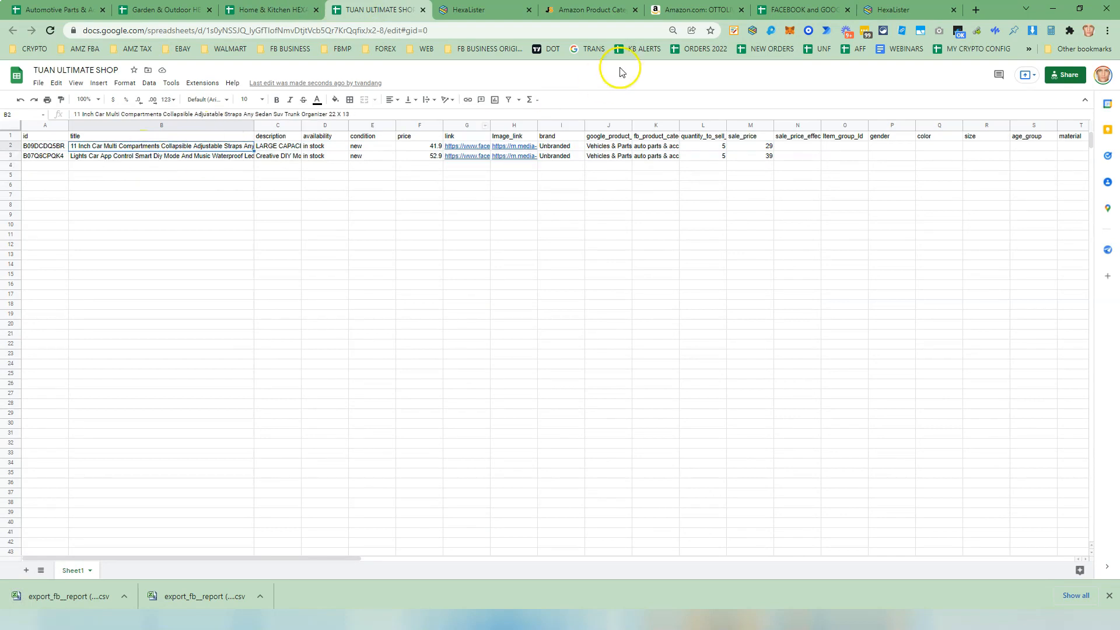
left_click(750, 31)
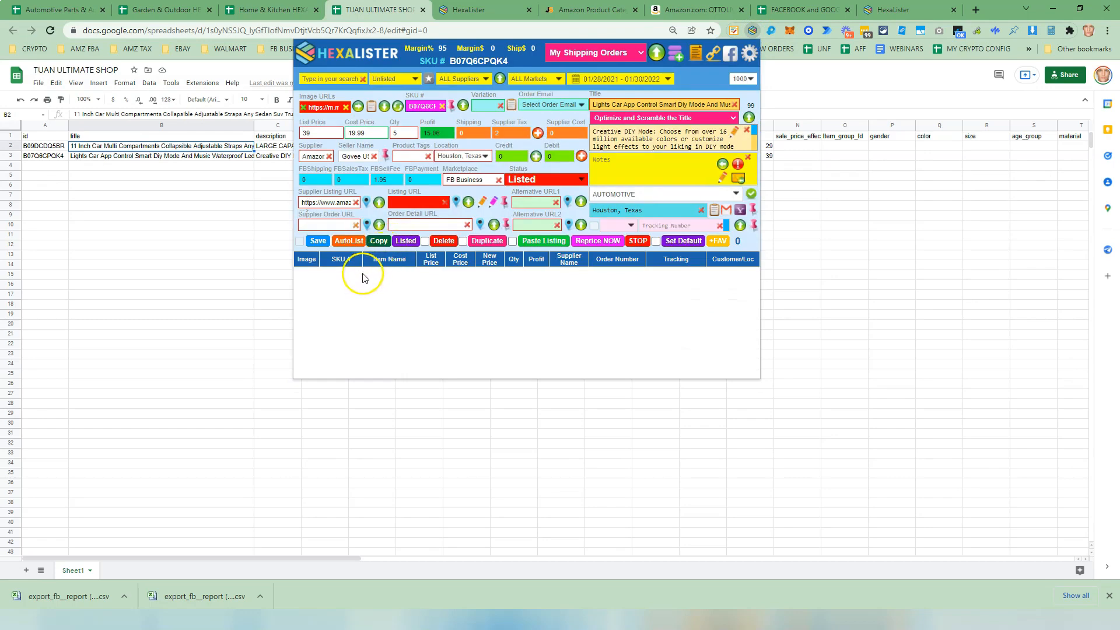
left_click(329, 287)
left_click(310, 284)
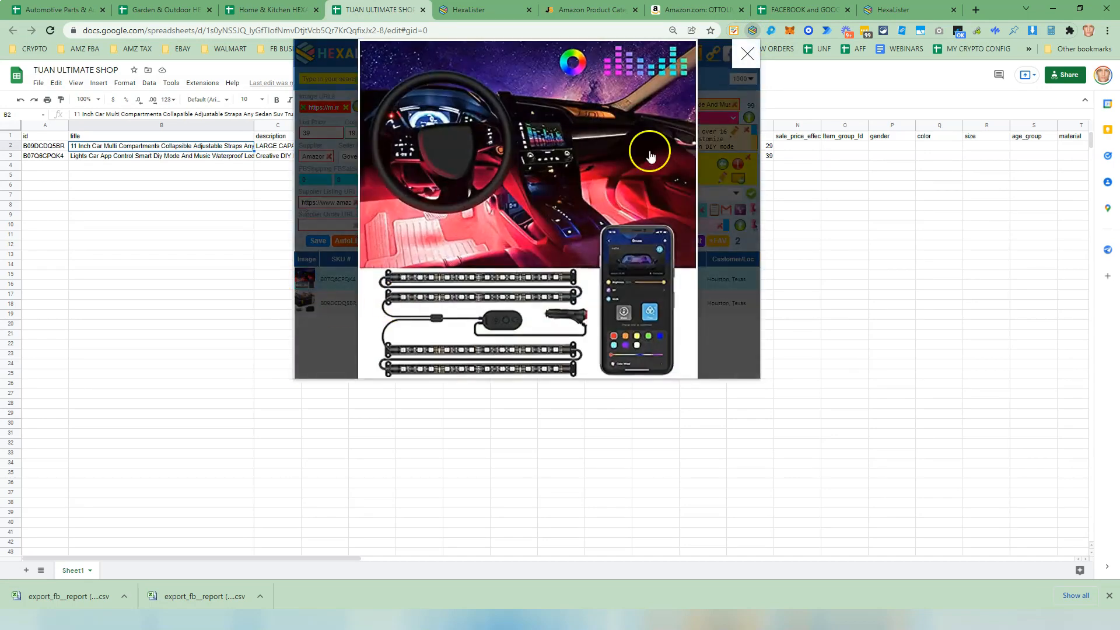
left_click(337, 288)
left_click(305, 302)
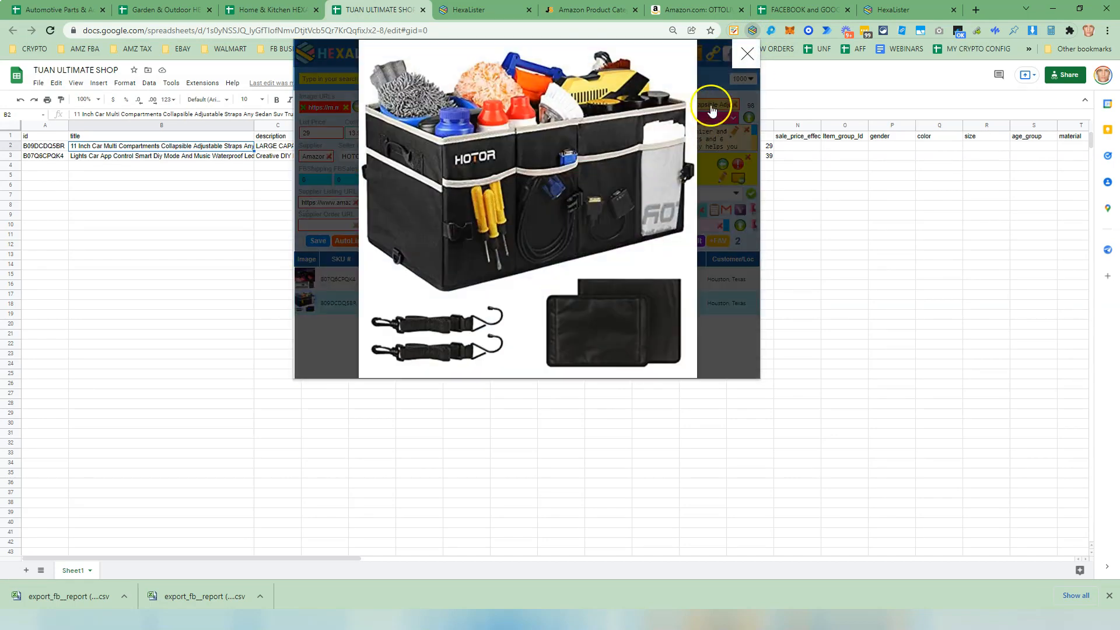
left_click(745, 52)
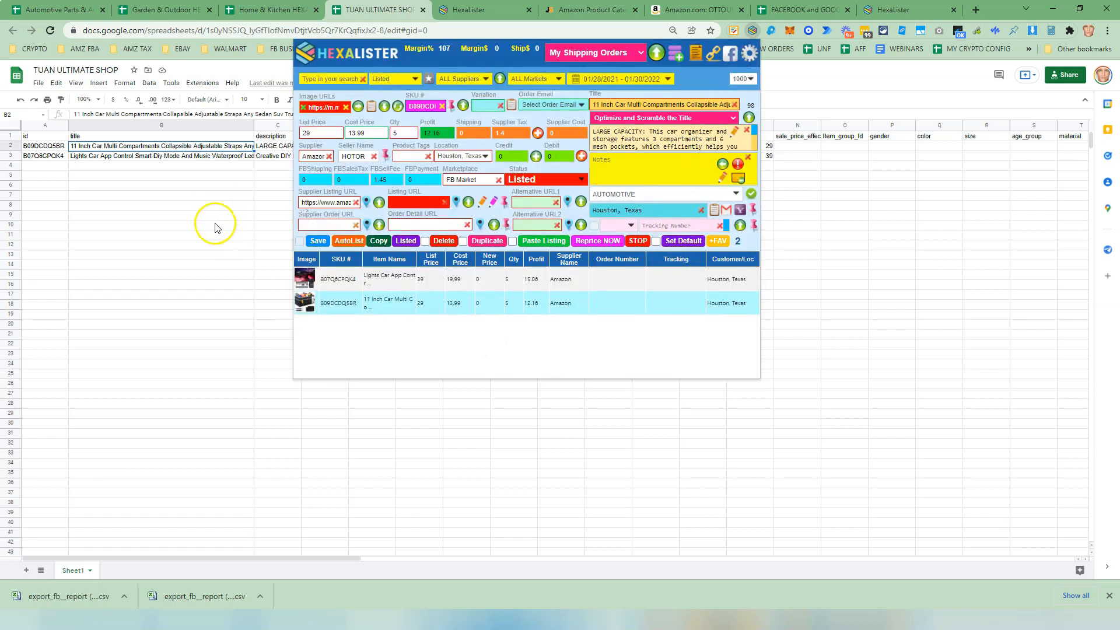
left_click(190, 215)
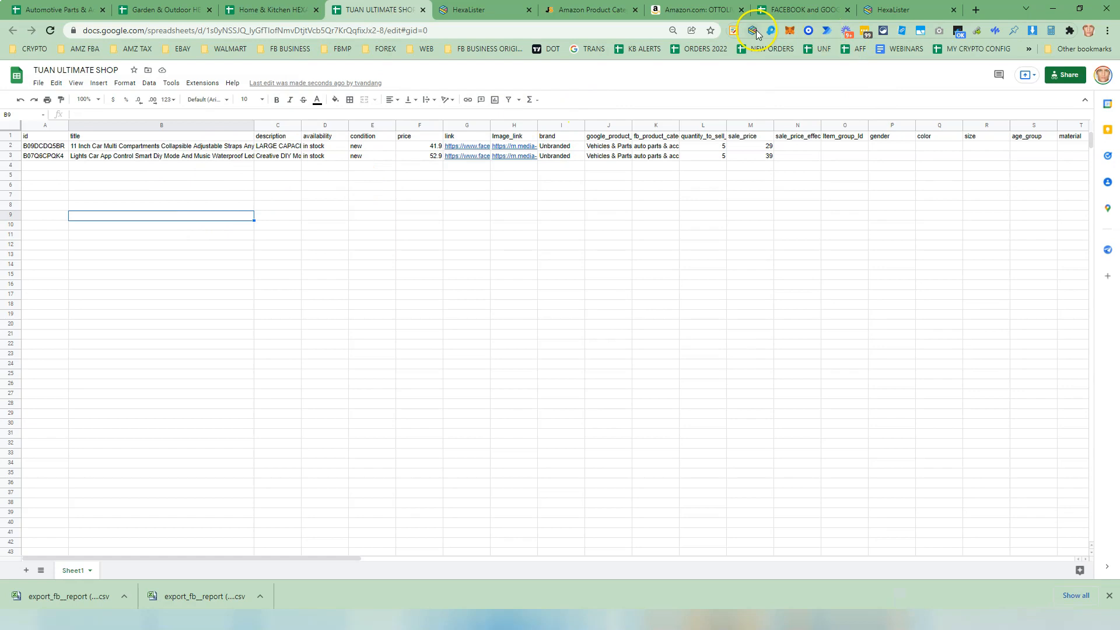
- Connect HexaLister to the Home & Kitchen HEXALISTER spreadsheet in the default settings and save them
key("ctrl+shift+h")
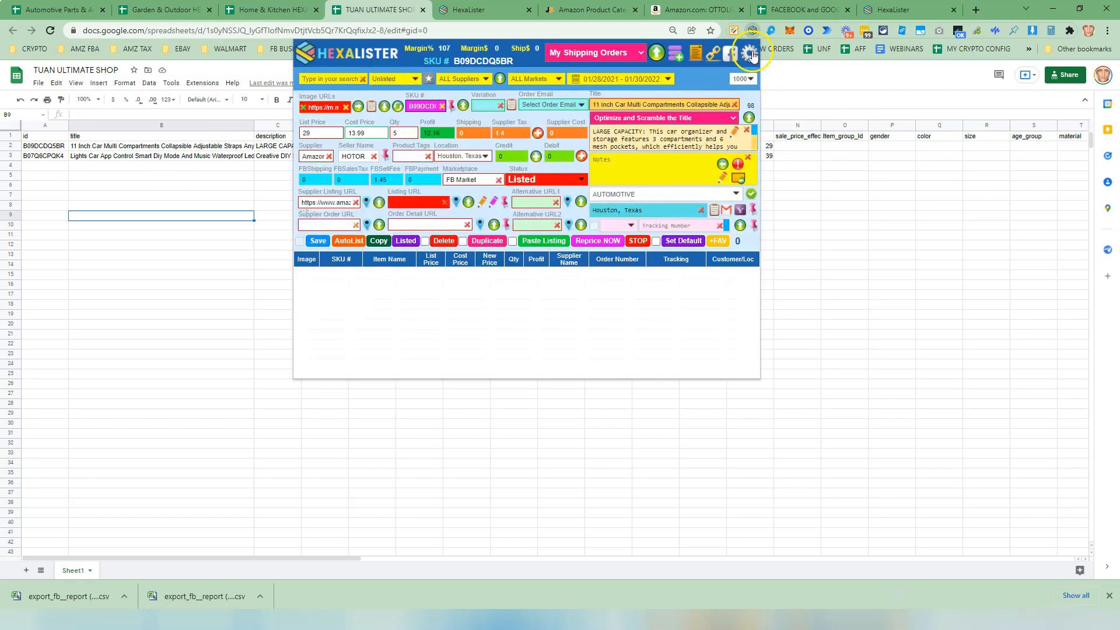
left_click(751, 54)
left_click(563, 81)
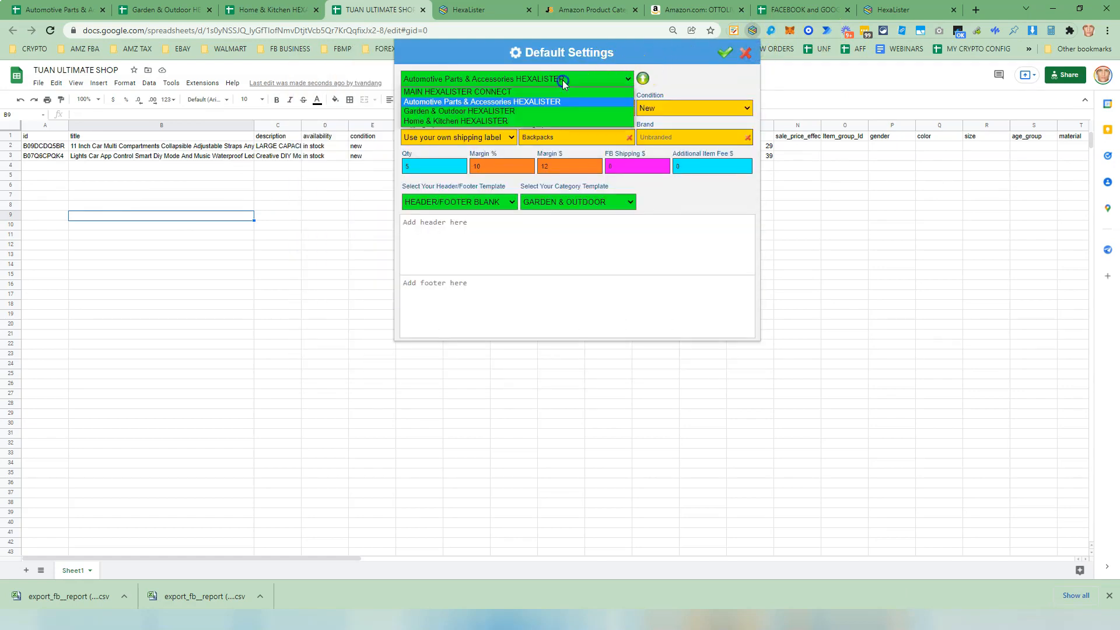
left_click(507, 121)
left_click(555, 226)
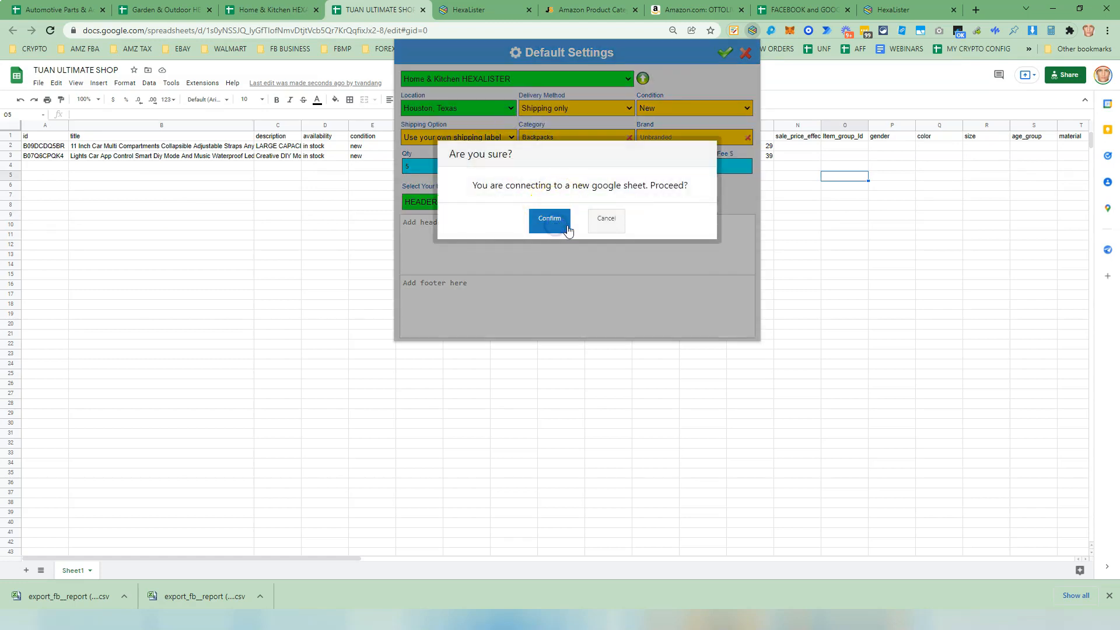
left_click(582, 222)
left_click(726, 53)
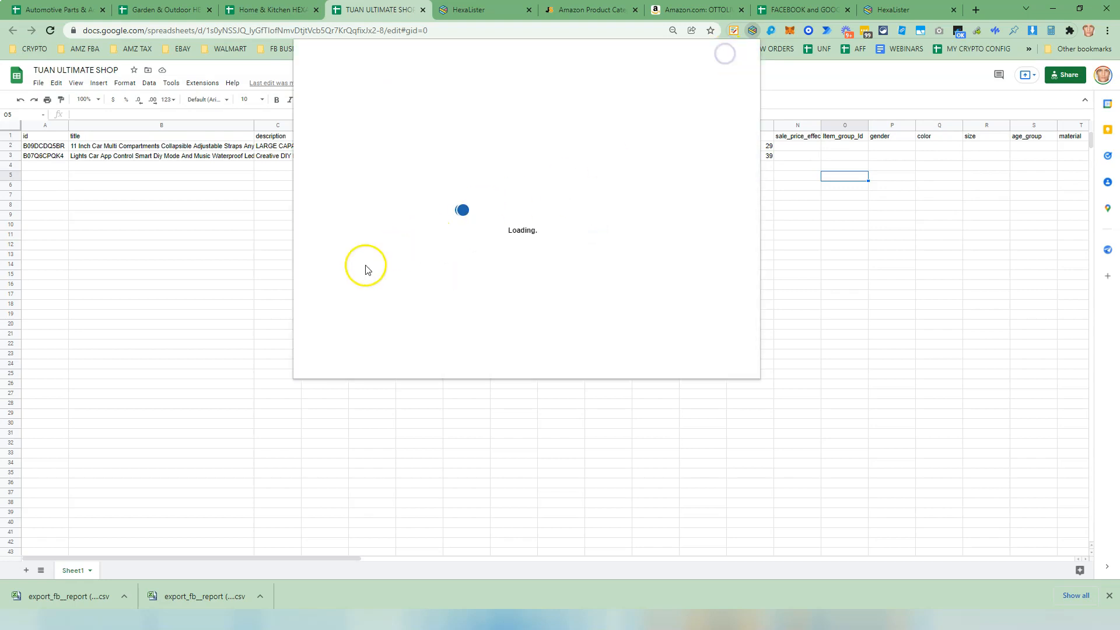
- View the wine rack listing's image in HexaLister and go to the template configuration page
left_click(312, 282)
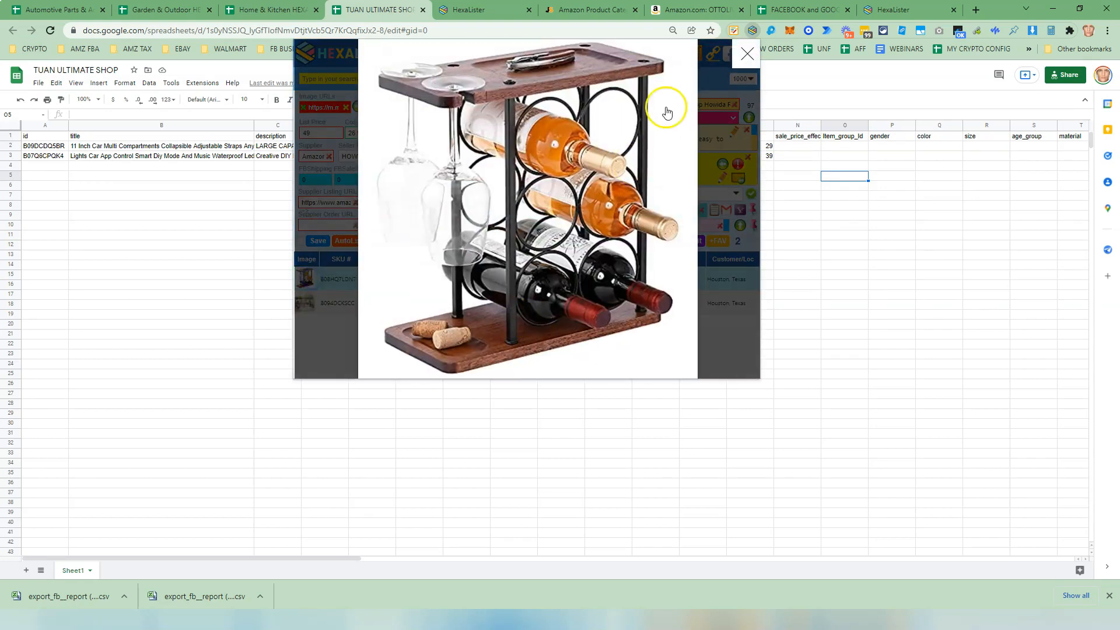
left_click(742, 54)
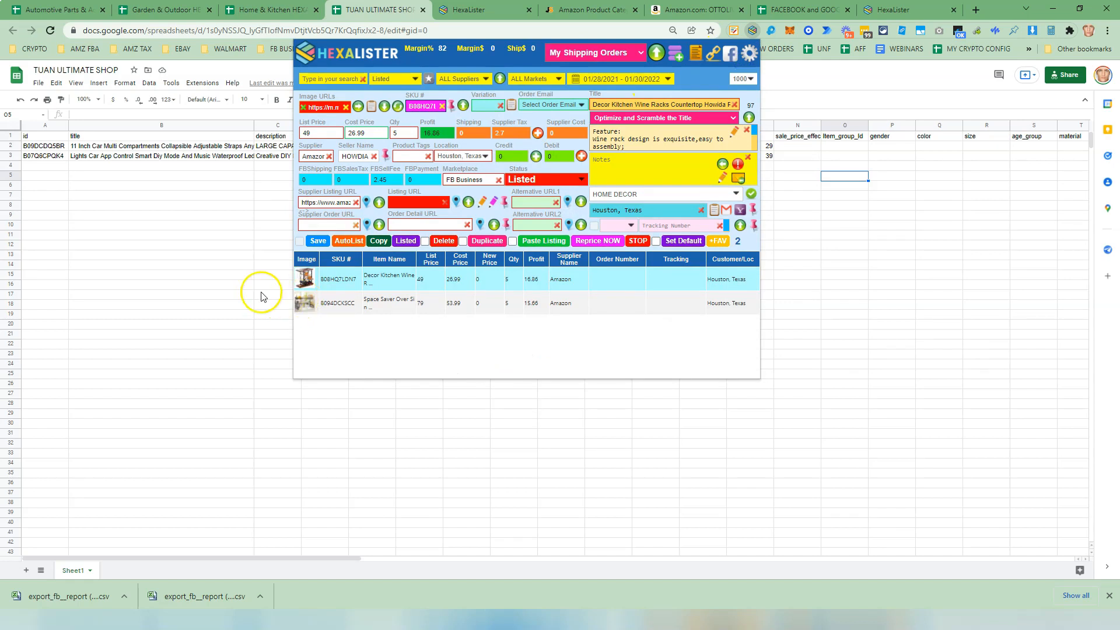
left_click(490, 10)
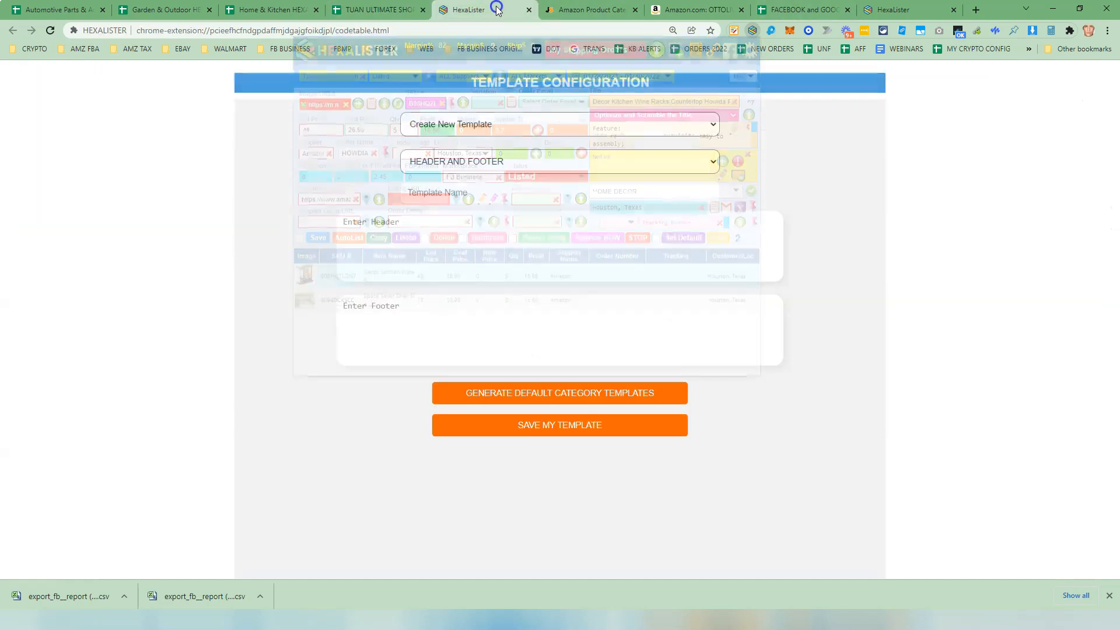
- Reload the shop sheet update page and push the Home & Kitchen listings with status All to the existing ULTIMATE SHOP Google Sheet
left_click(895, 11)
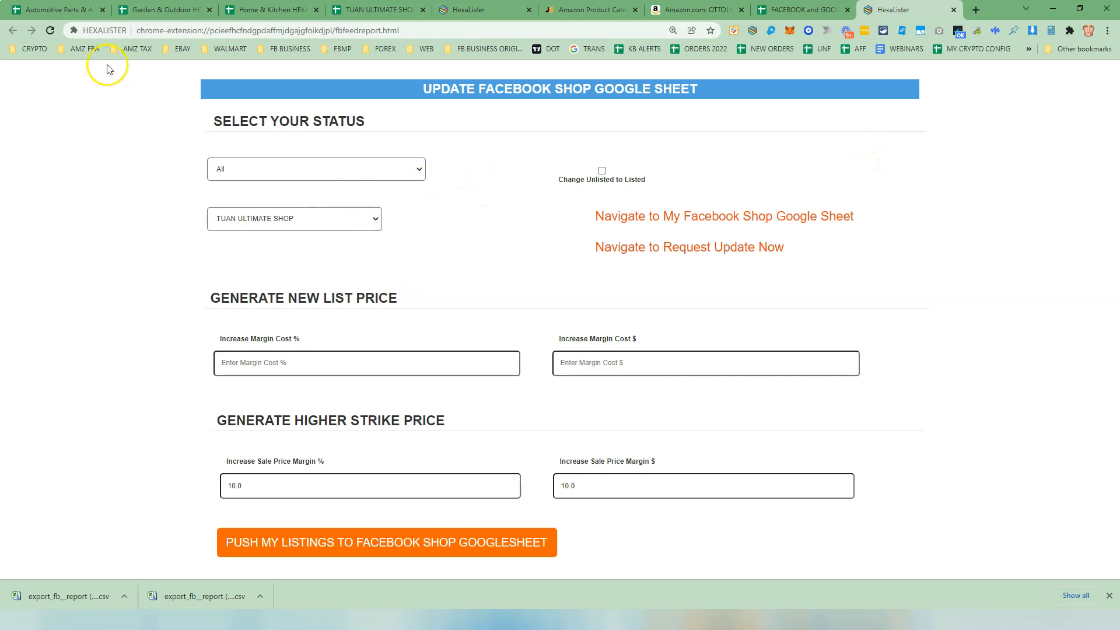
left_click(50, 30)
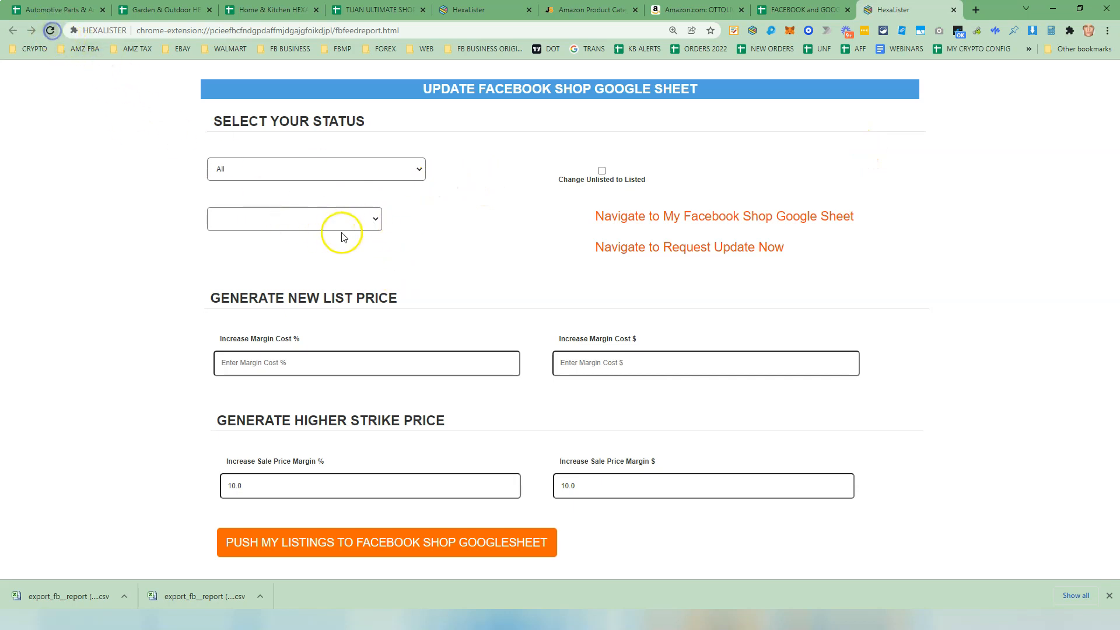
left_click(289, 168)
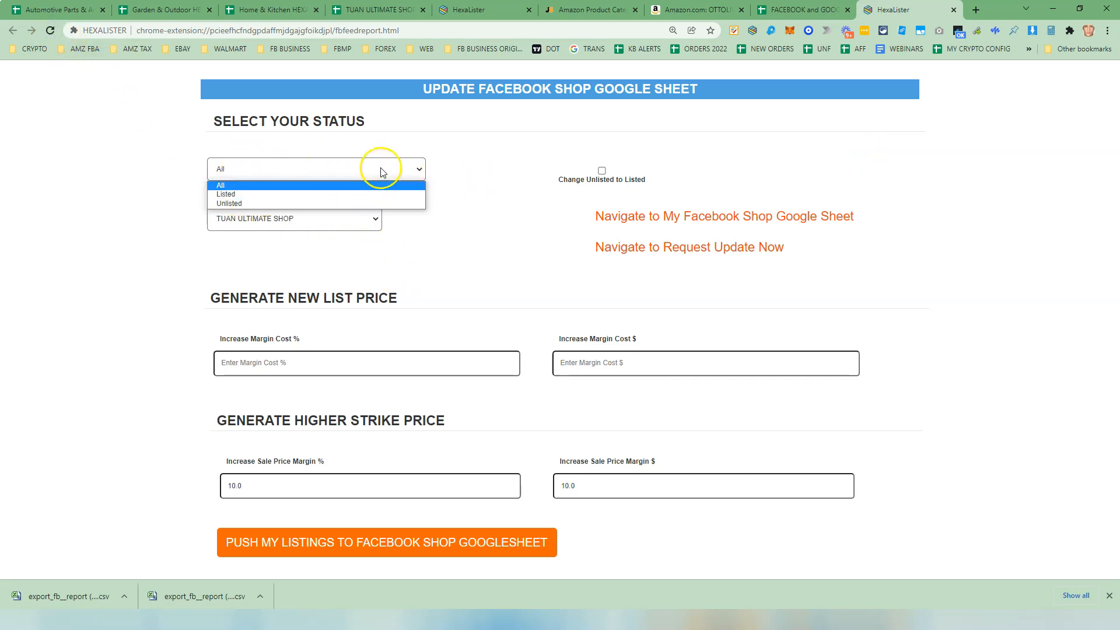
left_click(461, 188)
left_click(440, 541)
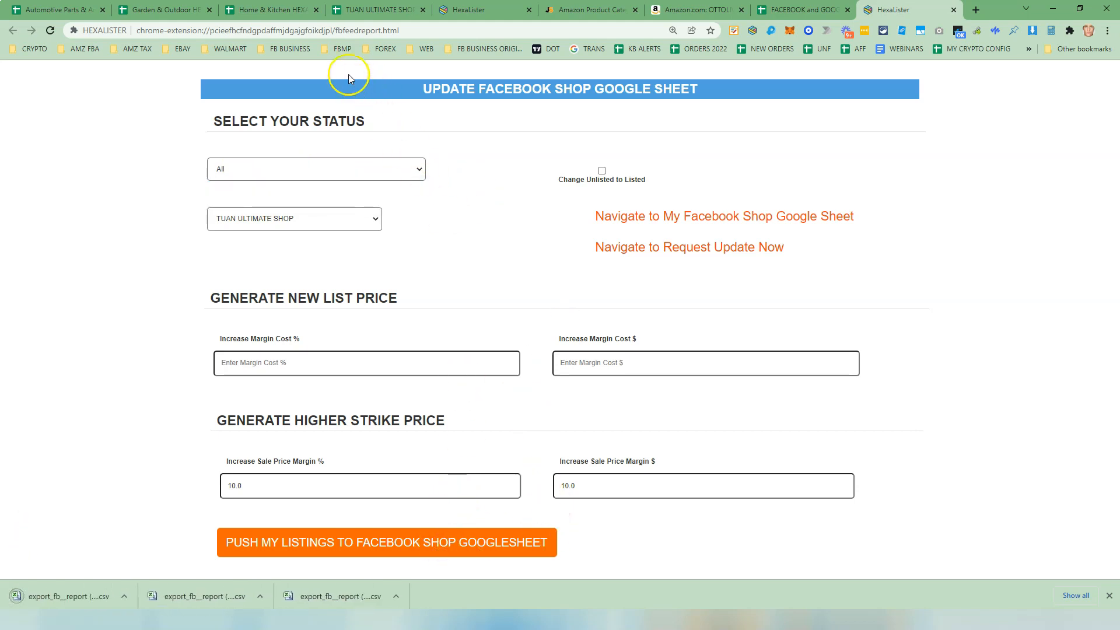
- Compare the exported row titles in the ULTIMATE SHOP sheet with the wine rack listing and its image in HexaLister
left_click(373, 10)
left_click(158, 147)
left_click(155, 158)
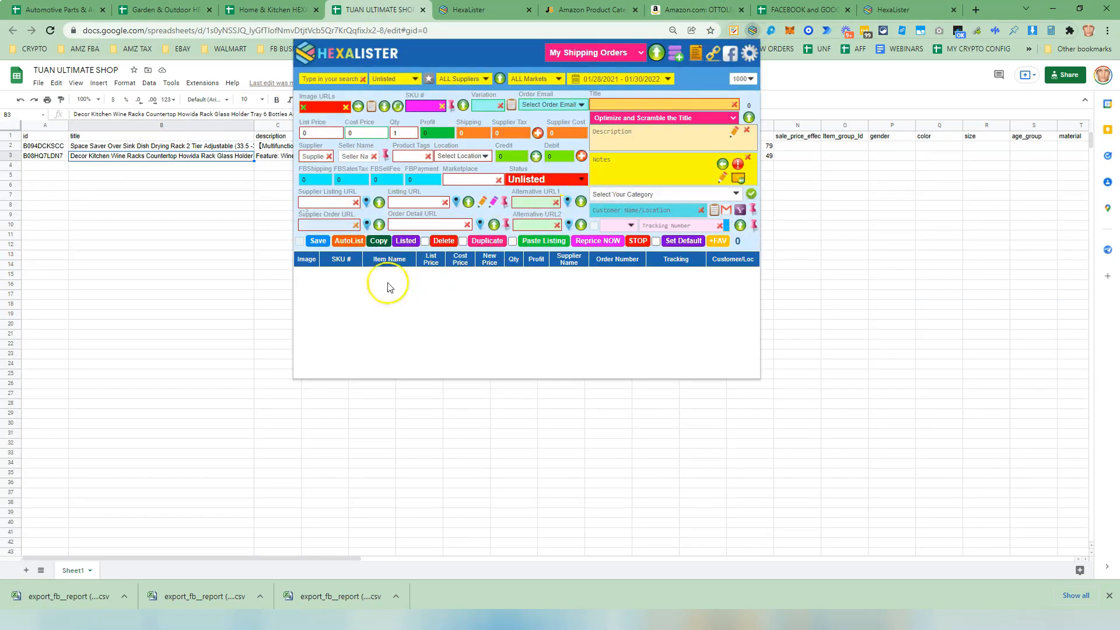
left_click(308, 278)
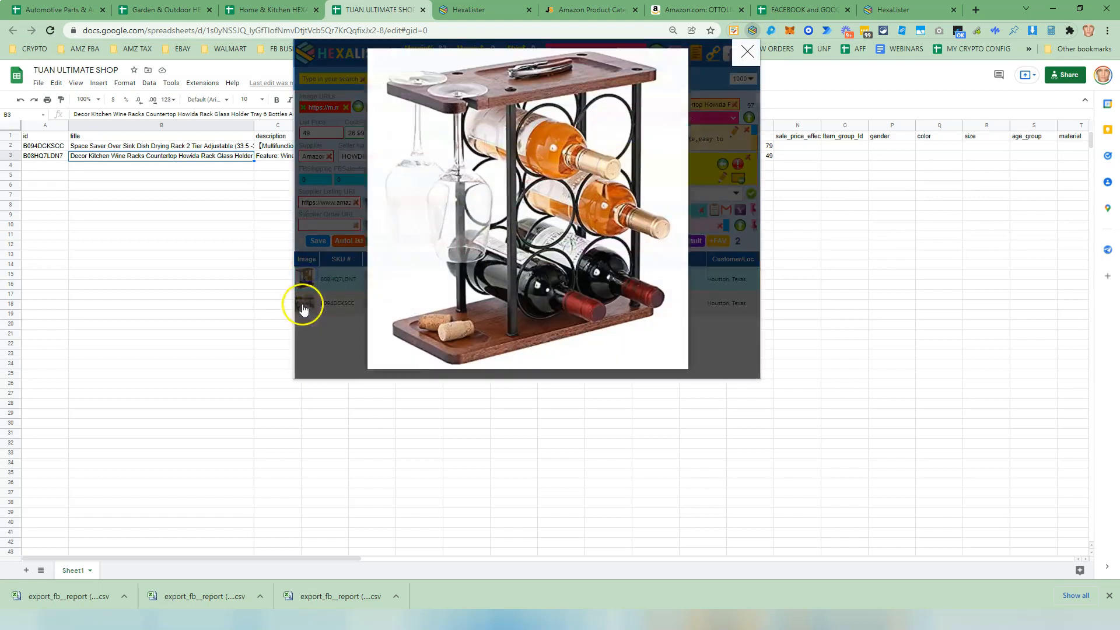
left_click(744, 51)
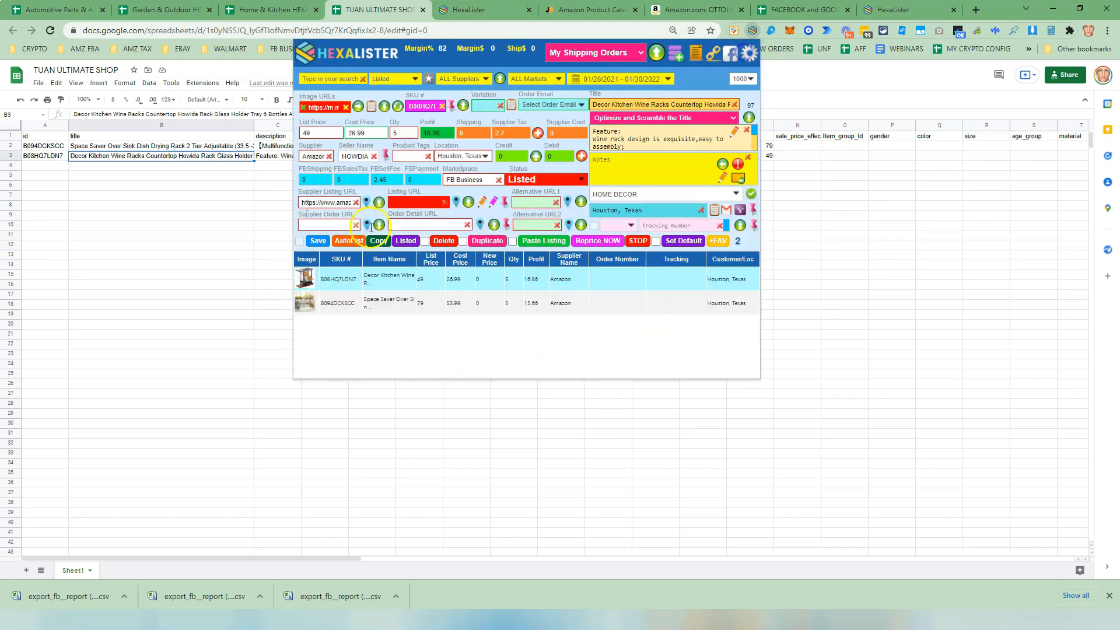
left_click(172, 227)
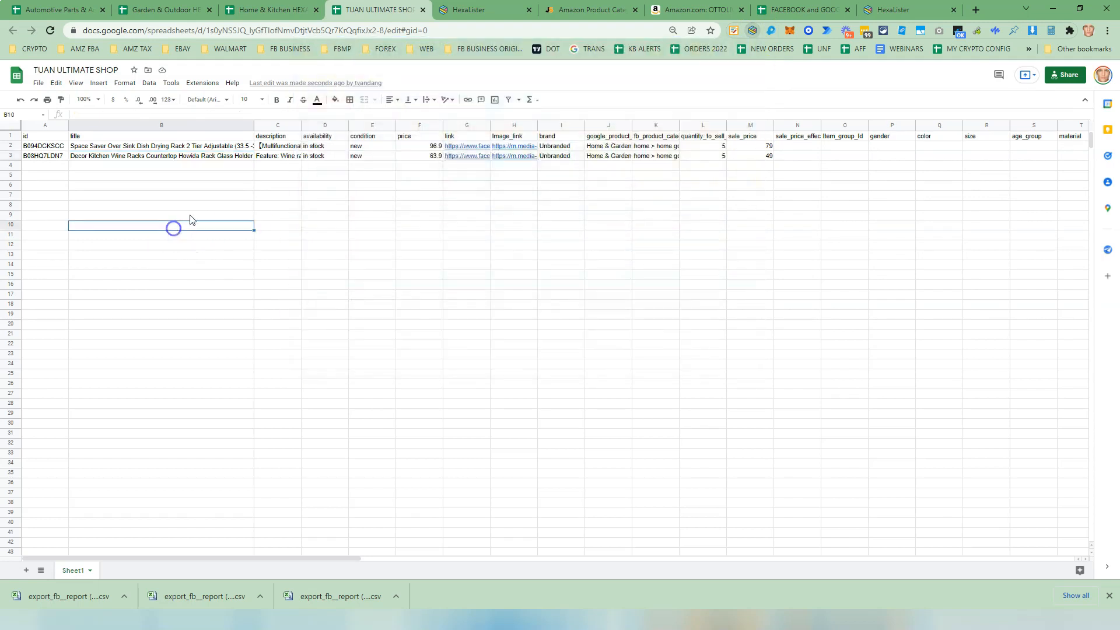
left_click(753, 30)
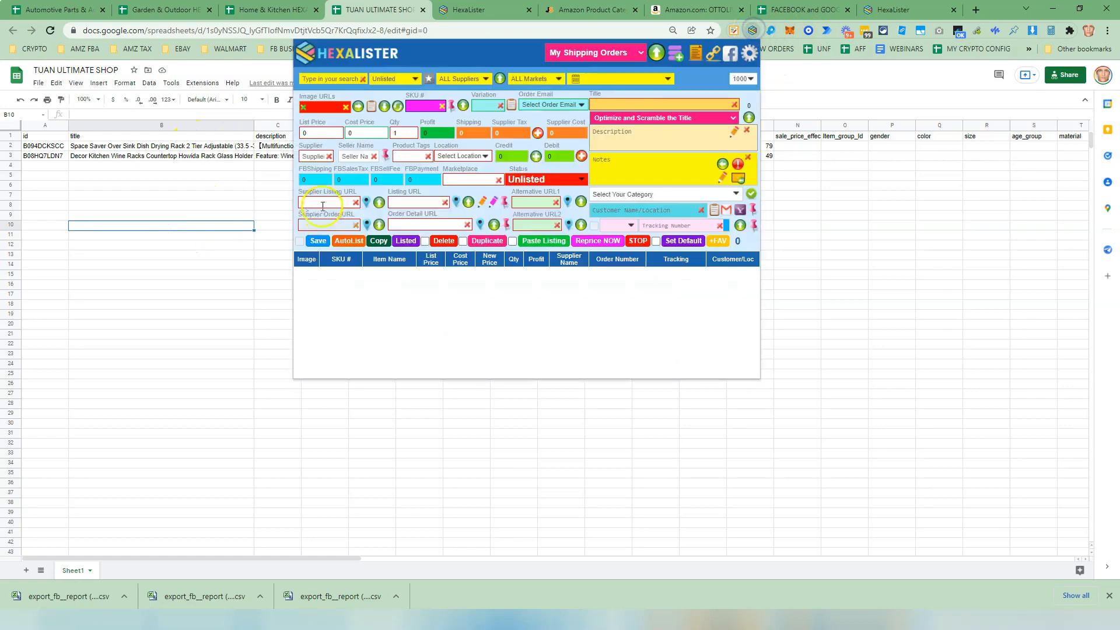
left_click(308, 279)
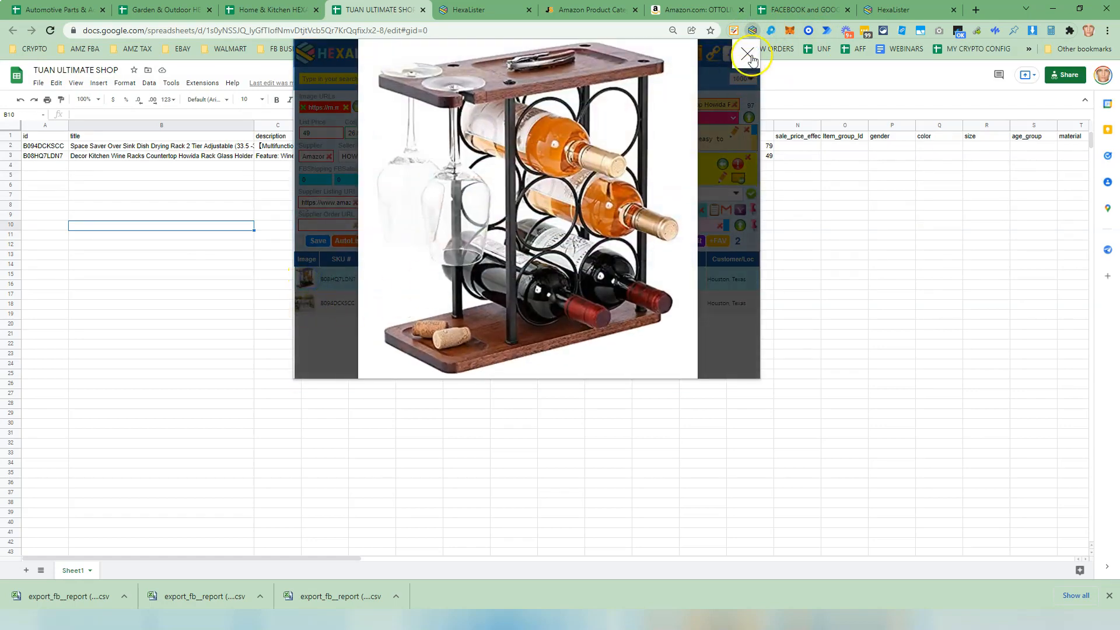
left_click(746, 52)
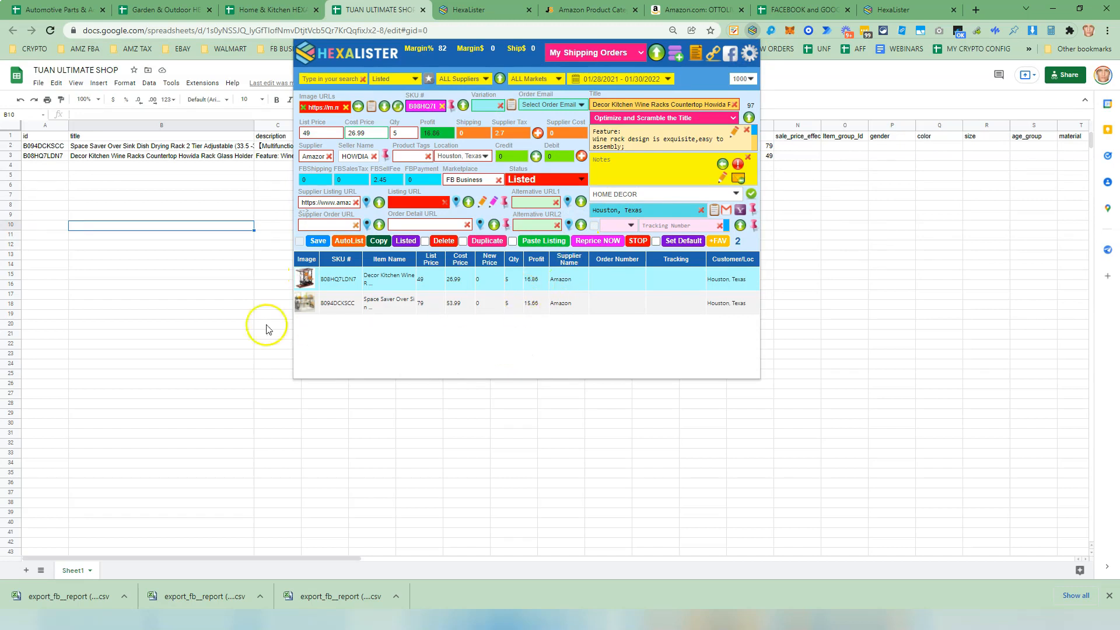
- Check the available shop sheets and start a FACEBOOK SHOP GOOGLE SHEET template named with the second seller's first name and ULTIMATE SHOP
left_click(895, 12)
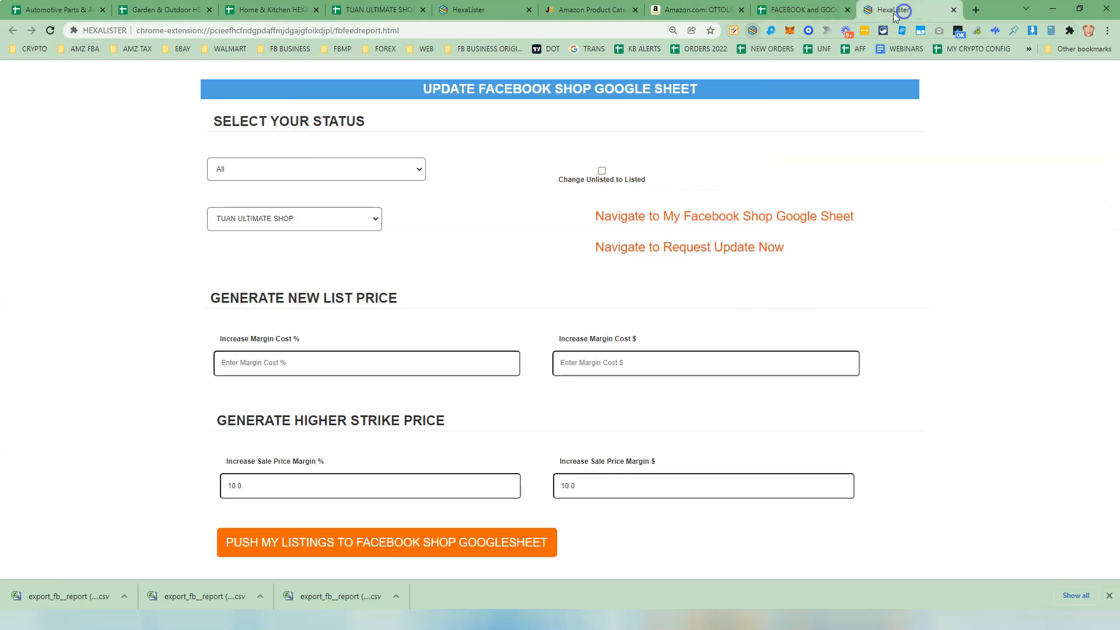
left_click(287, 219)
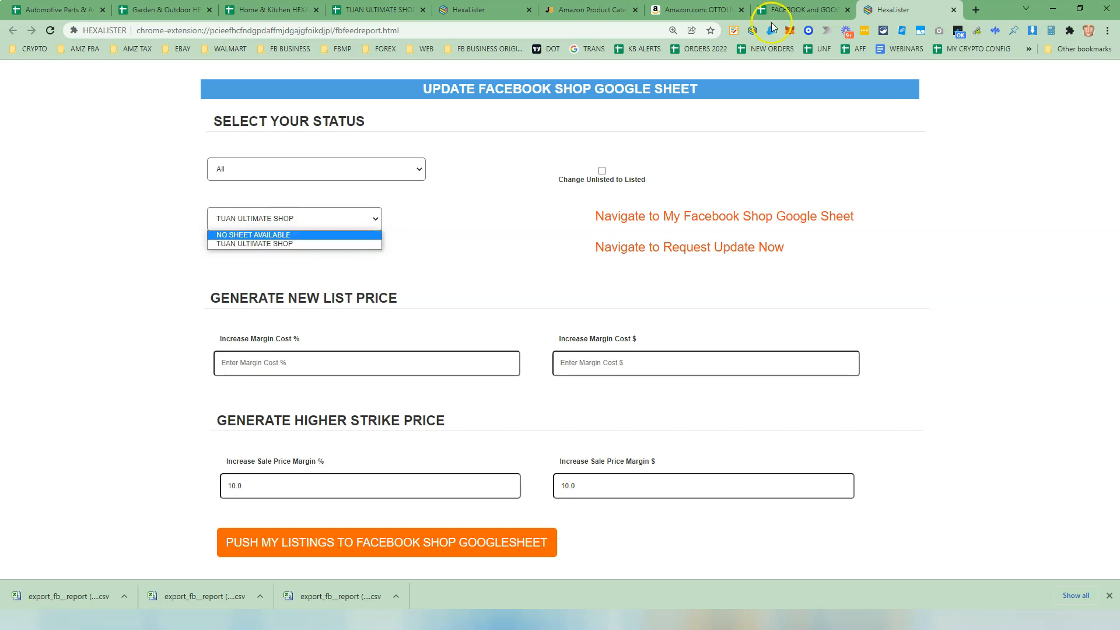
left_click(495, 11)
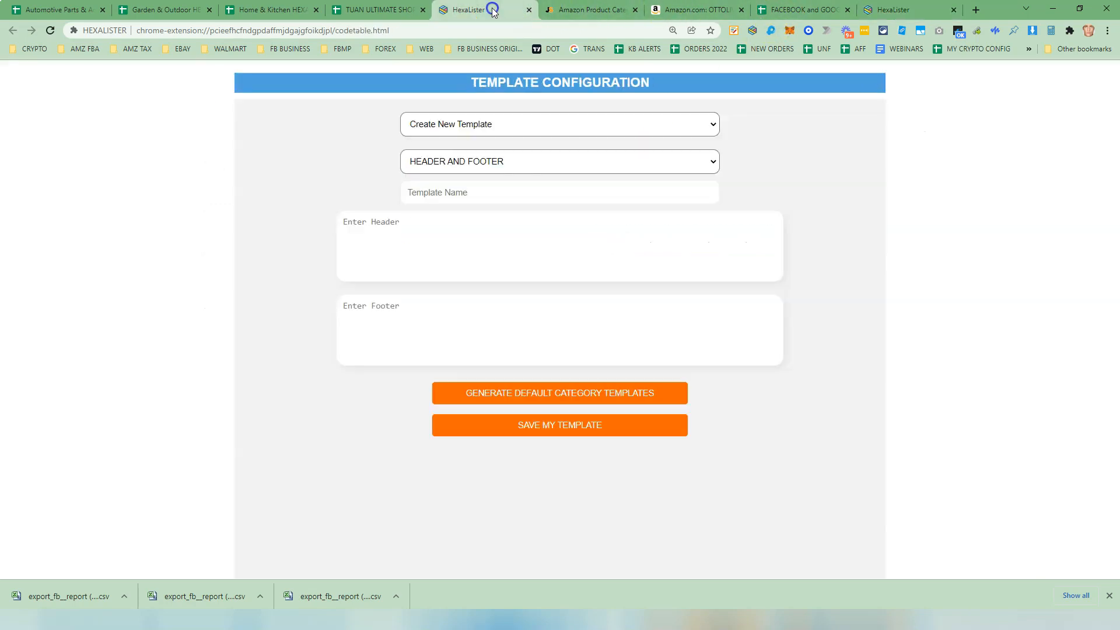
left_click(513, 159)
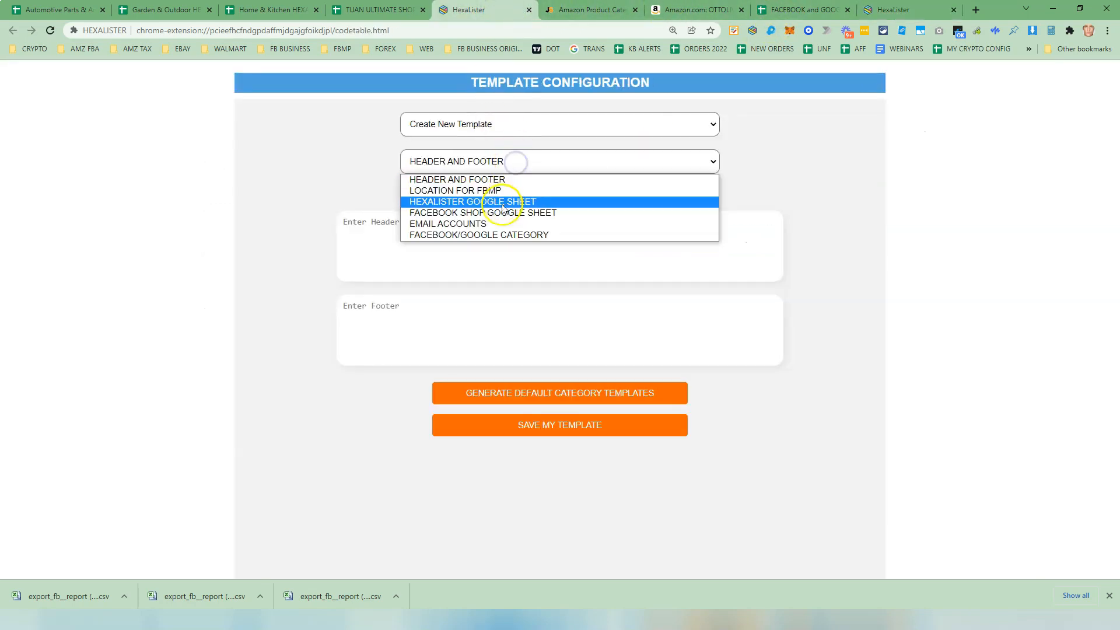
left_click(452, 214)
left_click(468, 193)
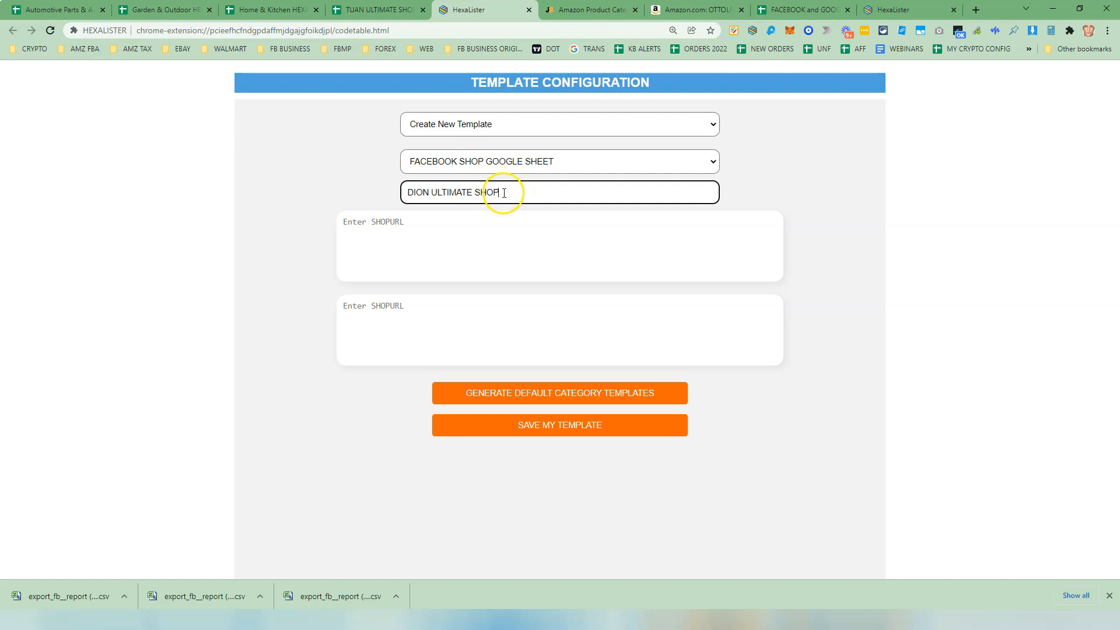
left_click(487, 216)
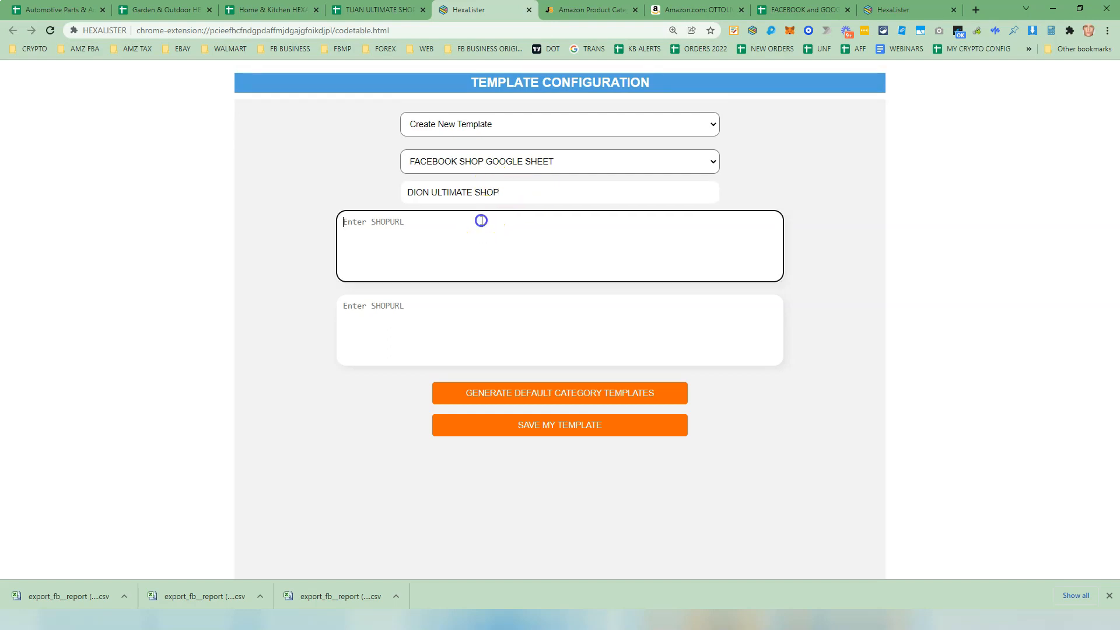
- Make a copy of the ULTIMATE SHOP spreadsheet in My Drive, replacing the name's start with the second seller's first name
left_click(374, 10)
left_click(38, 82)
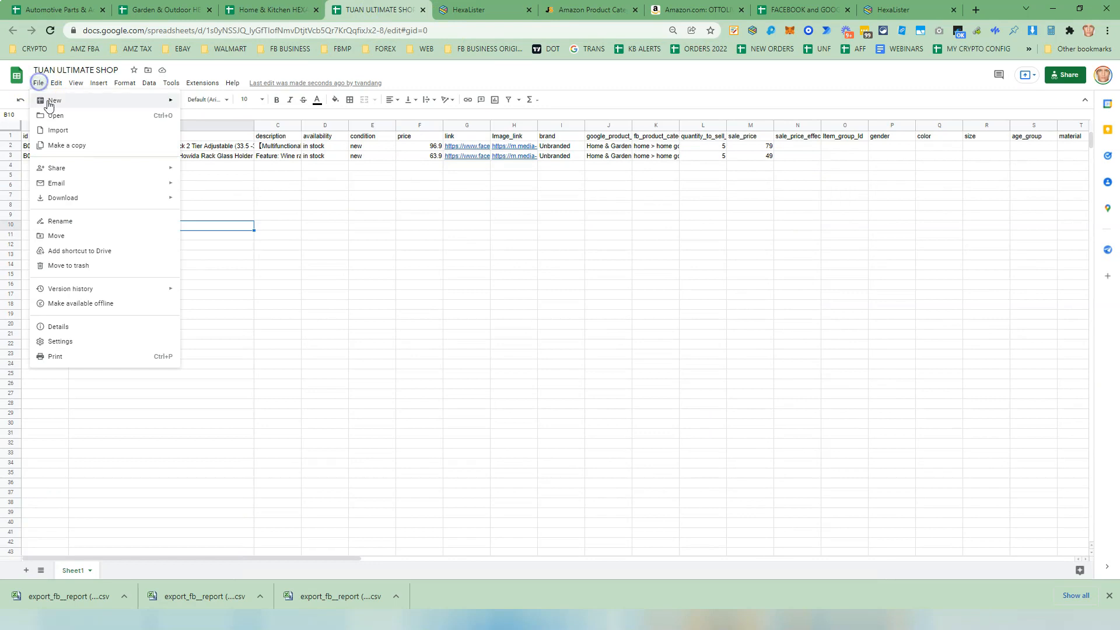
left_click(64, 145)
left_click(531, 281)
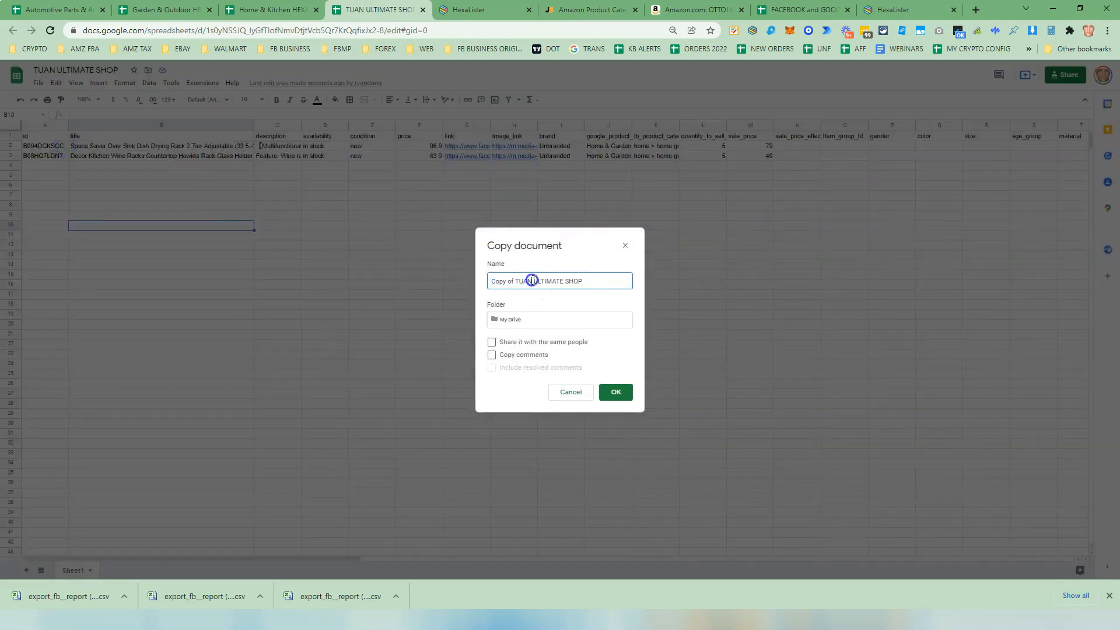
left_click_drag(532, 281, 401, 274)
type("DION")
left_click(616, 392)
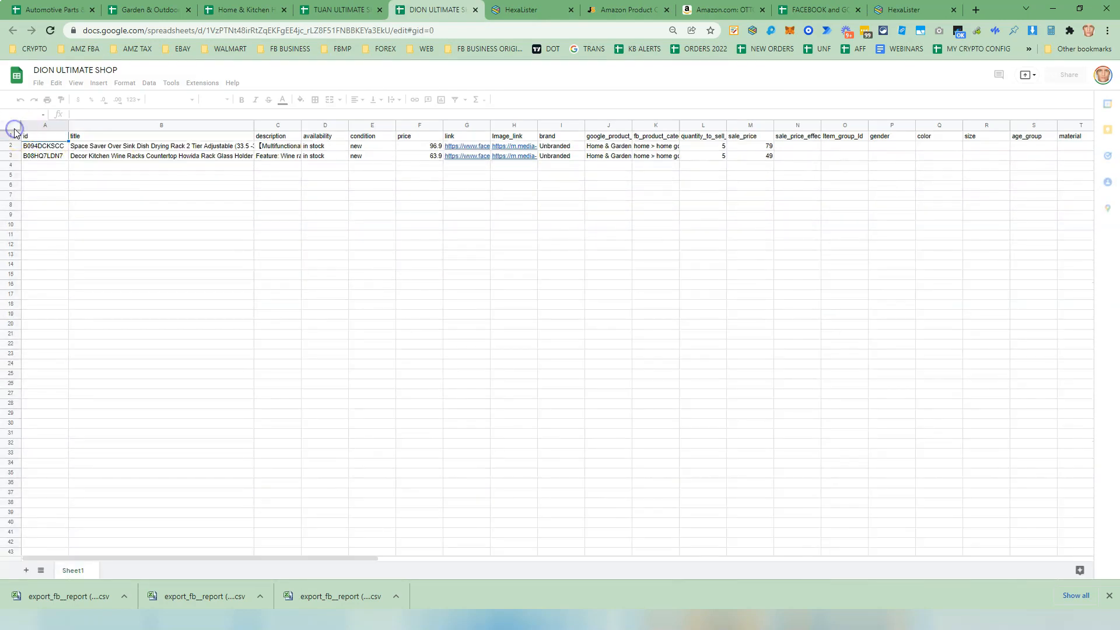
- Clear all cell contents in the copied shop spreadsheet
left_click(14, 129)
key("Delete")
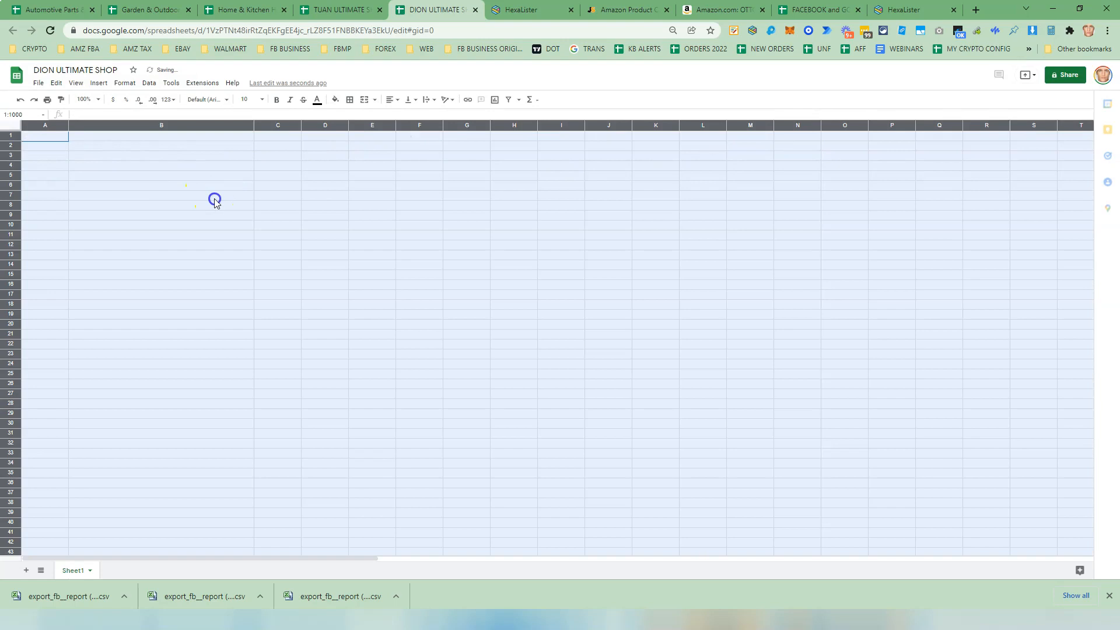
left_click(215, 201)
- Copy the new spreadsheet's title into the template name in HexaLister's template configuration
left_click(63, 69)
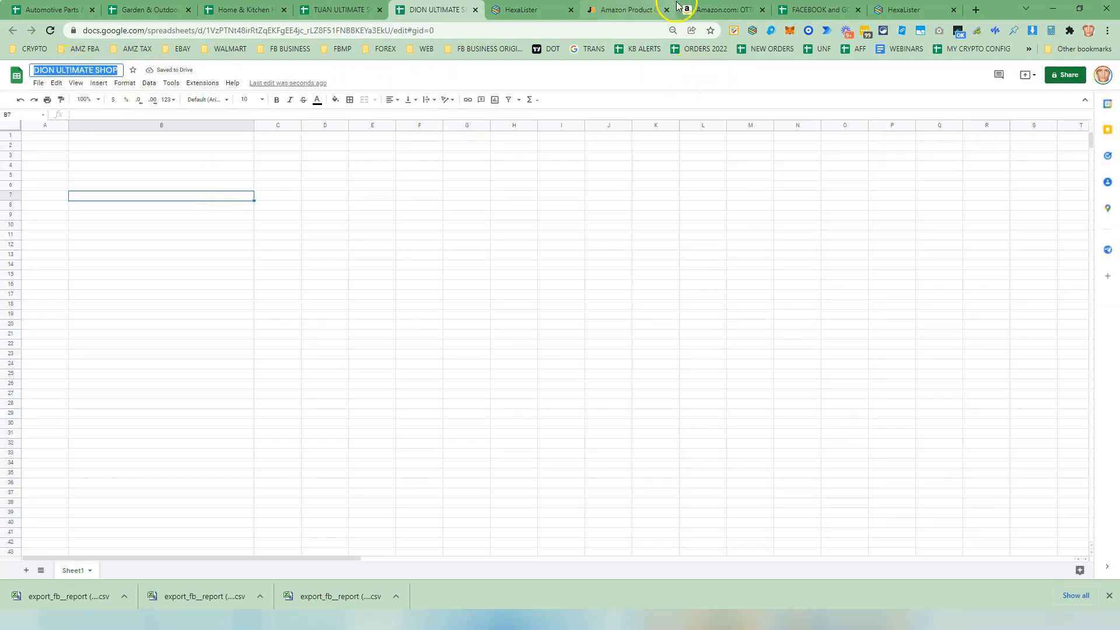
left_click(528, 9)
double_click(461, 195)
triple_click(460, 195)
key("ctrl+v")
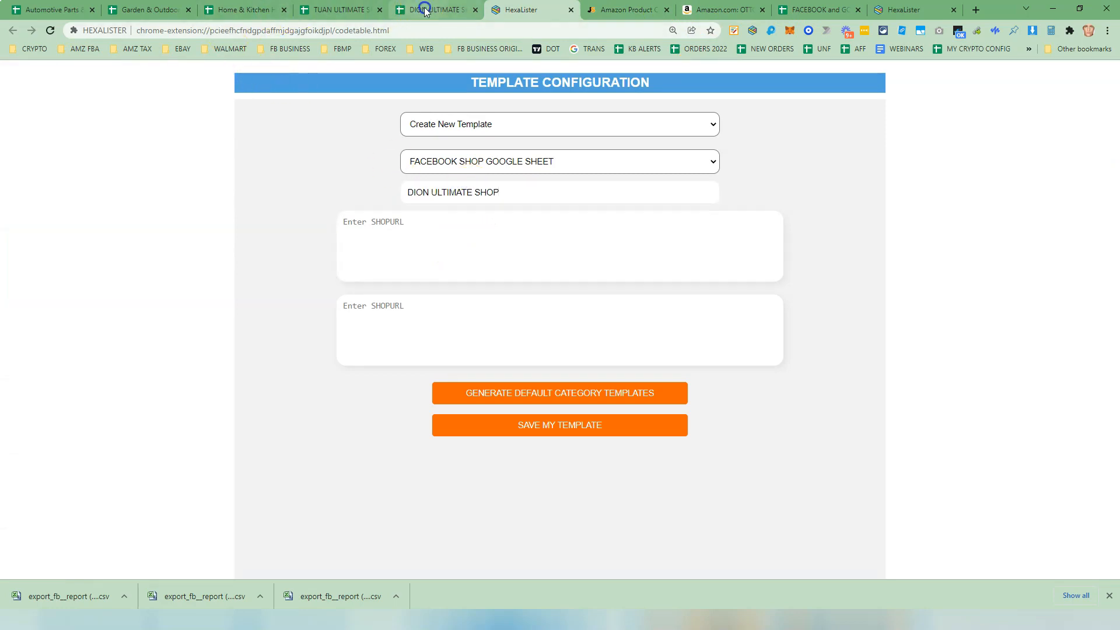
- Share the copied shop spreadsheet with anyone with the link as Editor and copy its link
left_click(432, 9)
left_click(1047, 81)
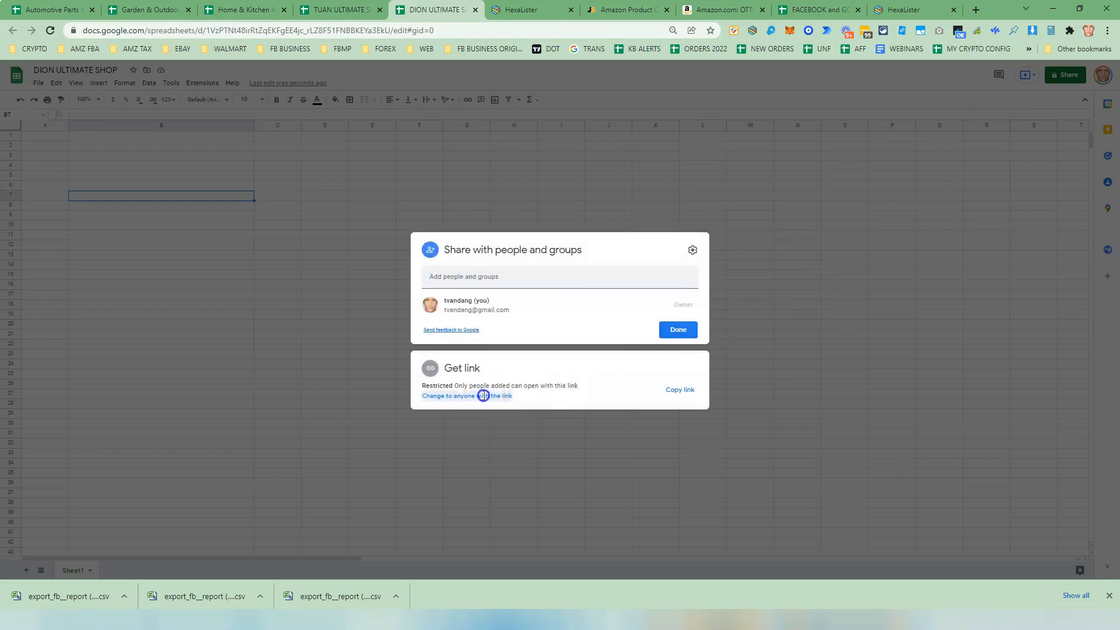
left_click(483, 395)
left_click(686, 365)
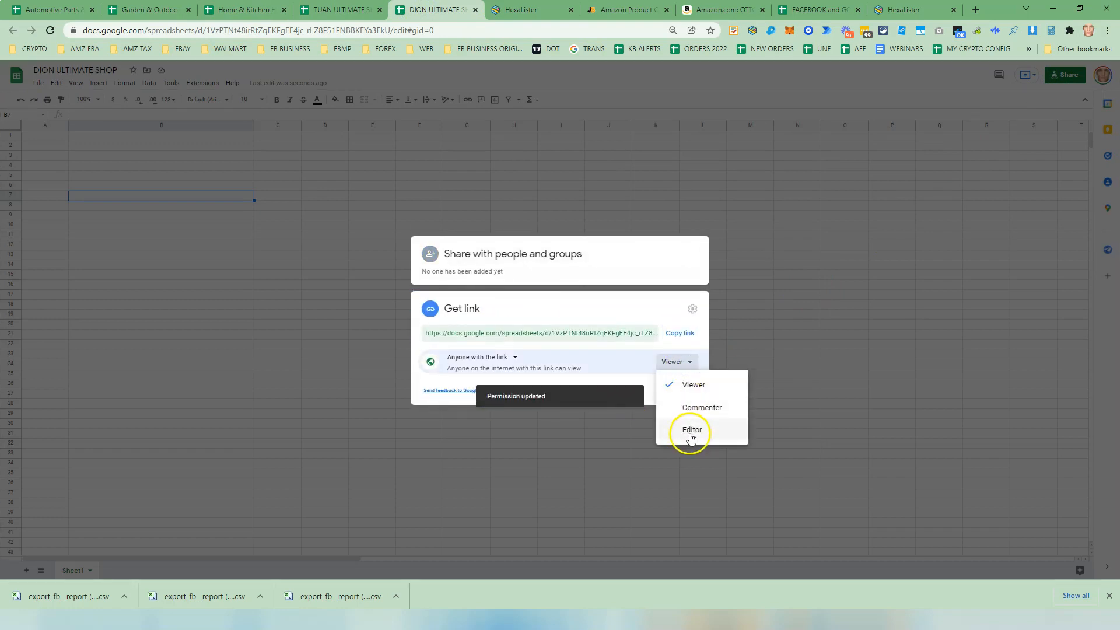
left_click(693, 430)
left_click(687, 333)
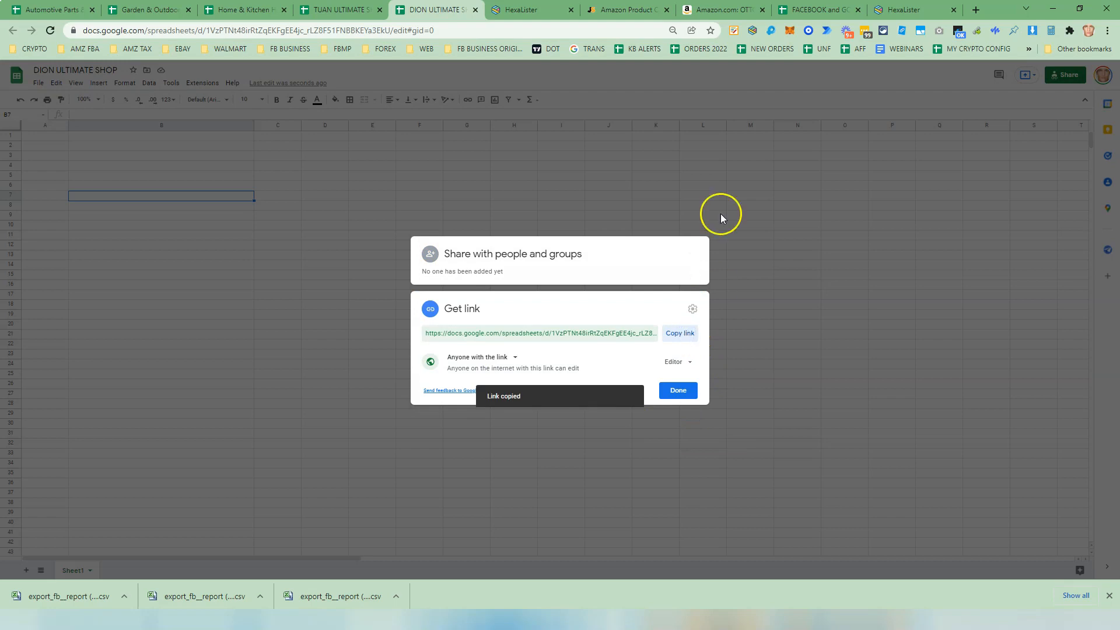
- Paste the copied sharing link as the SHOPURL of the new shop template and save the template
left_click(521, 10)
left_click(429, 236)
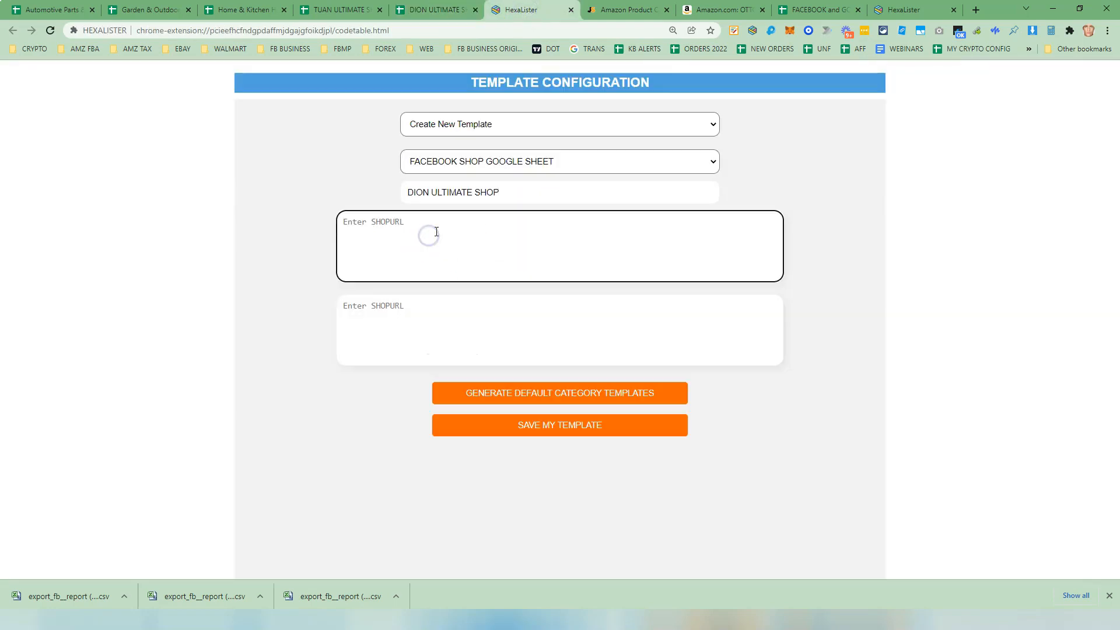
key("ctrl+v")
left_click(573, 429)
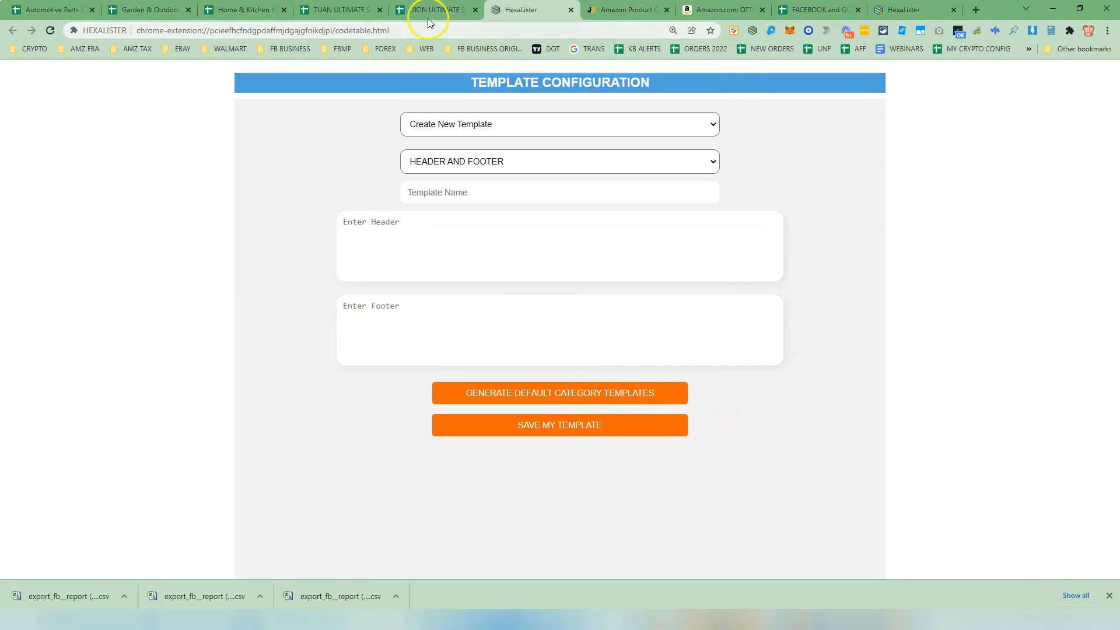
- Review both ULTIMATE SHOP sheets and compare the rows in the original one with the Home & Kitchen listings in HexaLister
left_click(431, 10)
left_click(344, 10)
left_click(142, 177)
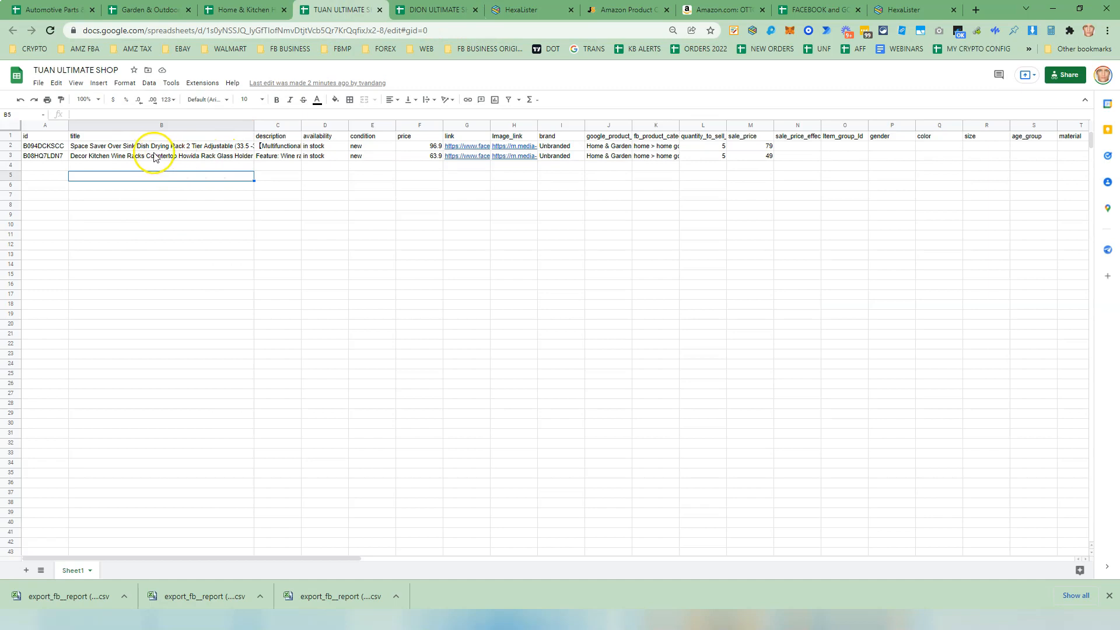
left_click(752, 31)
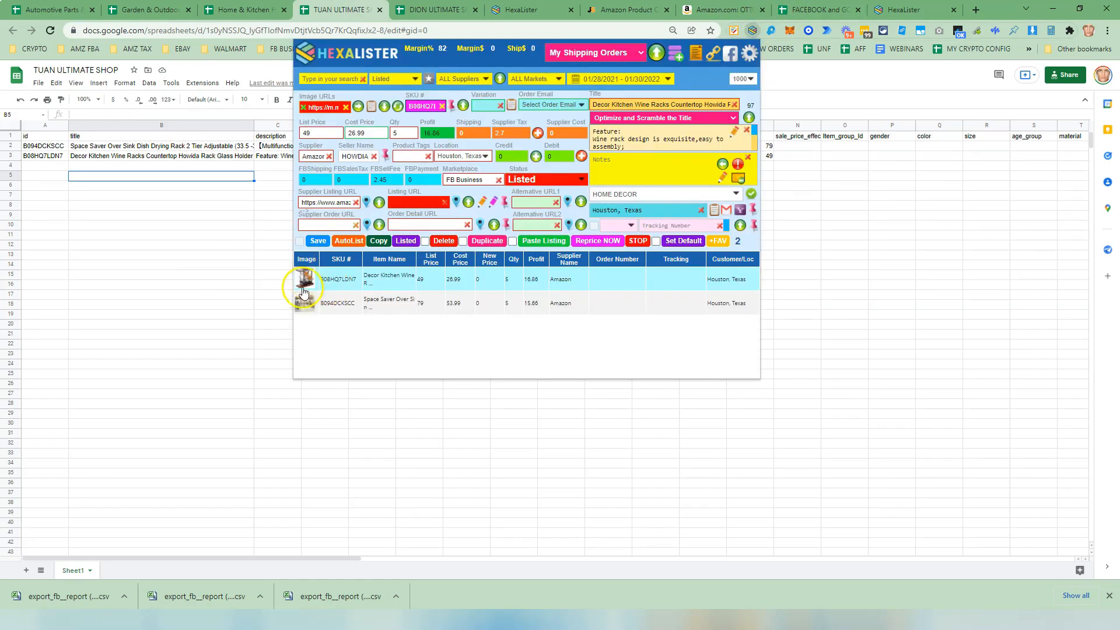
- Reload the shop sheet update page, select the second seller's ULTIMATE SHOP as the target sheet, and reopen the HexaLister listing window
left_click(921, 8)
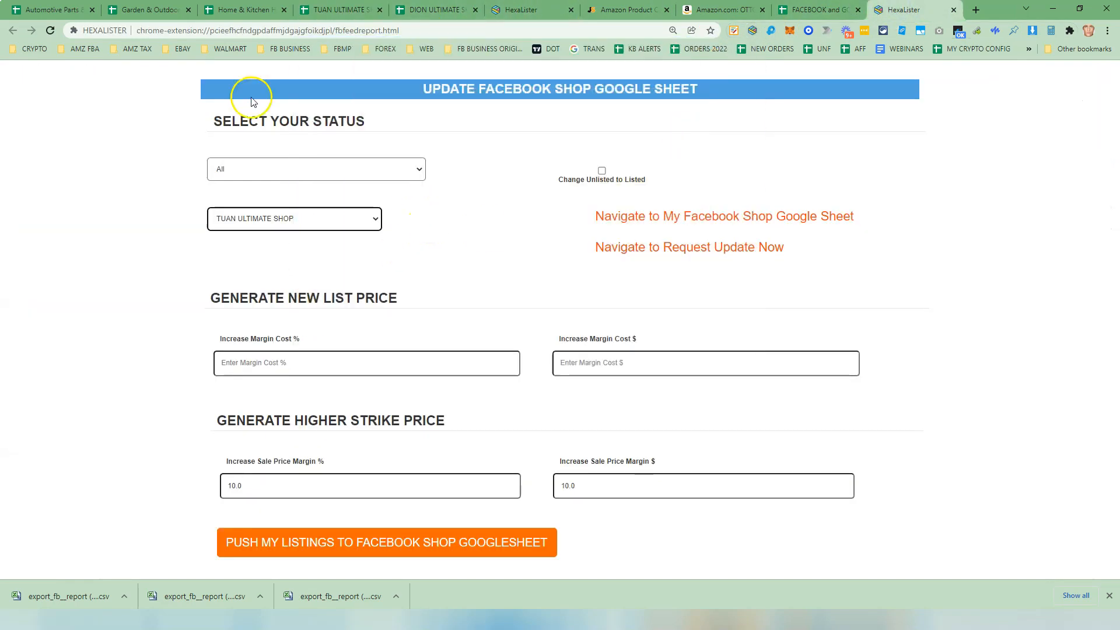
left_click(51, 30)
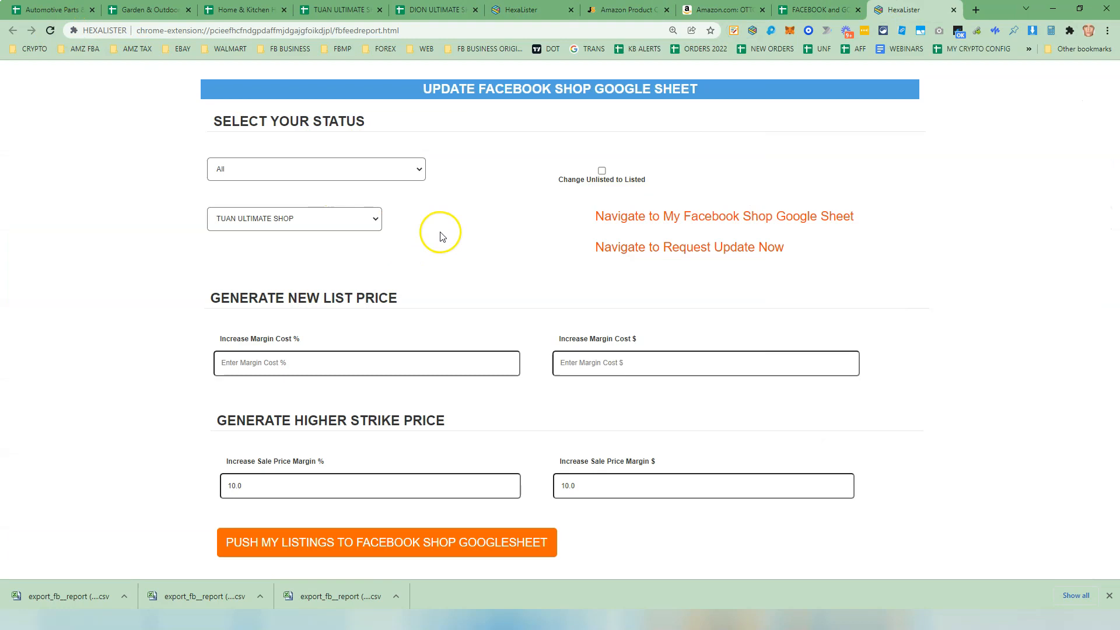
left_click(343, 220)
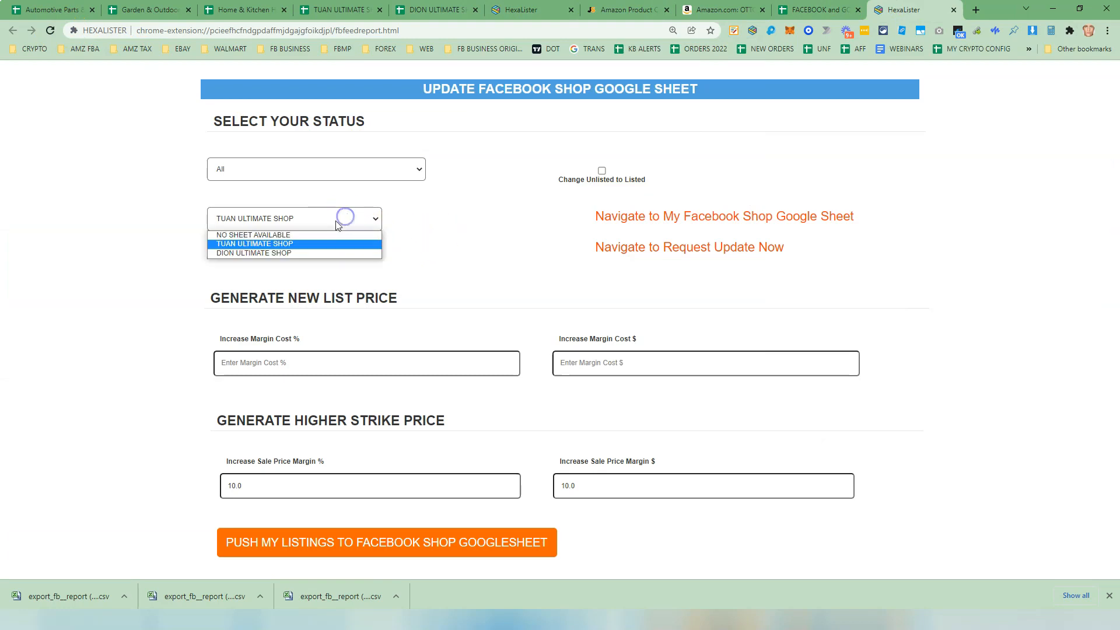
left_click(291, 253)
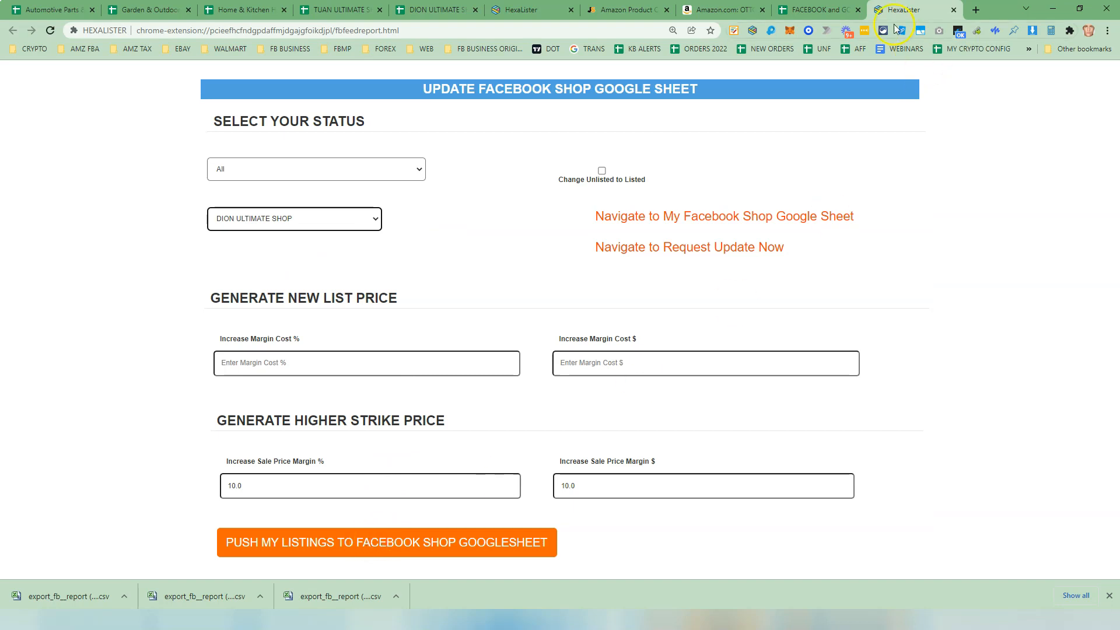
left_click(750, 34)
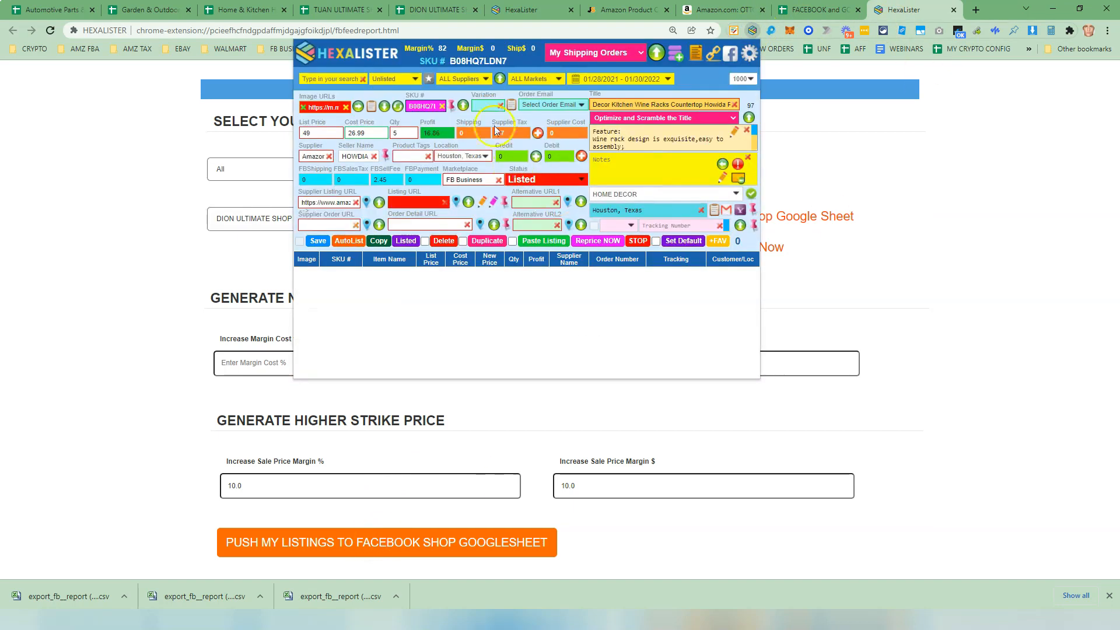
- Show the Listed items in HexaLister and push the listings to the second seller's ULTIMATE SHOP sheet
left_click(405, 242)
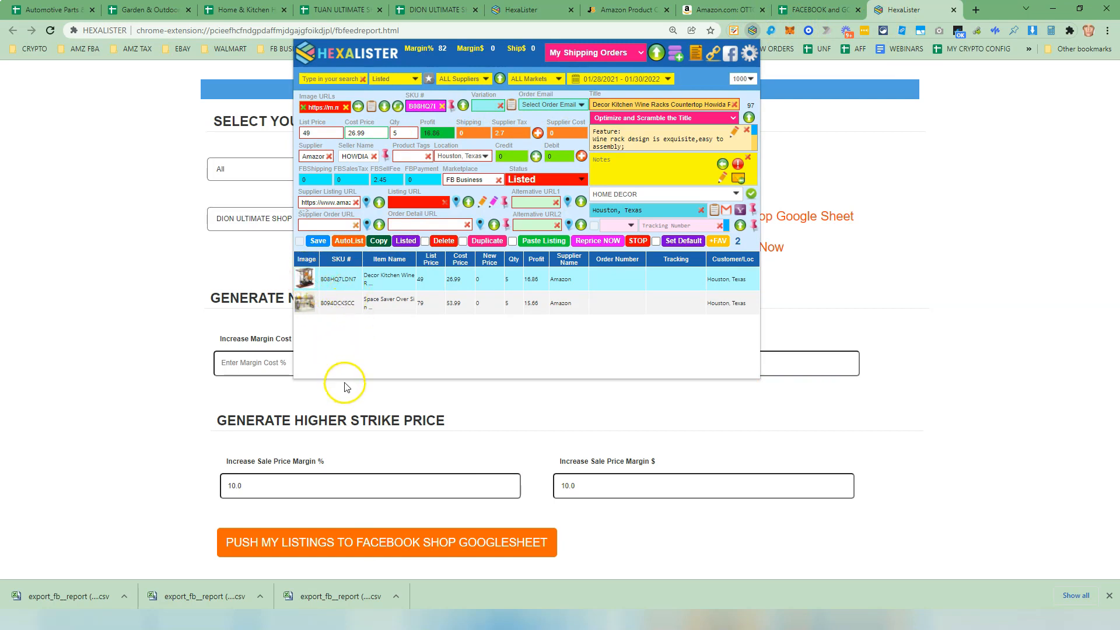
left_click(776, 547)
left_click(461, 534)
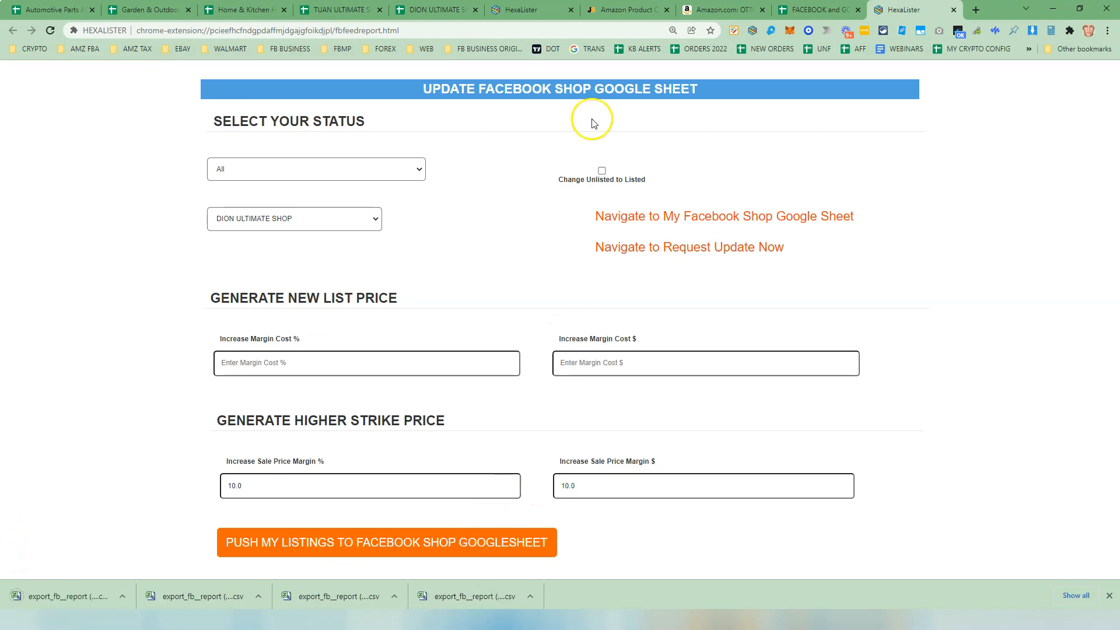
- Check the pushed rows 2 and 3 in the second seller's ULTIMATE SHOP sheet against the first seller's sheet
left_click(447, 14)
left_click(847, 275)
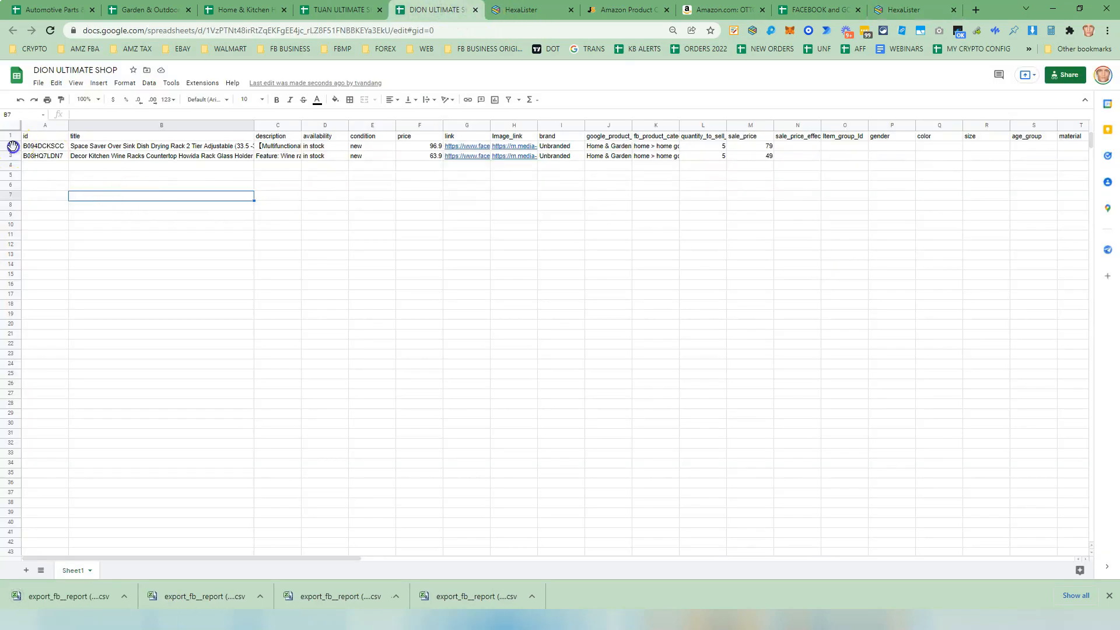
left_click_drag(12, 146, 13, 150)
left_click(328, 9)
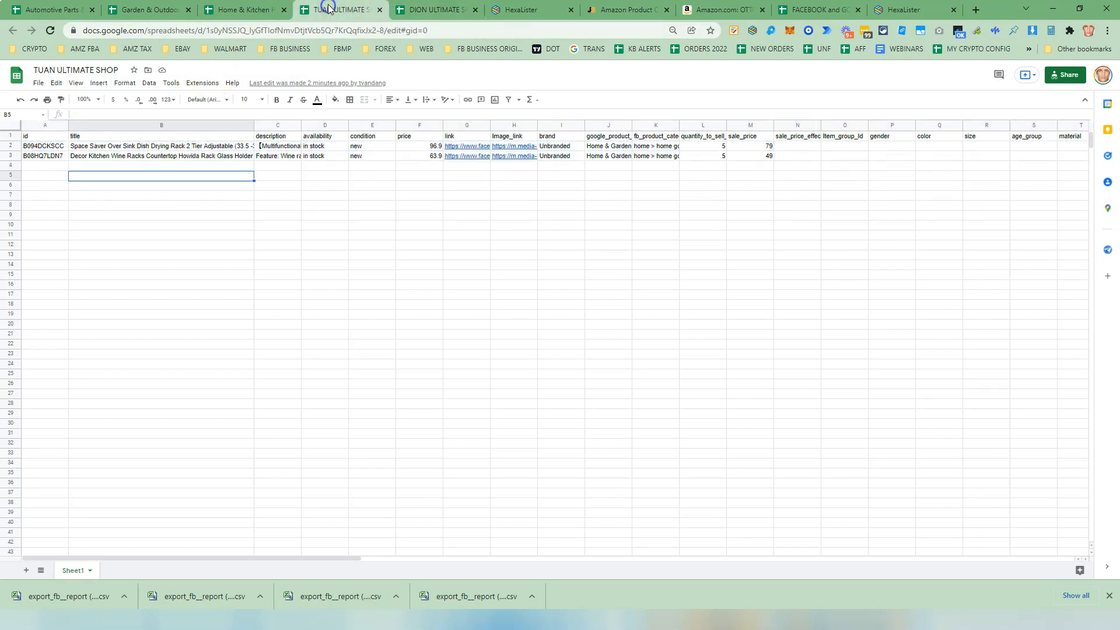
left_click(431, 11)
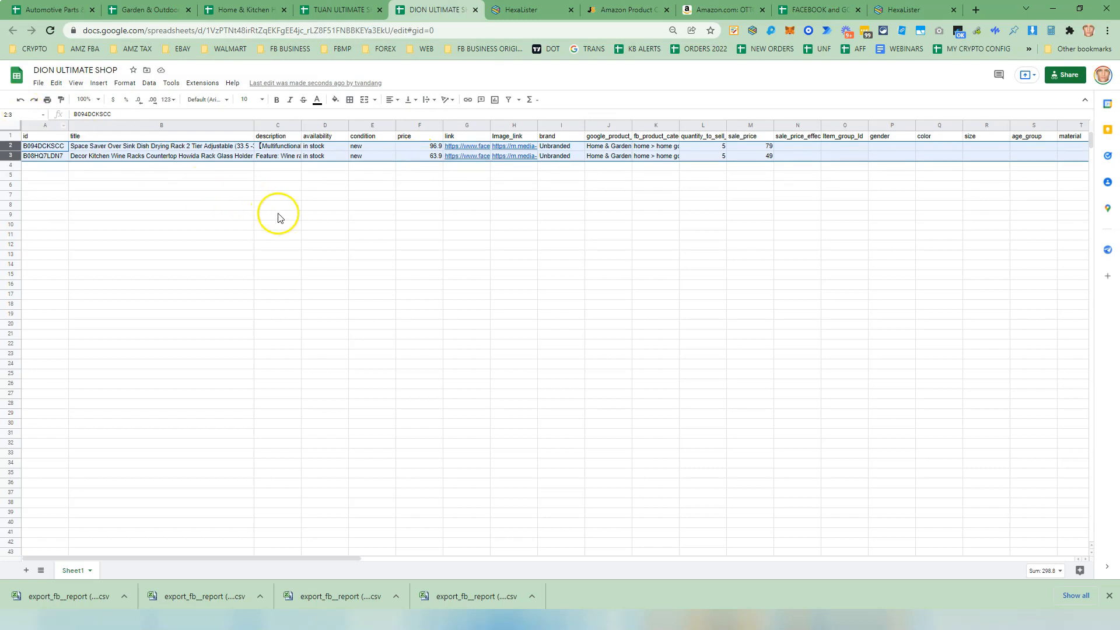
left_click(342, 10)
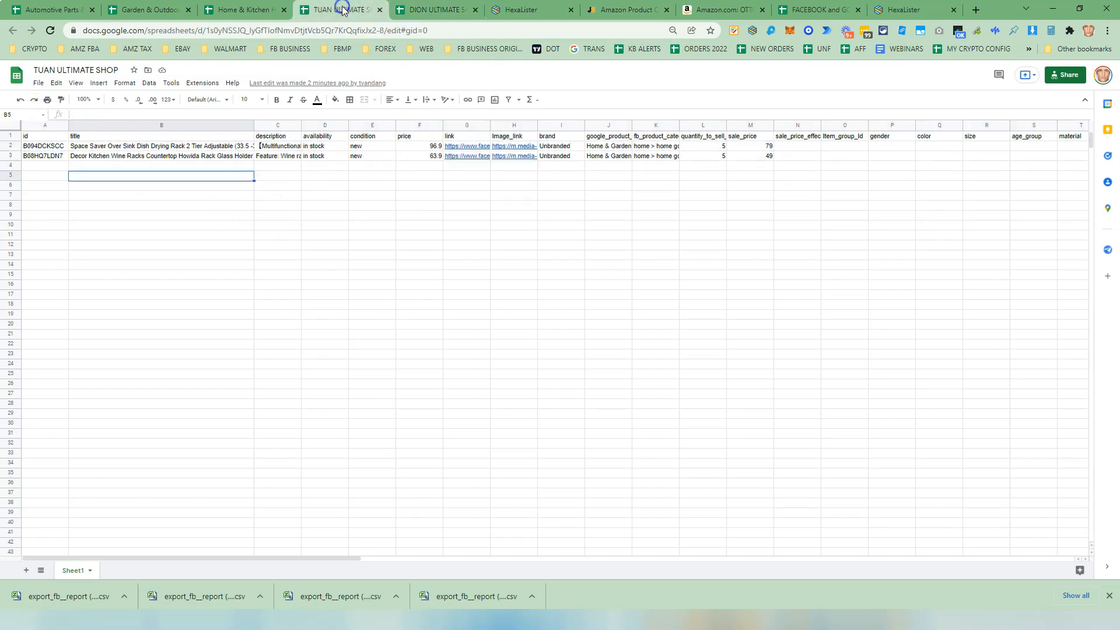
- Check the sharing settings of the first ULTIMATE SHOP sheet and compare both shop sheets' listings again
left_click(1066, 74)
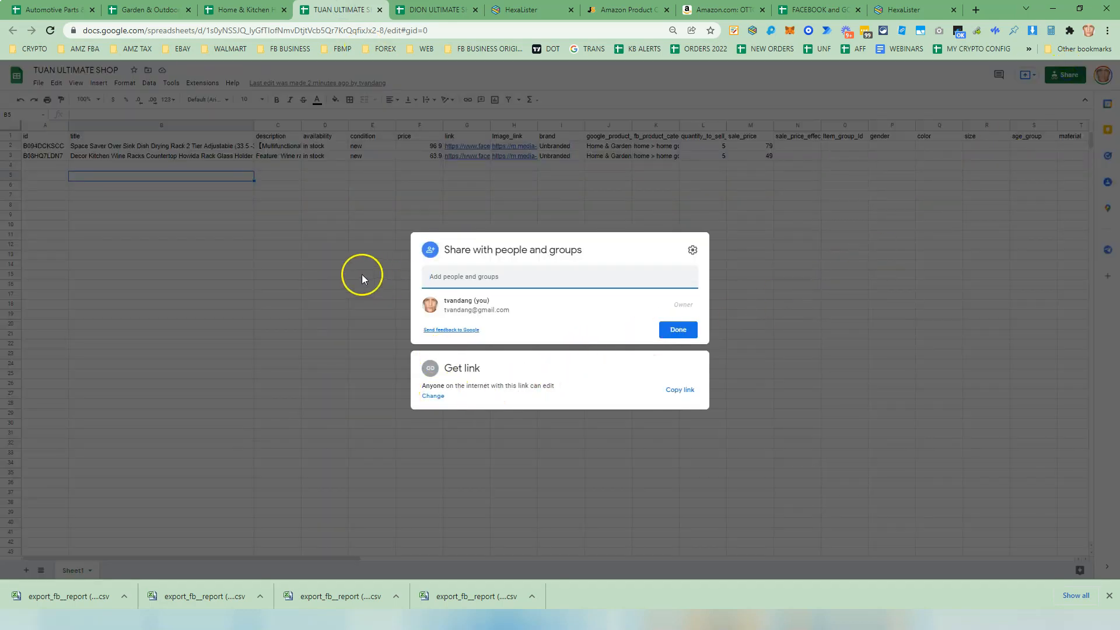
left_click(328, 274)
left_click(442, 10)
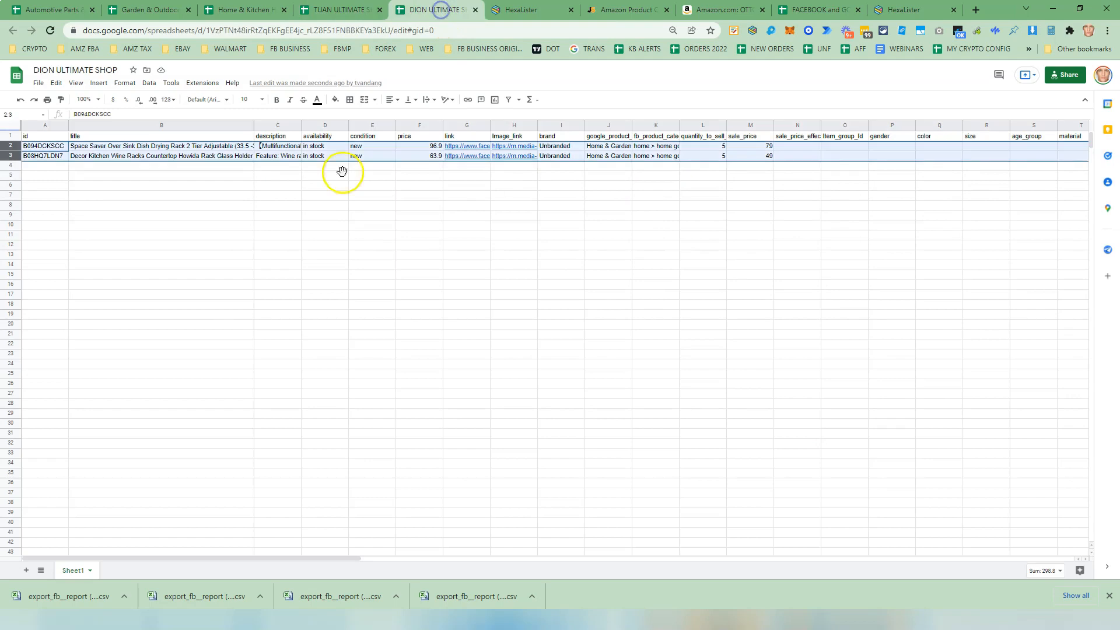
left_click(345, 9)
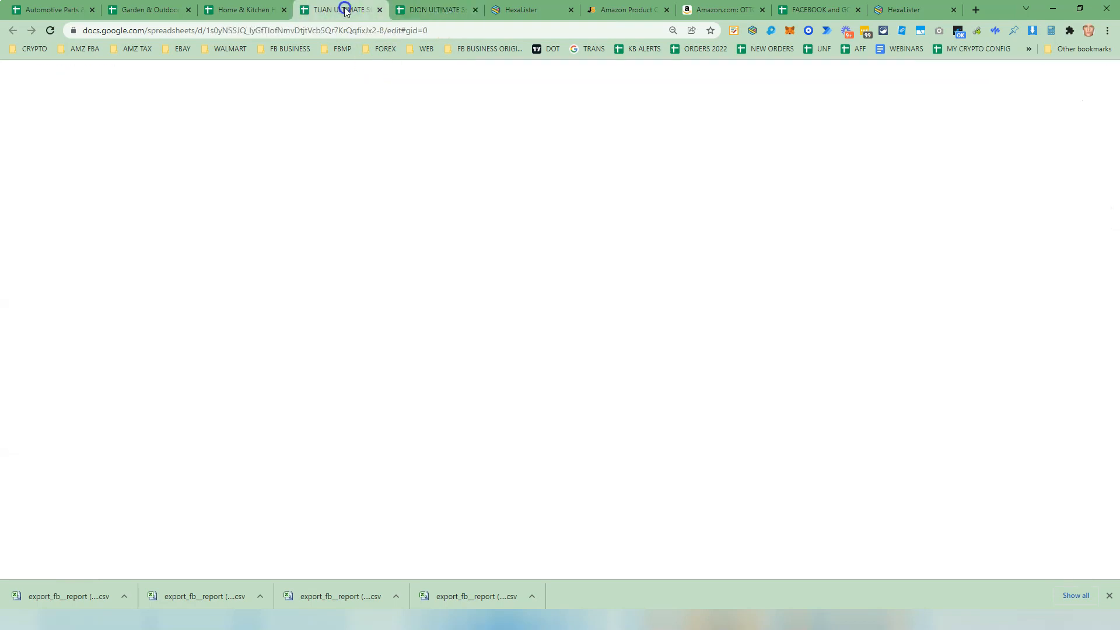
left_click(443, 10)
left_click(341, 9)
left_click(433, 9)
left_click(337, 8)
left_click(439, 11)
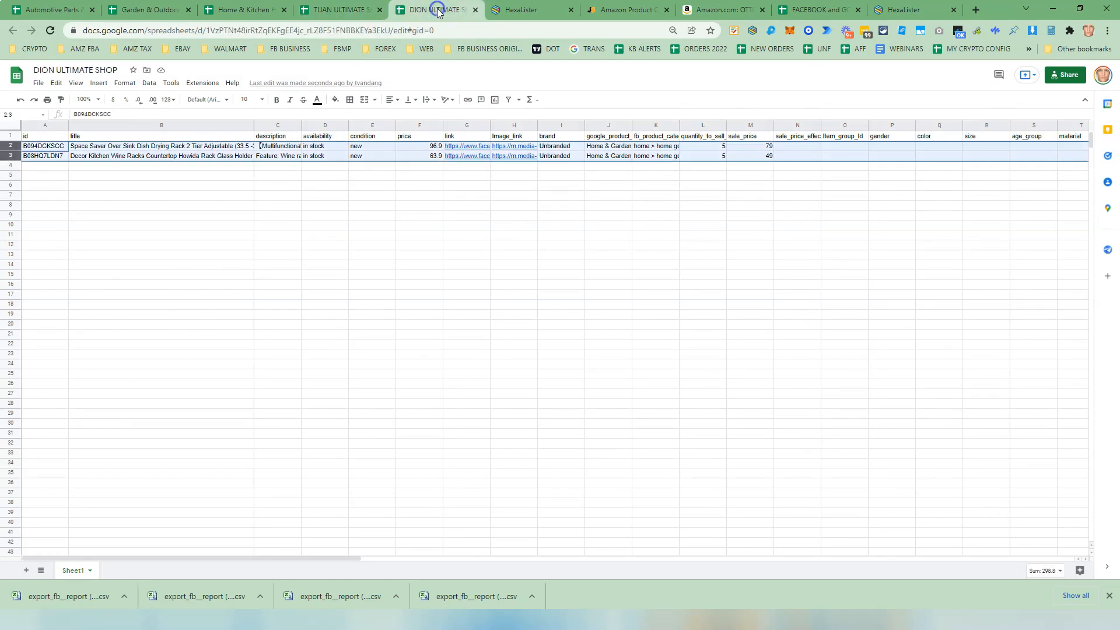
left_click(450, 316)
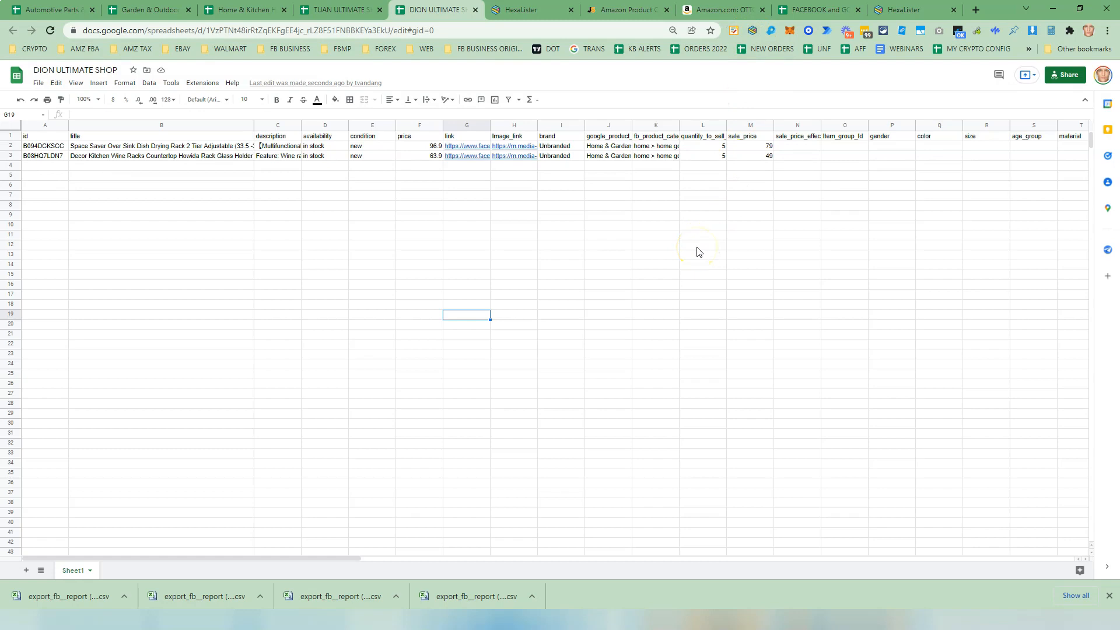
left_click(752, 31)
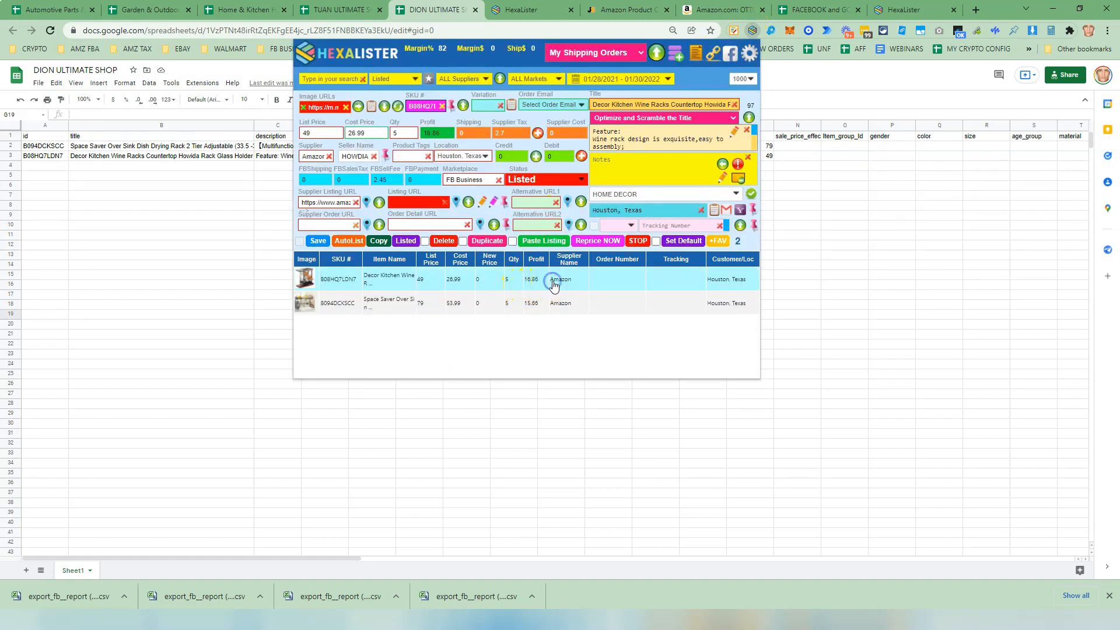
left_click(749, 54)
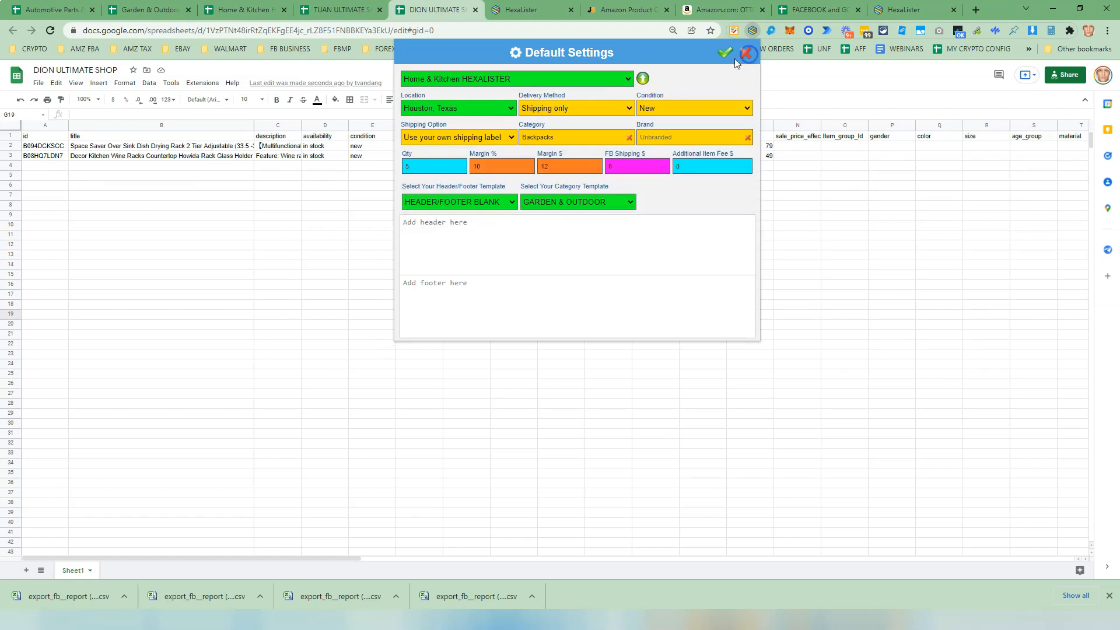
left_click(567, 82)
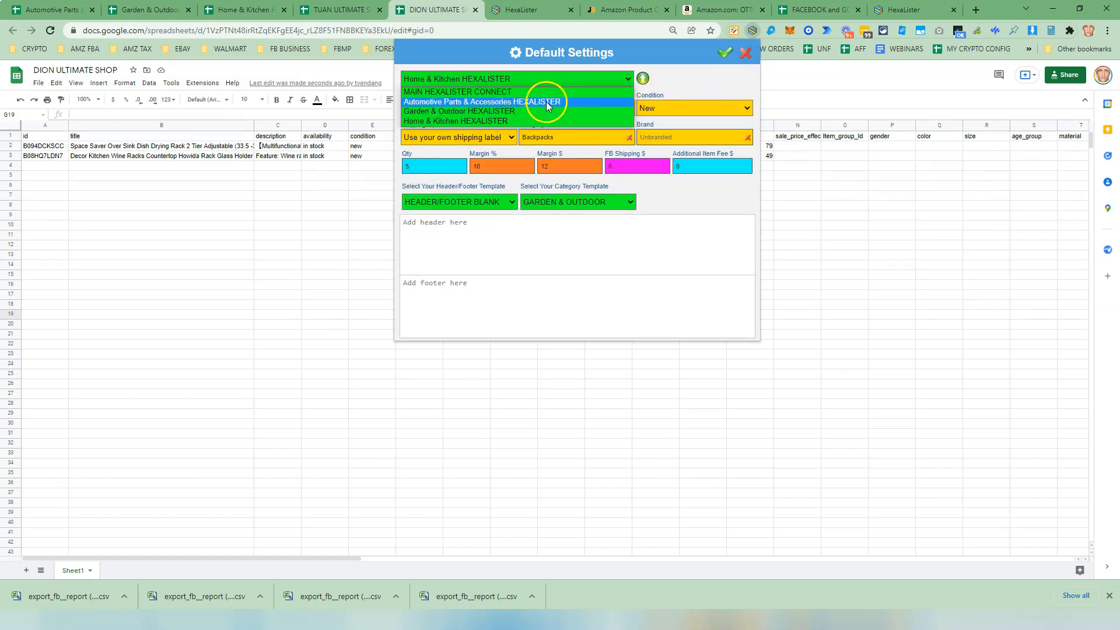
left_click(548, 101)
- Link Automotive Parts & Accessories HEXALISTER as the active spreadsheet in HexaLister's default settings
left_click(752, 31)
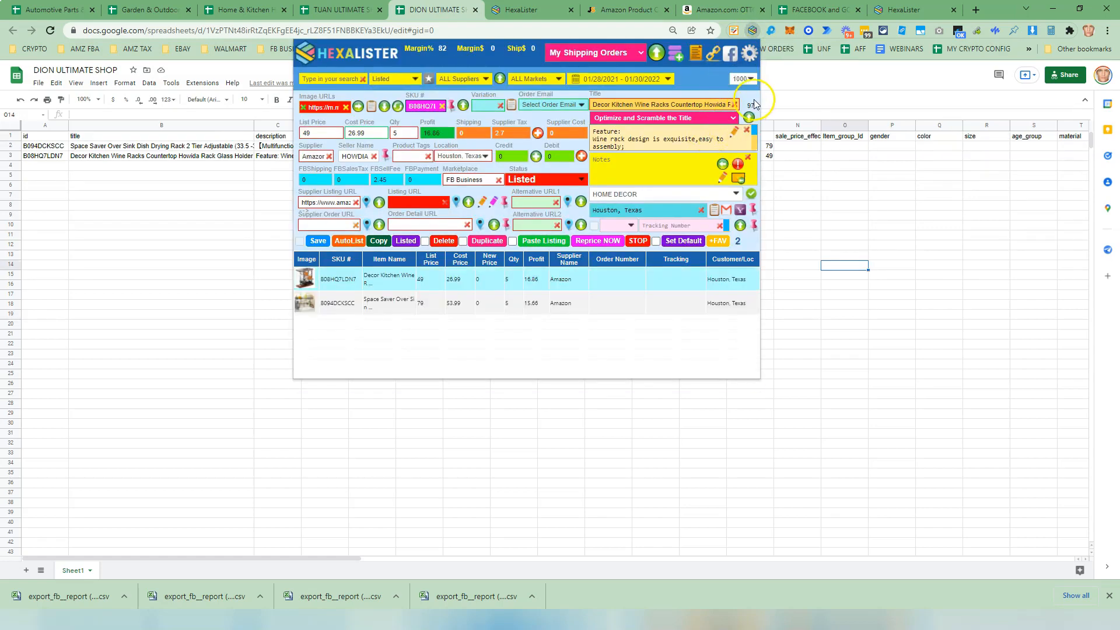
left_click(748, 55)
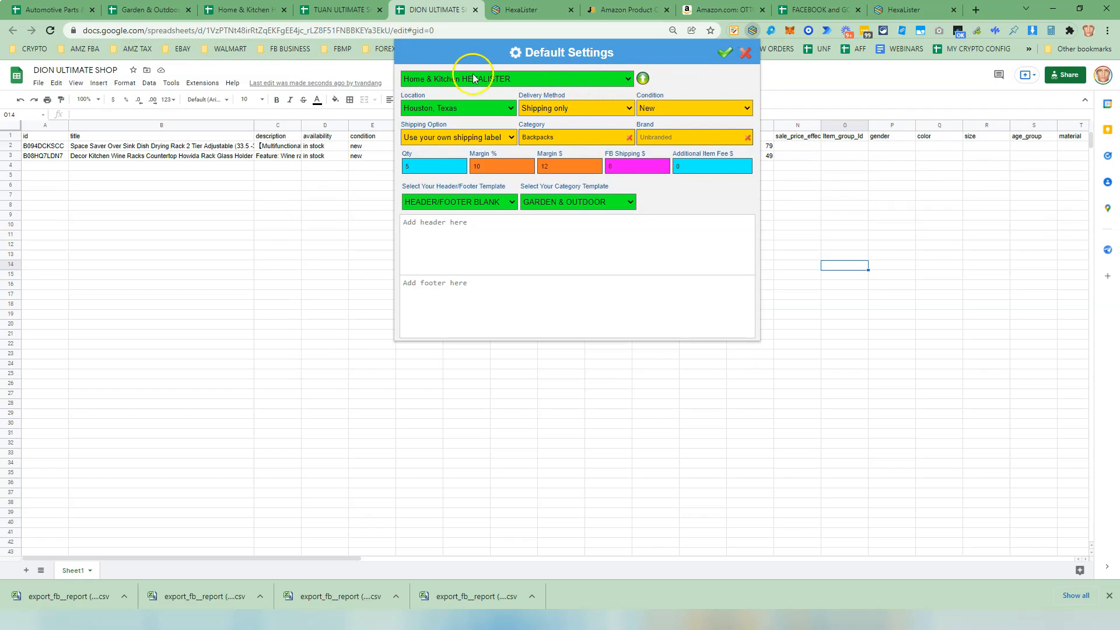
left_click(593, 77)
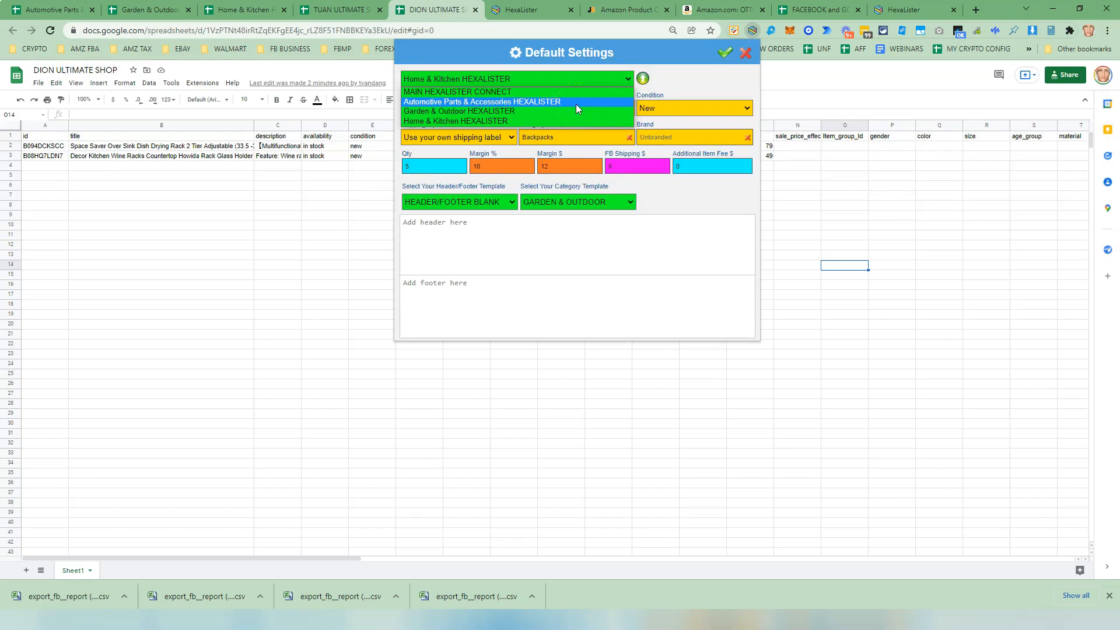
left_click(513, 102)
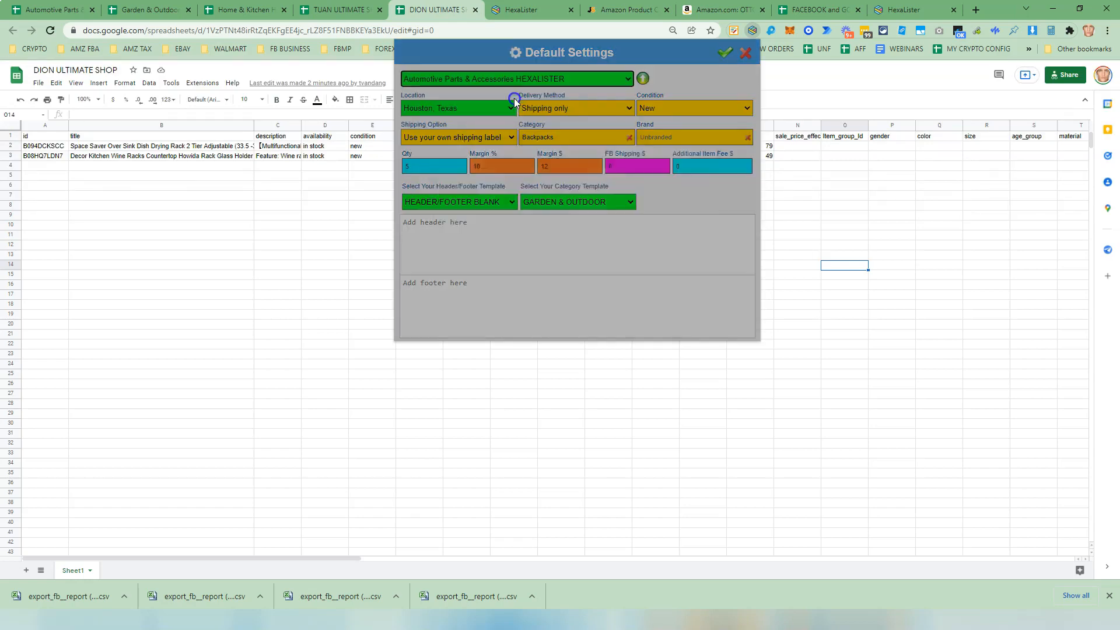
left_click(551, 224)
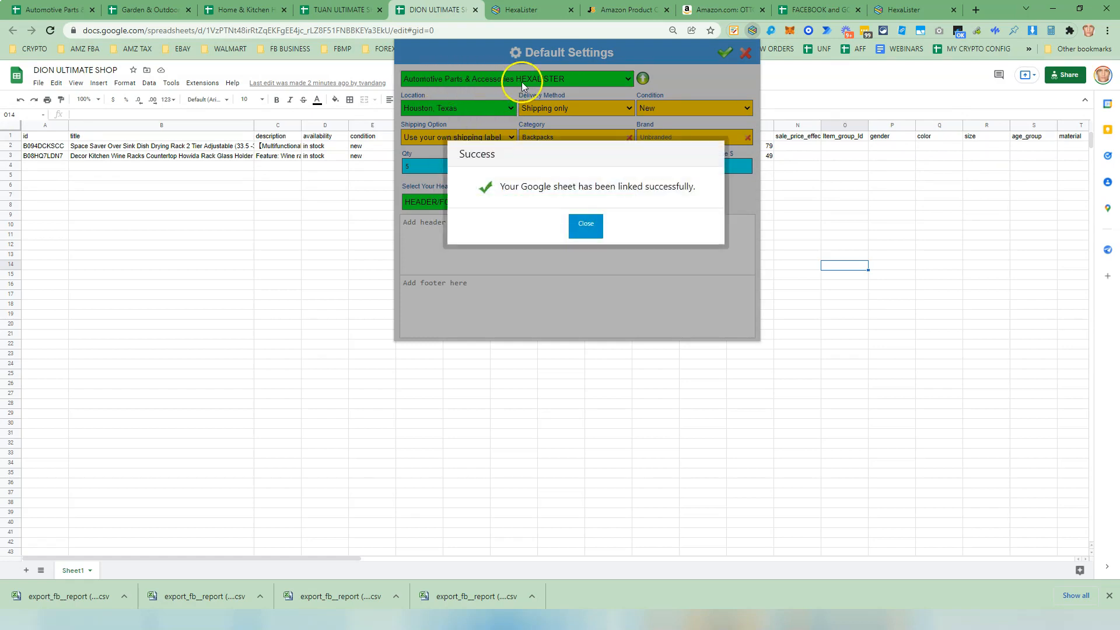
left_click(585, 226)
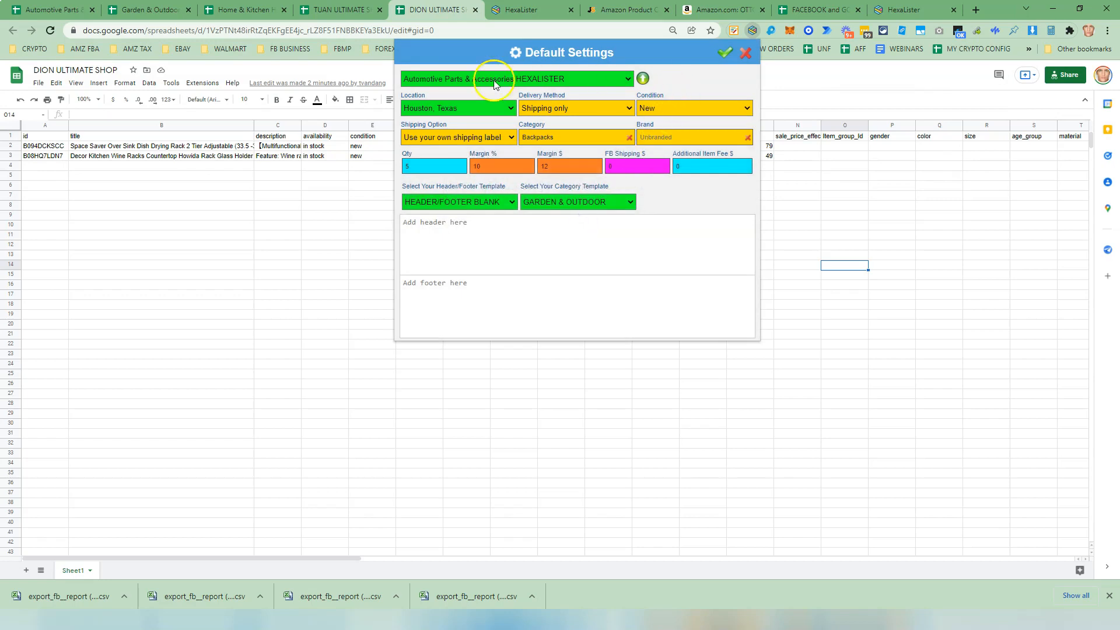
- Review the available linked spreadsheets and compare the listing rows in the Garden & Outdoor and Automotive Parts & Accessories sheets
left_click(428, 79)
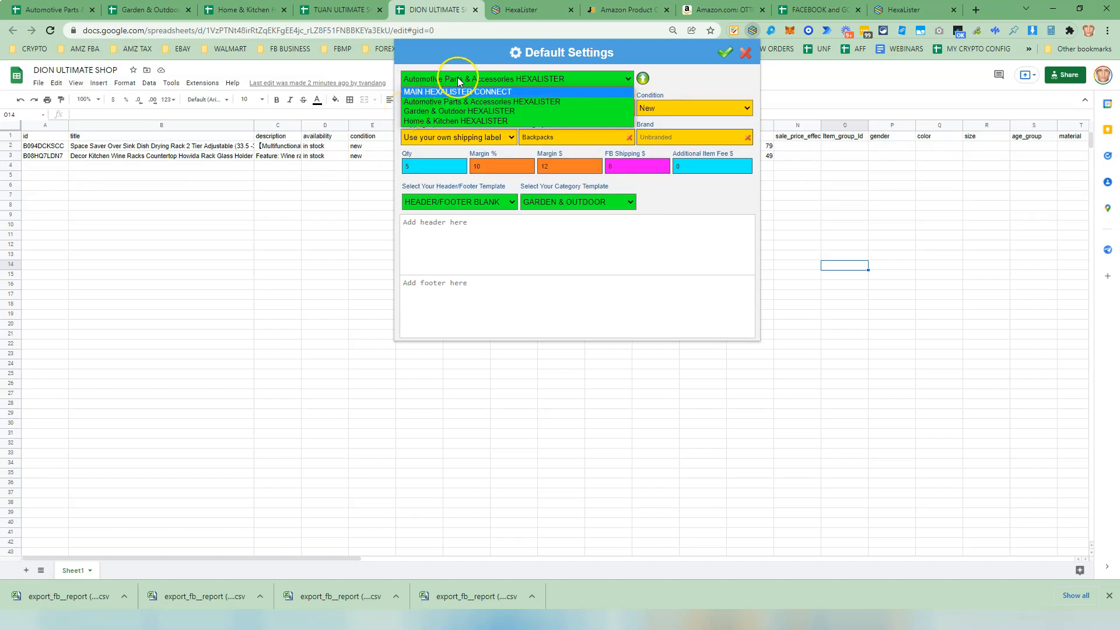
left_click(672, 80)
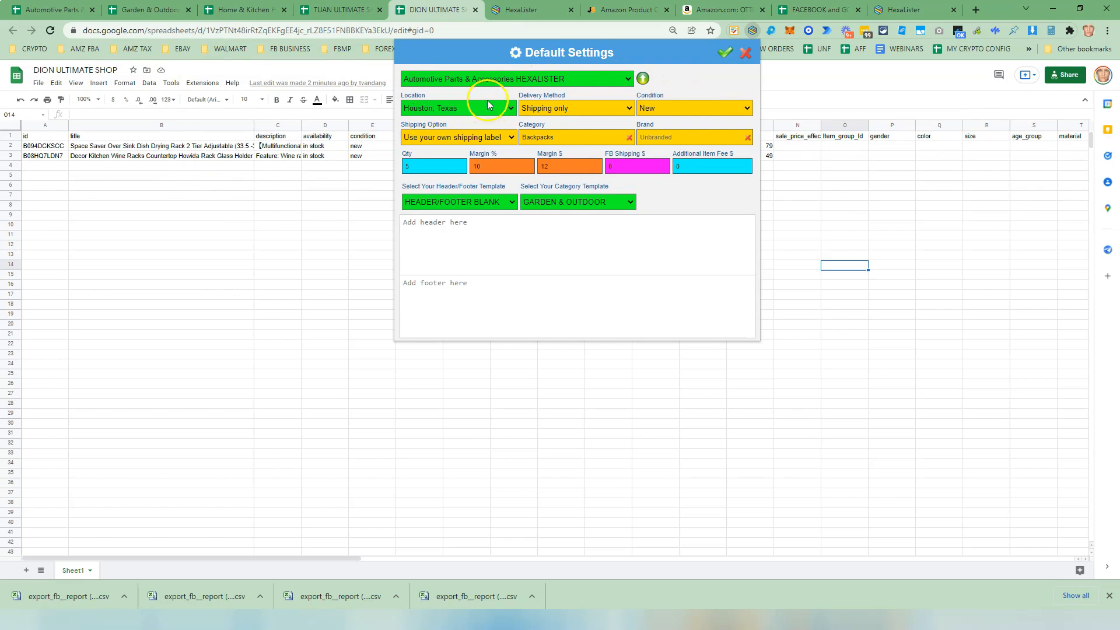
left_click(124, 185)
left_click(149, 9)
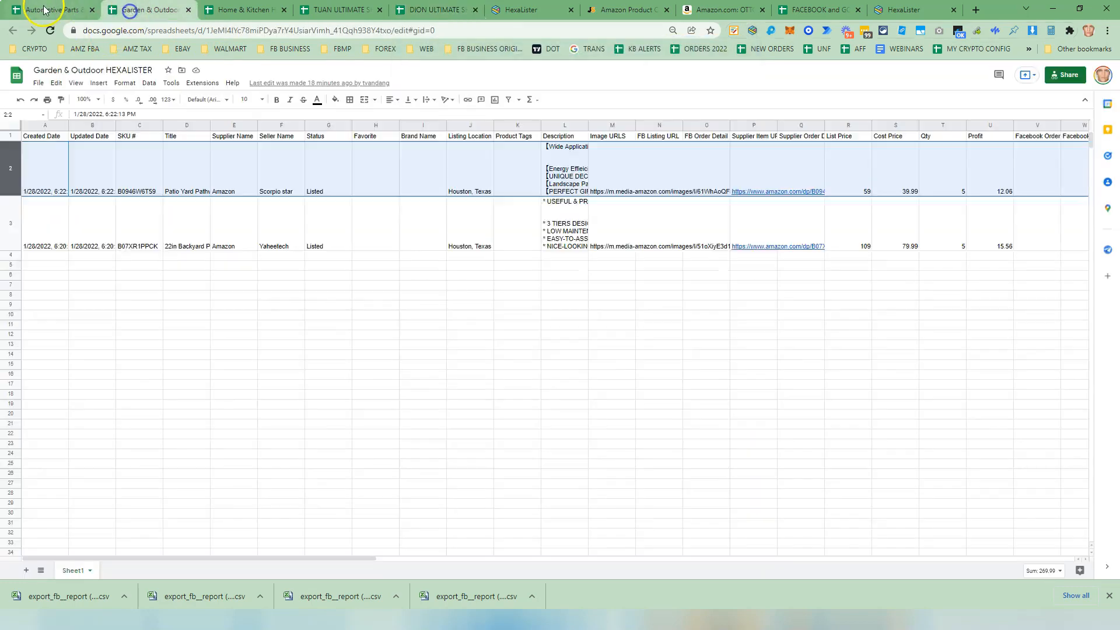
left_click(44, 10)
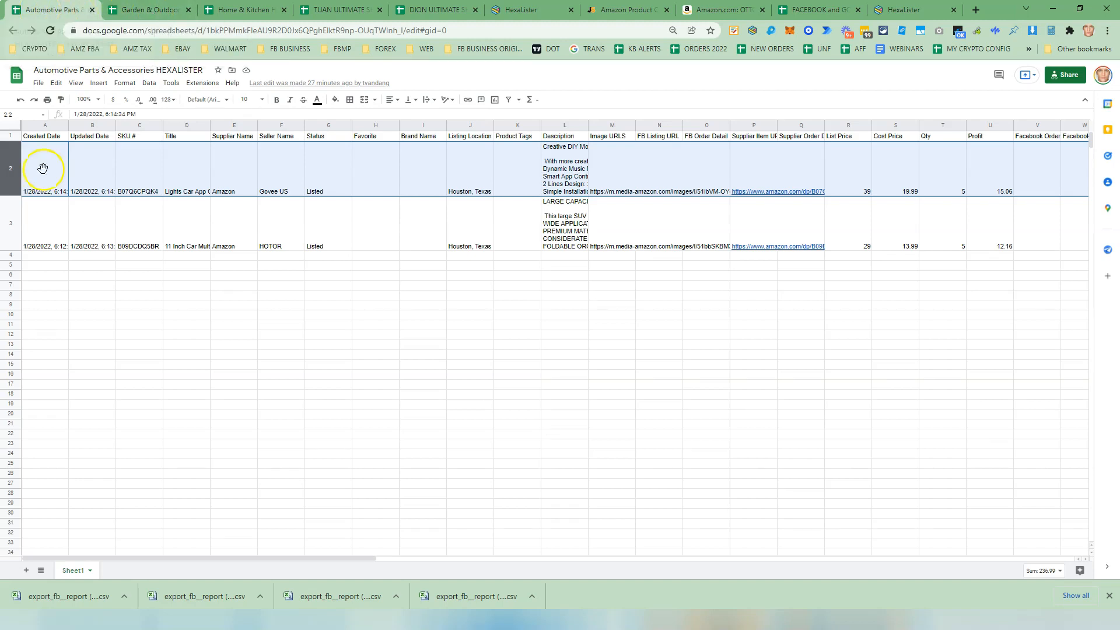
left_click(144, 10)
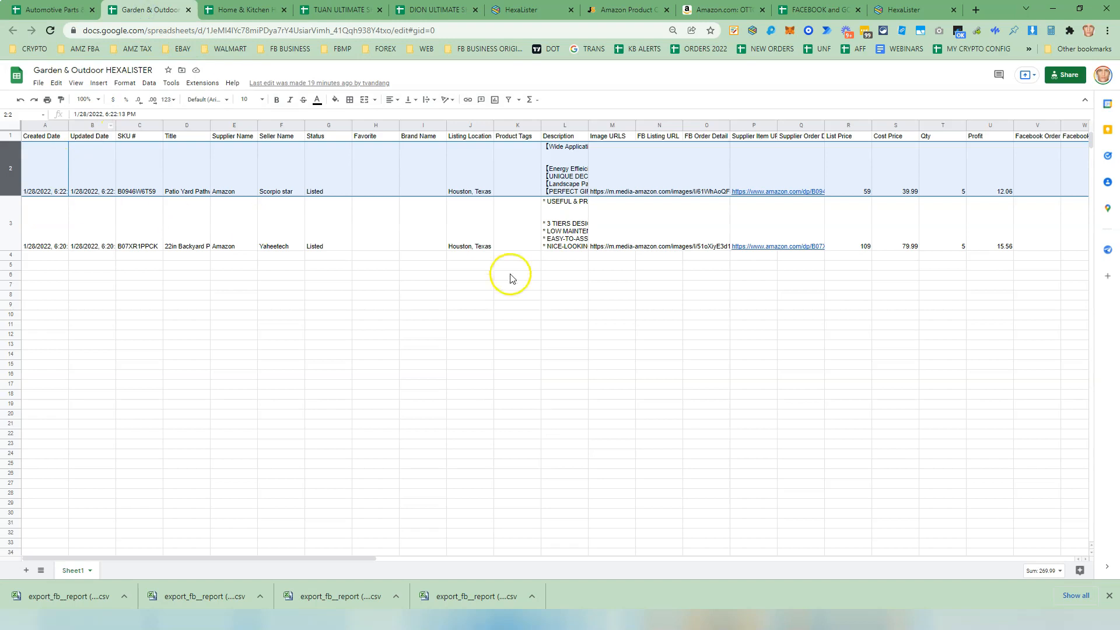
left_click_drag(514, 286, 514, 295)
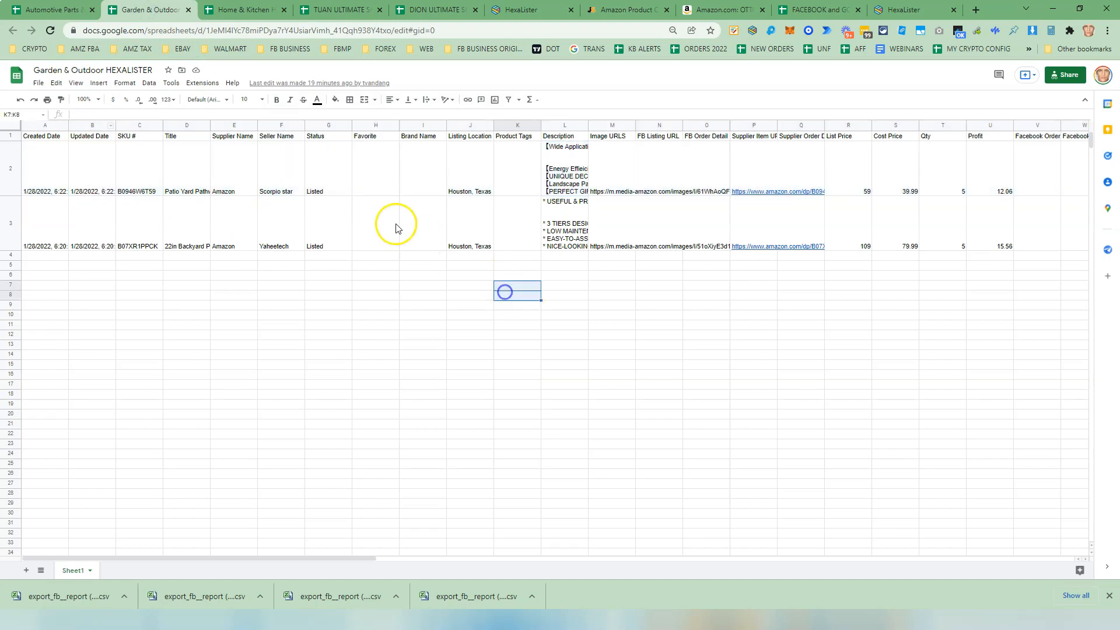
left_click(338, 183)
left_click(322, 226)
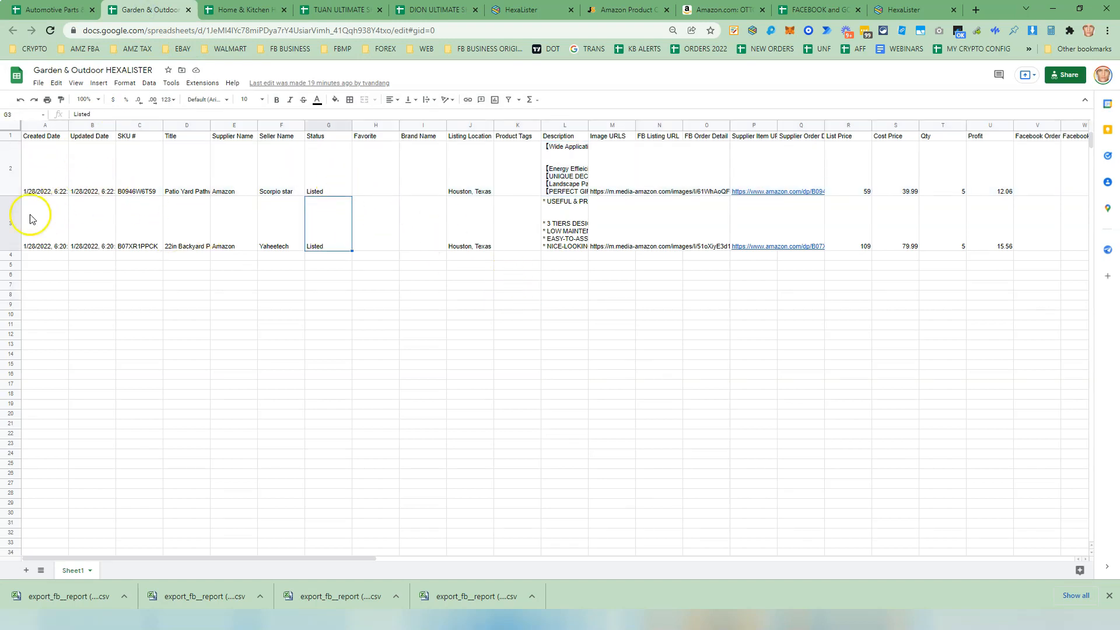
- Copy rows 2 and 3 of the Garden & Outdoor HEXALISTER sheet
left_click(7, 173)
left_click(6, 201, "shift")
right_click(257, 210)
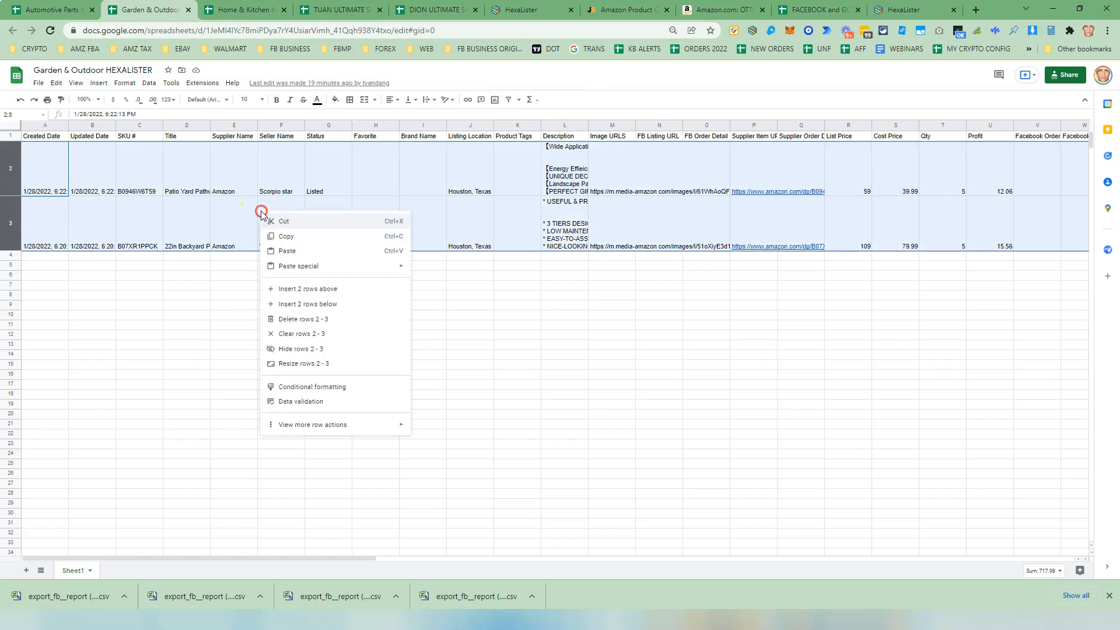
left_click(280, 233)
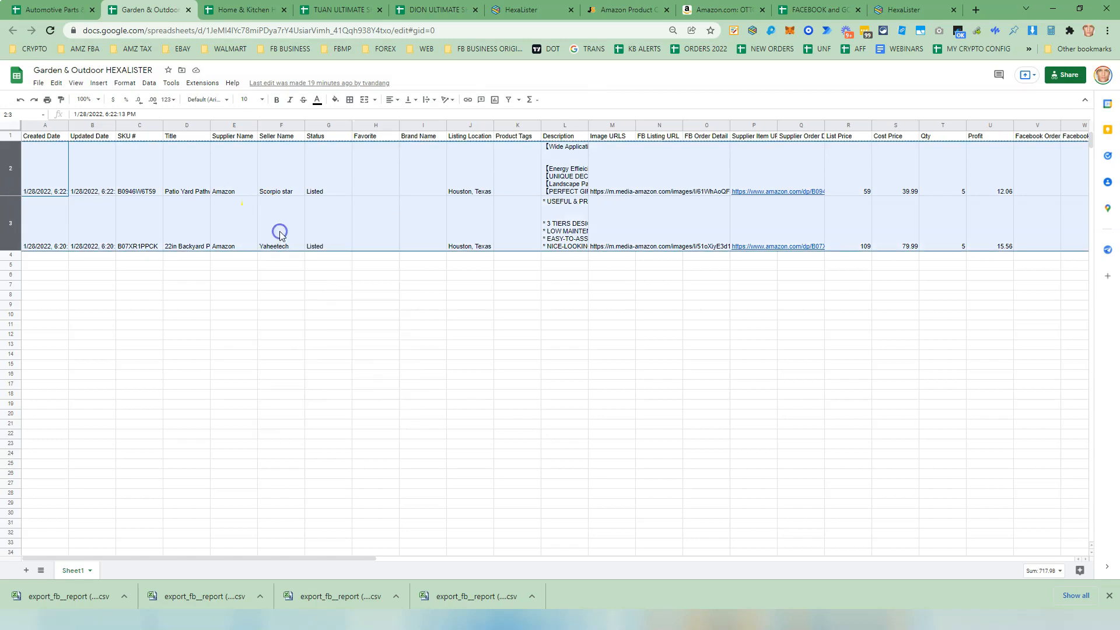
- Paste the two copied Garden & Outdoor listing rows into the Automotive Parts & Accessories sheet starting at A4, and reload the listings in HexaLister
left_click(49, 10)
left_click(46, 259)
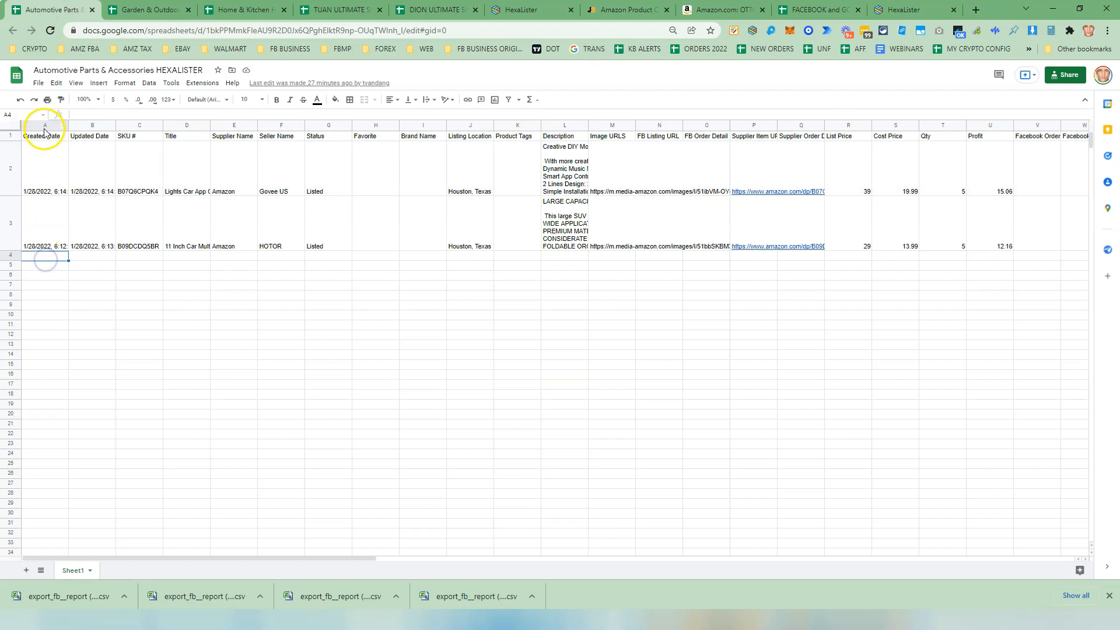
left_click(144, 10)
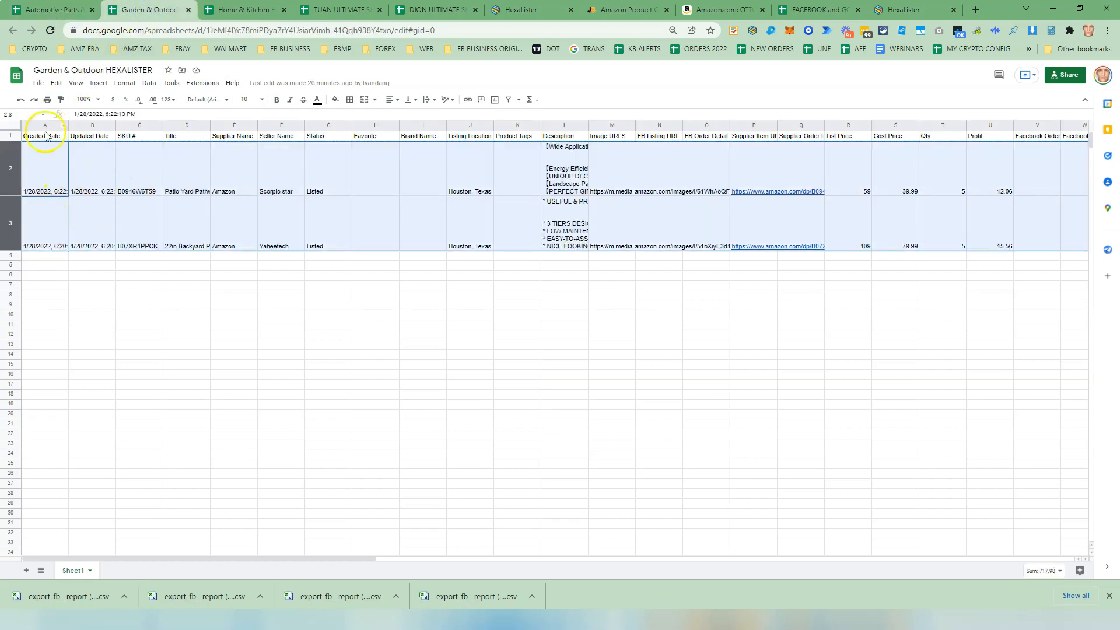
left_click(51, 9)
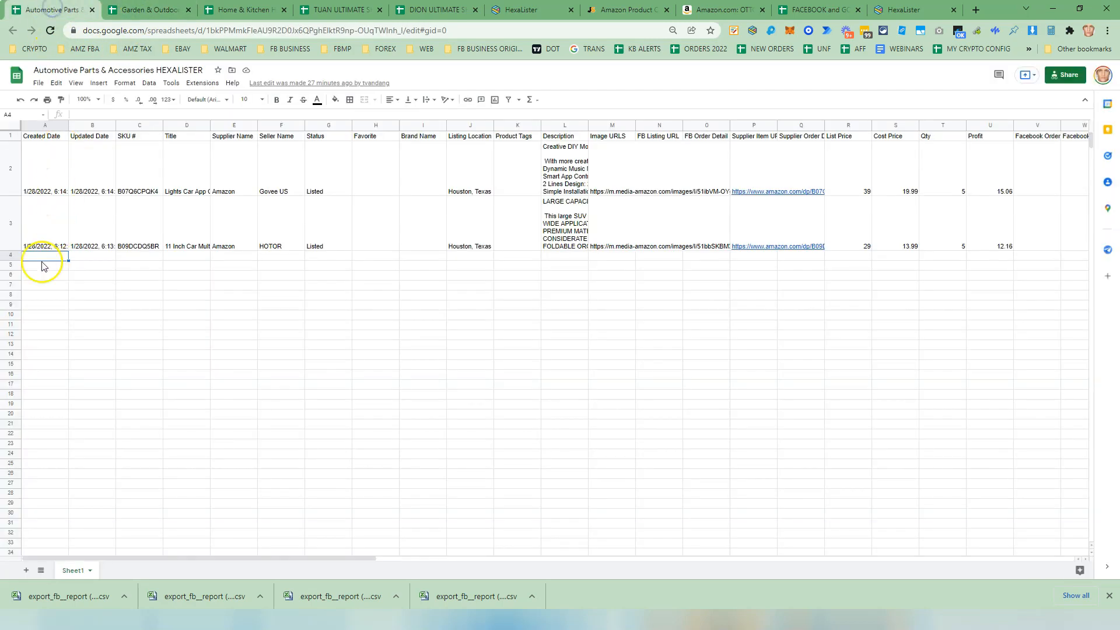
left_click(146, 9)
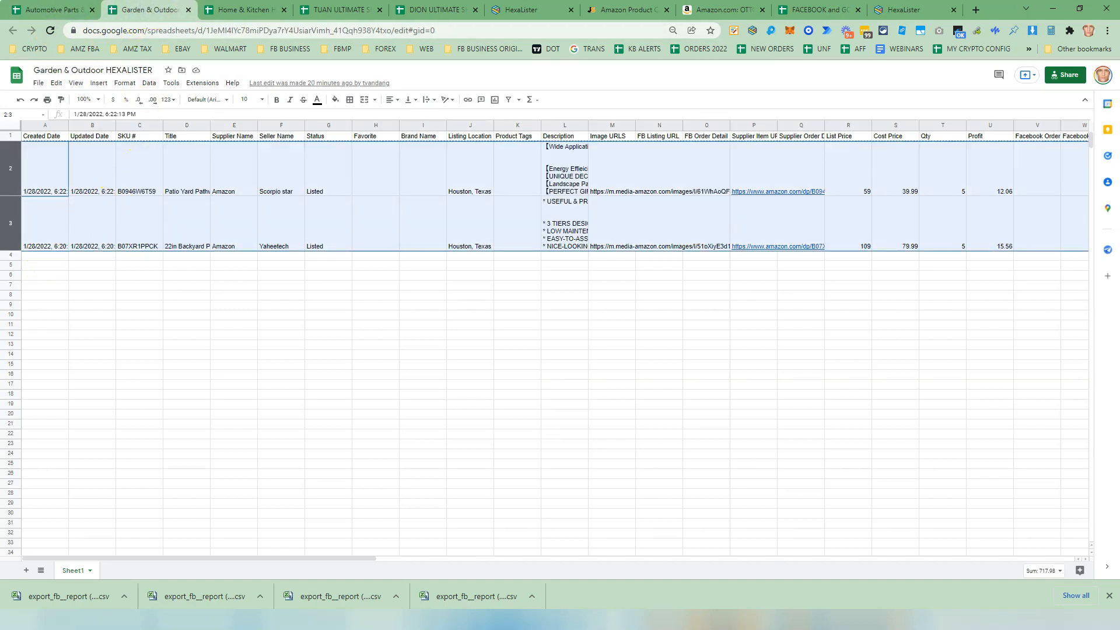
left_click(50, 10)
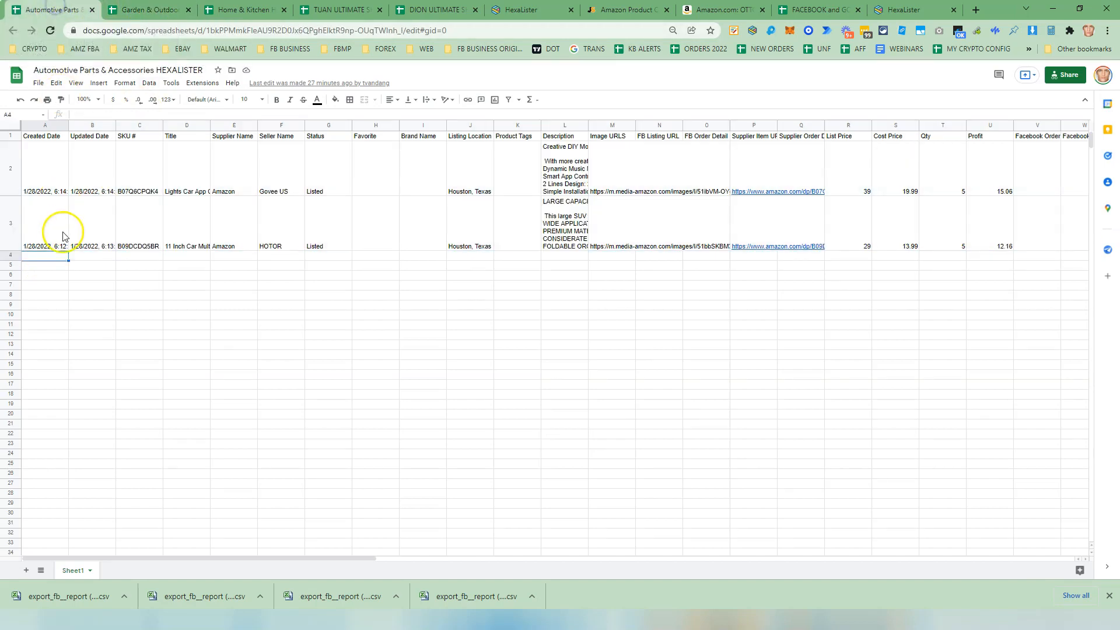
right_click(50, 258)
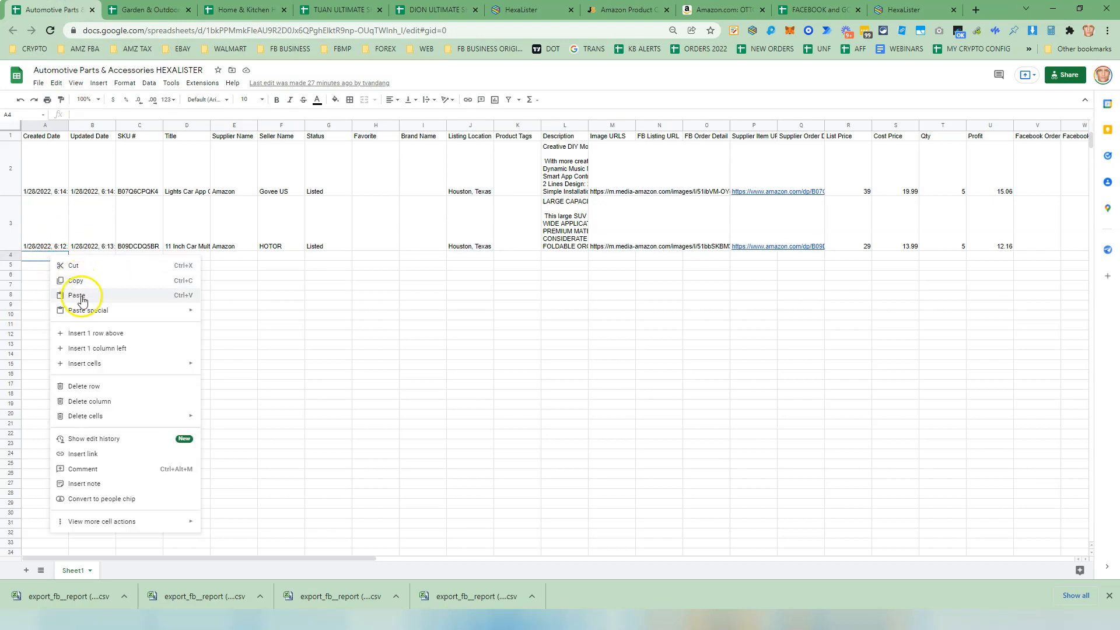
left_click(76, 296)
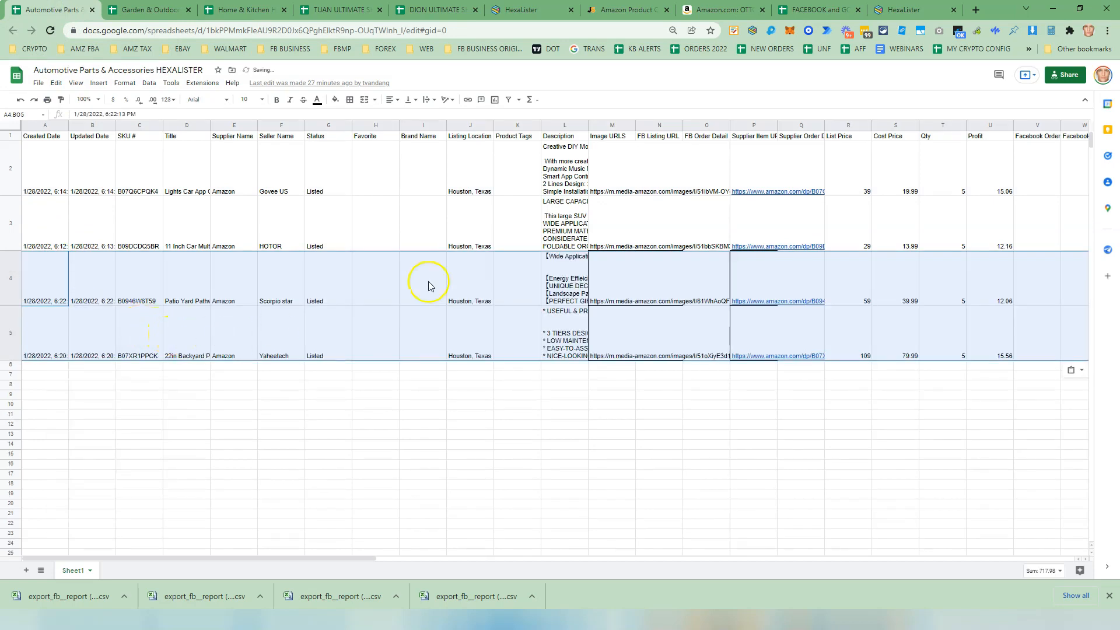
left_click(753, 31)
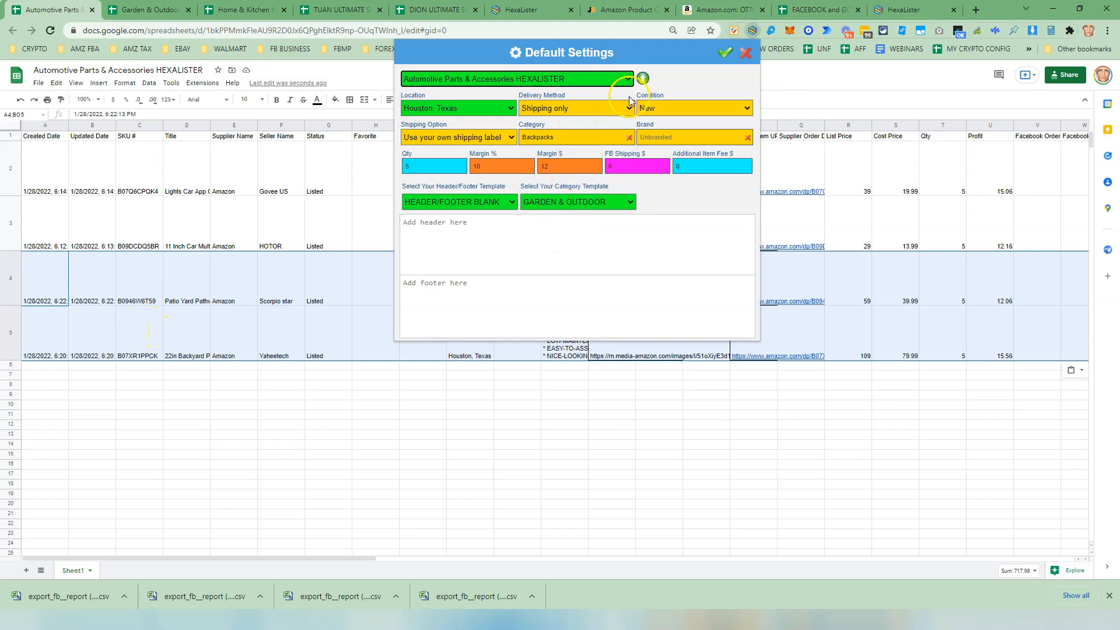
left_click(727, 53)
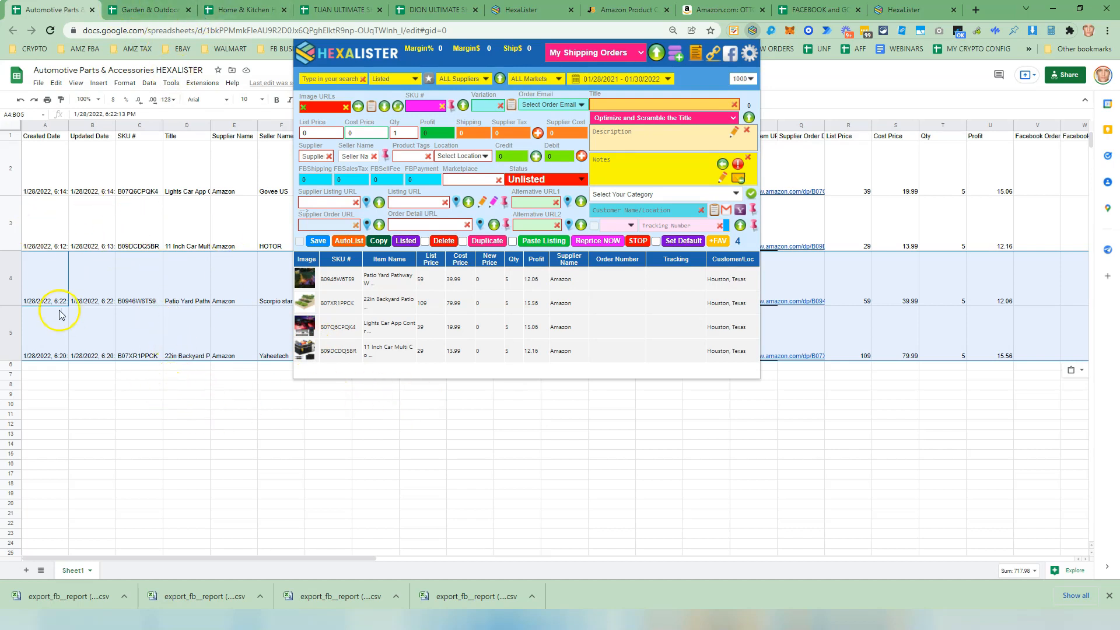
- Clear rows 4 and 5, holding the pasted Garden & Outdoor listings, from the Automotive Parts & Accessories sheet
left_click(14, 290)
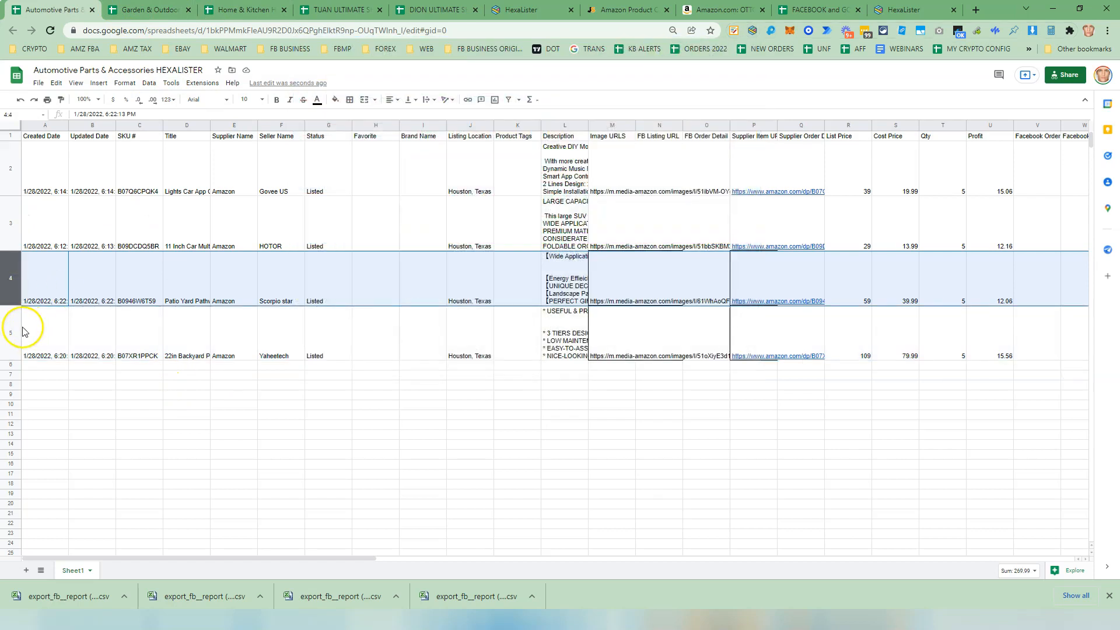
left_click(10, 334, "shift")
key("Delete")
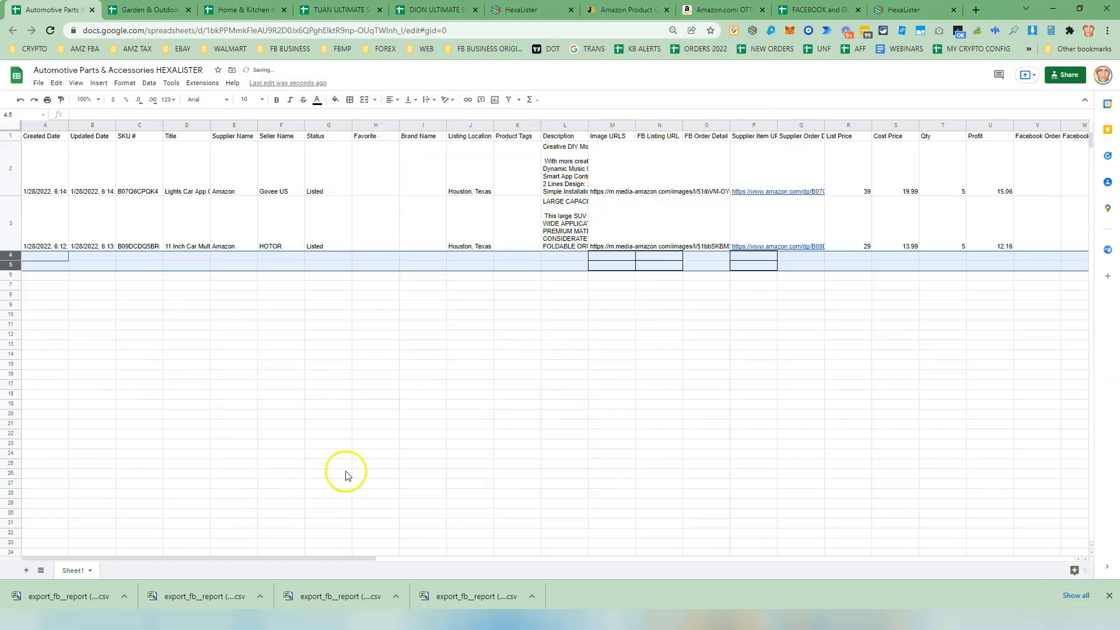
left_click(391, 454)
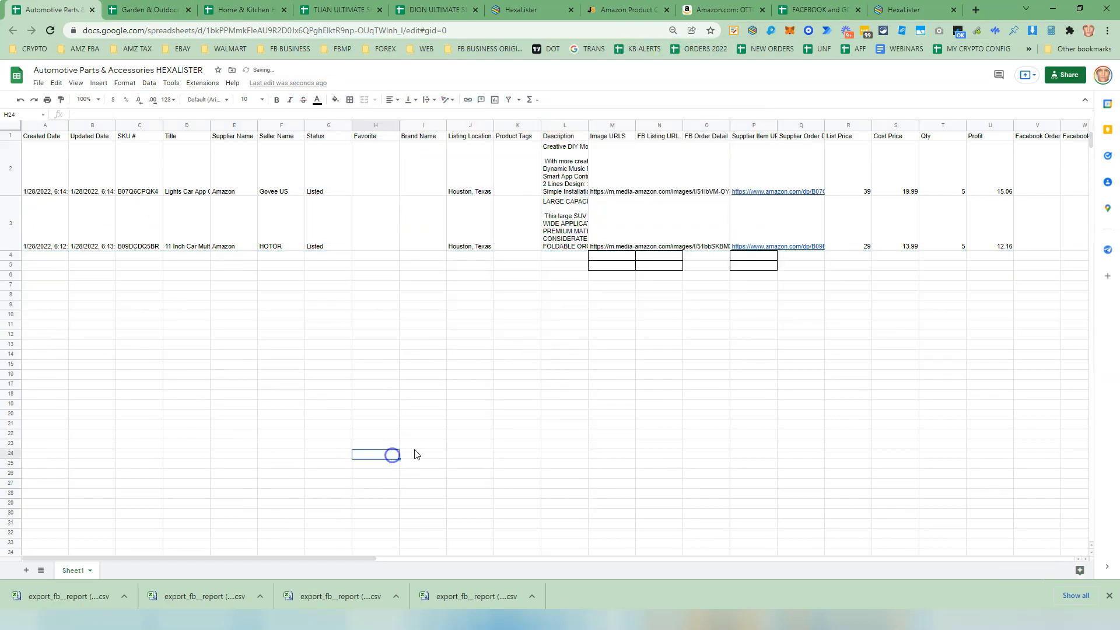
- Check the Automotive listings again in HexaLister and preview the image of the car lights listing
left_click(752, 32)
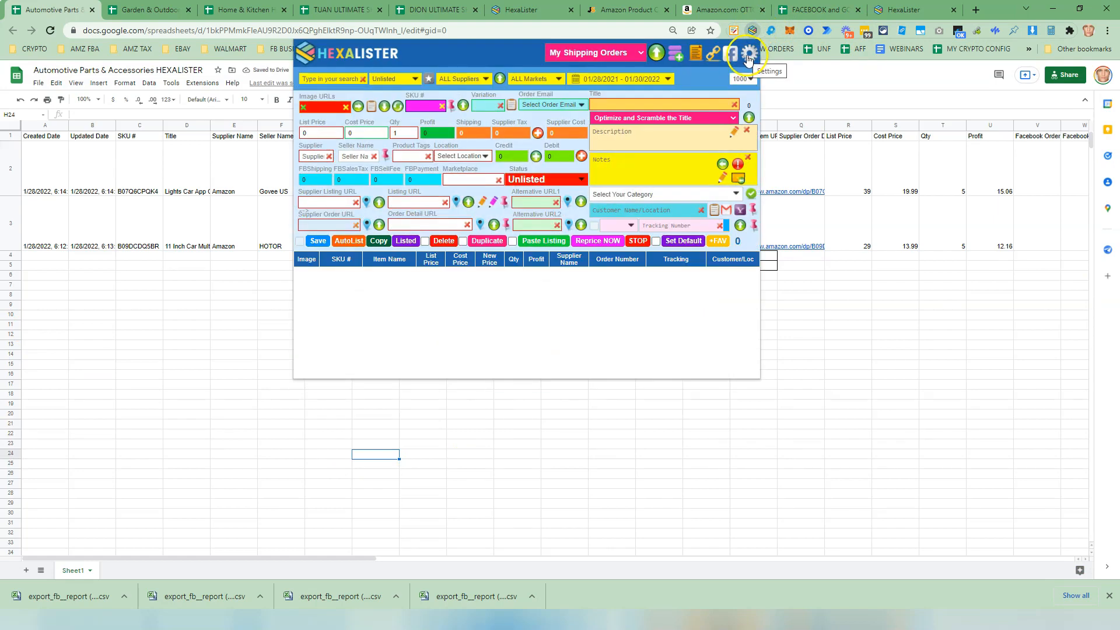
left_click(304, 303)
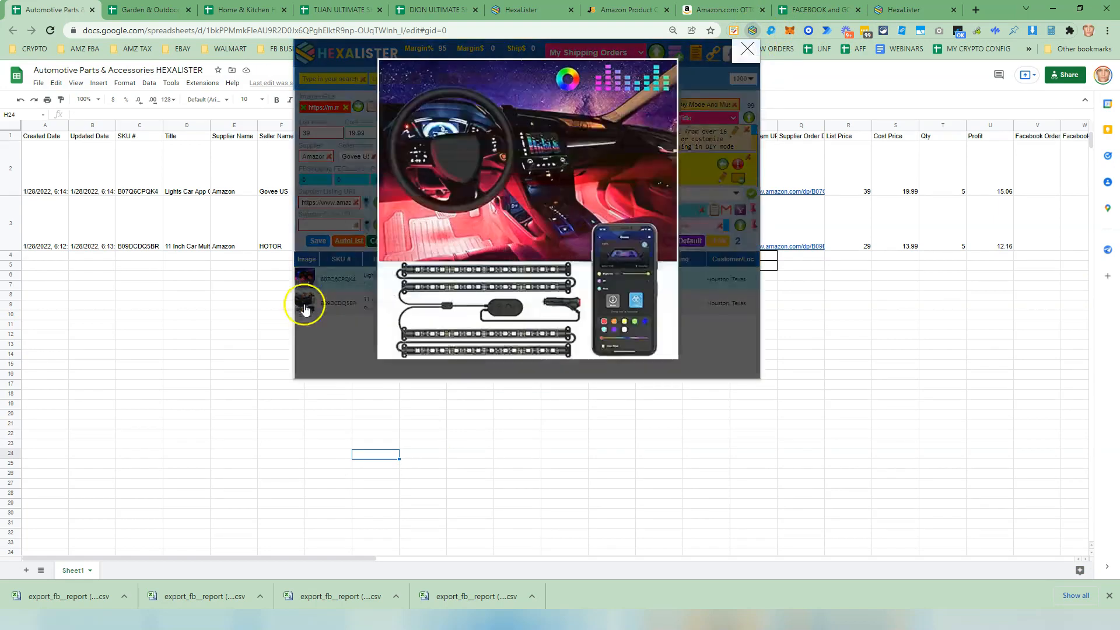
left_click(748, 49)
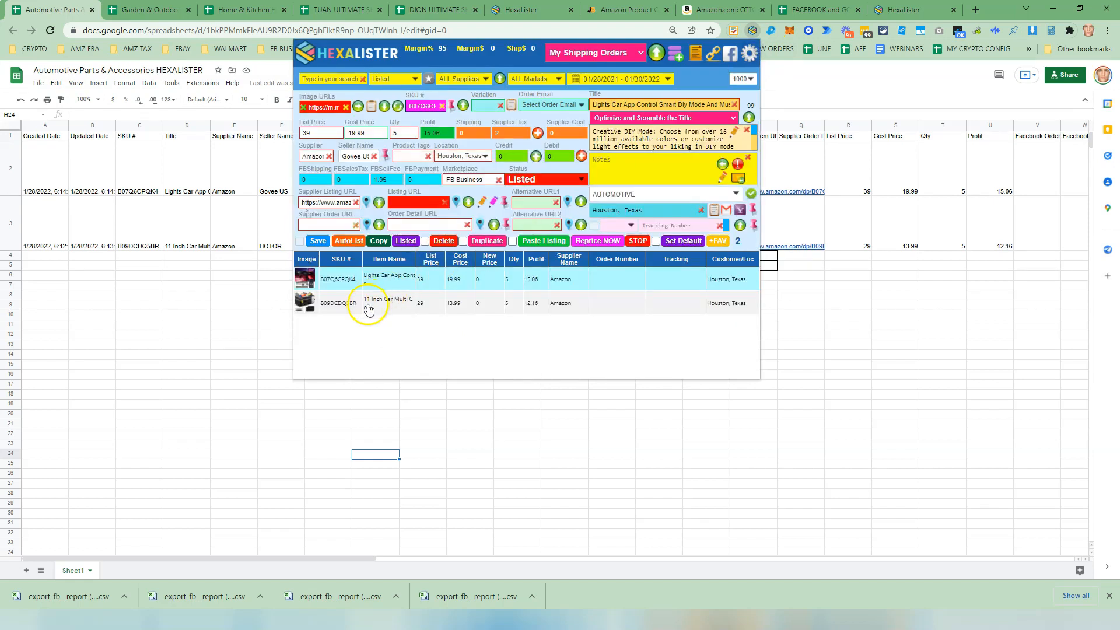